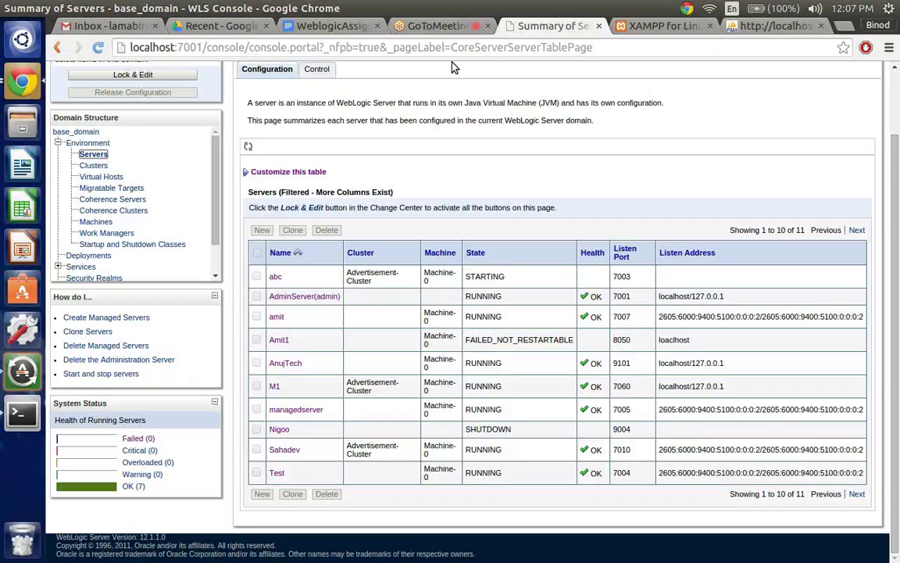
# Review the WeblogicAssignment.docx tasks and the existing JMS servers in the WebLogic console, ending on the console's home page
pyautogui.click(314, 27)
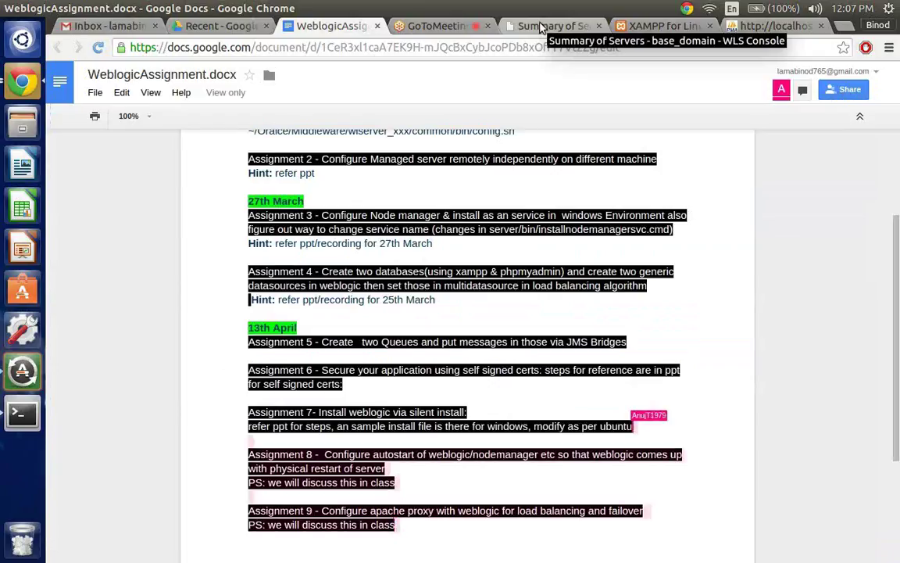
pyautogui.click(543, 28)
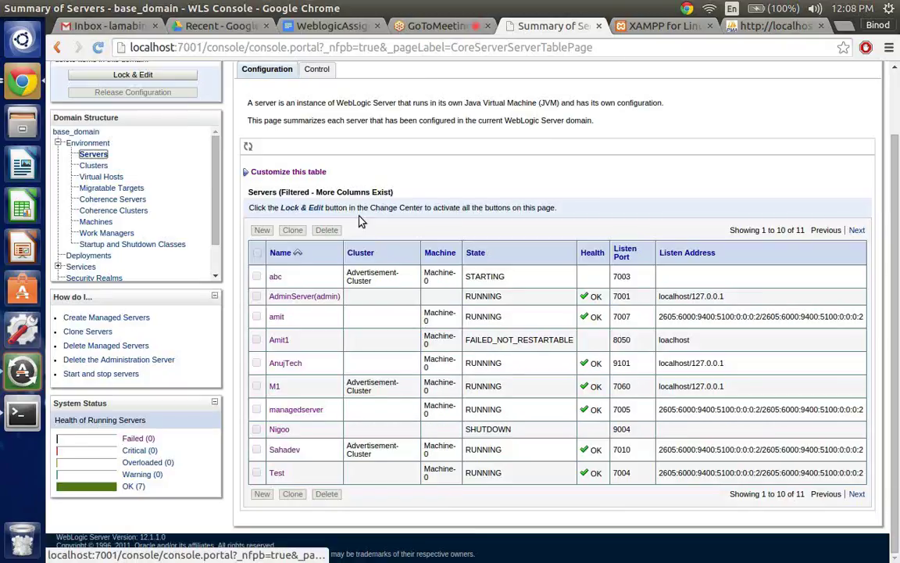
pyautogui.scroll(2, 275, 104)
pyautogui.click(266, 92)
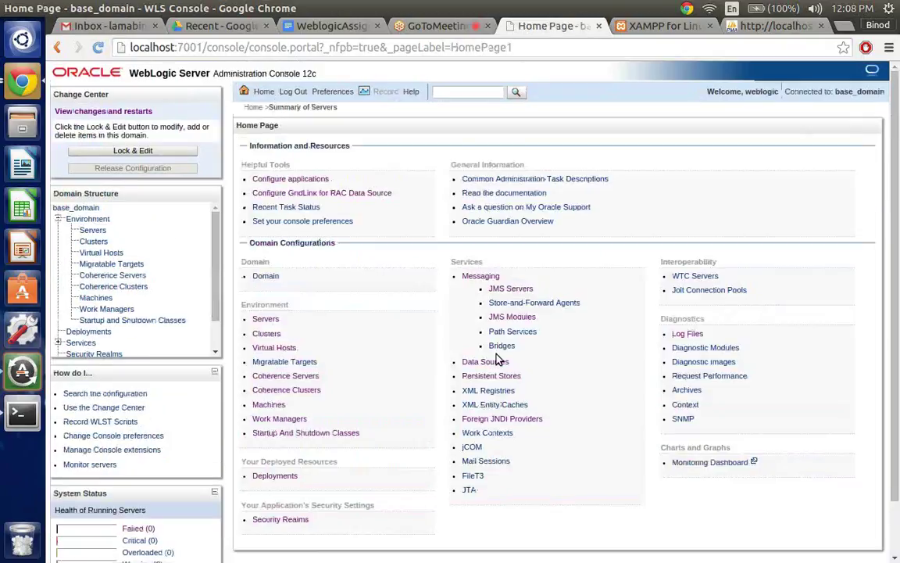
pyautogui.click(501, 291)
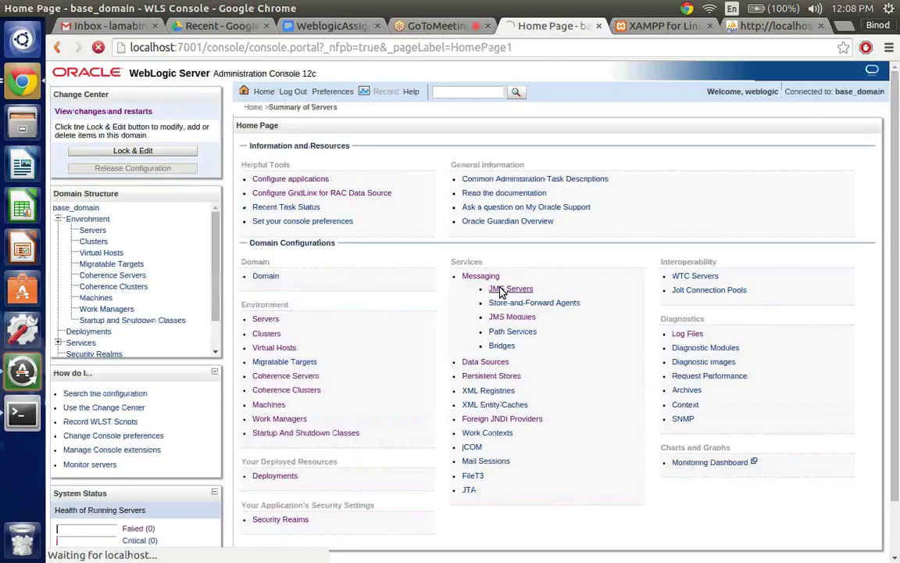
pyautogui.click(259, 109)
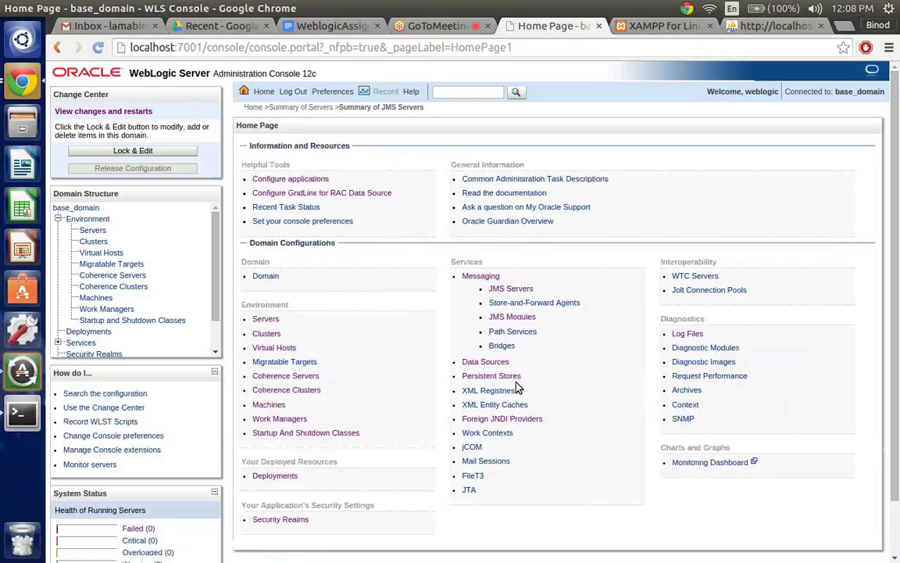
# Open the FS Modules JMS module and lock the domain configuration for editing
pyautogui.click(518, 319)
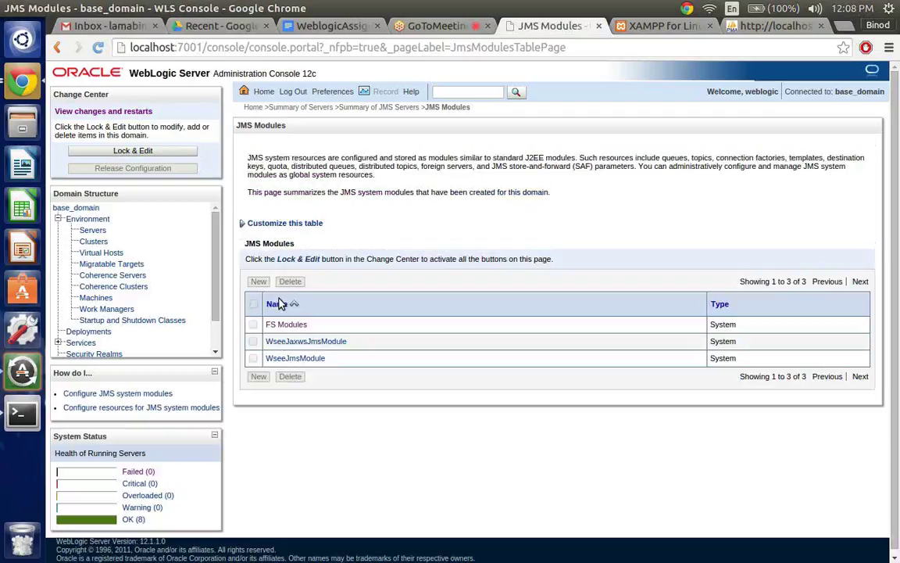
pyautogui.click(288, 325)
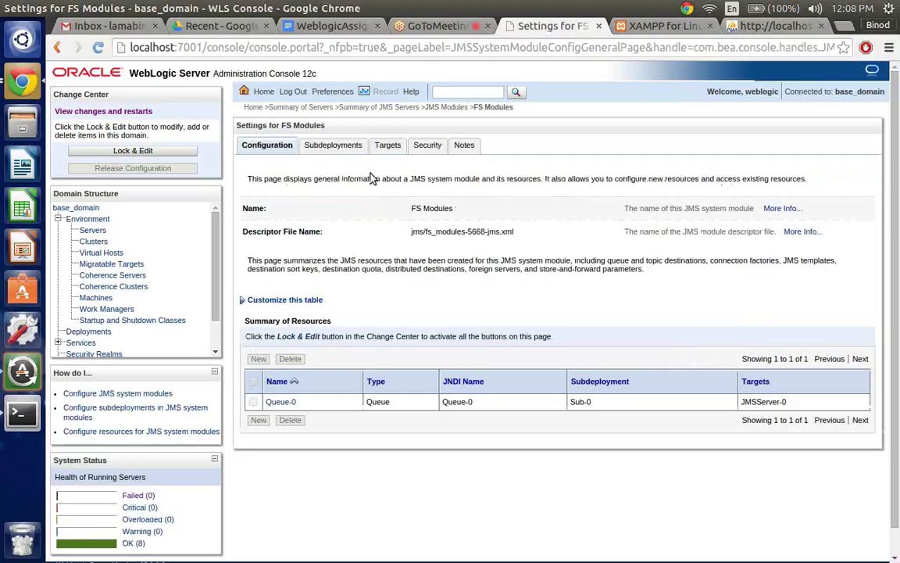
pyautogui.click(166, 151)
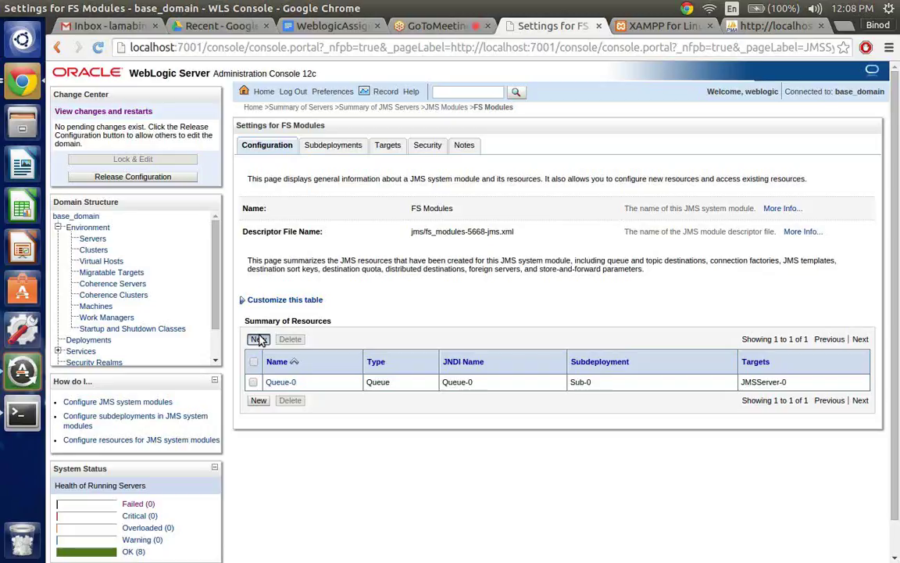
# Start a new JMS resource of type Queue in FS Modules and proceed to its destination properties
pyautogui.click(259, 339)
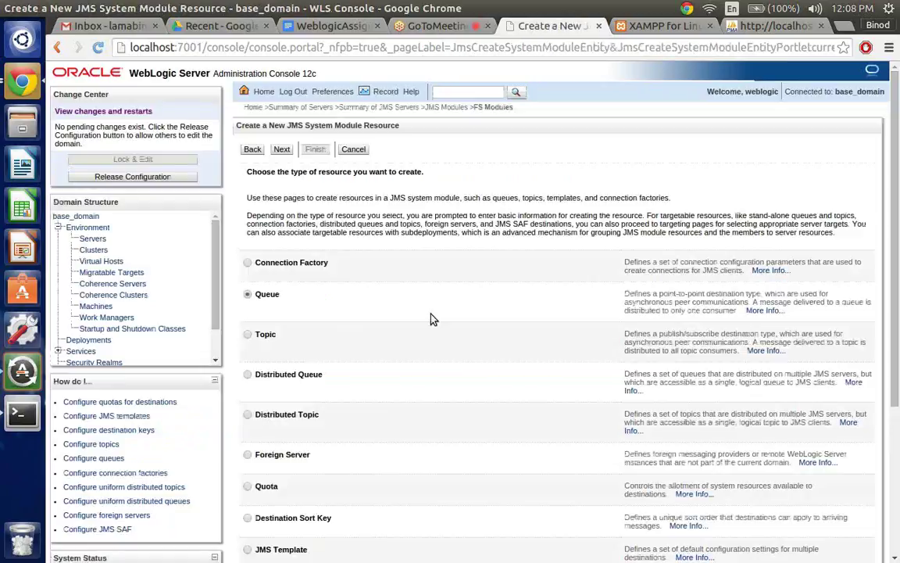
pyautogui.scroll(-4, 434, 319)
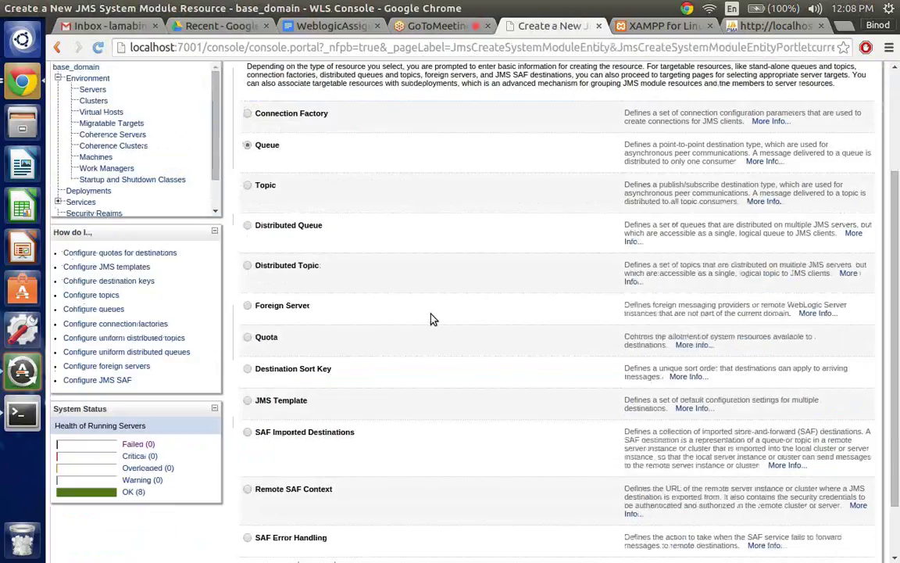
pyautogui.scroll(-2, 434, 319)
pyautogui.click(282, 500)
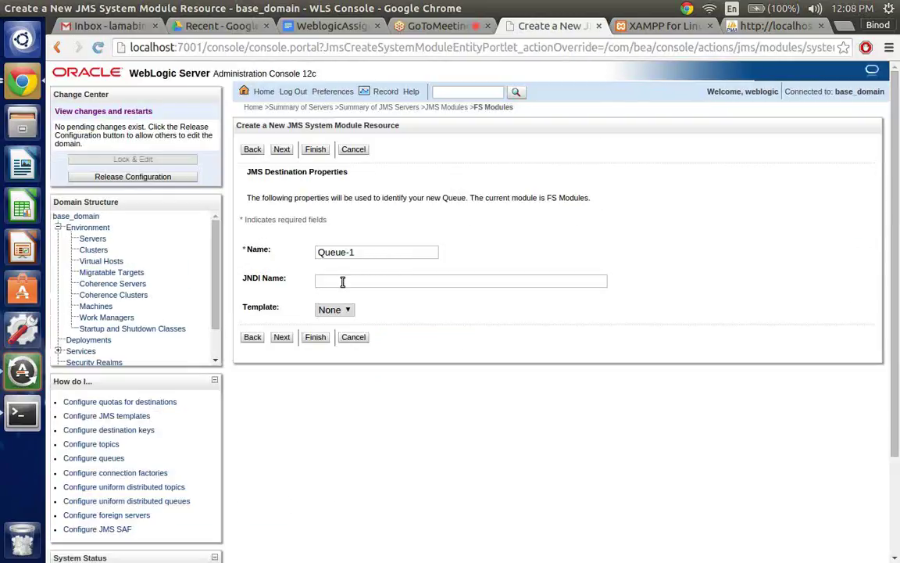
# Set the new queue's JNDI name to JMSqueue1 with template None and continue to the targeting page
pyautogui.click(347, 311)
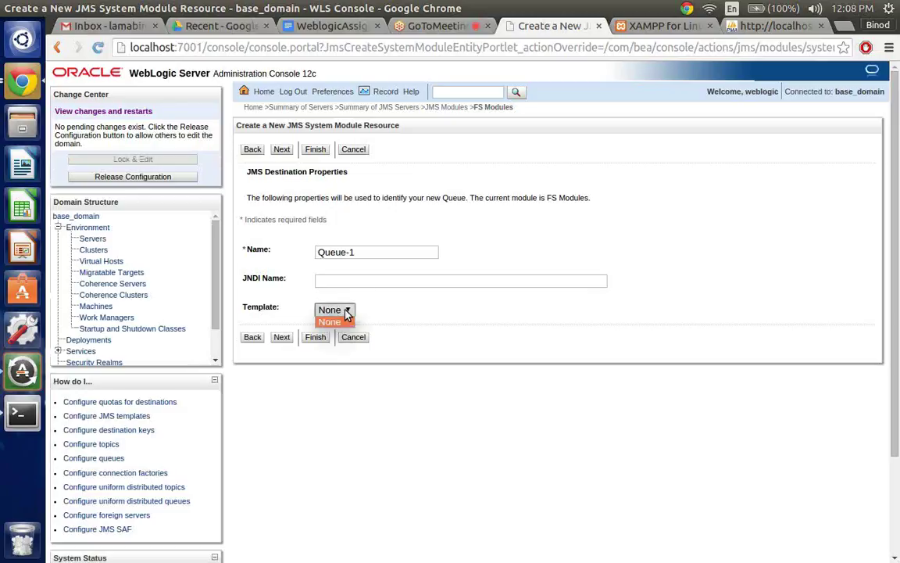
pyautogui.click(344, 321)
pyautogui.click(370, 282)
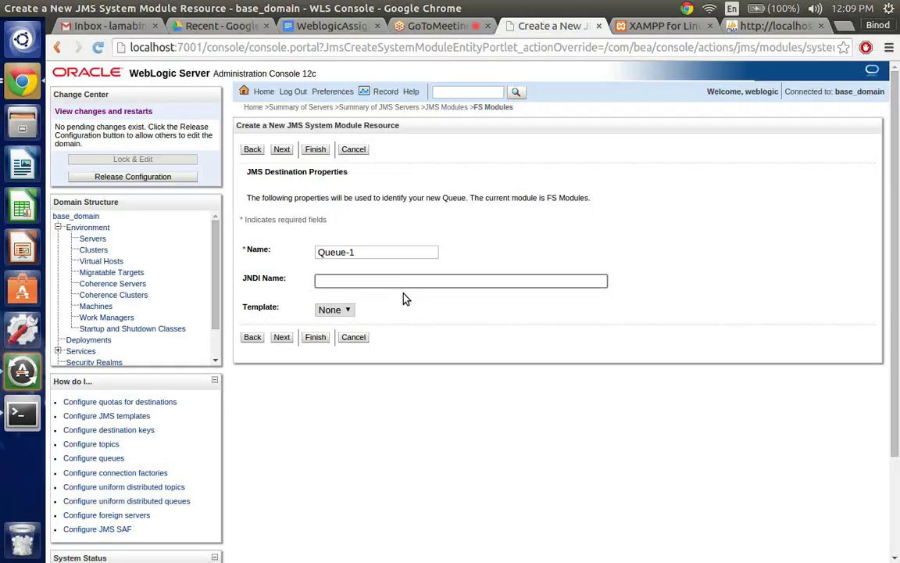
pyautogui.write('jfs')
pyautogui.press('BackSpace')
pyautogui.press('BackSpace')
pyautogui.press('BackSpace')
pyautogui.write('jF')
pyautogui.press('BackSpace')
pyautogui.press('BackSpace')
pyautogui.write('JMSque')
pyautogui.write('ue1')
pyautogui.click(283, 339)
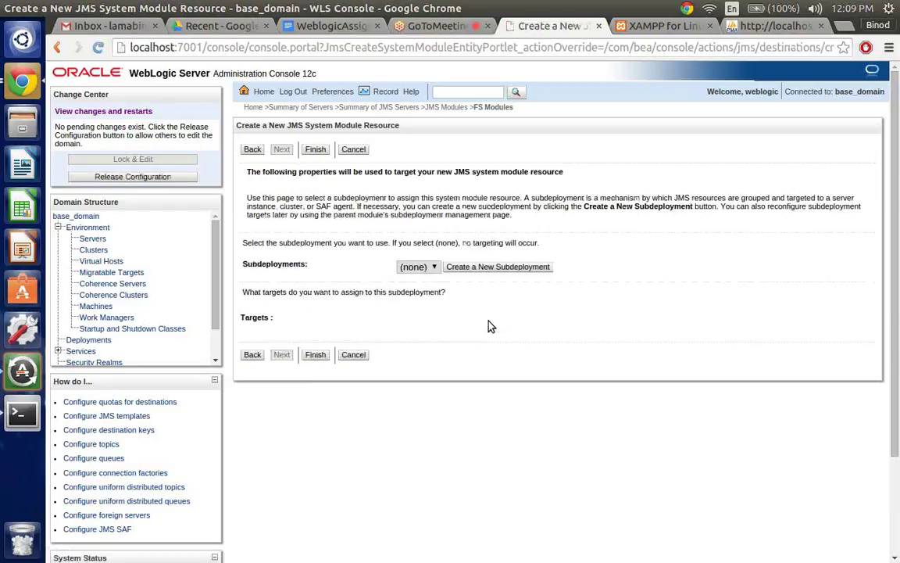
# Create the queue in subdeployment Sub-0 targeted at JMSServer-0 and activate the pending changes
pyautogui.click(428, 267)
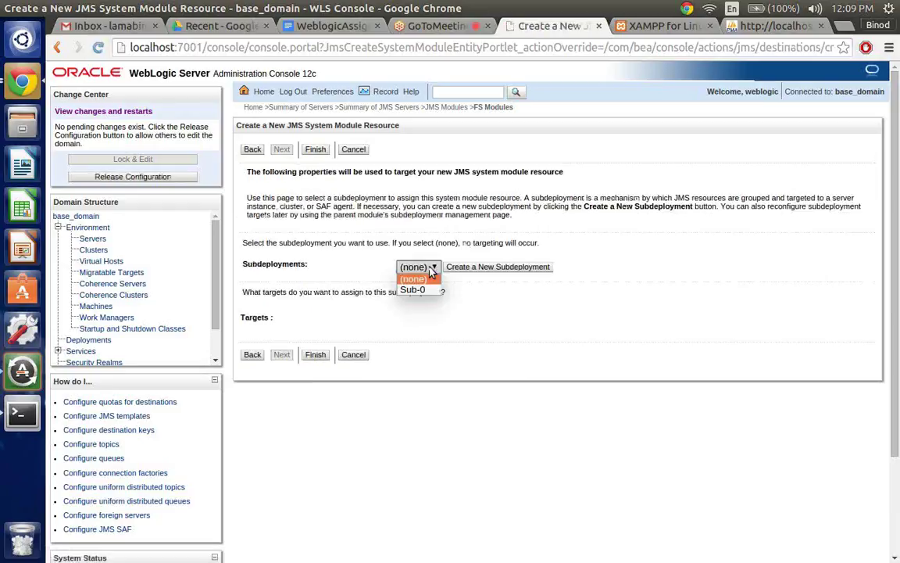
pyautogui.click(479, 297)
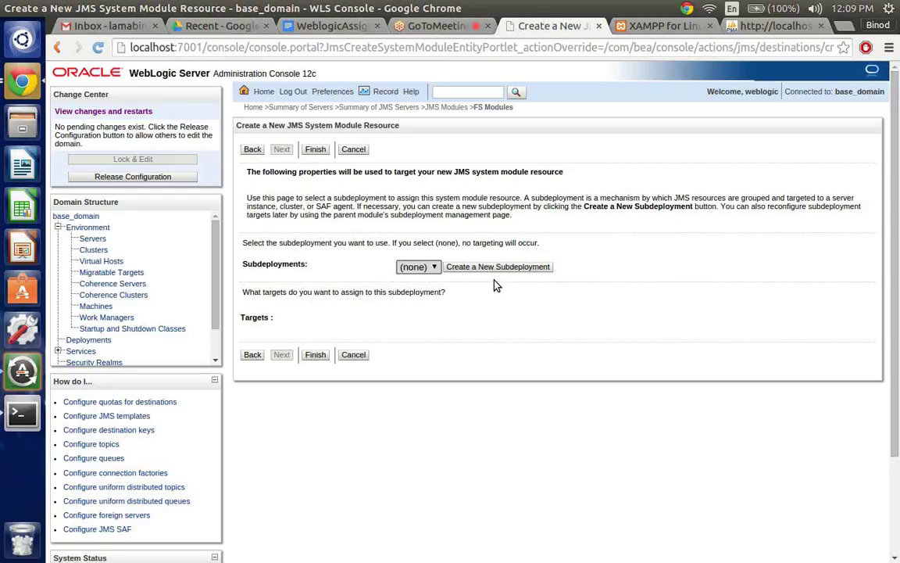
pyautogui.click(430, 268)
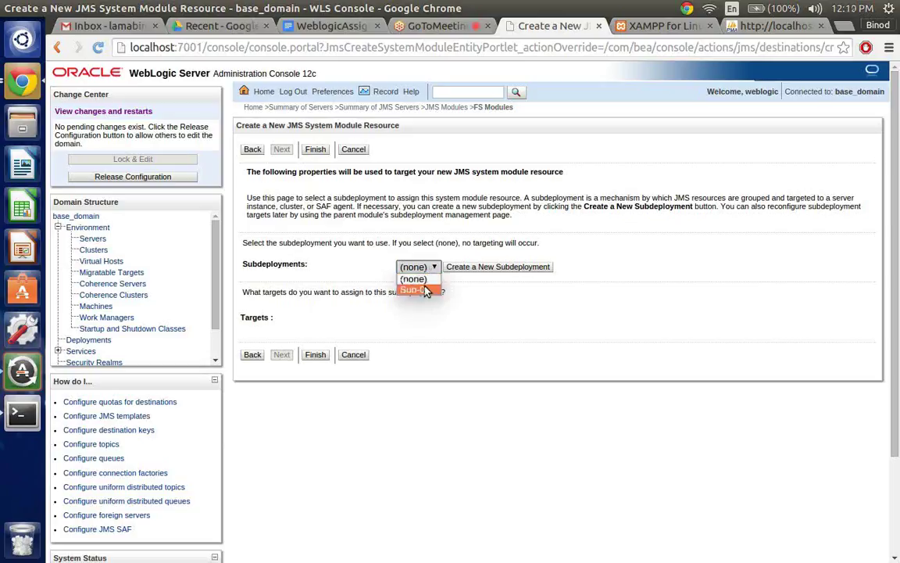
pyautogui.click(426, 291)
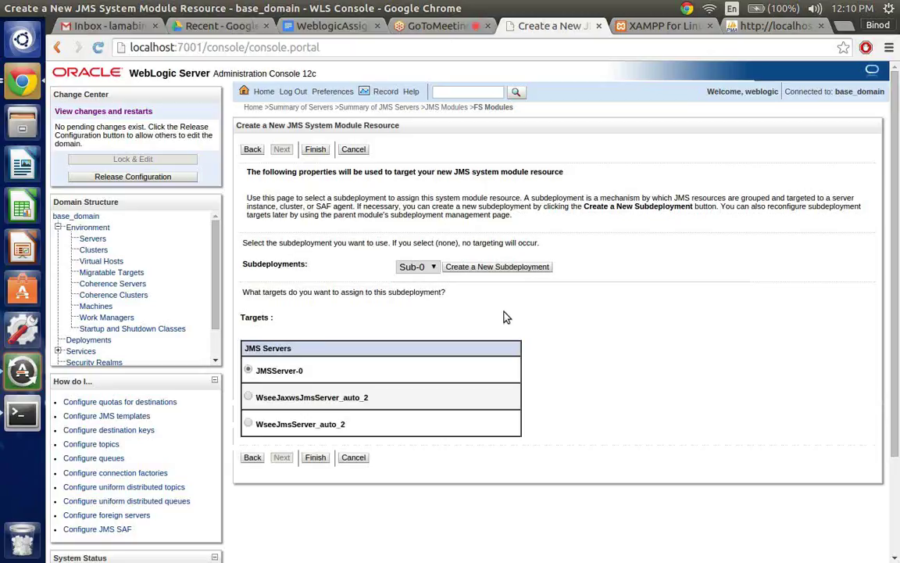
pyautogui.click(316, 458)
pyautogui.click(317, 458)
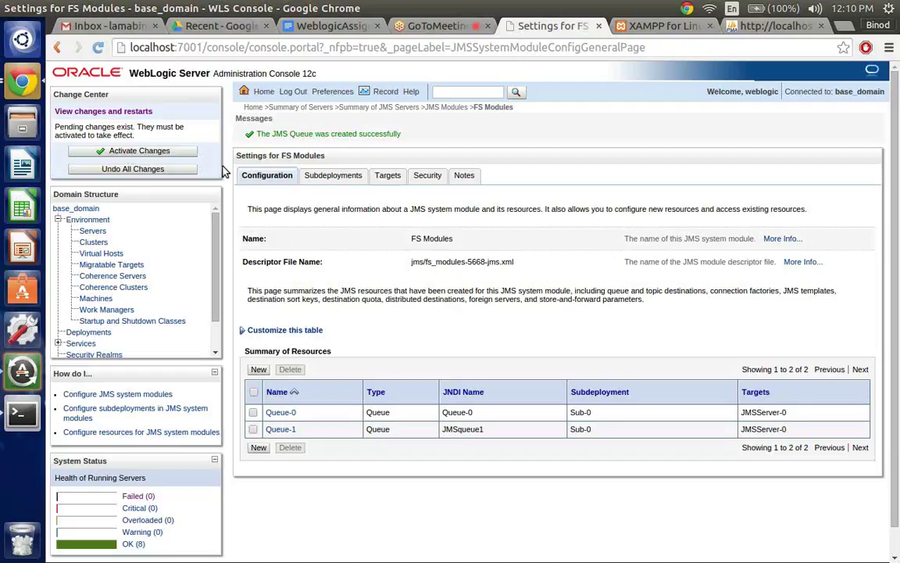
pyautogui.click(164, 156)
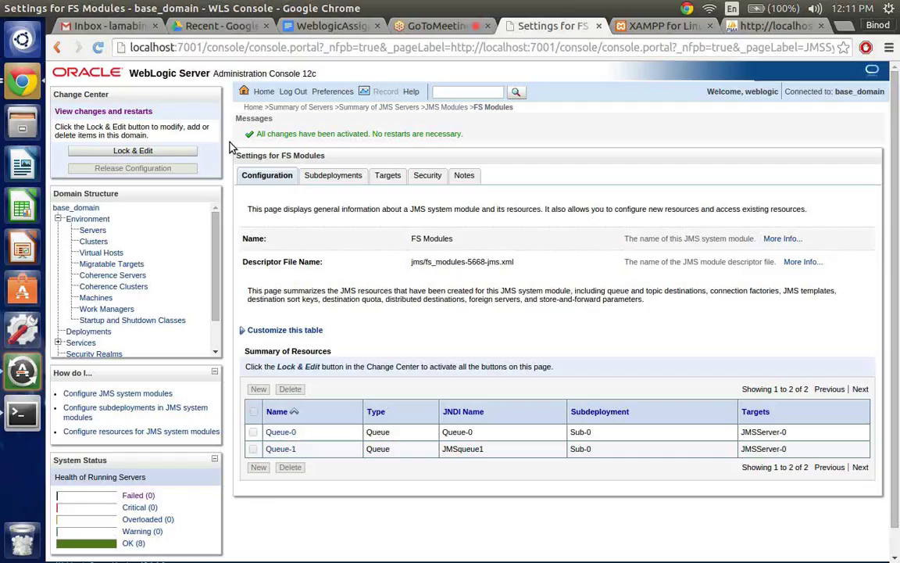
# Examine JMSServer-0's general configuration, monitoring statistics and active destinations
pyautogui.click(252, 108)
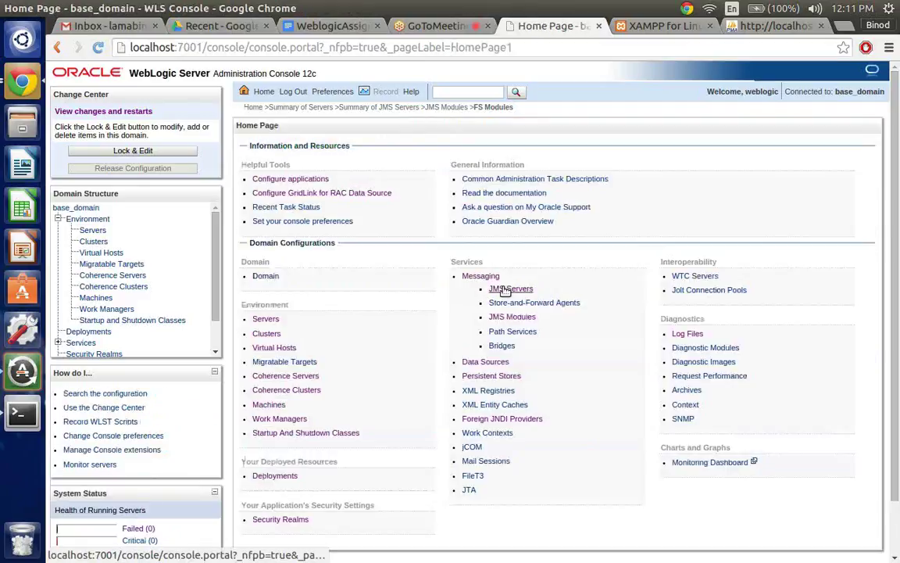
pyautogui.click(506, 290)
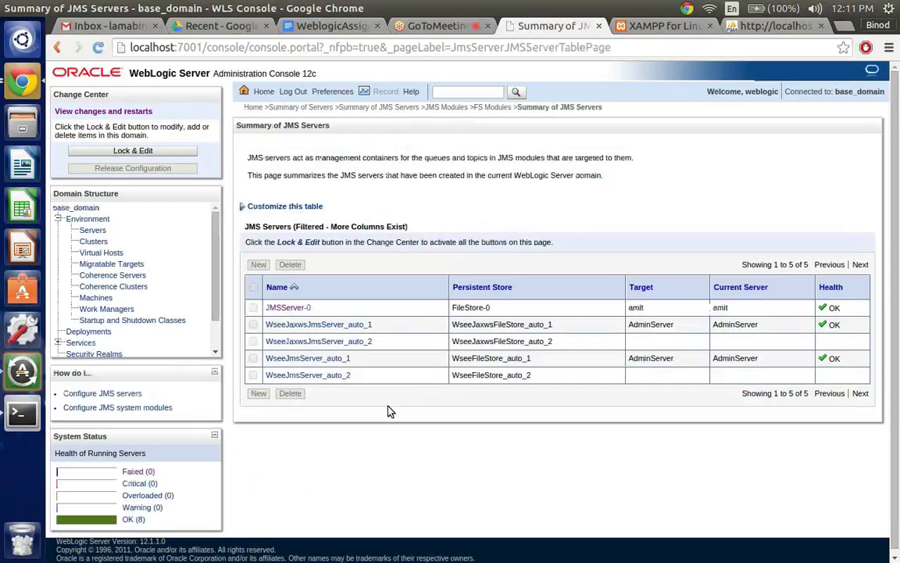
pyautogui.click(61, 49)
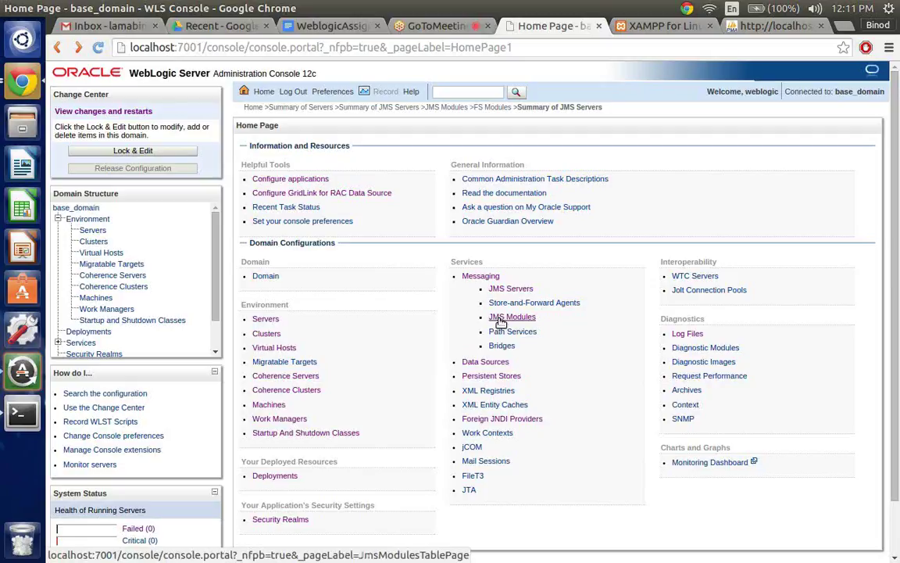
pyautogui.click(503, 289)
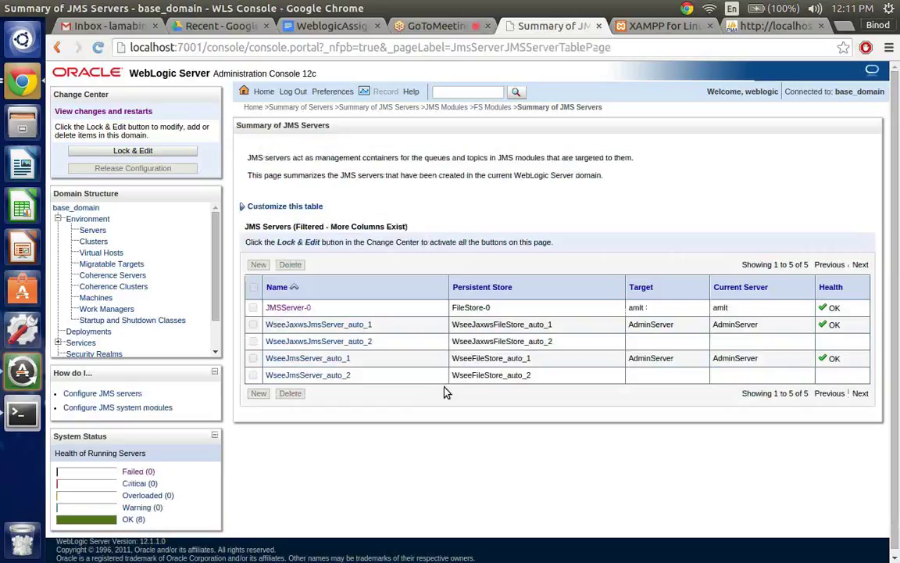
pyautogui.click(283, 309)
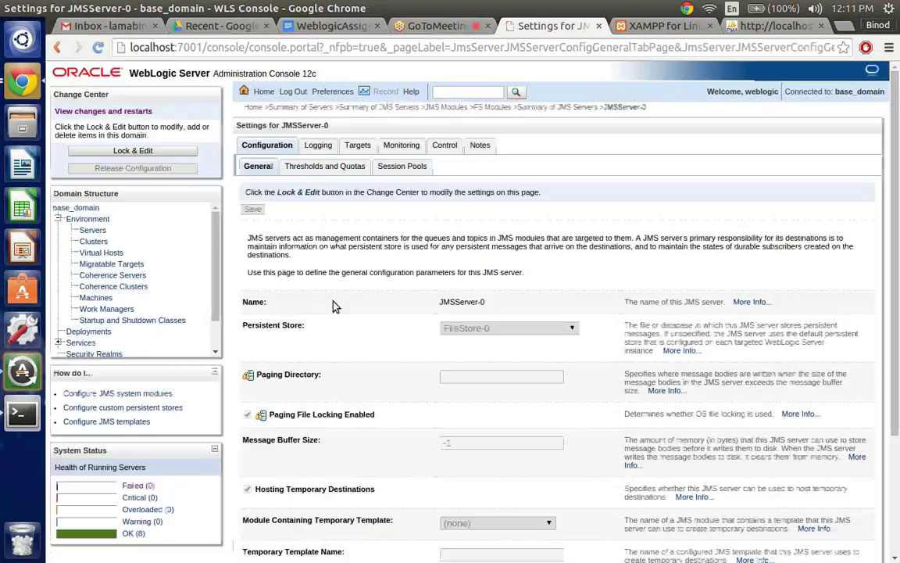
pyautogui.scroll(-4, 333, 306)
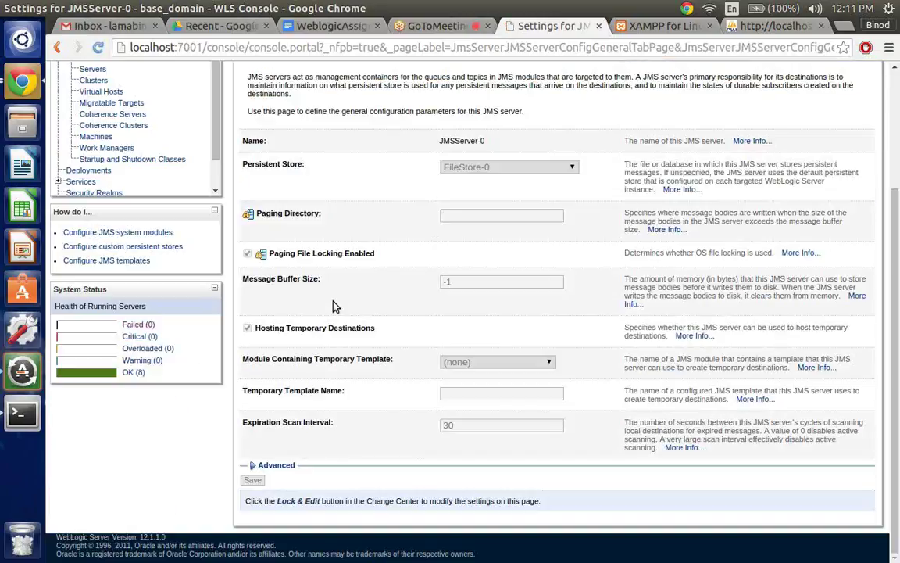
pyautogui.scroll(2, 333, 306)
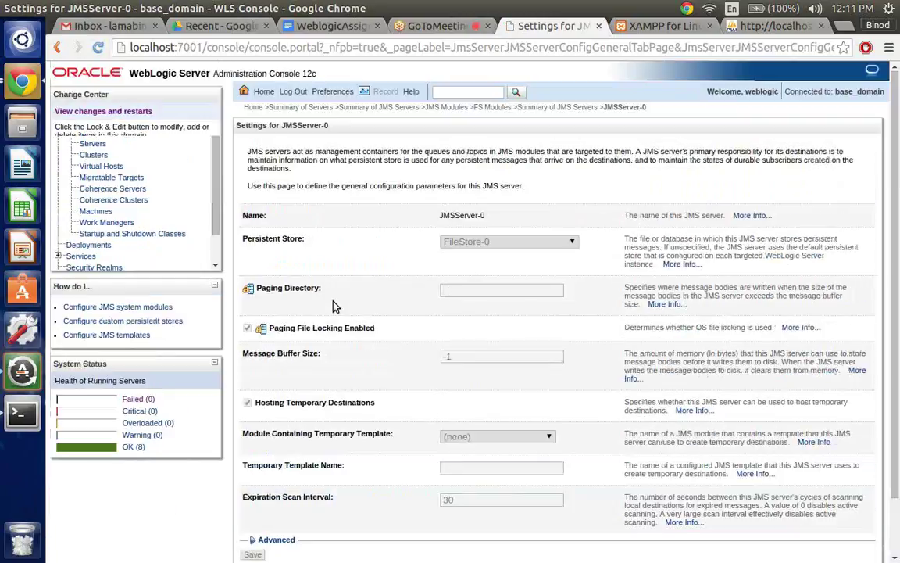
pyautogui.click(394, 148)
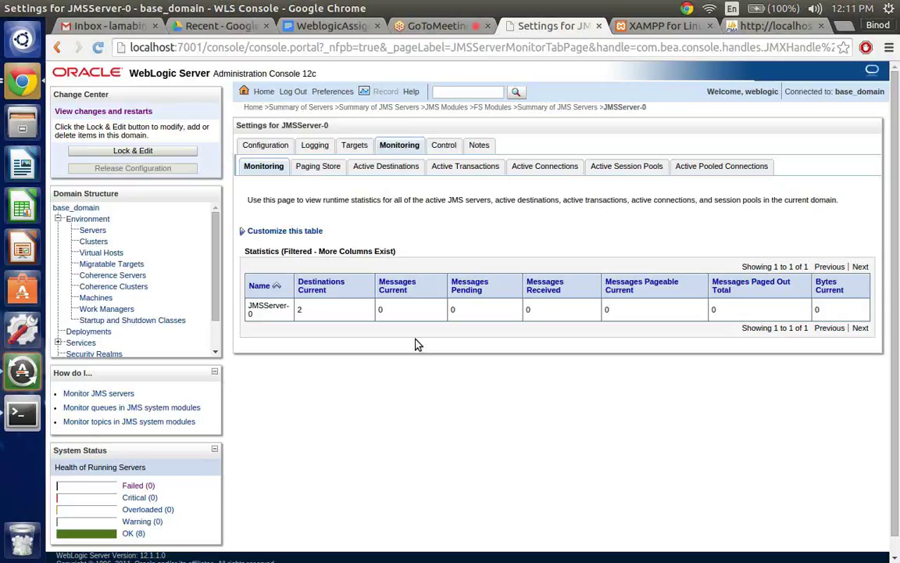
pyautogui.click(371, 167)
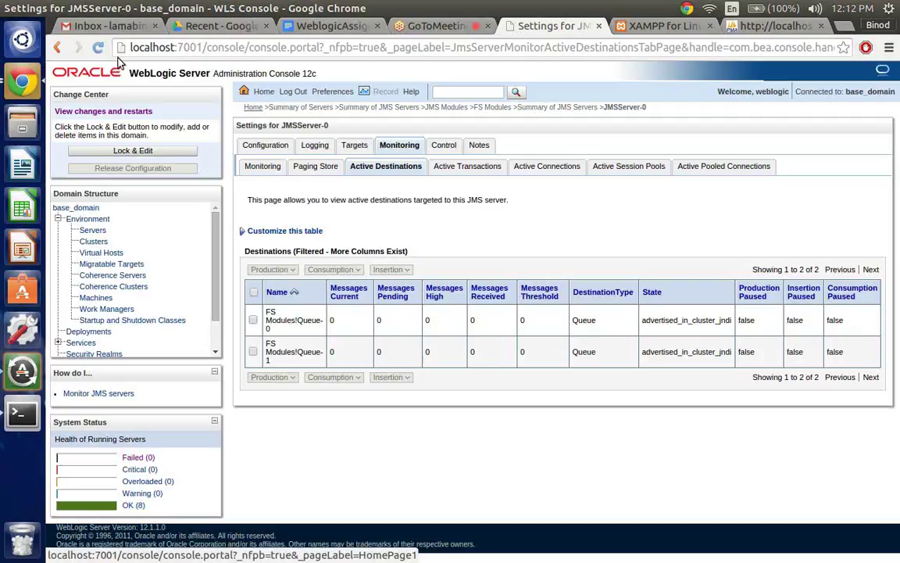
# Return to the WebLogic console's home page and dismiss the Software Updater window
pyautogui.click(277, 111)
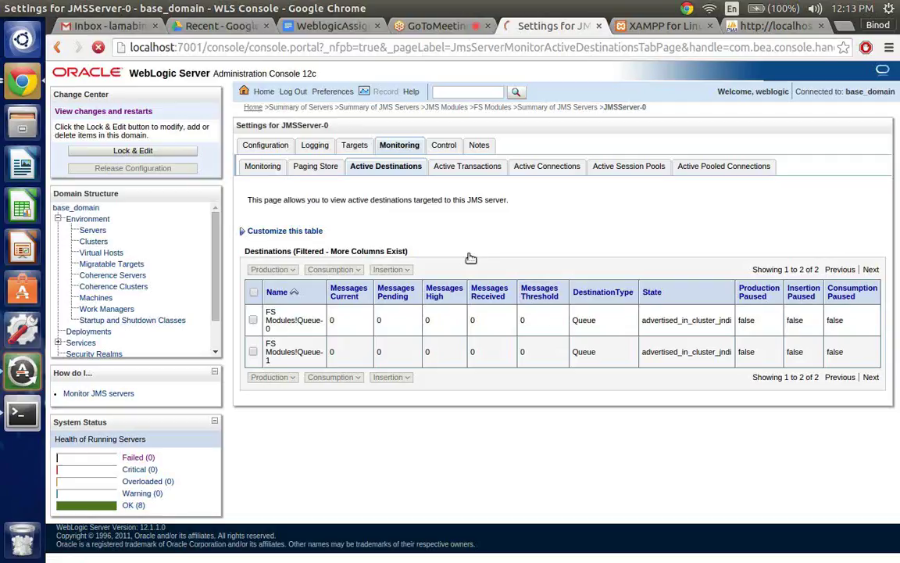
pyautogui.click(254, 109)
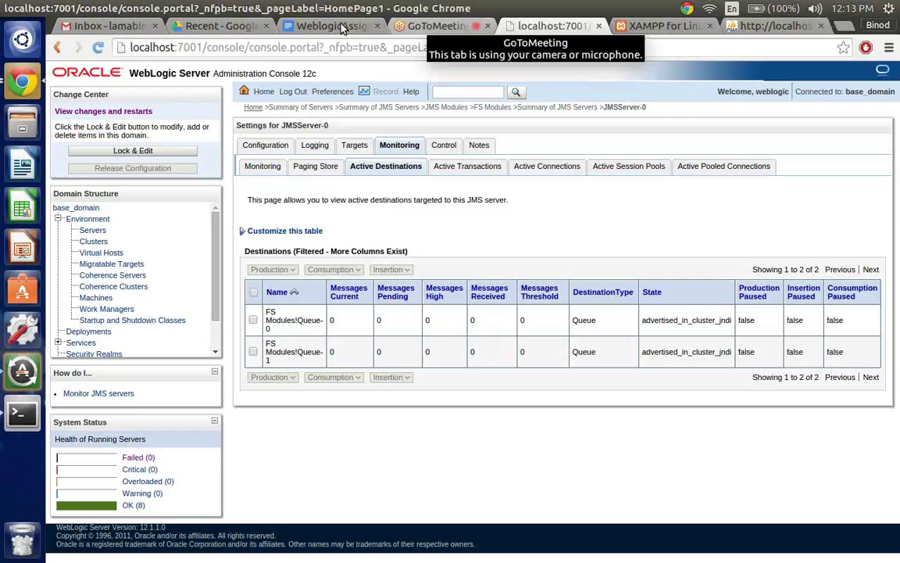
pyautogui.click(665, 31)
pyautogui.click(434, 29)
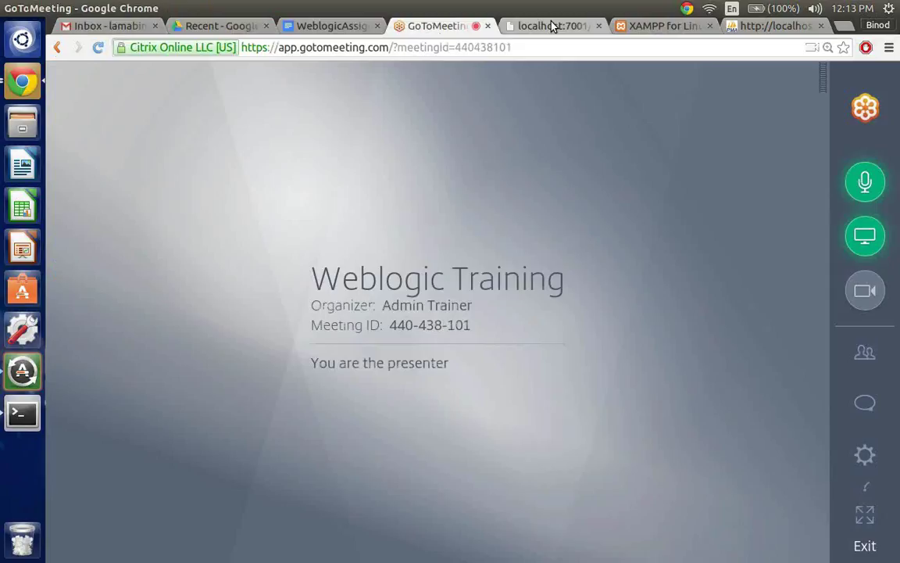
pyautogui.click(553, 26)
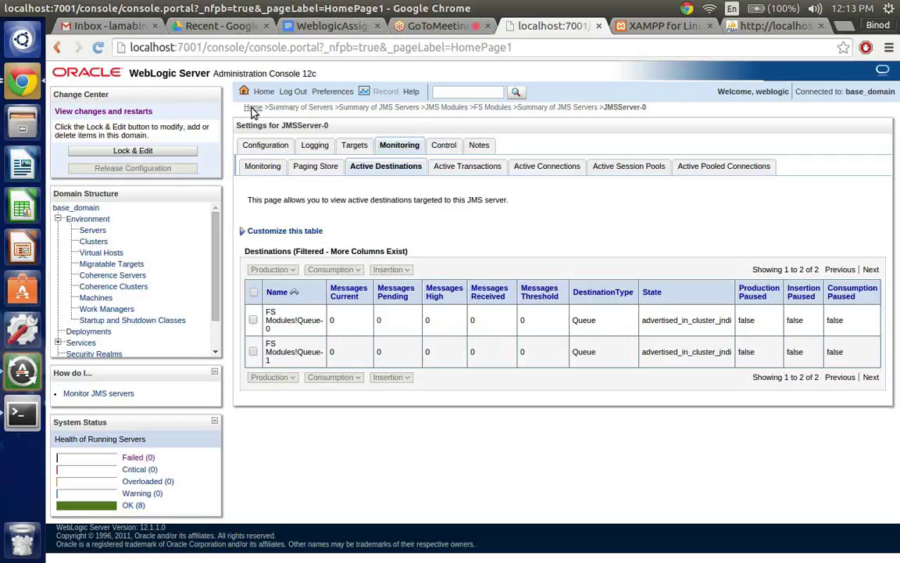
pyautogui.click(100, 47)
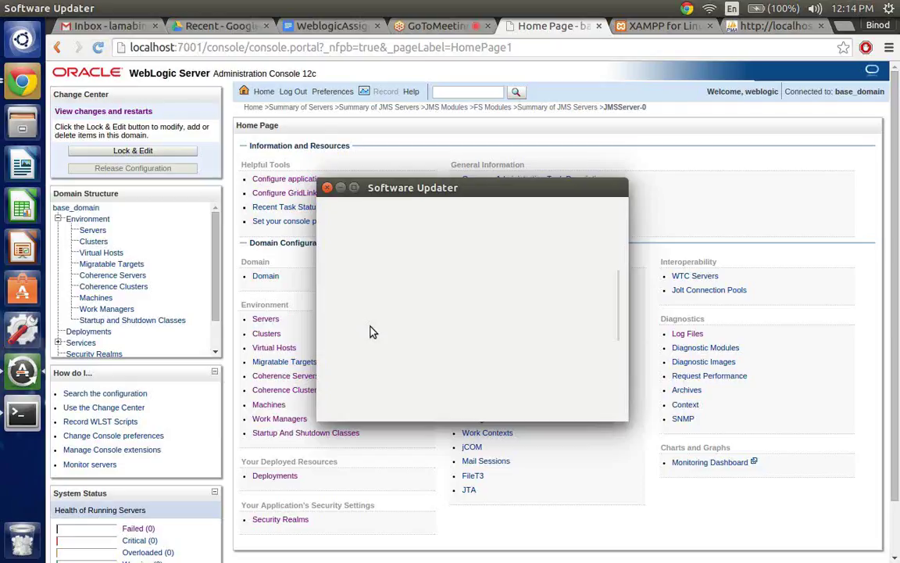
pyautogui.click(328, 189)
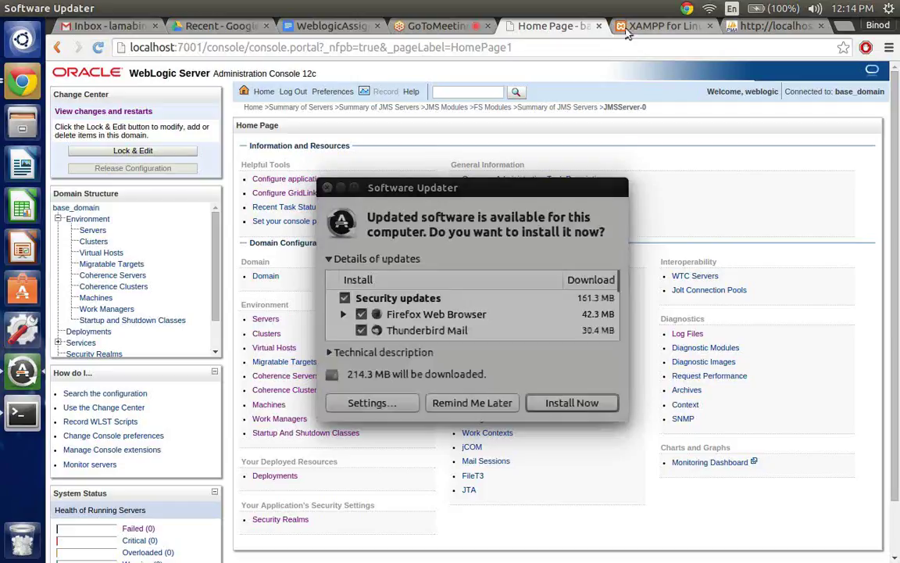
# Dismiss the Software Updater window and close the XAMPP and extra localhost browser pages
pyautogui.click(362, 213)
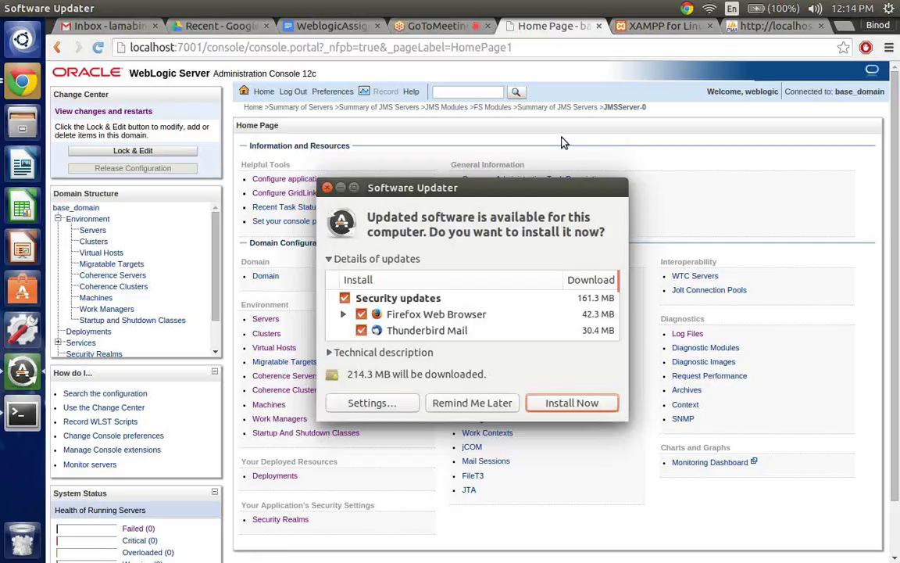
pyautogui.click(328, 188)
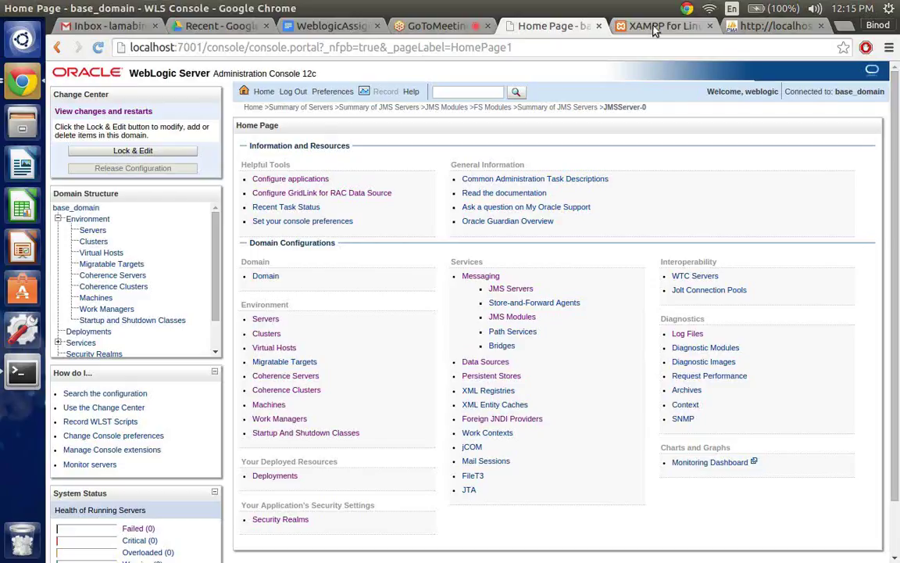
pyautogui.click(655, 29)
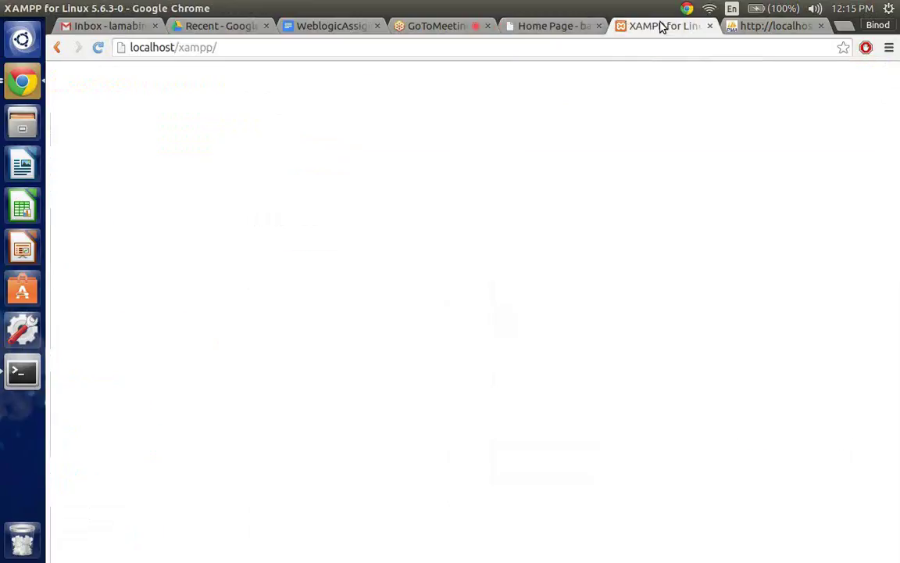
pyautogui.click(822, 26)
pyautogui.hotkey('ctrl', 'w')
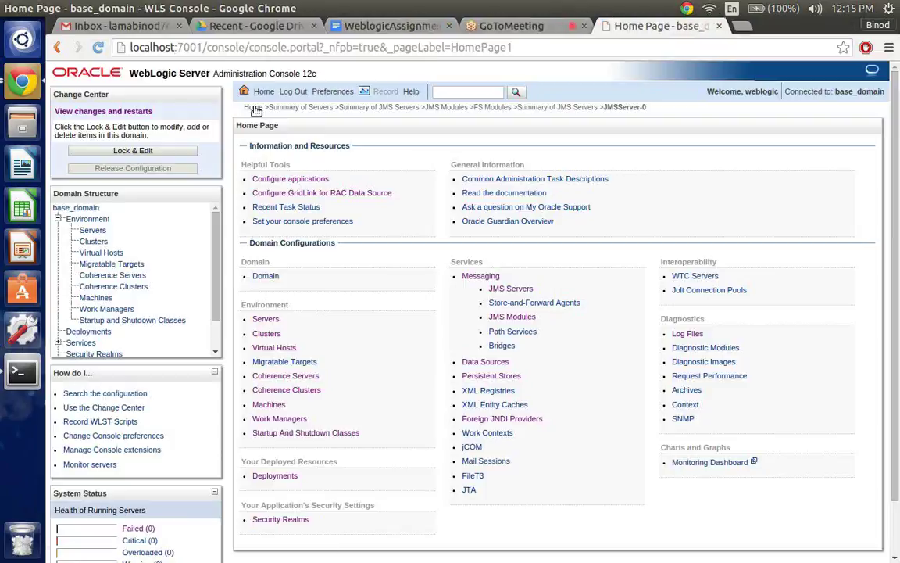
# Open the FS Modules JMS module, review Queue-1's general configuration and return to the module's resource summary
pyautogui.click(504, 317)
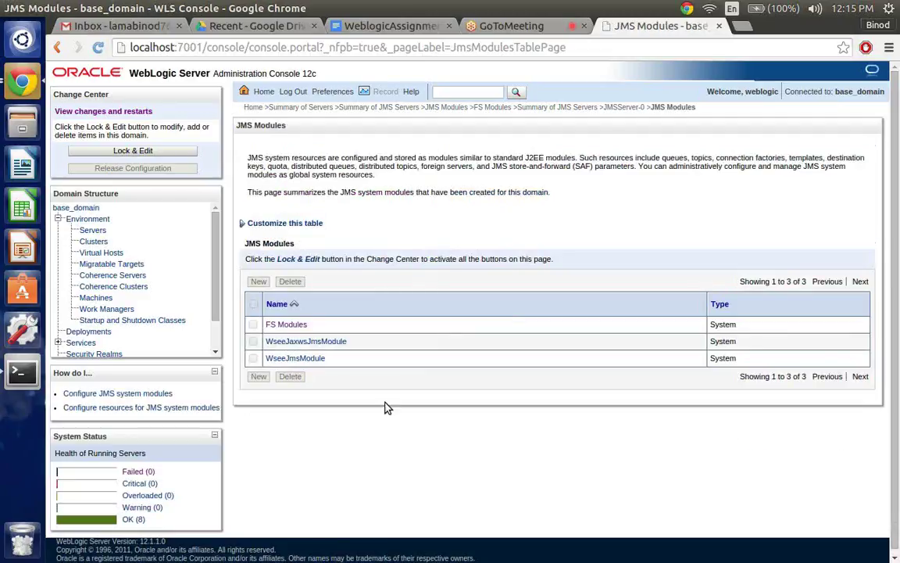
pyautogui.click(286, 324)
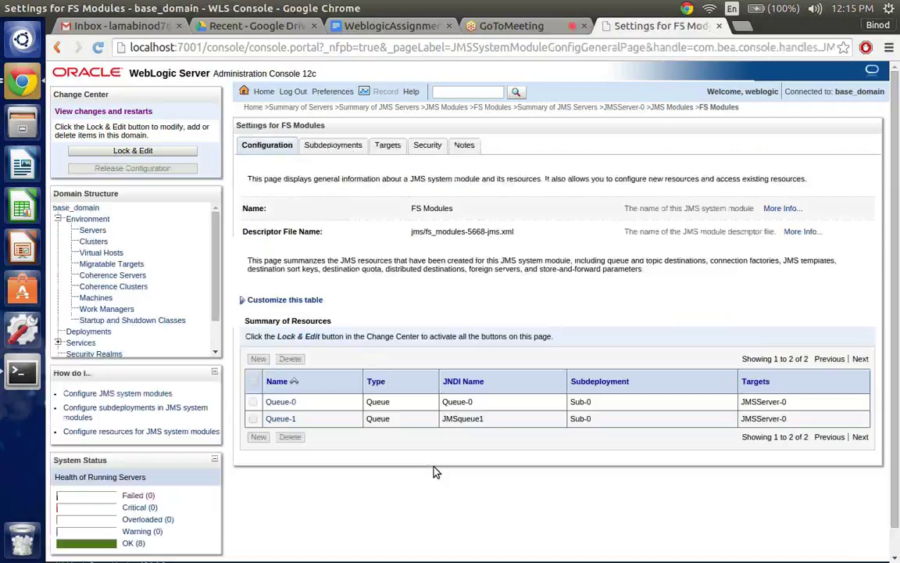
pyautogui.click(279, 420)
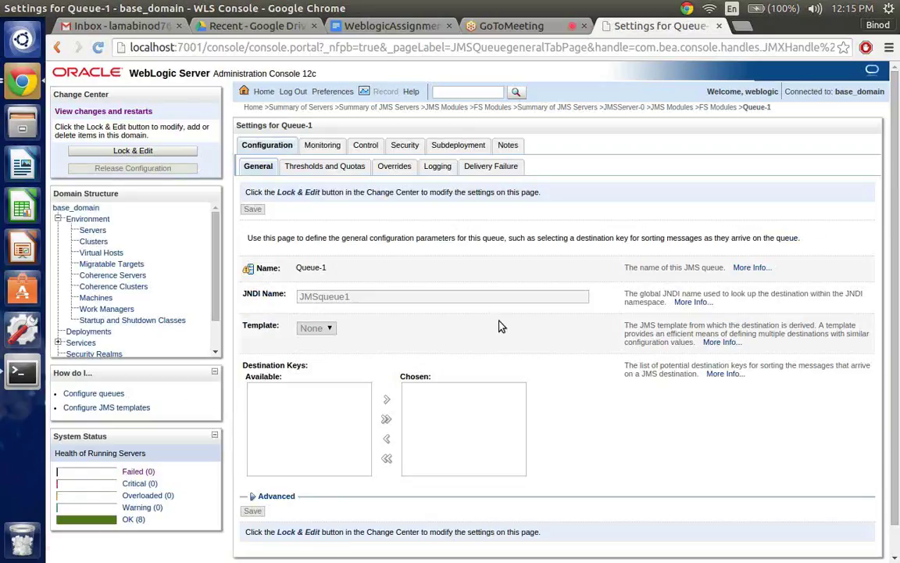
pyautogui.click(60, 48)
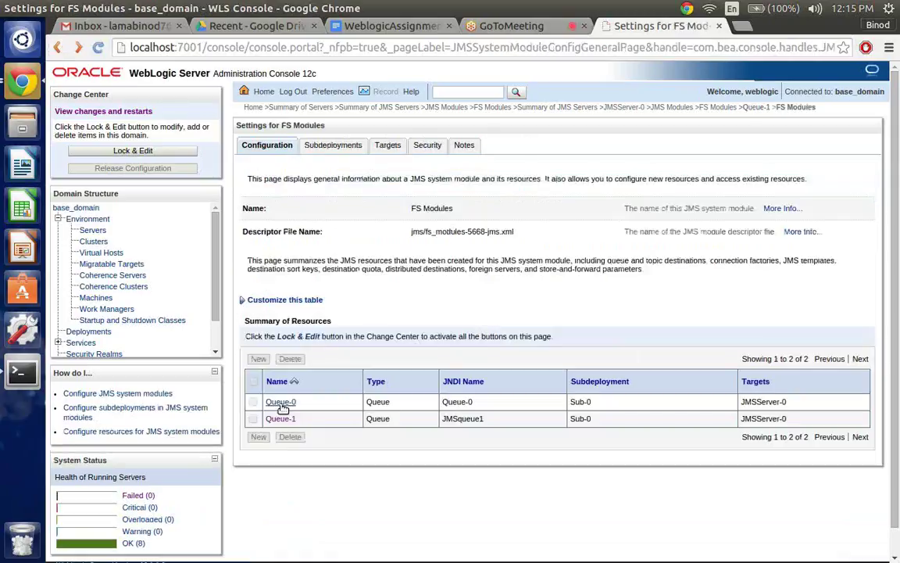
# Open Queue-0's monitoring page and show the messages of the FS Modules!Queue-0 destination
pyautogui.click(281, 402)
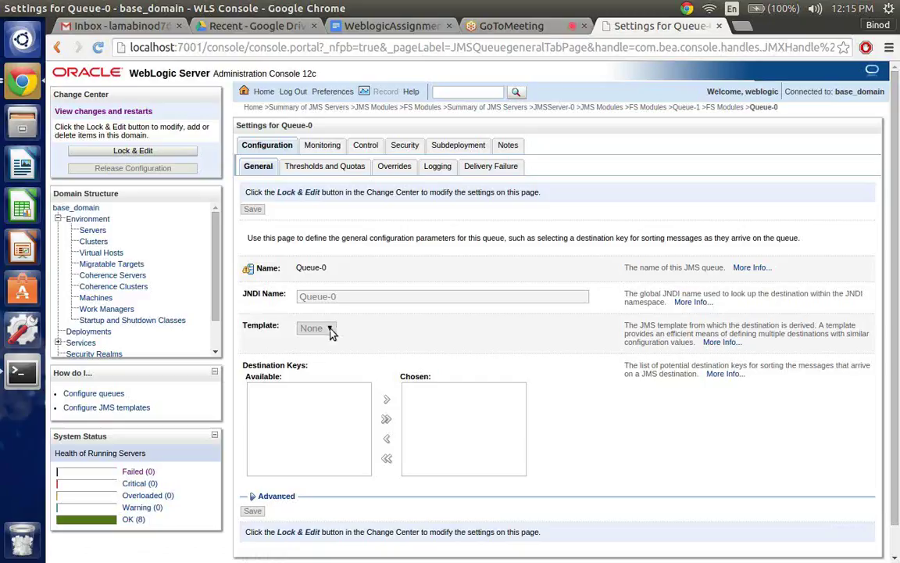
pyautogui.click(326, 151)
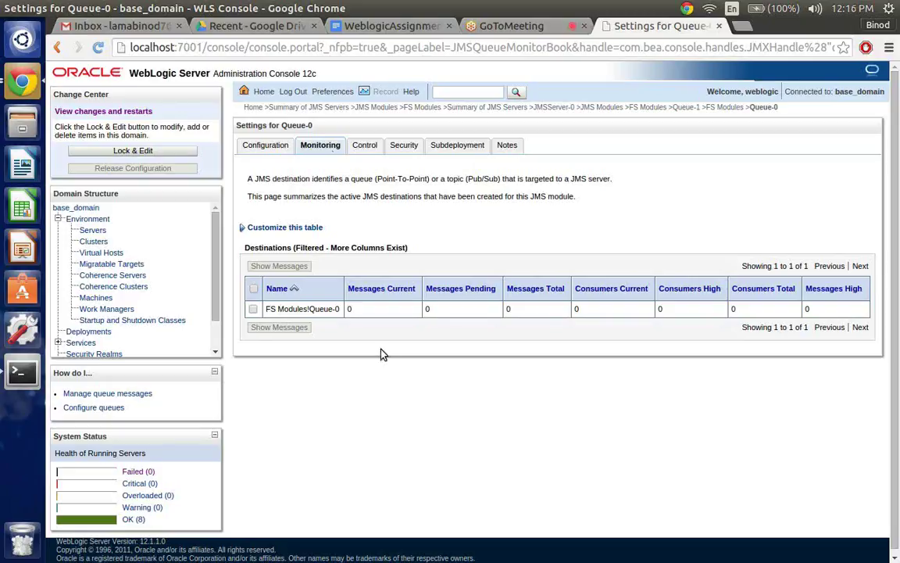
pyautogui.click(253, 311)
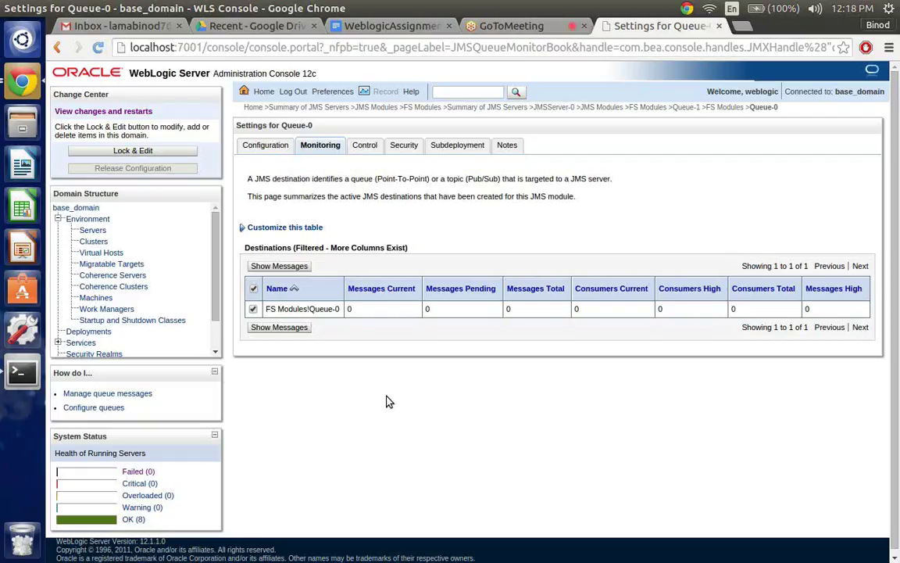
pyautogui.click(279, 328)
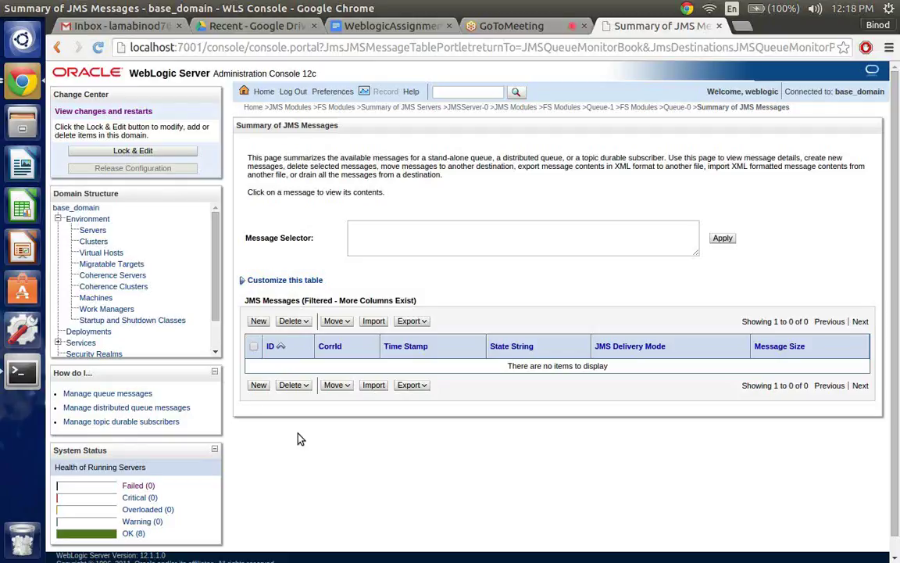
# Produce a new JMS message in Queue-0 with the body "JMS queue-0 message..", keeping the default delivery properties
pyautogui.click(257, 386)
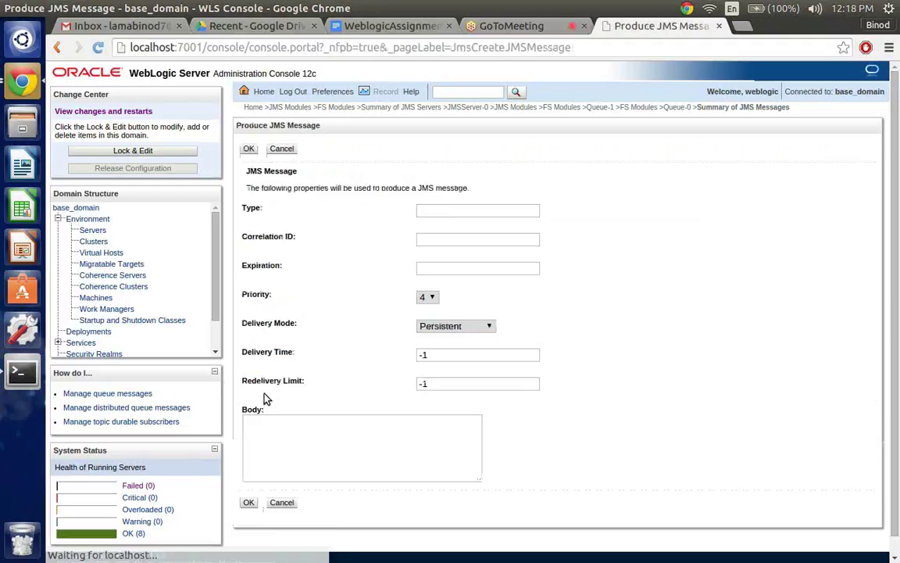
pyautogui.click(441, 212)
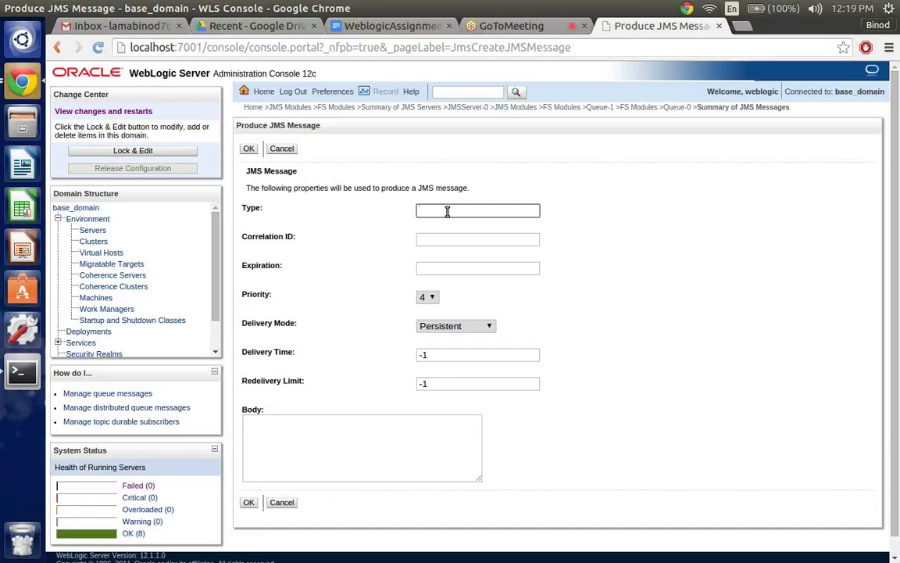
pyautogui.click(297, 423)
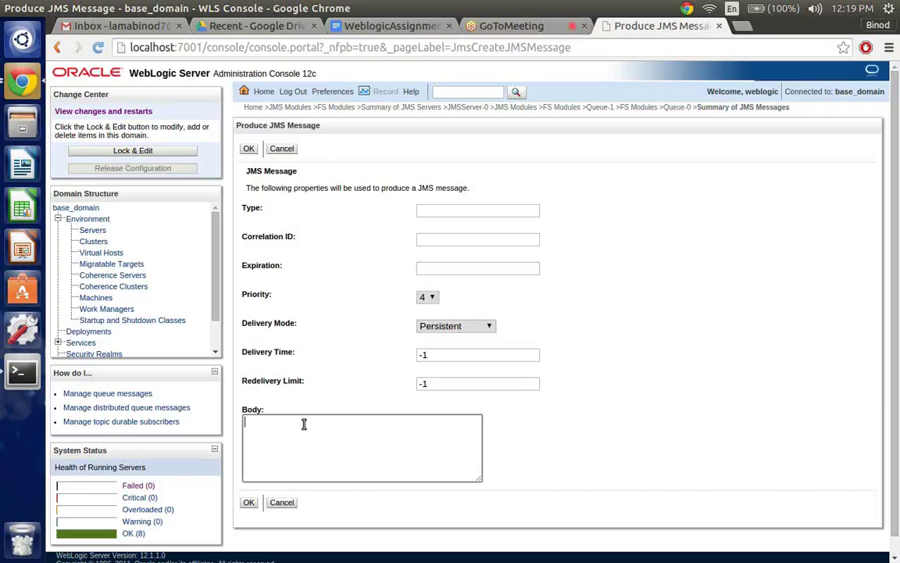
pyautogui.write('JMS queue -0 message')
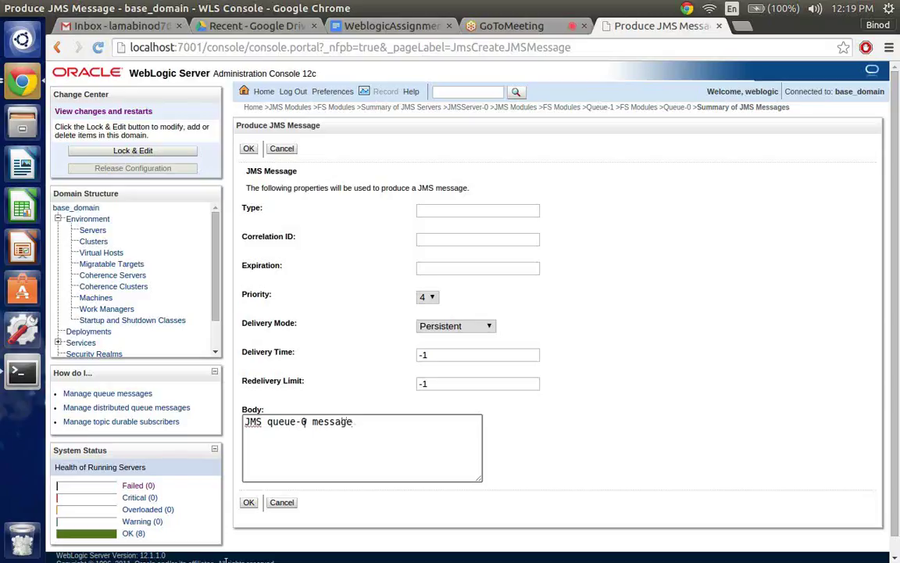
pyautogui.write('..')
pyautogui.click(249, 502)
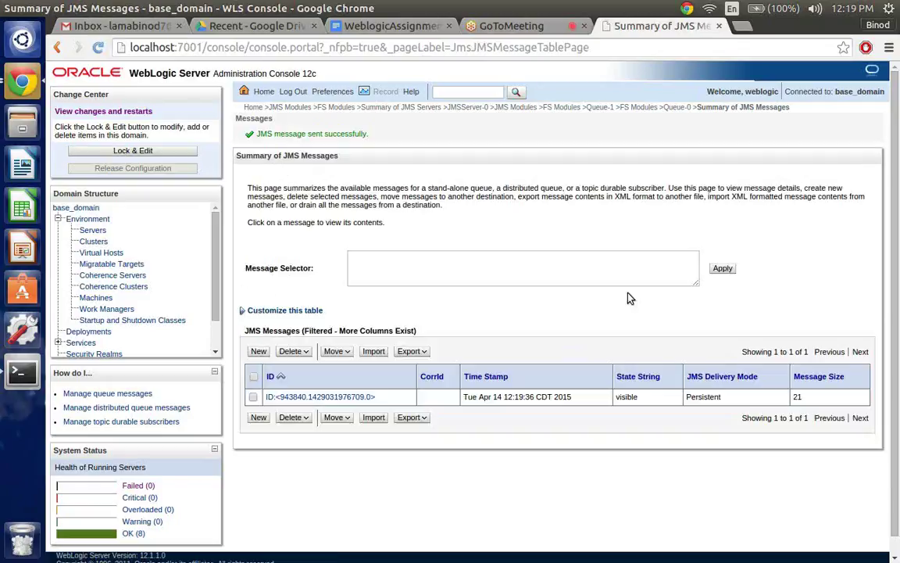
# Leave the message form without resending and check Queue-0's message counts on its monitoring page
pyautogui.scroll(-1, 630, 298)
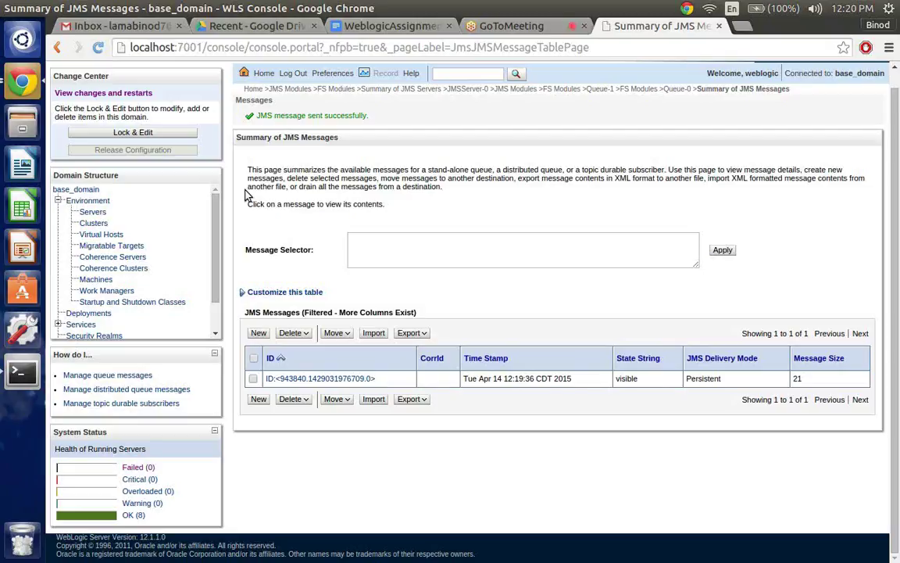
pyautogui.click(58, 49)
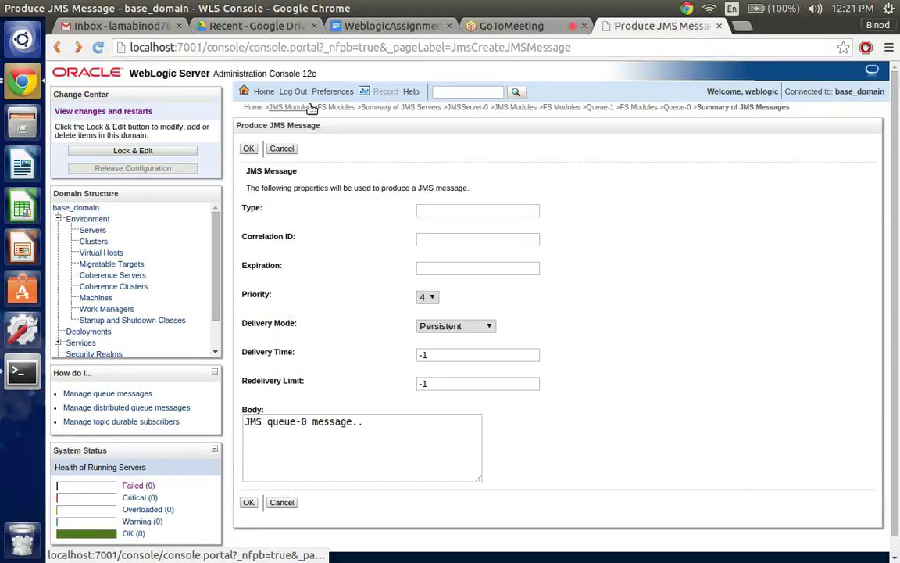
pyautogui.click(350, 109)
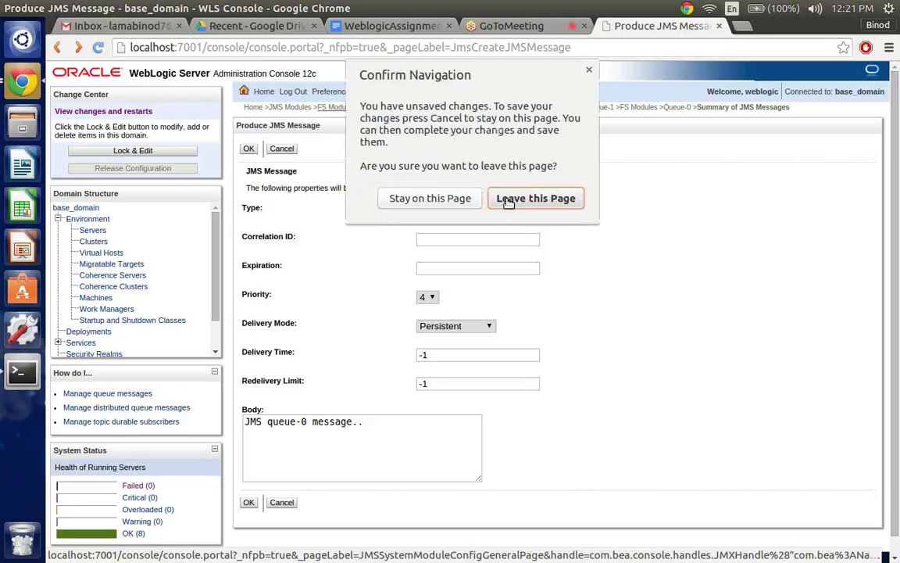
pyautogui.click(536, 198)
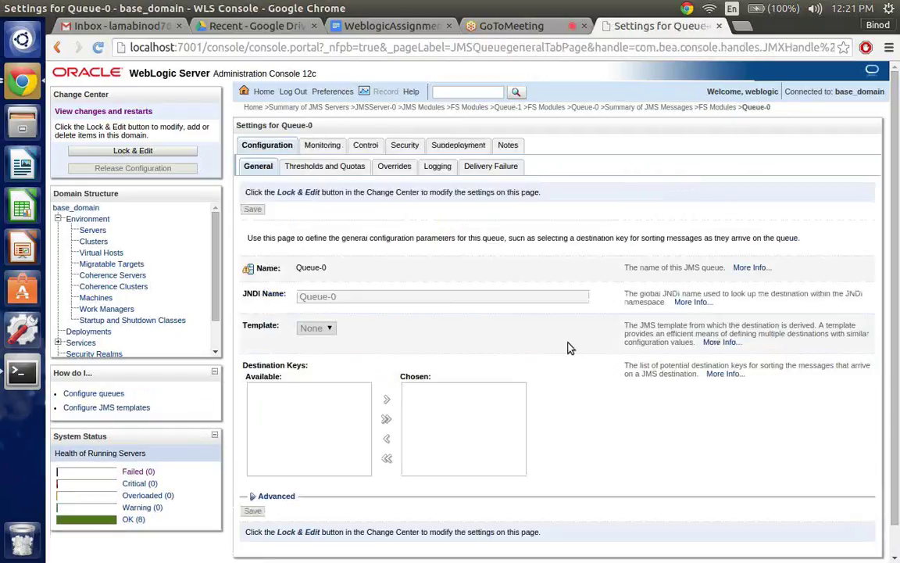
pyautogui.scroll(-1, 570, 348)
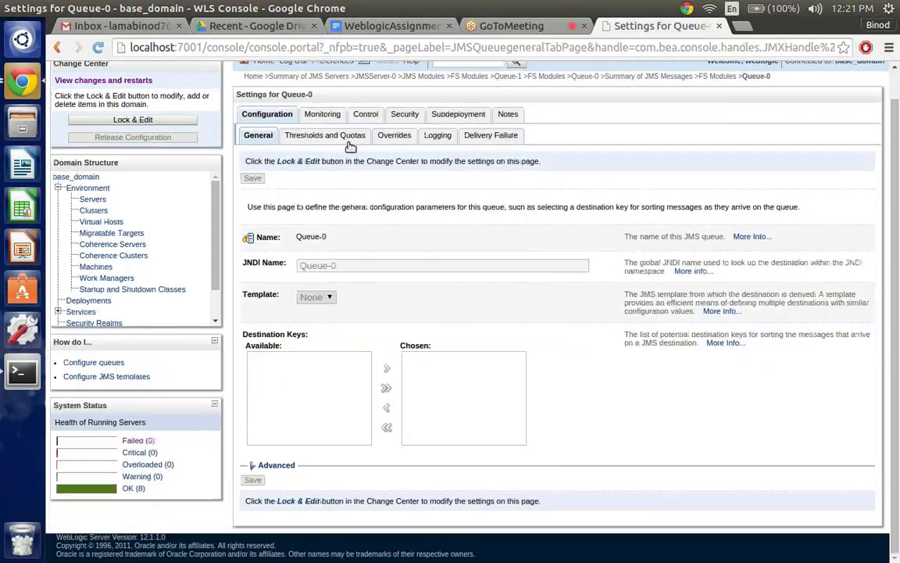
pyautogui.click(324, 116)
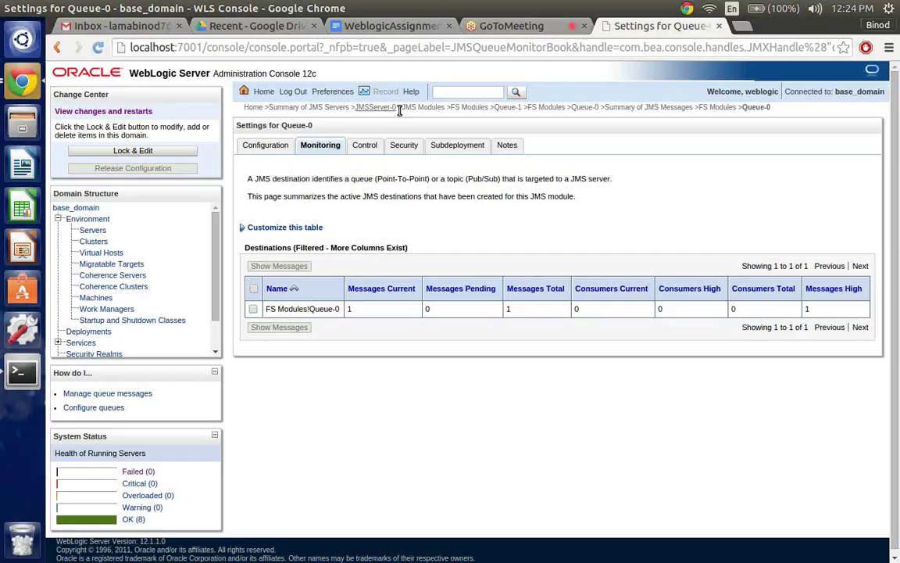
# Return to the FS Modules resource summary and examine the JNDI names of Queue-0 and Queue-1
pyautogui.click(423, 108)
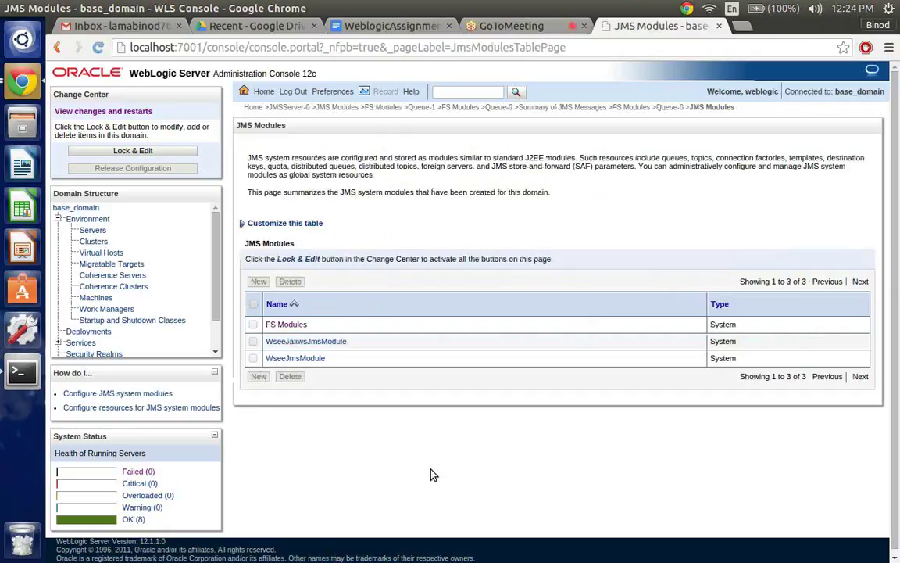
pyautogui.click(288, 324)
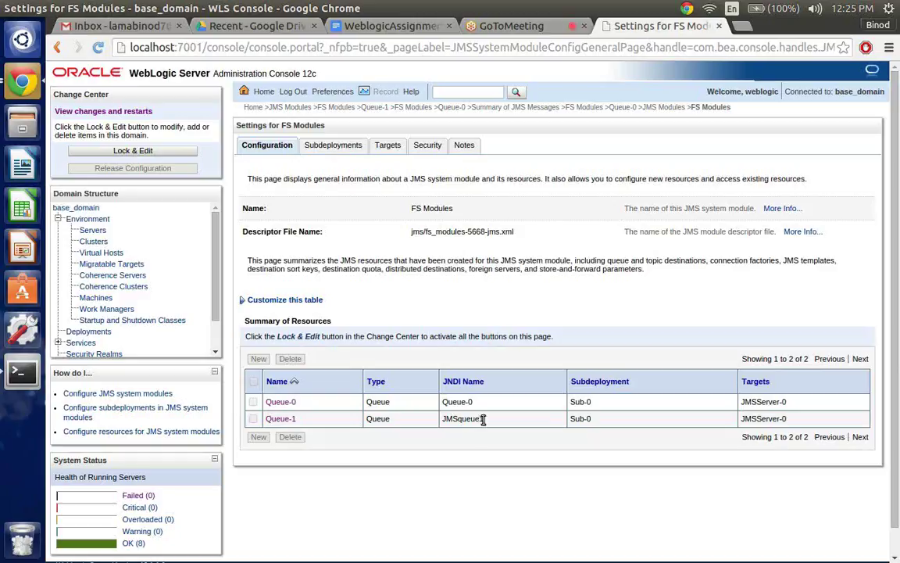
pyautogui.moveTo(484, 419); pyautogui.dragTo(446, 419)
pyautogui.moveTo(444, 402); pyautogui.dragTo(486, 420)
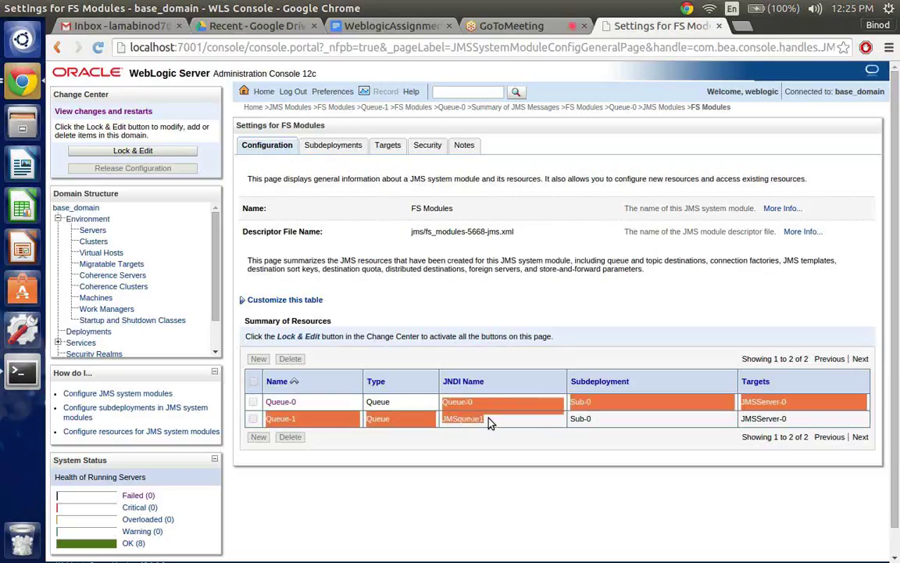
pyautogui.click(476, 408)
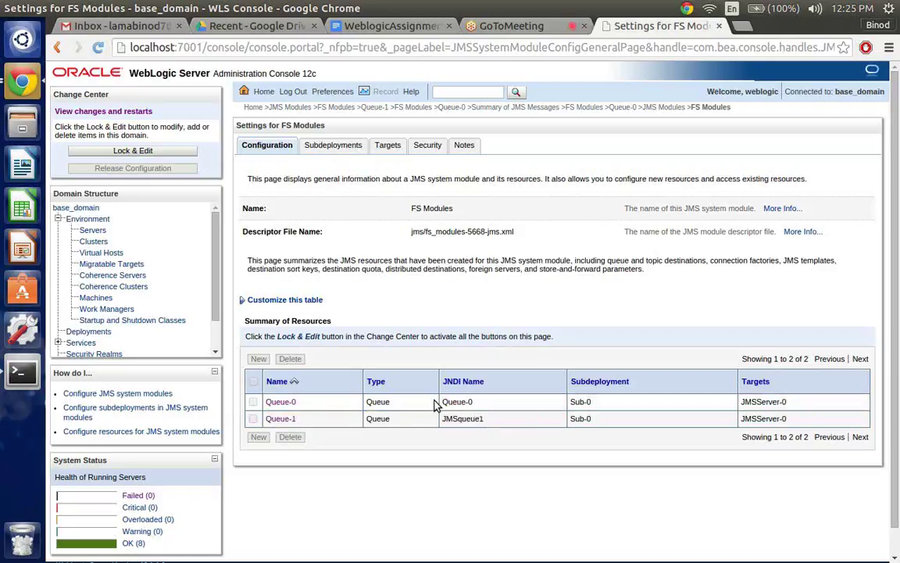
pyautogui.tripleClick(447, 402)
pyautogui.moveTo(447, 412); pyautogui.dragTo(487, 429)
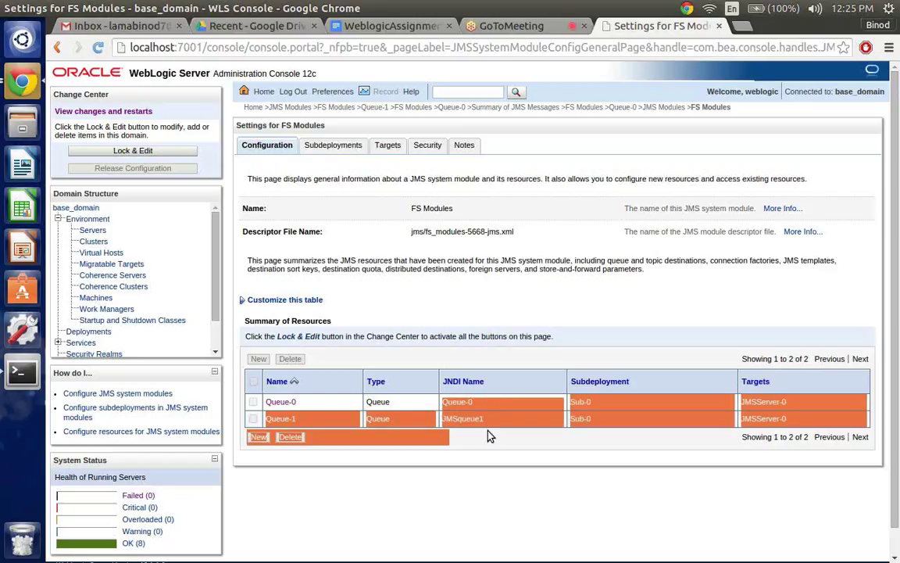
pyautogui.click(483, 402)
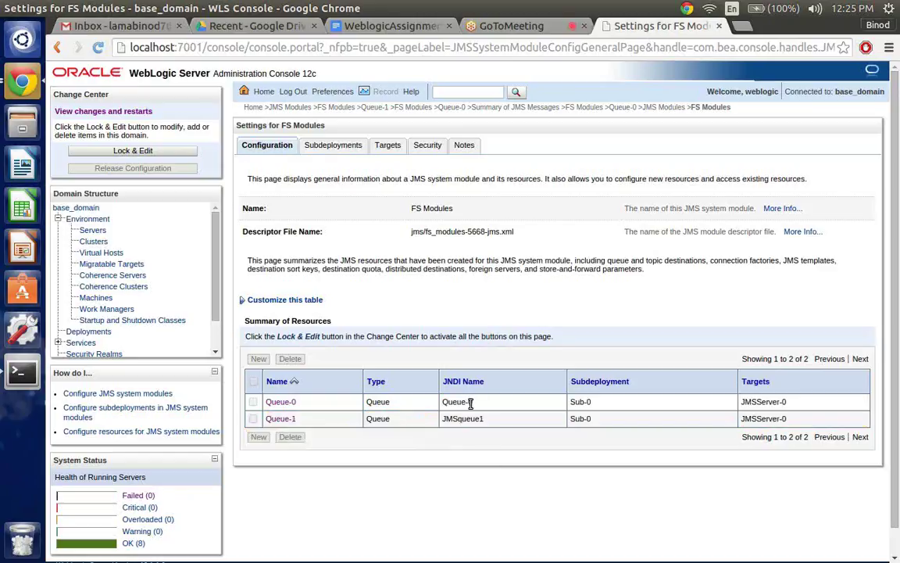
pyautogui.moveTo(484, 419); pyautogui.dragTo(444, 419)
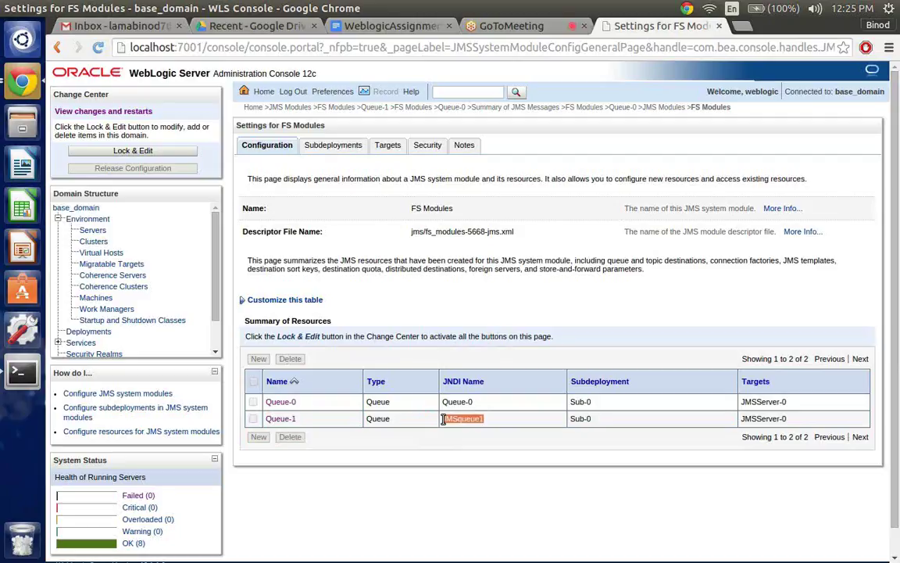
pyautogui.click(458, 466)
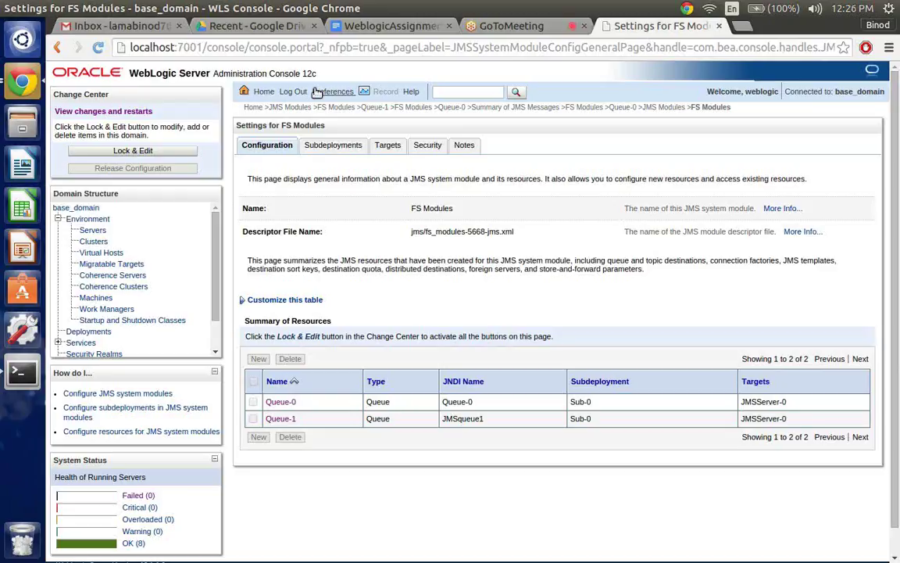
# Open the messaging bridges summary from the console's home page and check the bridge monitoring table, sorted by name in reverse
pyautogui.click(254, 108)
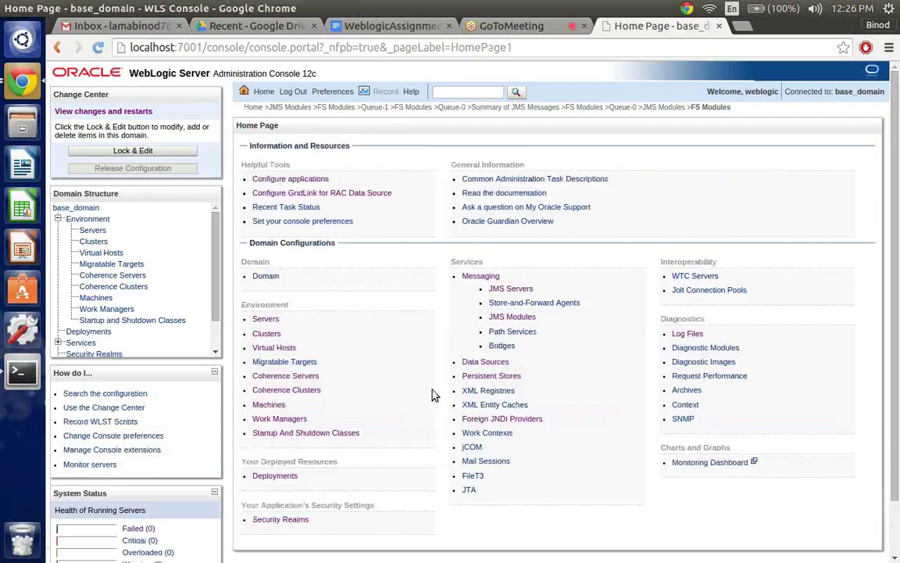
pyautogui.click(499, 345)
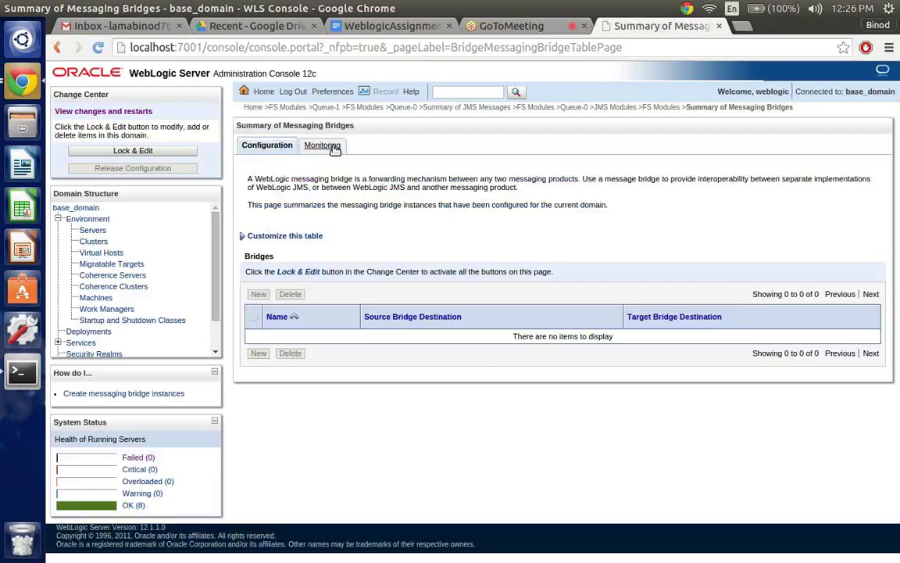
pyautogui.click(332, 147)
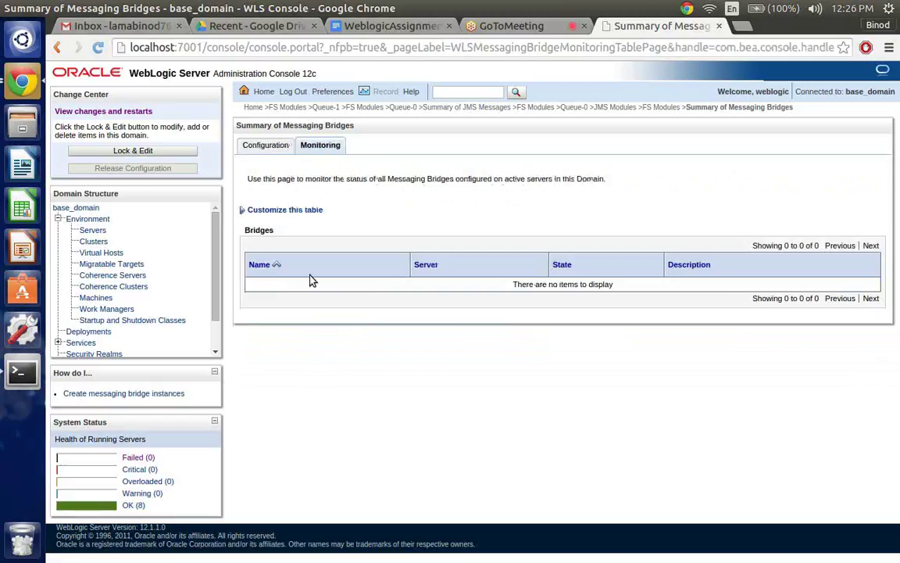
pyautogui.click(260, 265)
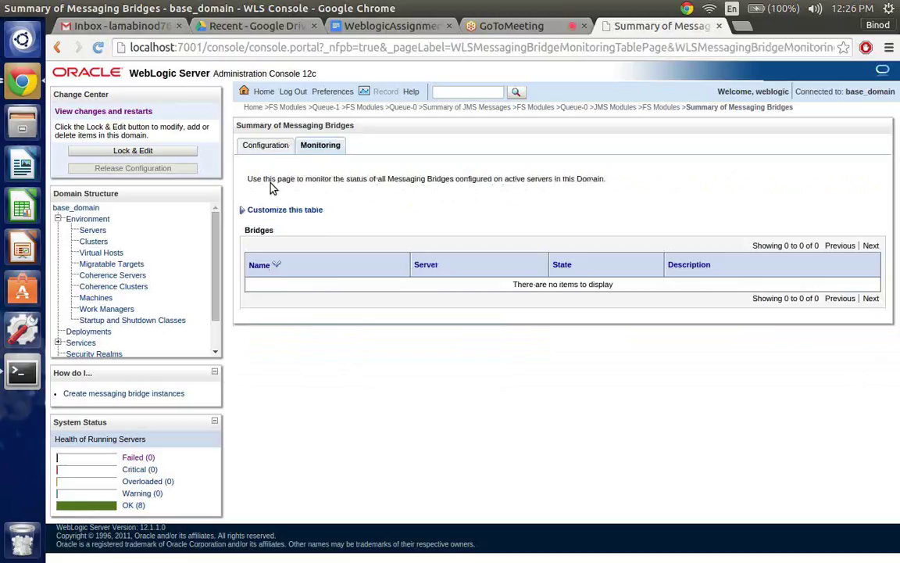
pyautogui.click(261, 148)
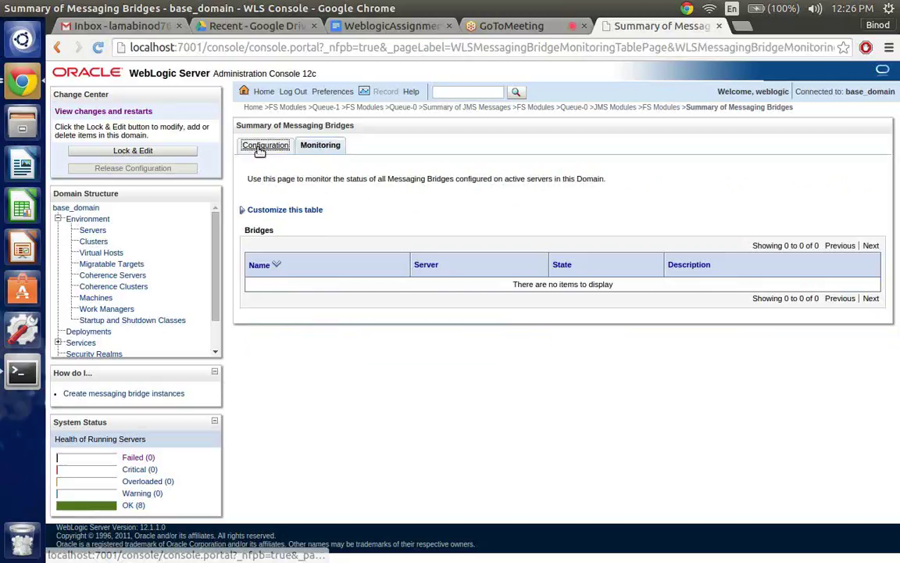
pyautogui.click(118, 151)
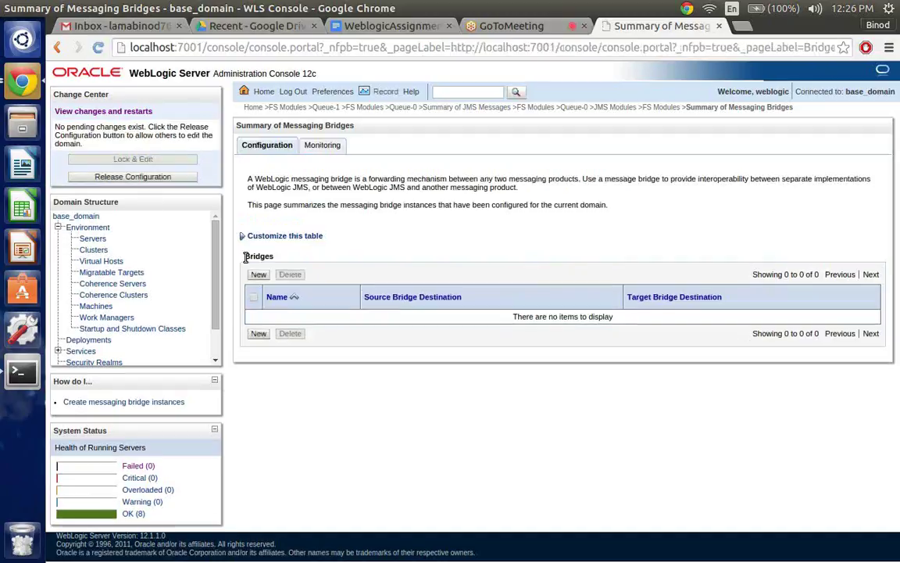
pyautogui.click(259, 274)
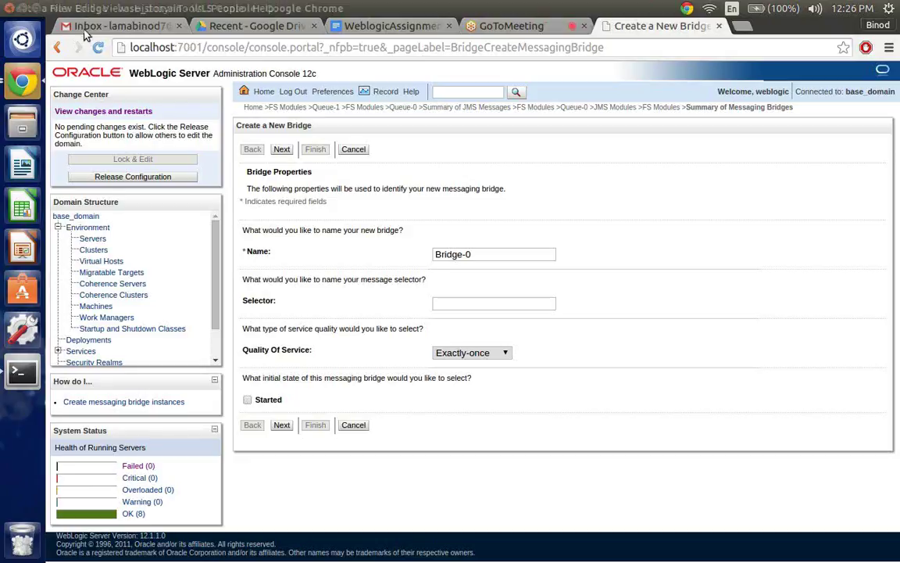
pyautogui.click(58, 47)
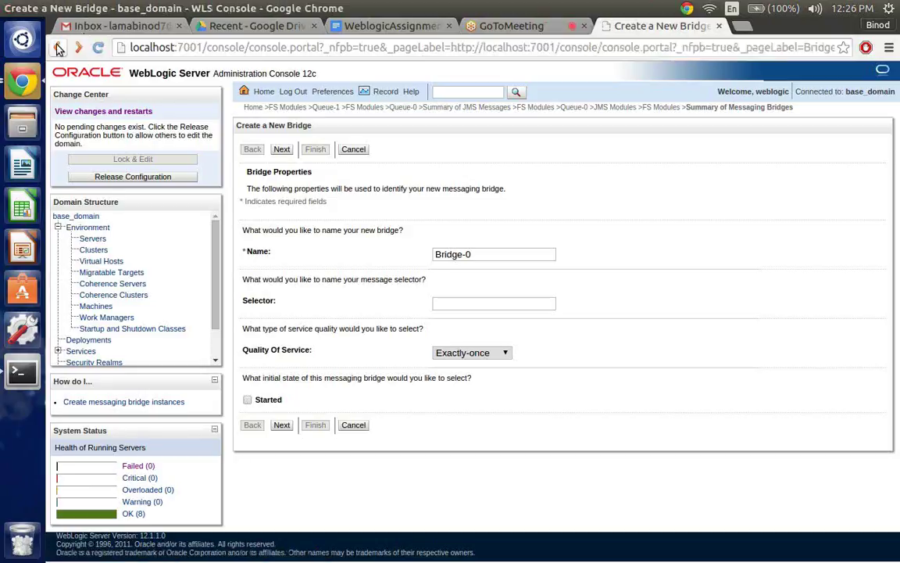
pyautogui.click(58, 48)
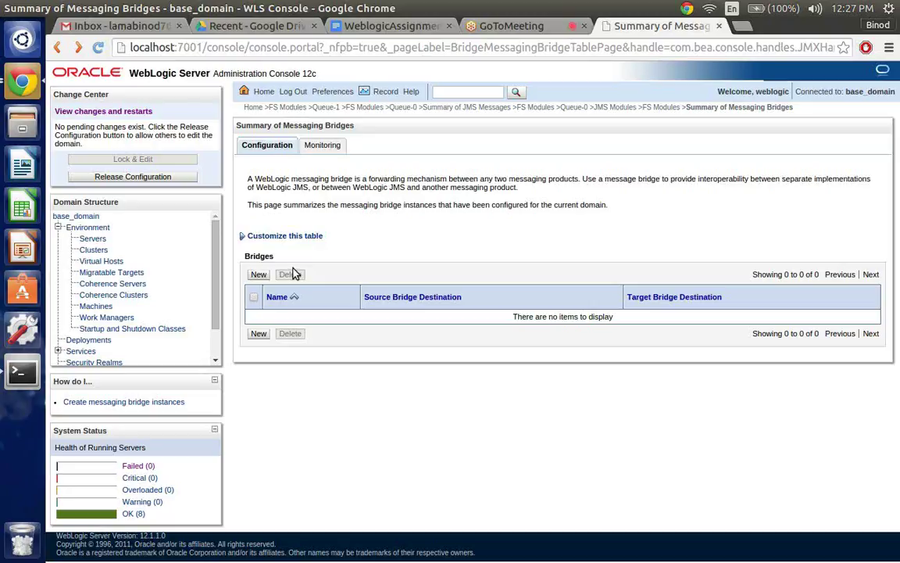
pyautogui.click(141, 180)
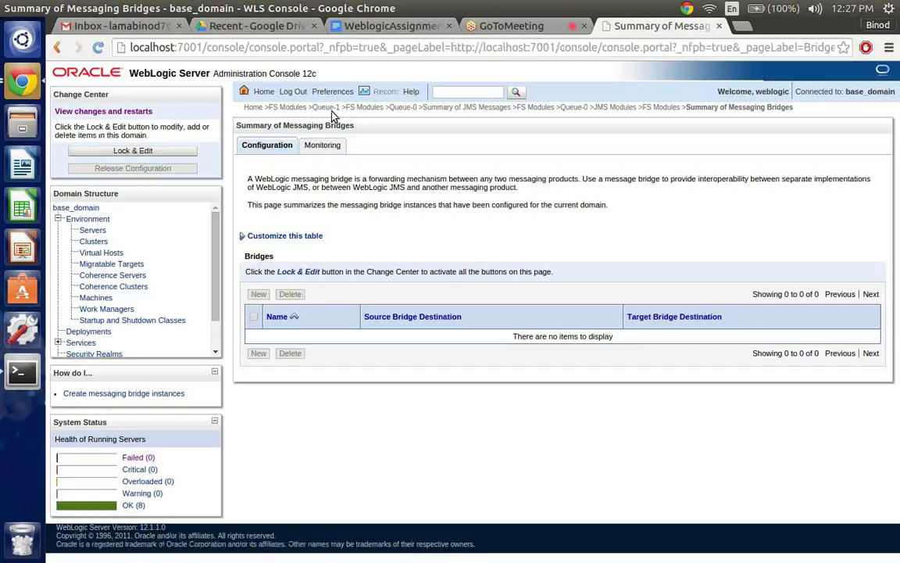
# Check the domain's list of JMS system modules, starting from and returning to the console's home page
pyautogui.click(254, 108)
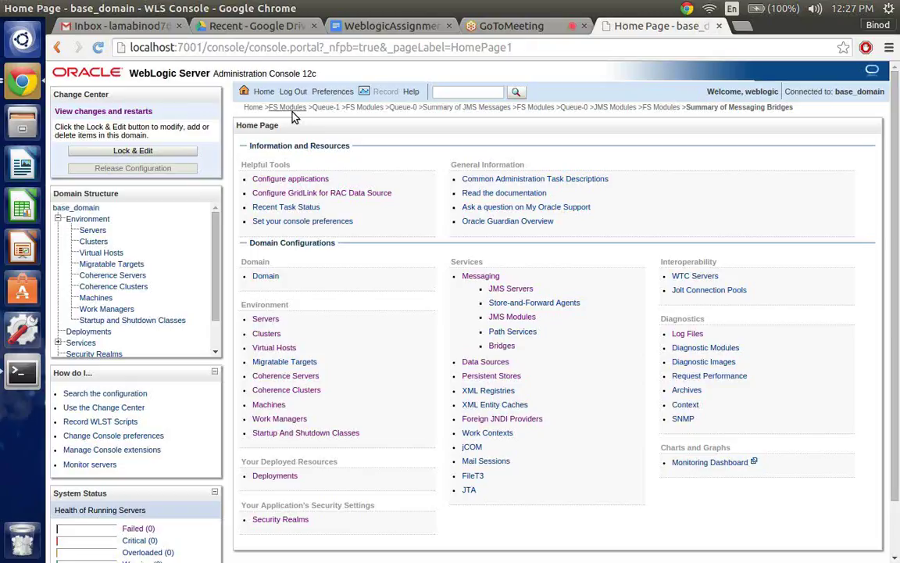
pyautogui.click(515, 317)
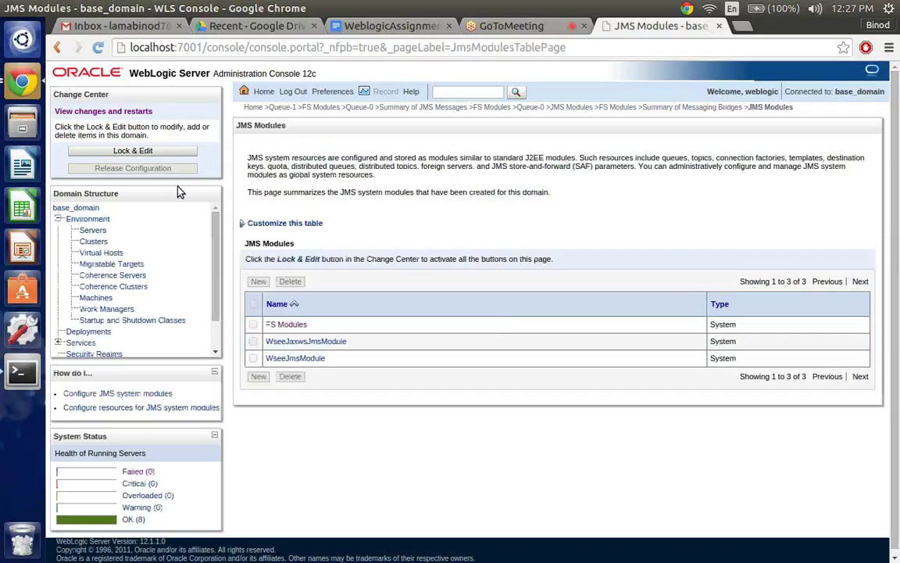
pyautogui.click(60, 50)
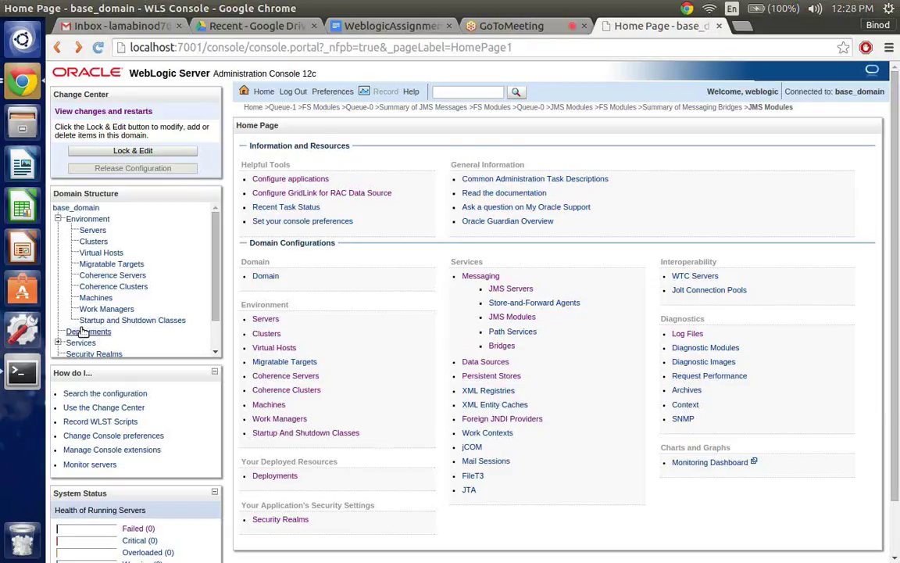
# Expand Services, Messaging and Bridges in the domain structure and open the summary of JMS bridge destinations
pyautogui.click(58, 343)
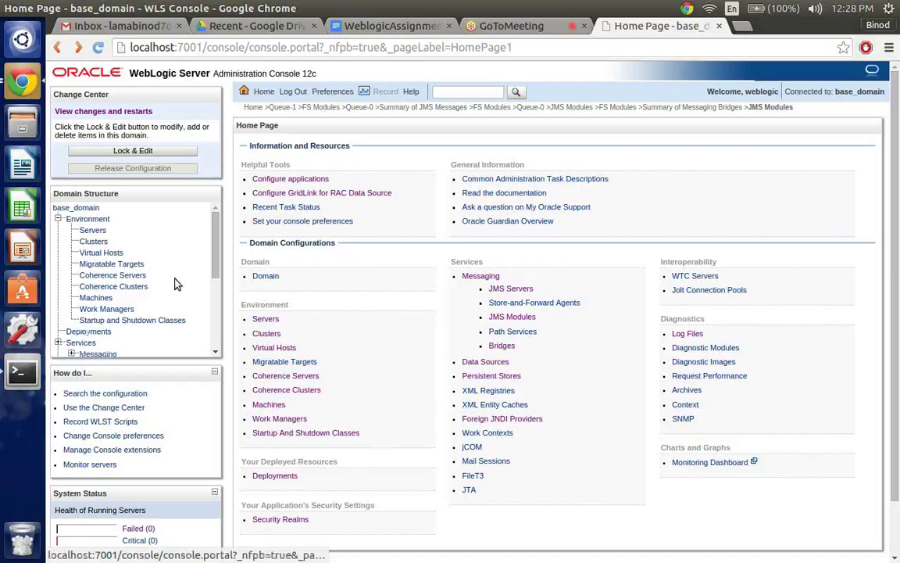
pyautogui.scroll(-1, 180, 277)
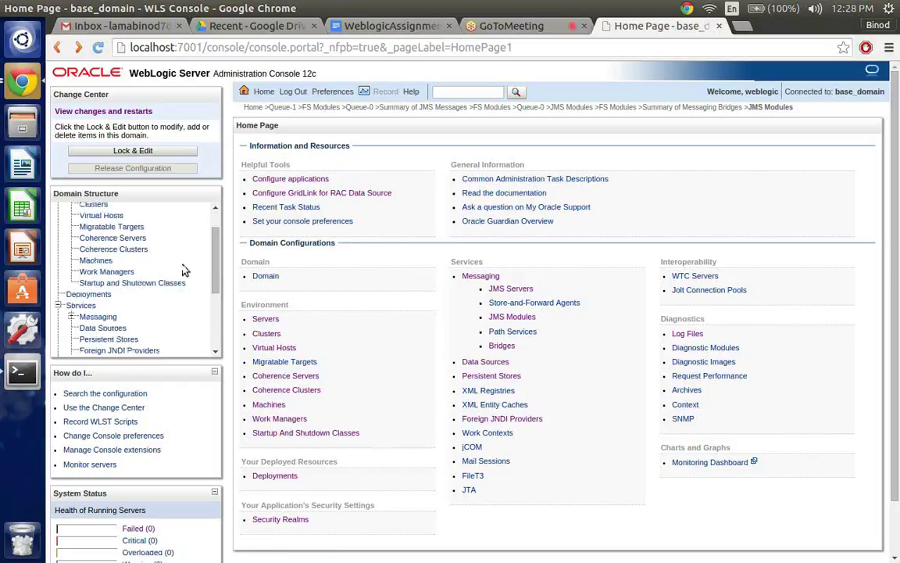
pyautogui.scroll(-2, 184, 270)
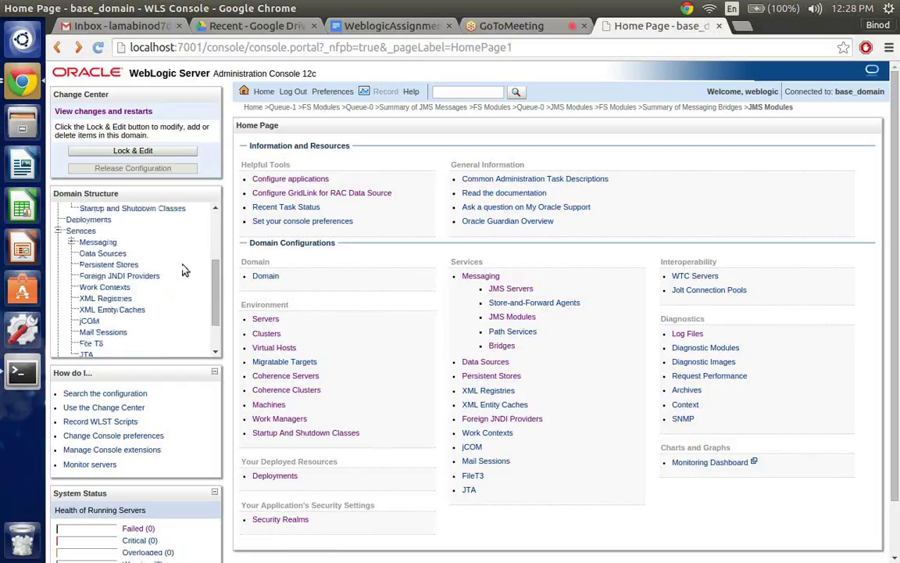
pyautogui.click(71, 242)
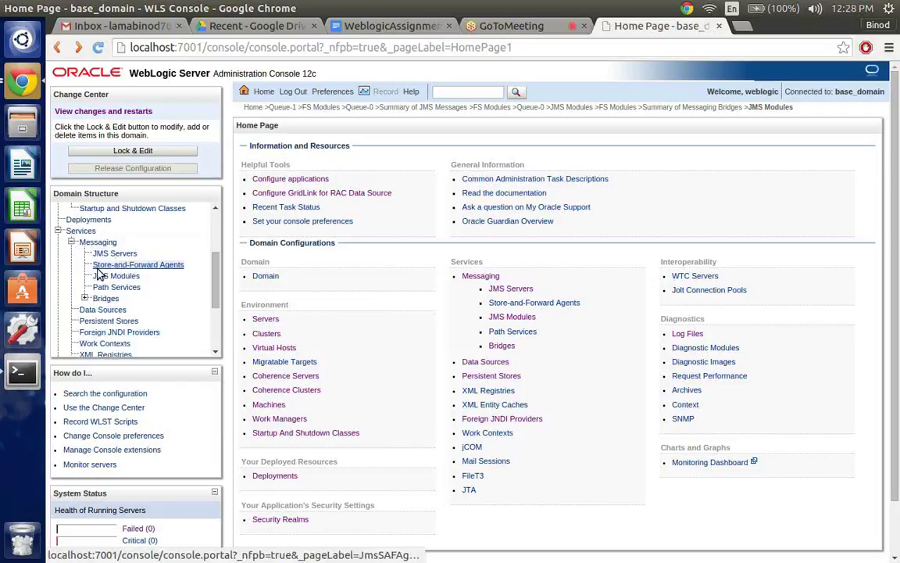
pyautogui.click(84, 299)
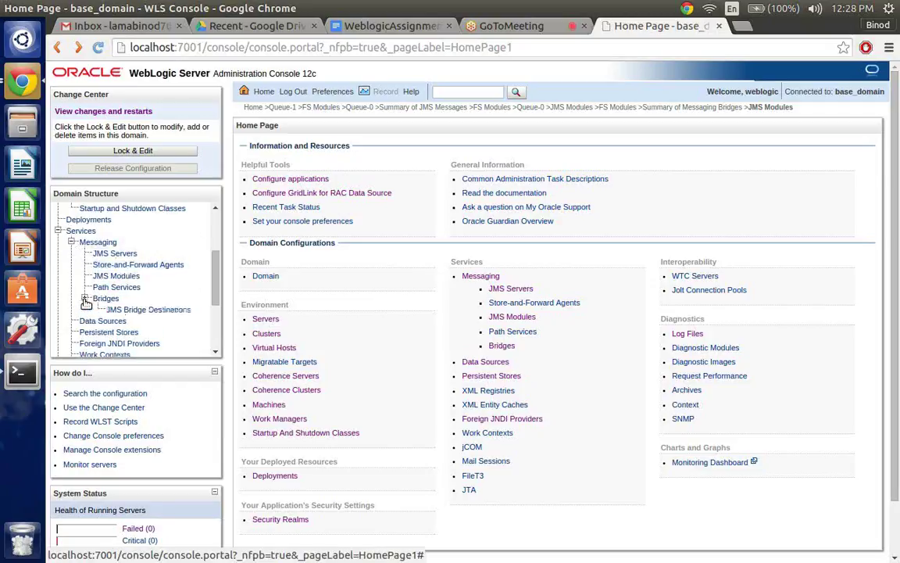
pyautogui.scroll(-1, 144, 263)
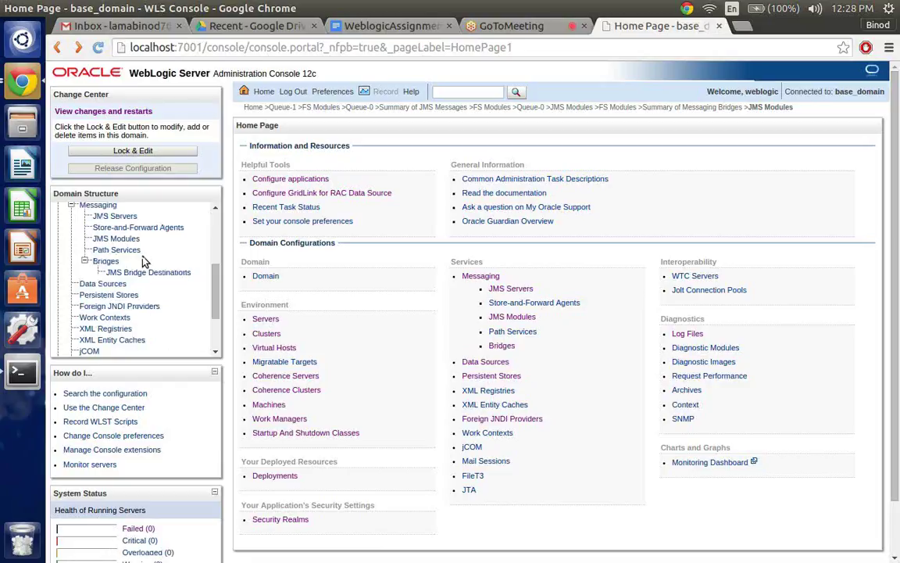
pyautogui.scroll(1, 143, 262)
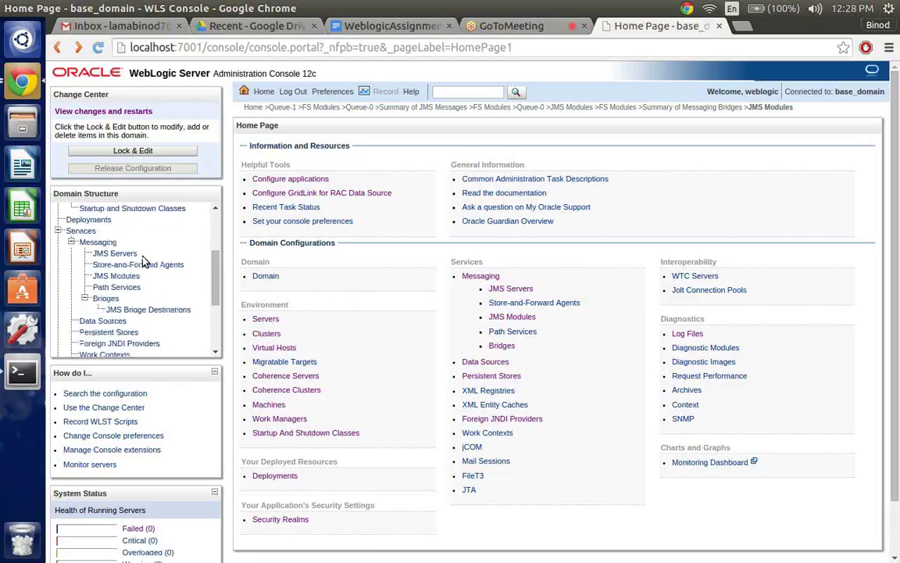
pyautogui.click(146, 311)
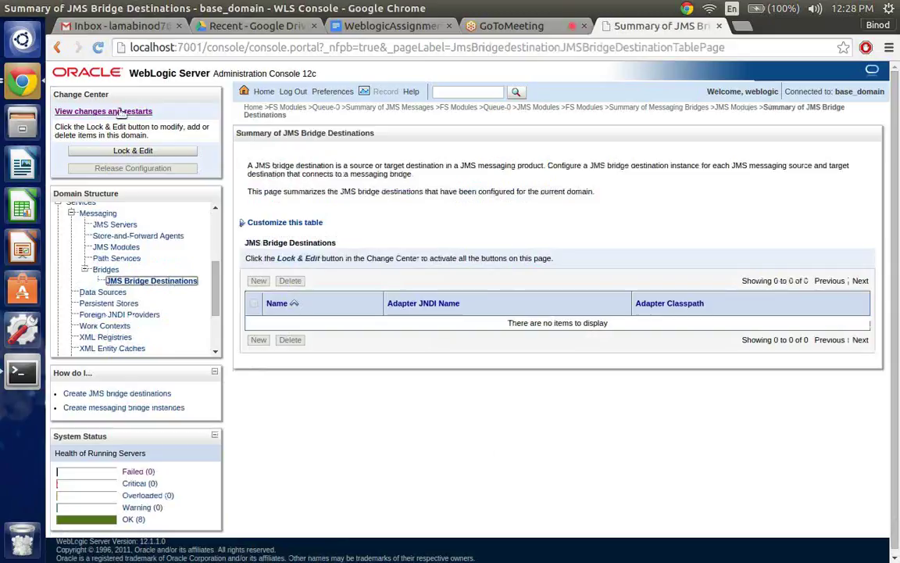
# Lock the domain configuration for editing and open the form for a new JMS bridge destination to review its required JNDI name fields
pyautogui.click(125, 153)
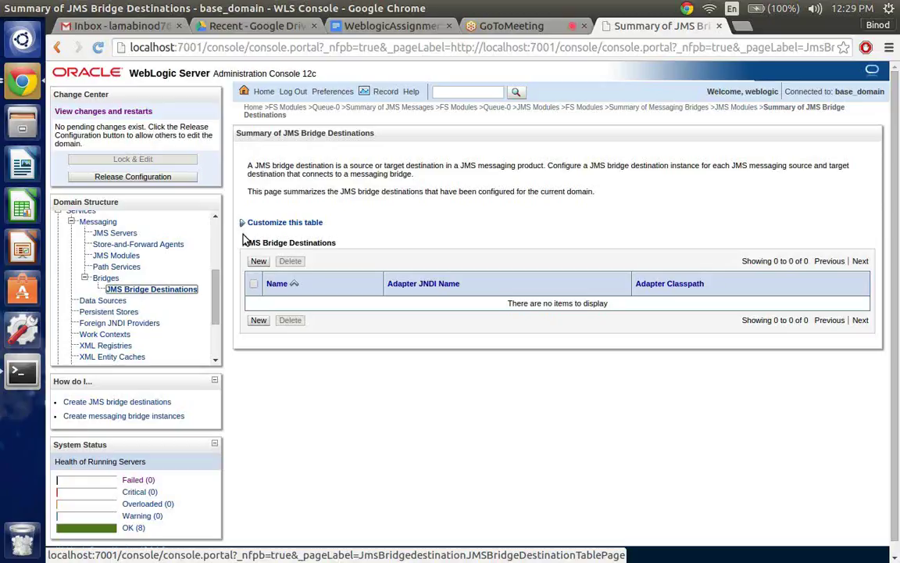
pyautogui.click(258, 261)
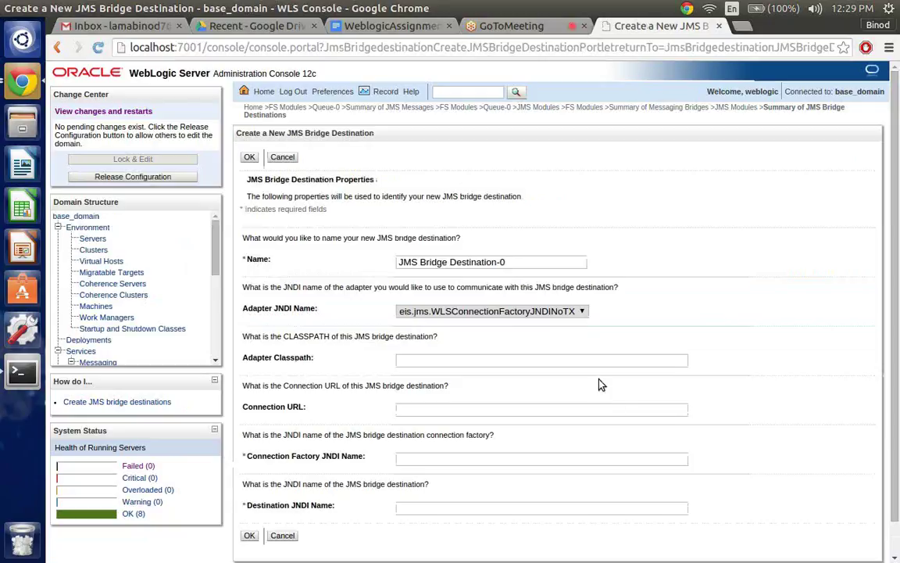
pyautogui.scroll(-1, 600, 384)
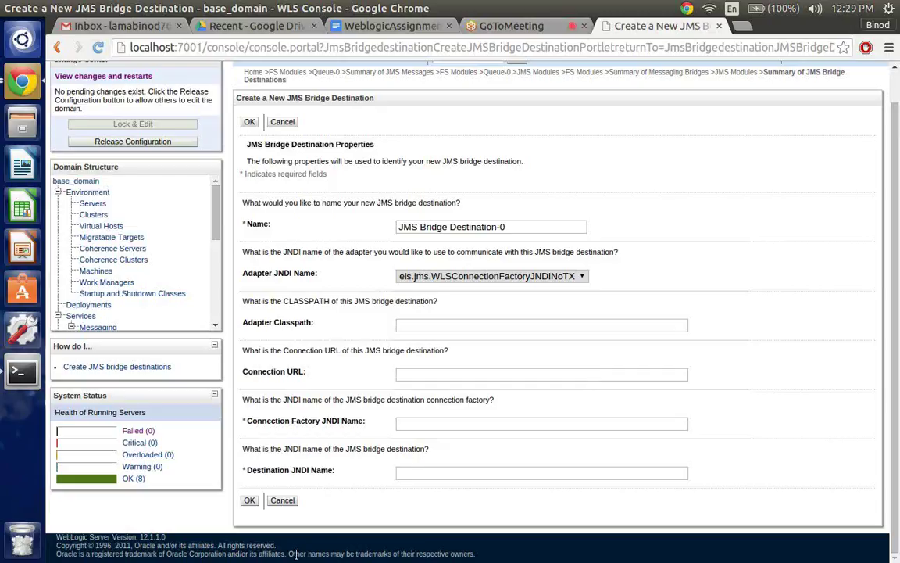
pyautogui.click(422, 426)
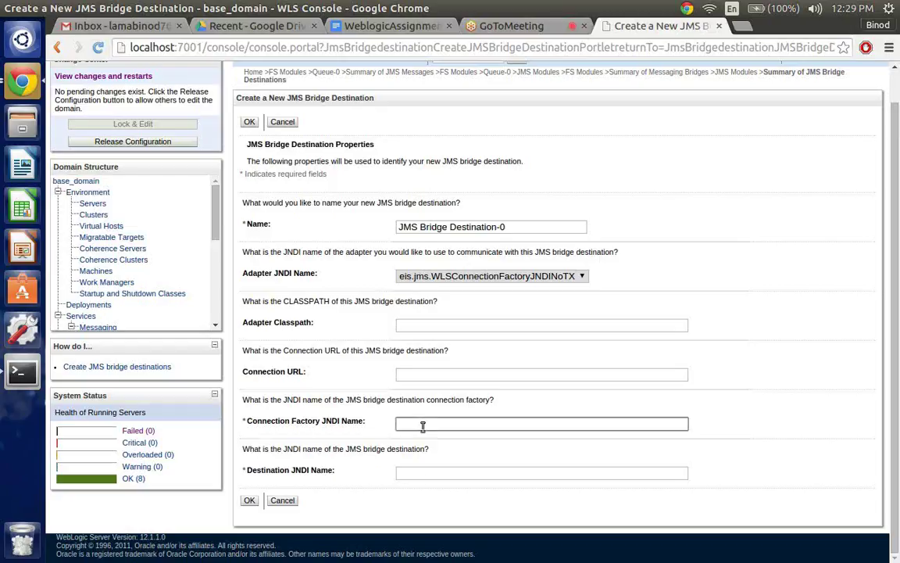
pyautogui.click(429, 476)
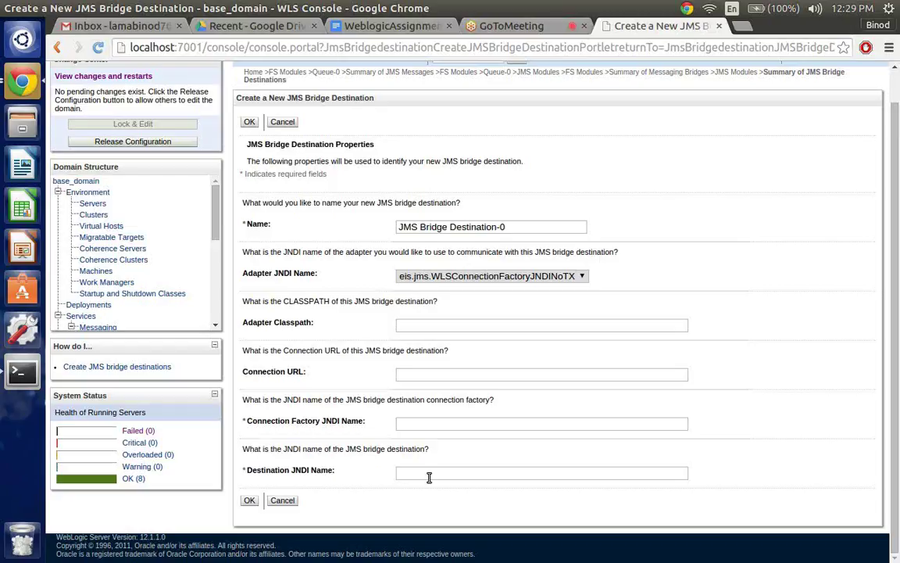
pyautogui.click(432, 427)
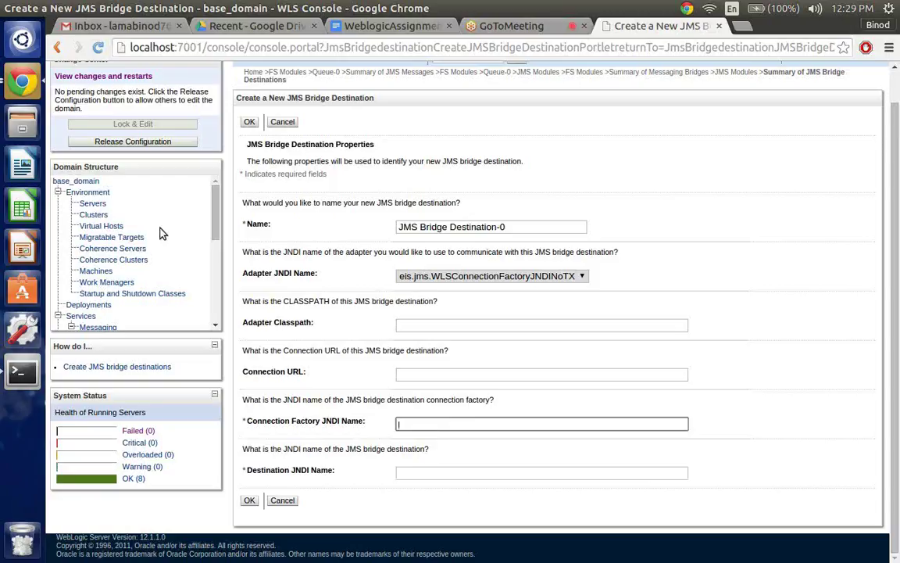
# Look through the domain structure's Environment and Services entries while the new JMS bridge destination form is open
pyautogui.scroll(-3, 160, 233)
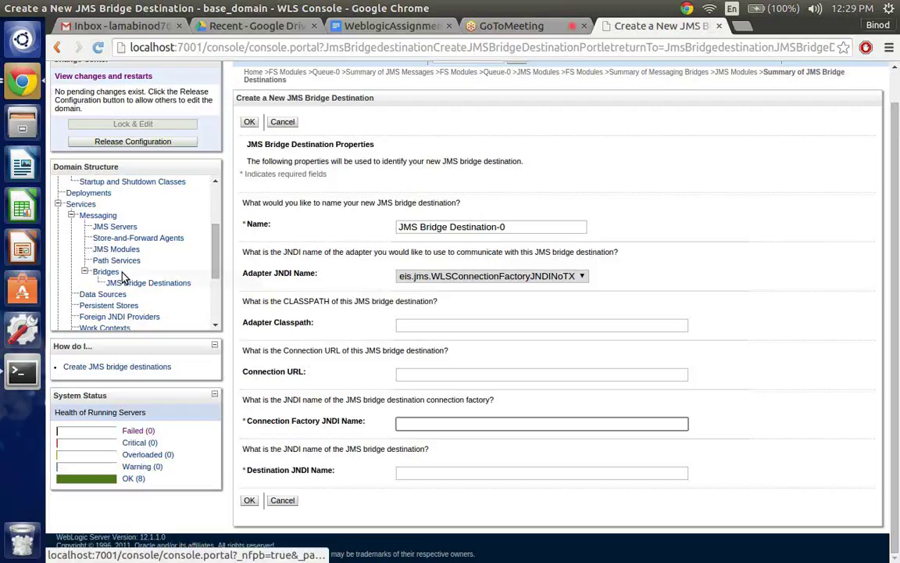
pyautogui.scroll(-1, 123, 296)
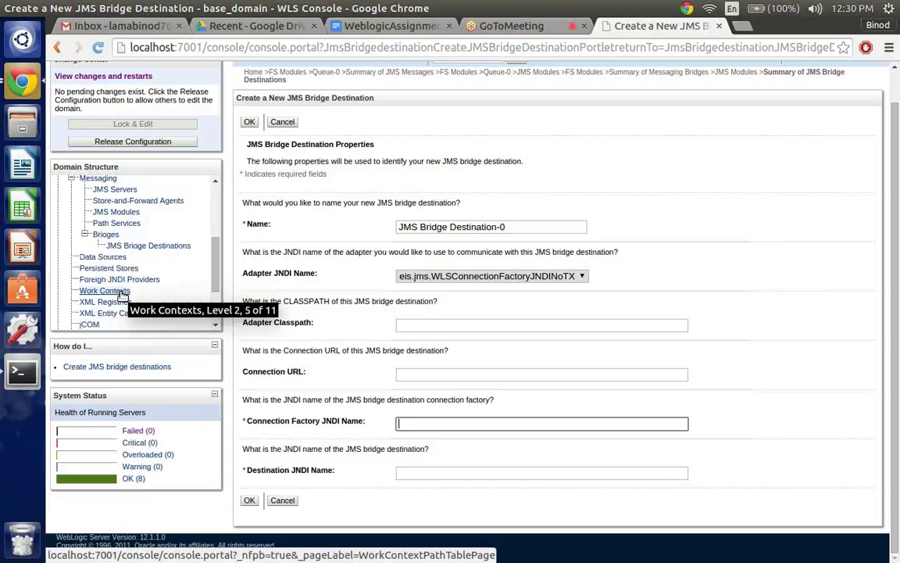
pyautogui.scroll(-2, 123, 296)
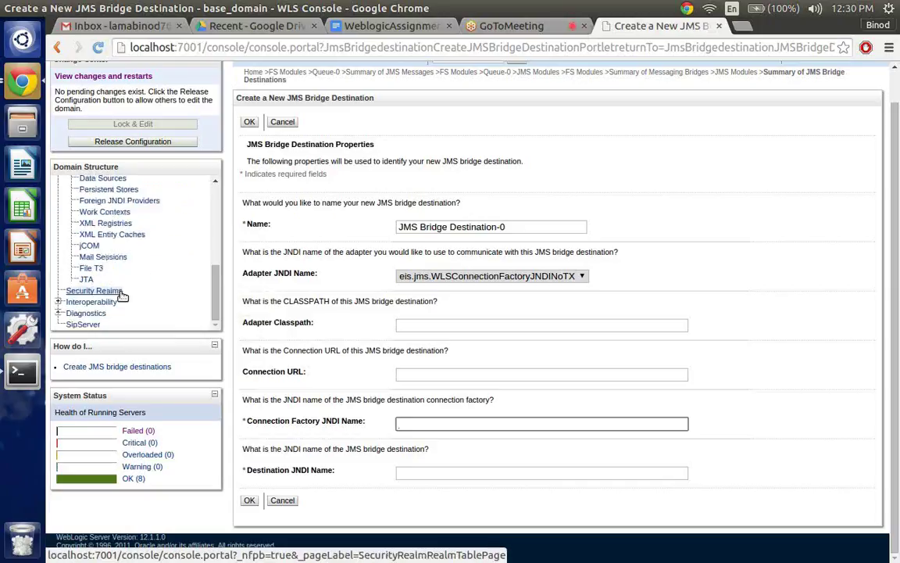
pyautogui.scroll(1, 122, 296)
pyautogui.scroll(2, 122, 296)
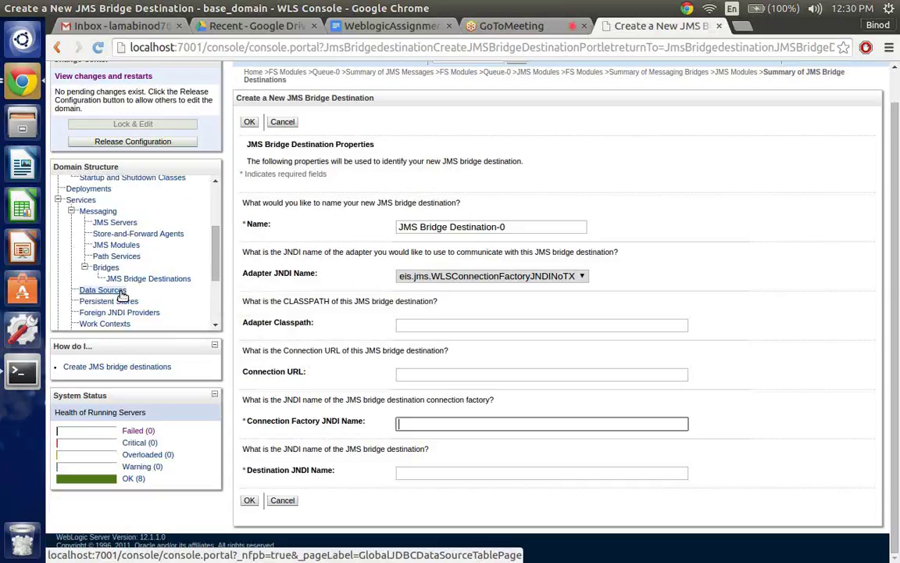
pyautogui.scroll(2, 123, 296)
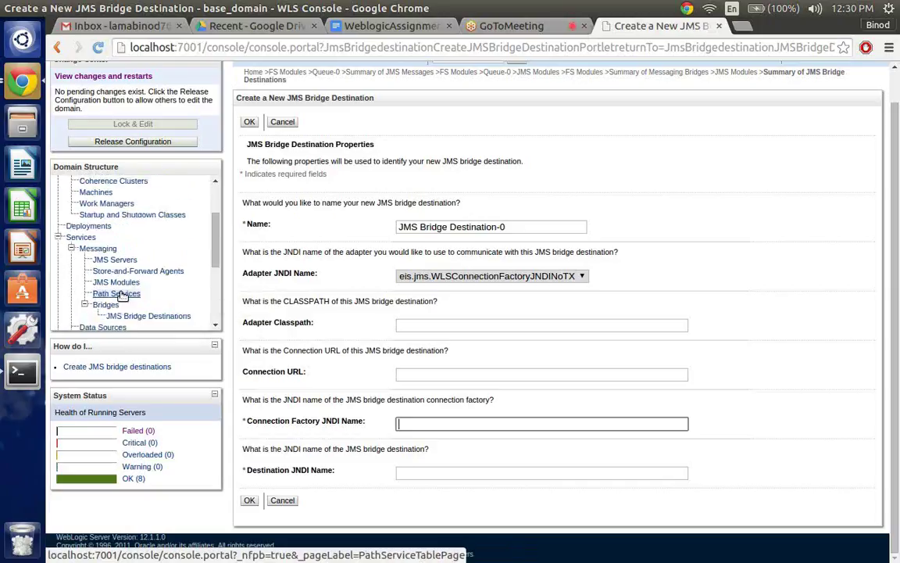
pyautogui.scroll(1, 123, 295)
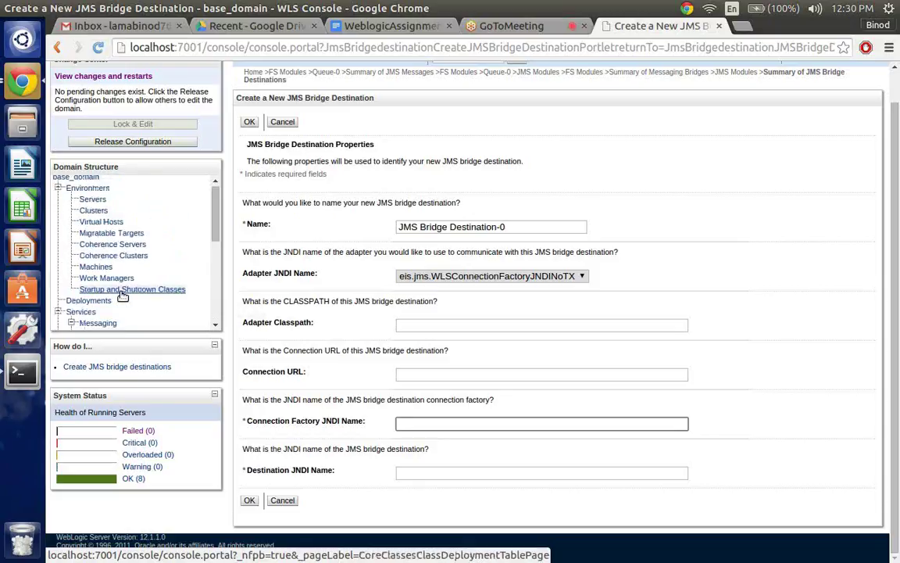
pyautogui.scroll(-3, 123, 295)
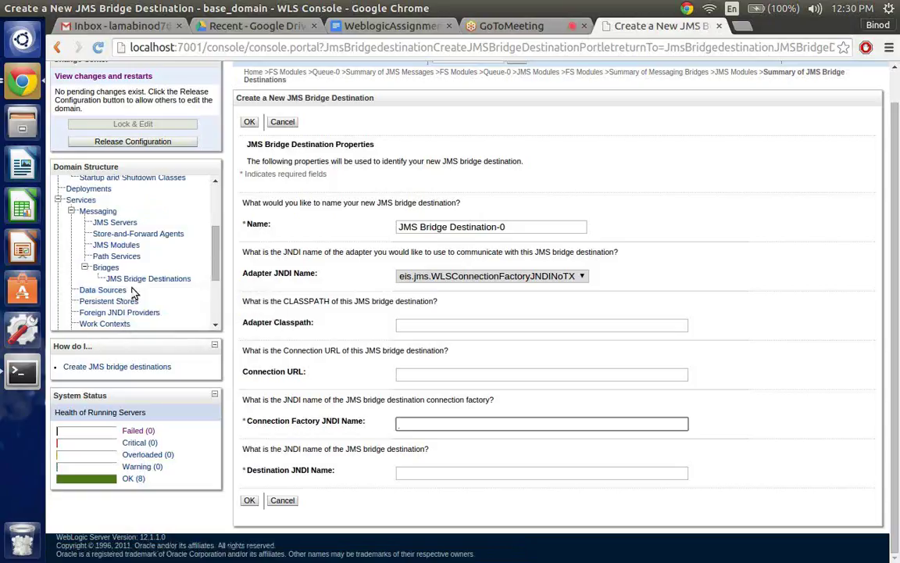
pyautogui.scroll(1, 258, 107)
# Leave the bridge destination form for the console home page and open the FS Modules settings from the JMS modules list
pyautogui.click(258, 108)
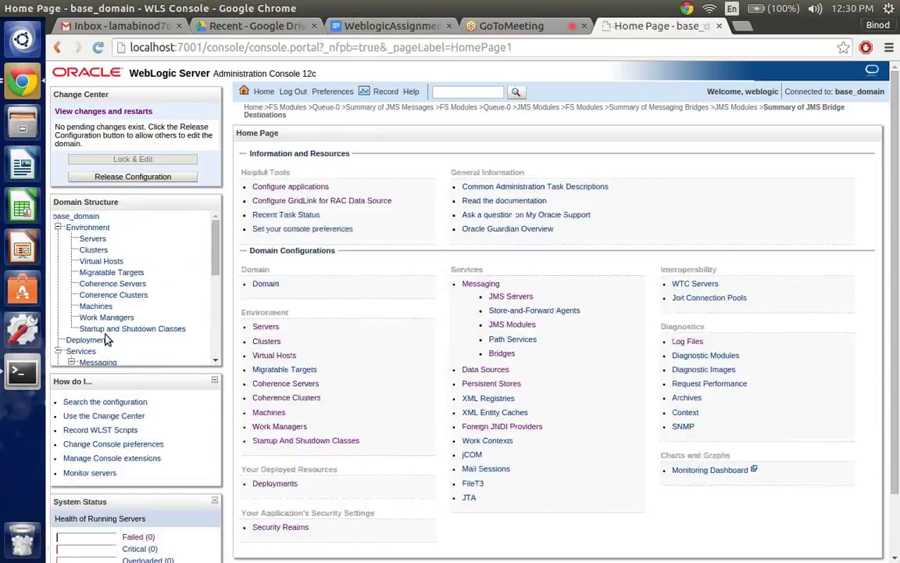
pyautogui.scroll(-1, 78, 332)
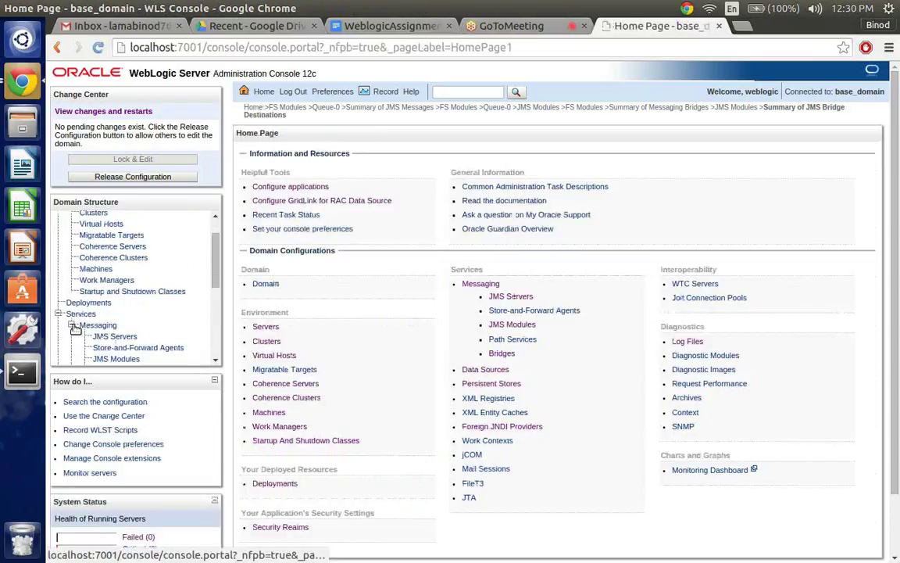
pyautogui.click(71, 325)
pyautogui.scroll(-1, 142, 299)
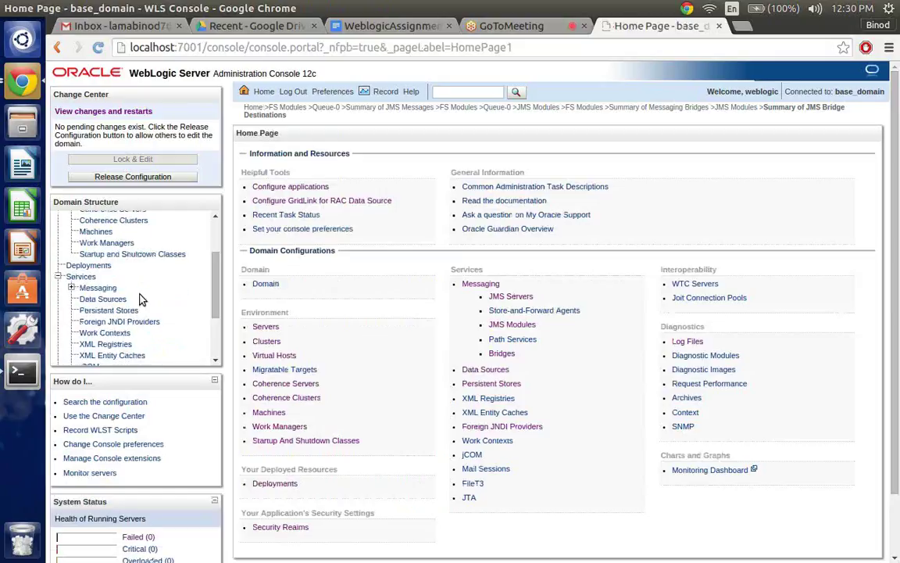
pyautogui.scroll(-2, 141, 299)
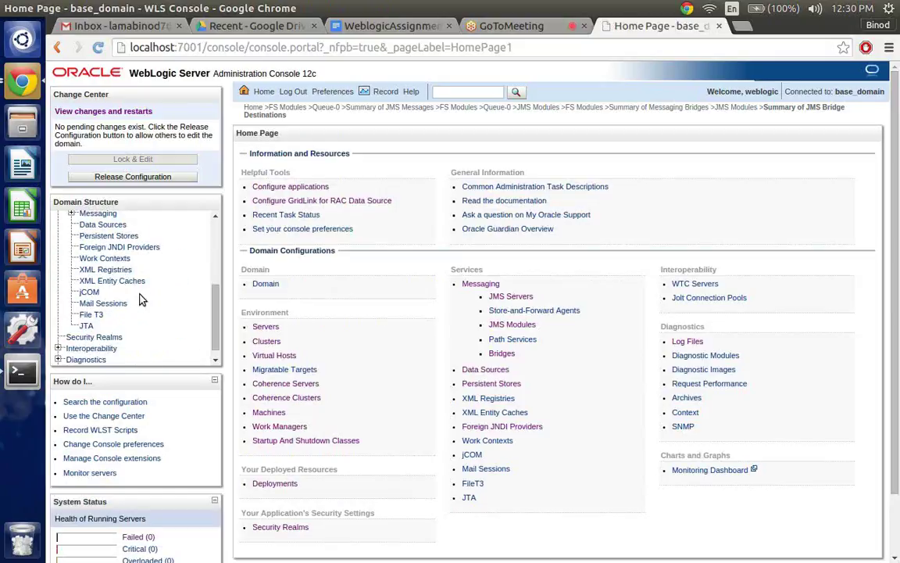
pyautogui.scroll(1, 141, 300)
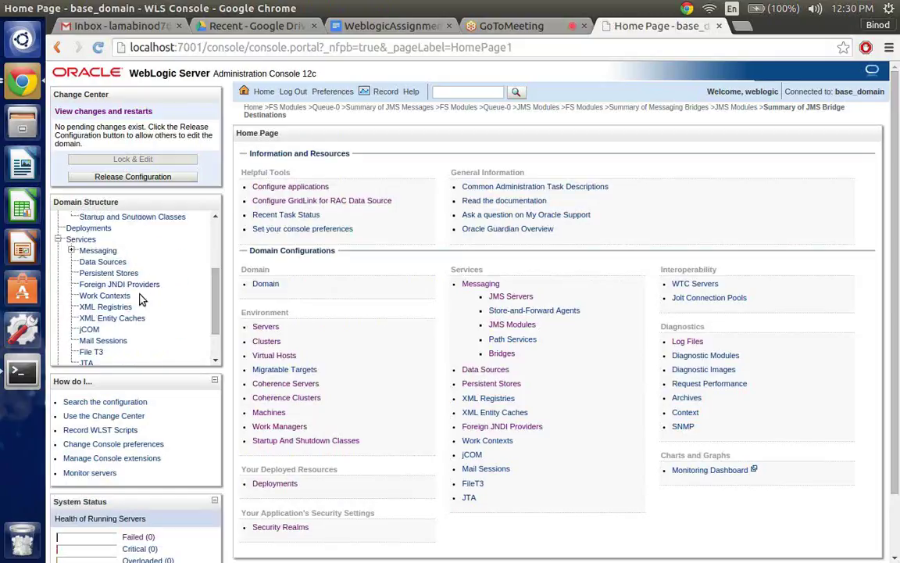
pyautogui.click(70, 249)
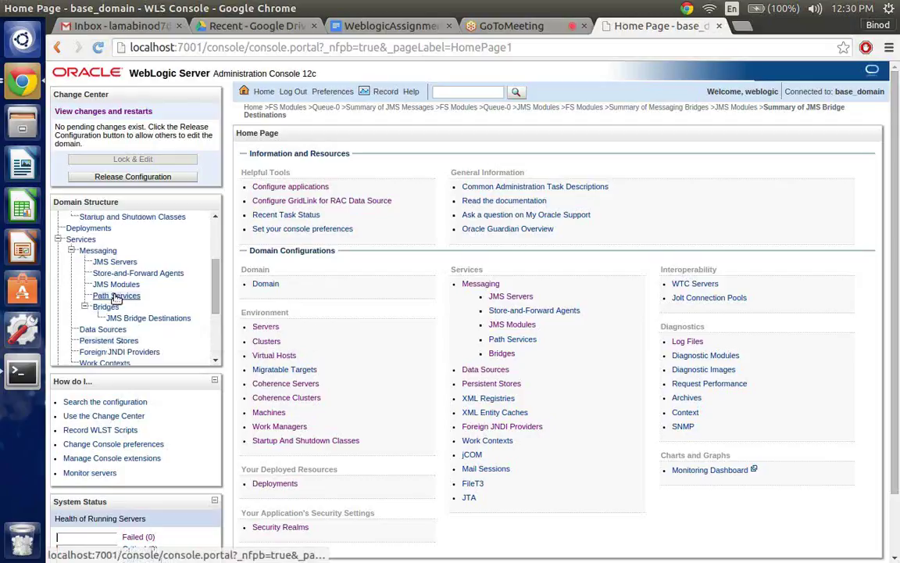
pyautogui.click(102, 286)
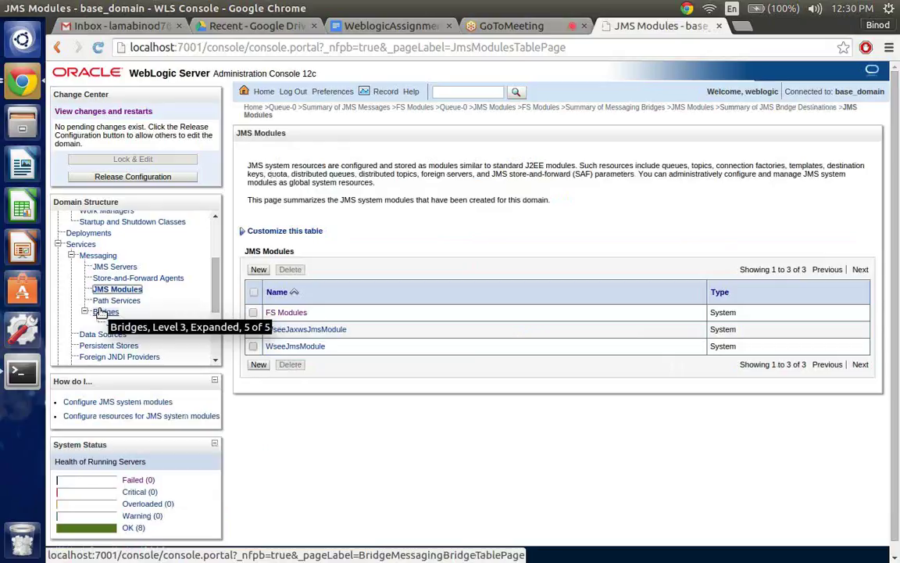
pyautogui.click(290, 313)
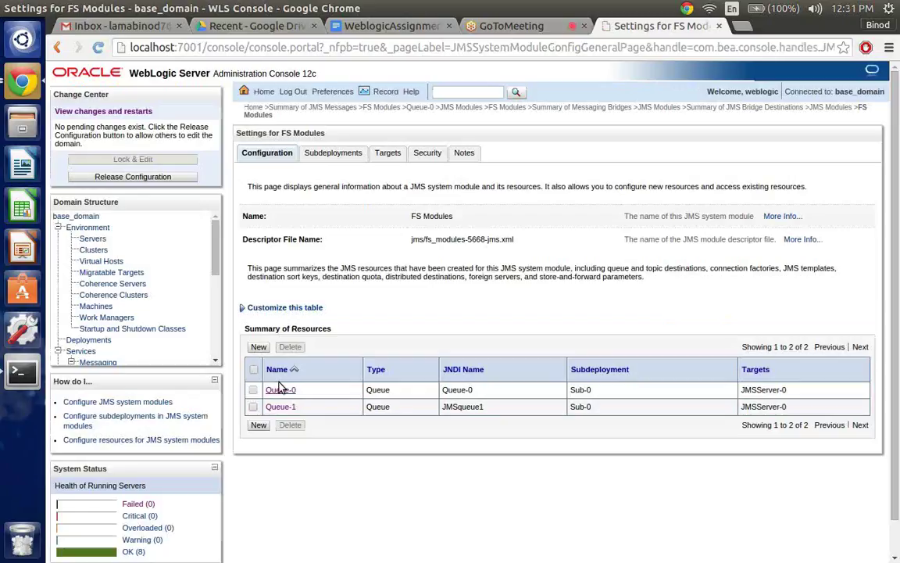
# Start a new resource in FS Modules with Connection Factory as its type and proceed to its properties
pyautogui.click(259, 348)
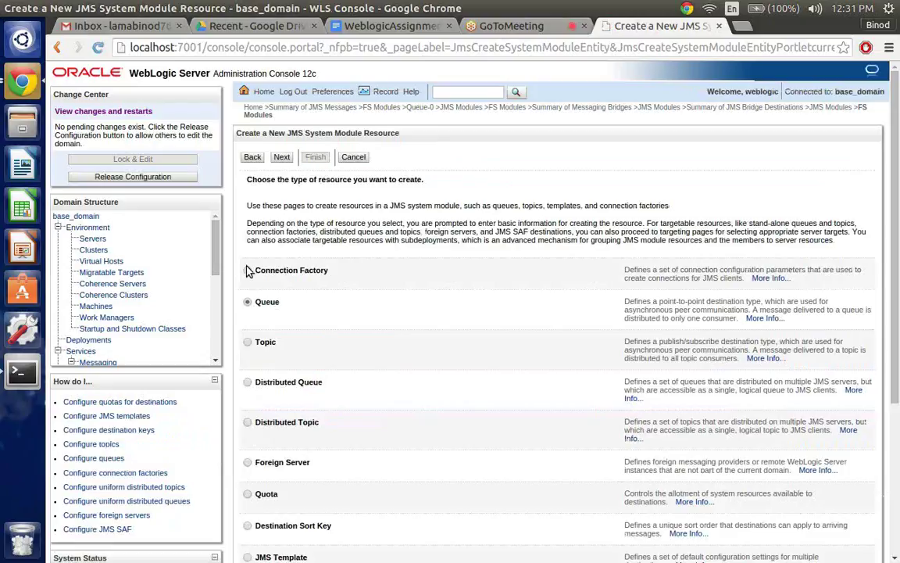
pyautogui.click(247, 269)
pyautogui.scroll(-1, 447, 309)
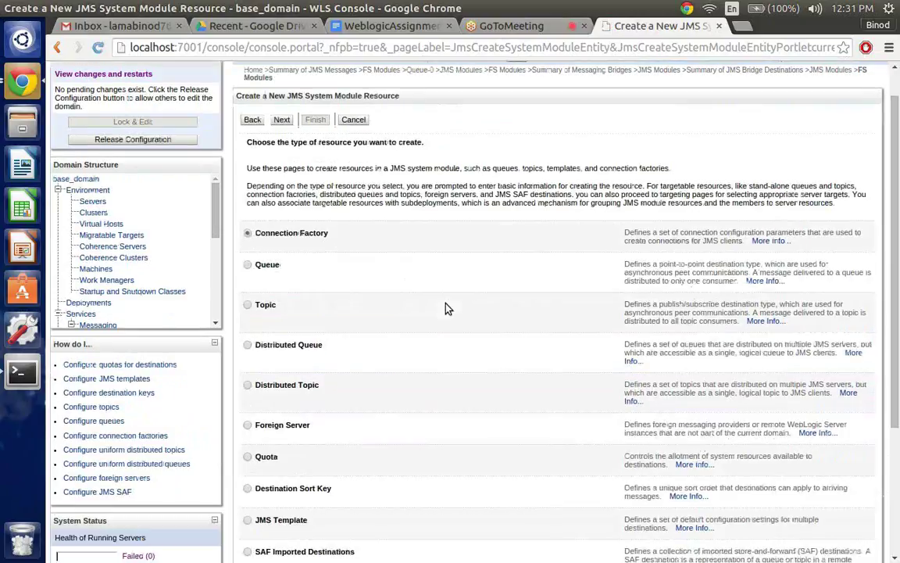
pyautogui.scroll(-4, 448, 309)
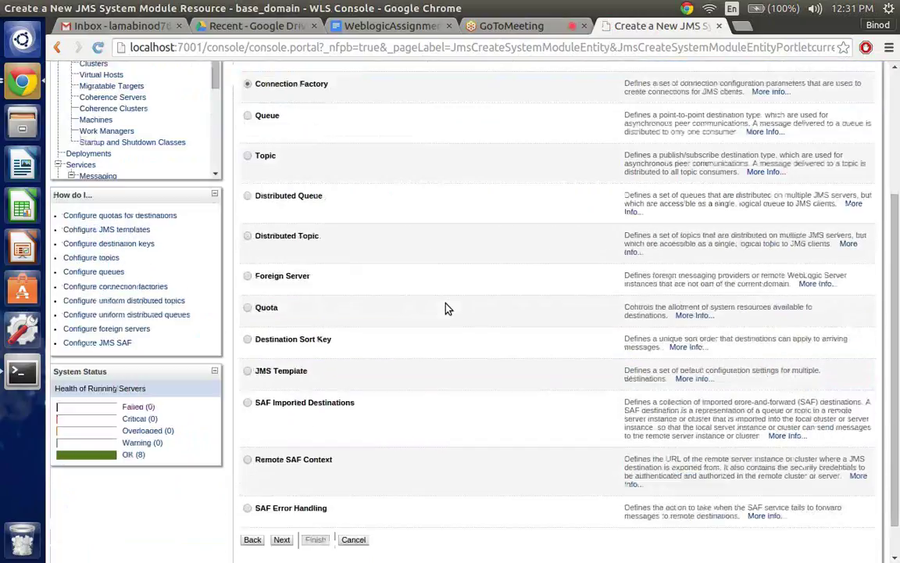
pyautogui.scroll(-1, 447, 309)
pyautogui.click(281, 500)
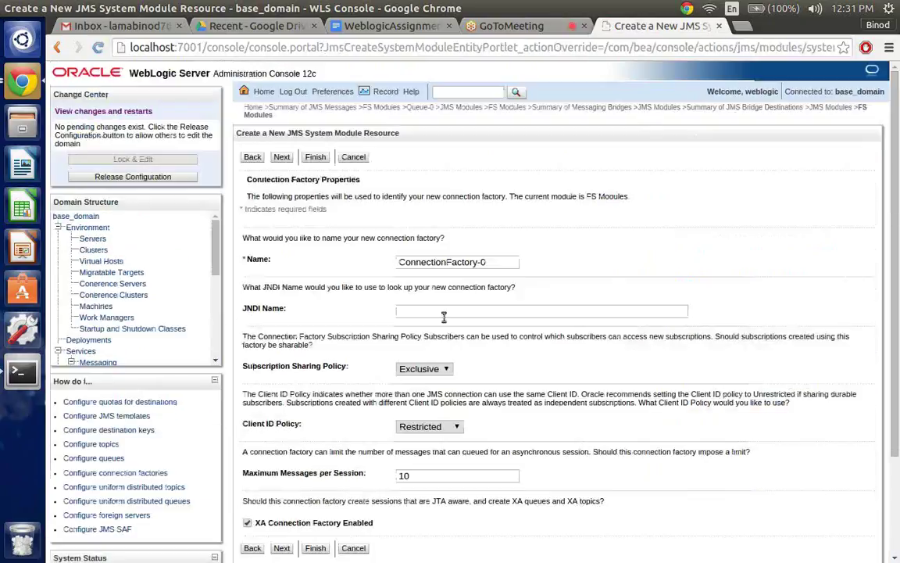
# Set the new connection factory's JNDI name to JmsConnectionFactory
pyautogui.click(444, 313)
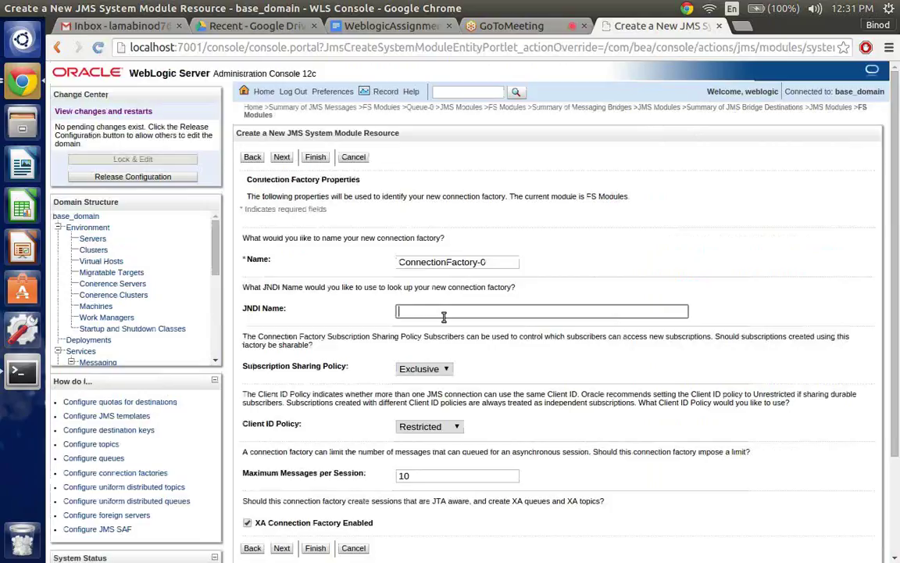
pyautogui.write('J')
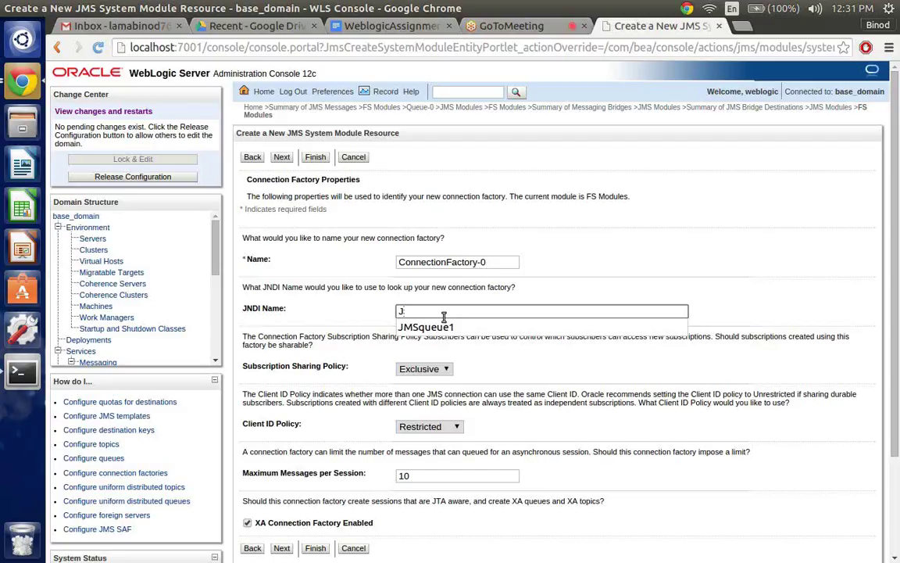
pyautogui.press('BackSpace')
pyautogui.write('jmsco')
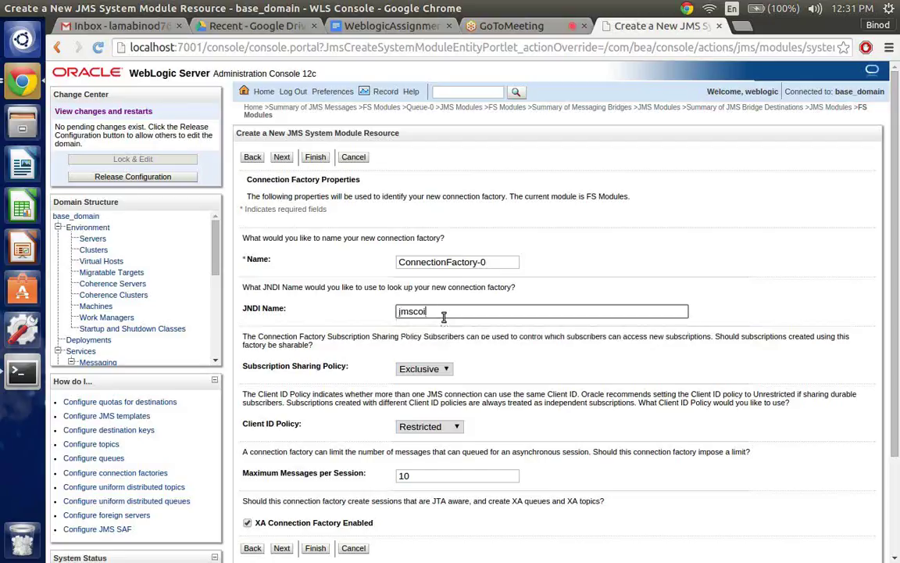
pyautogui.write('nnec')
pyautogui.write('tionfactory')
pyautogui.click(418, 312)
pyautogui.press('Delete')
pyautogui.write('C')
pyautogui.click(418, 312)
pyautogui.press('Delete')
pyautogui.write('C')
pyautogui.click(399, 311)
pyautogui.press('Delete')
pyautogui.write('J')
pyautogui.click(465, 311)
pyautogui.press('Delete')
pyautogui.write('F')
pyautogui.scroll(-1, 679, 221)
pyautogui.press('Tab')
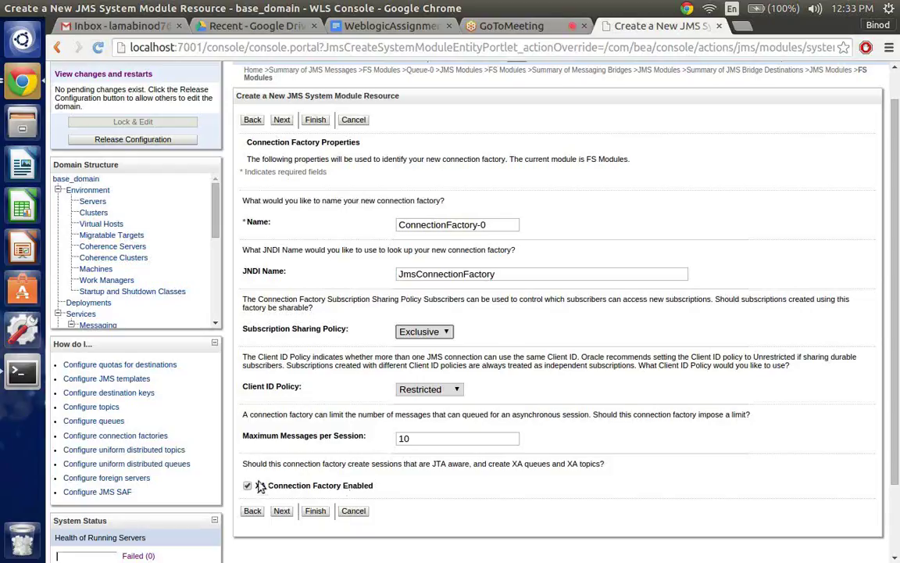
# Create the connection factory with its default policies and default server target, and activate the pending changes
pyautogui.click(429, 389)
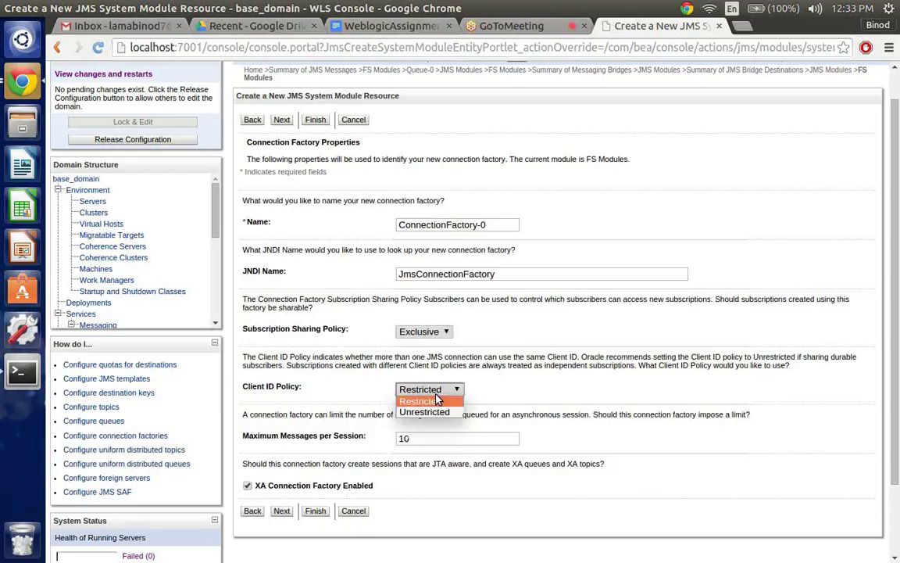
pyautogui.click(507, 392)
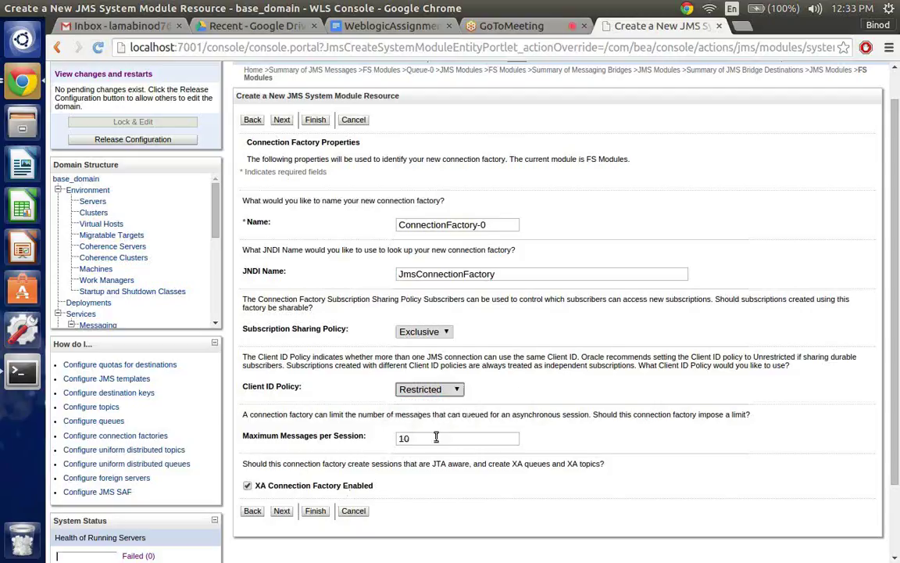
pyautogui.click(439, 337)
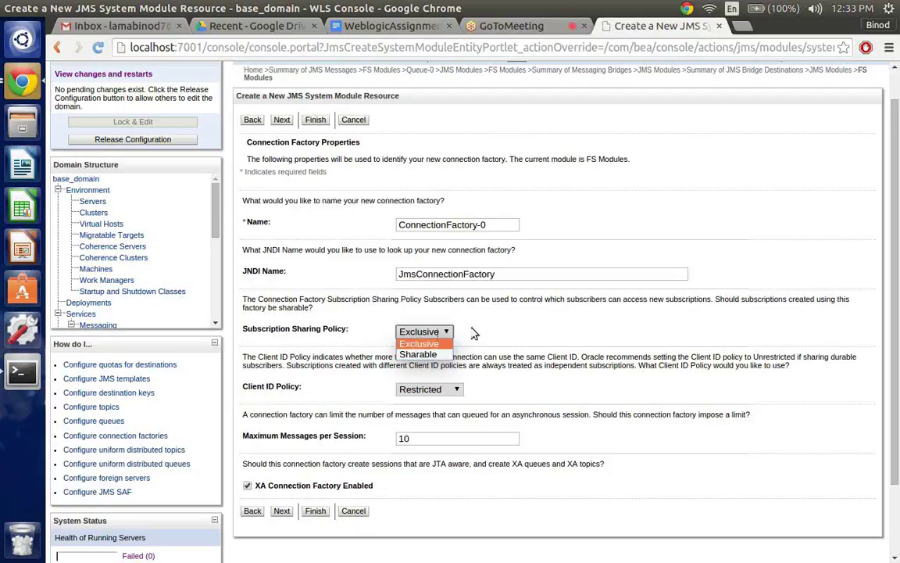
pyautogui.click(474, 334)
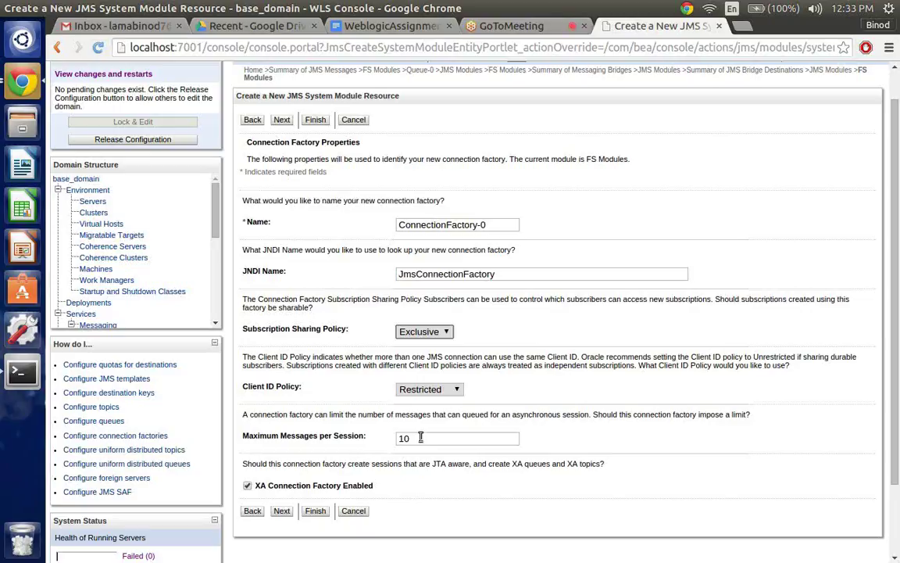
pyautogui.click(282, 511)
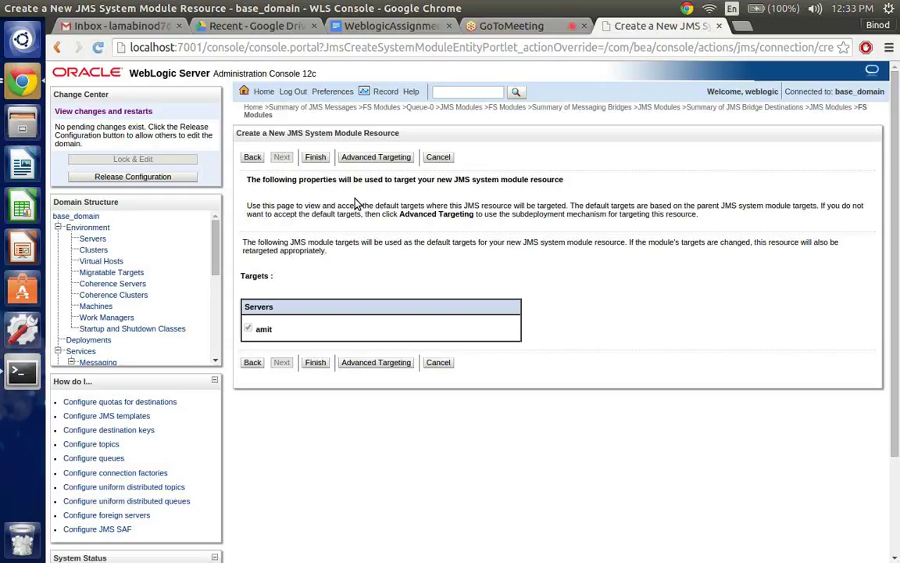
pyautogui.scroll(-1, 357, 202)
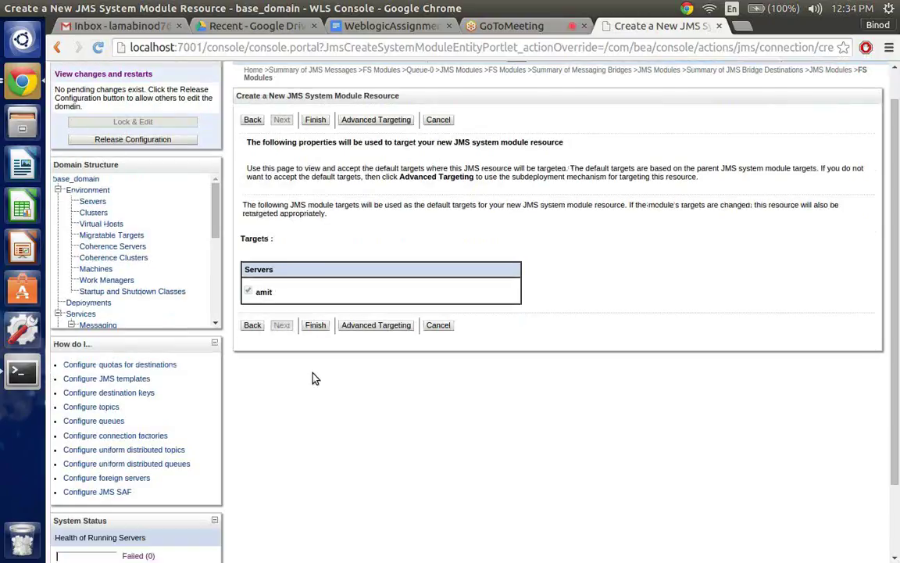
pyautogui.click(315, 325)
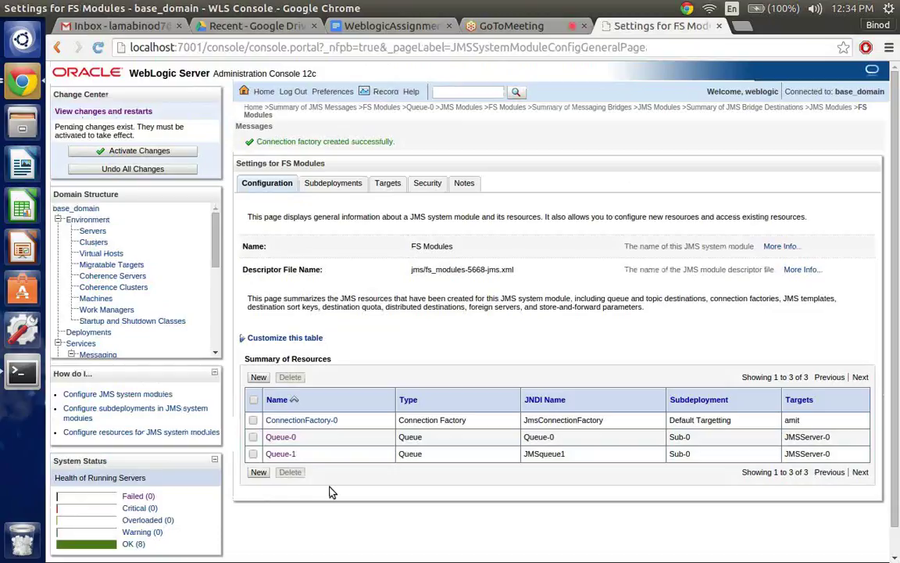
pyautogui.click(132, 156)
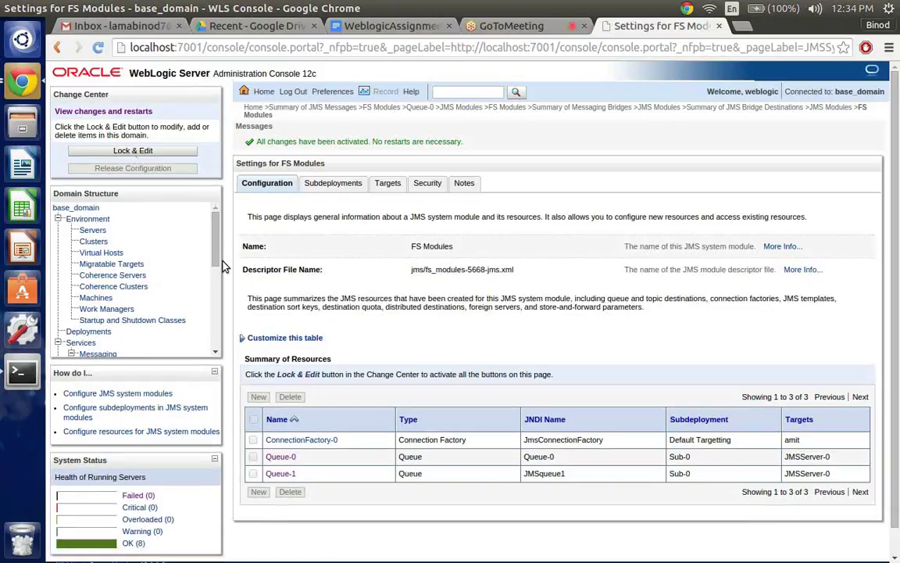
# Open the summary of JMS bridge destinations, lock the configuration for editing and start a new bridge destination
pyautogui.scroll(-1, 222, 267)
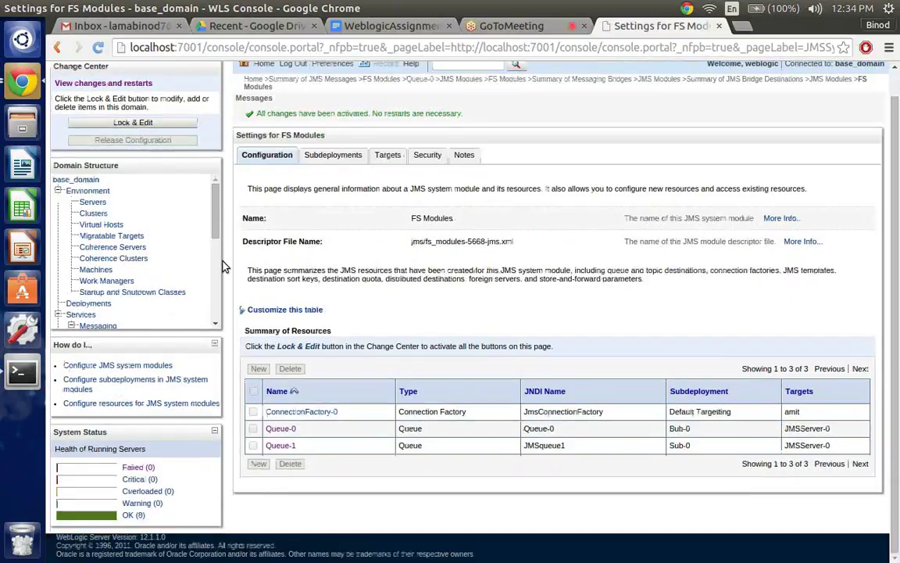
pyautogui.scroll(-1, 125, 255)
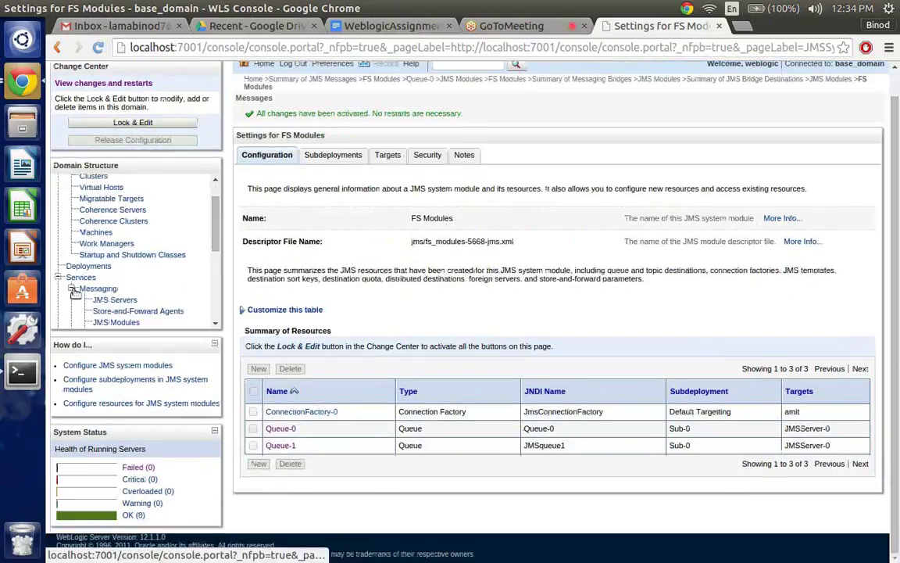
pyautogui.scroll(-2, 75, 291)
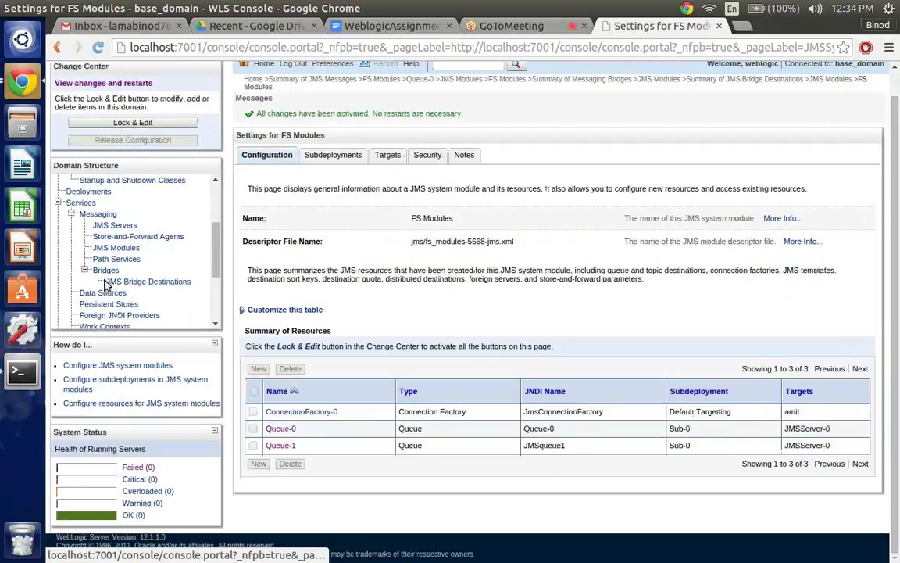
pyautogui.click(110, 282)
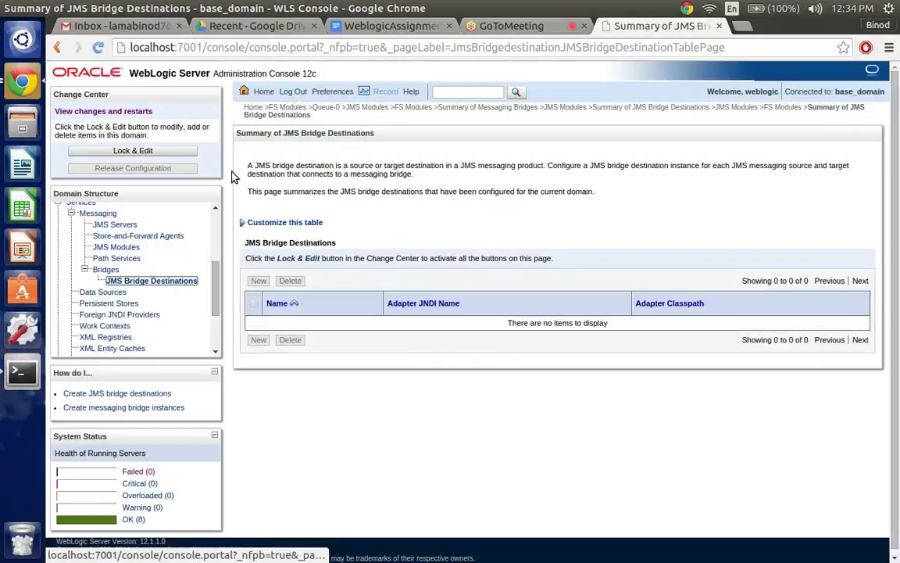
pyautogui.click(172, 152)
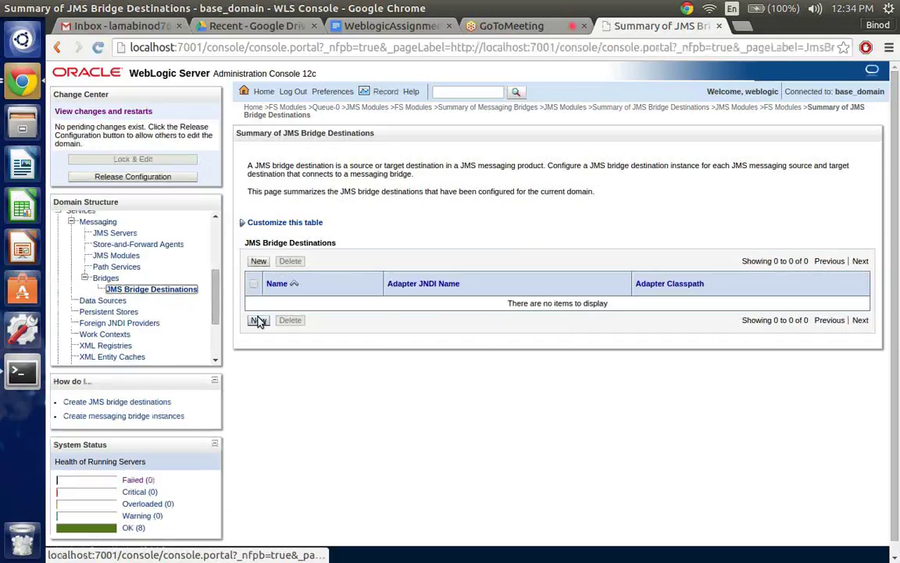
pyautogui.click(258, 320)
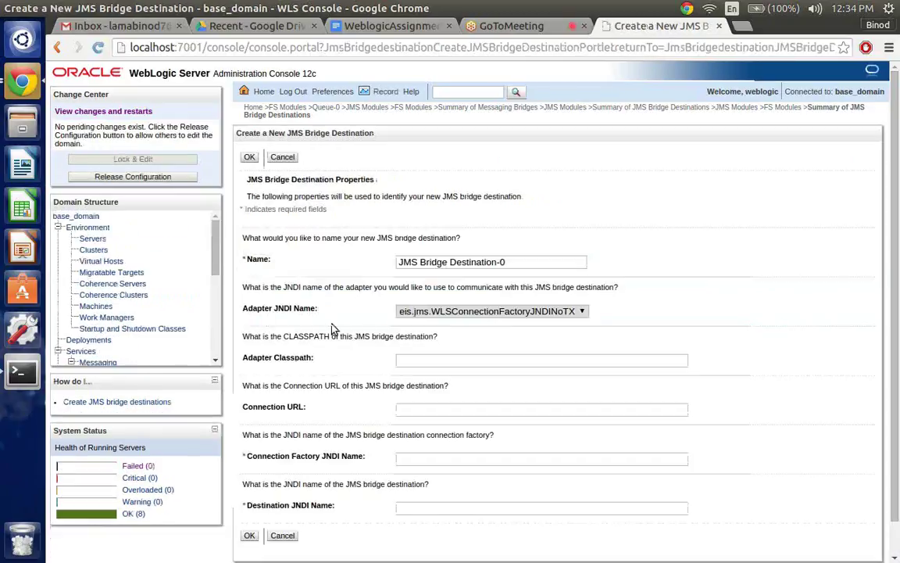
# Enter JmsConnectionFactory as the bridge destination's Connection Factory JNDI Name and JMSqueue1 as its Destination JNDI Name
pyautogui.scroll(-1, 344, 330)
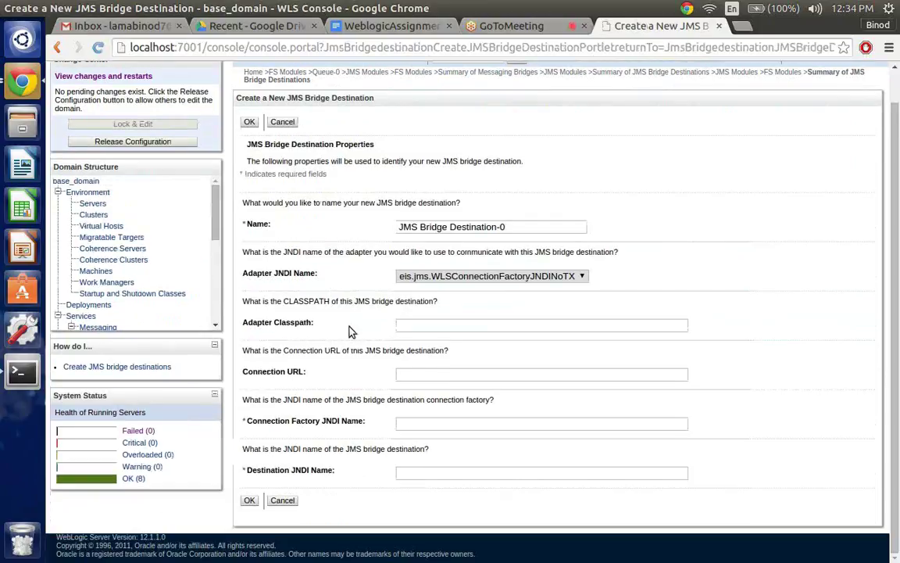
pyautogui.click(416, 425)
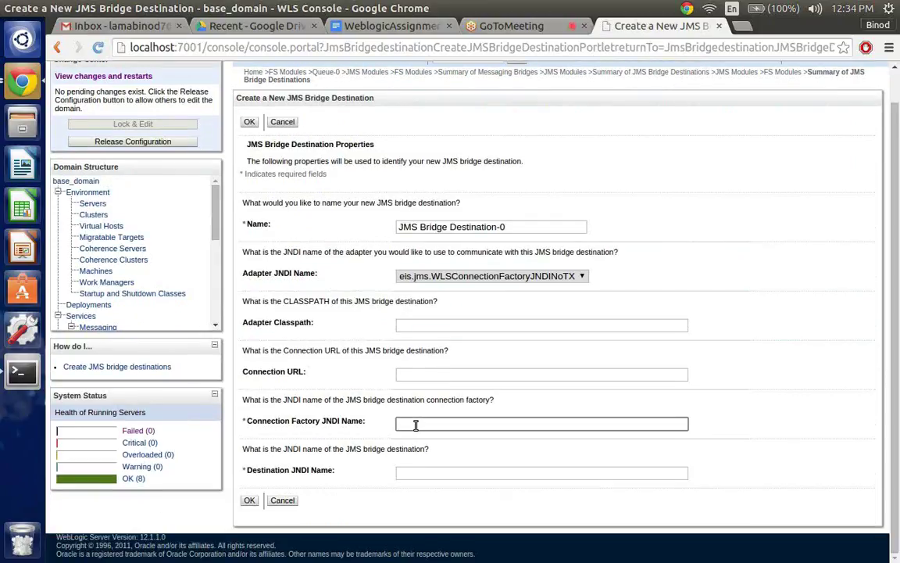
pyautogui.write('JmsConnectionFactory')
pyautogui.click(425, 470)
pyautogui.write('JMSqueue1')
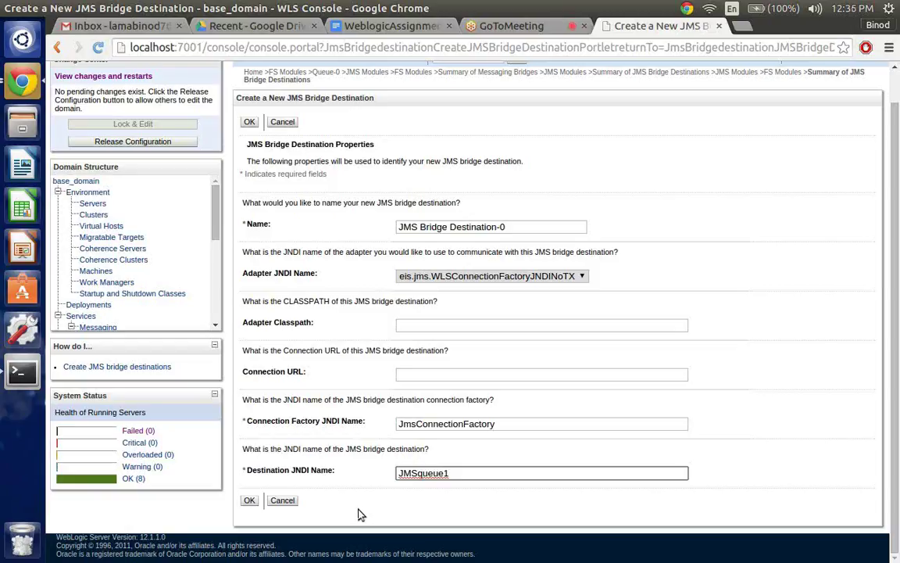
# Create the bridge destination with Queue-0 as its Destination JNDI Name instead, and activate the pending changes
pyautogui.press('BackSpace')
pyautogui.press('BackSpace')
pyautogui.press('BackSpace')
pyautogui.press('BackSpace')
pyautogui.press('BackSpace')
pyautogui.press('BackSpace')
pyautogui.press('BackSpace')
pyautogui.press('BackSpace')
pyautogui.press('BackSpace')
pyautogui.write('Queue-0')
pyautogui.click(250, 501)
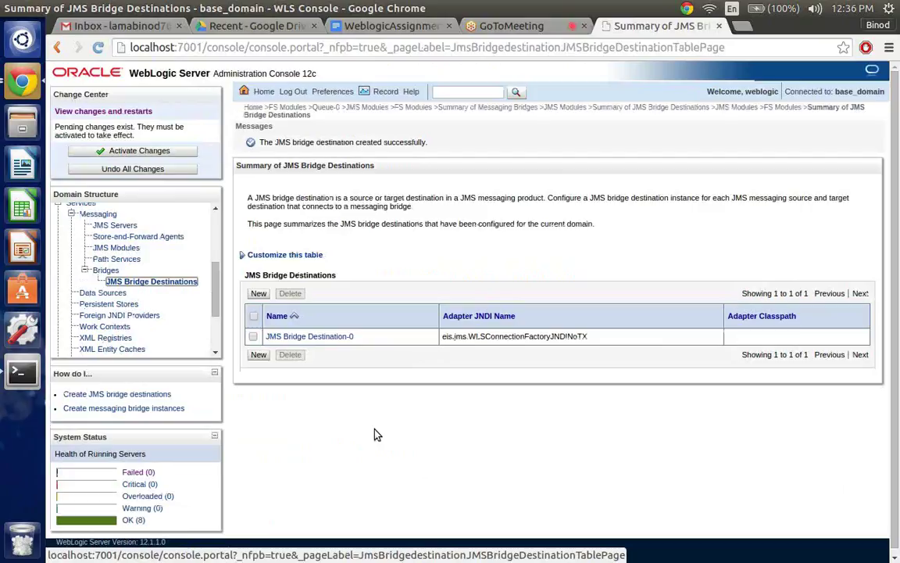
pyautogui.click(132, 156)
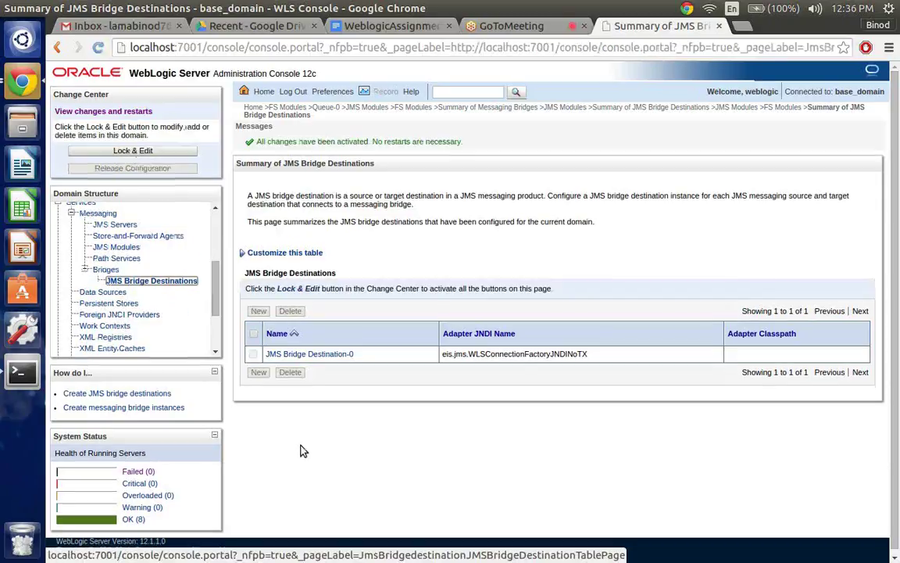
# Lock the configuration for editing and start a second JMS bridge destination with JMSqueue1 as its Destination JNDI Name
pyautogui.click(164, 156)
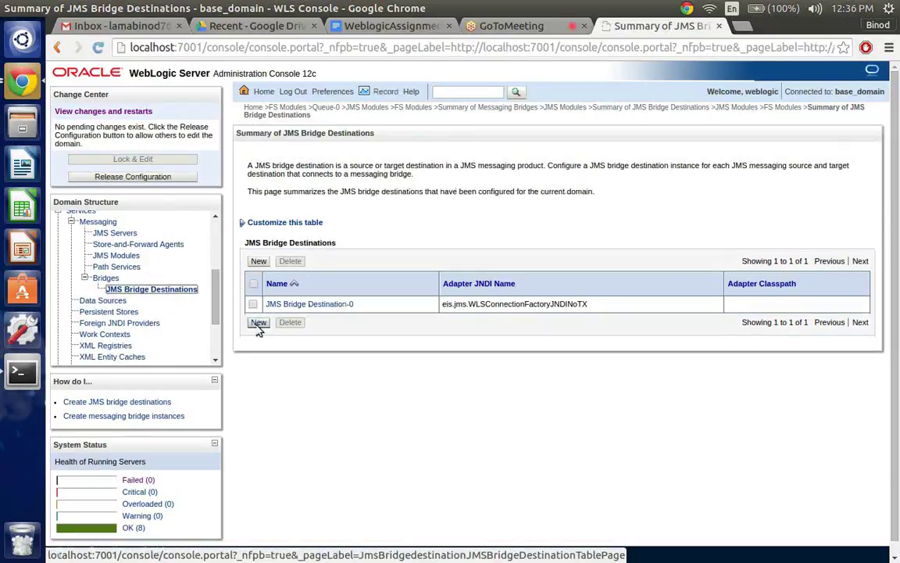
pyautogui.click(259, 323)
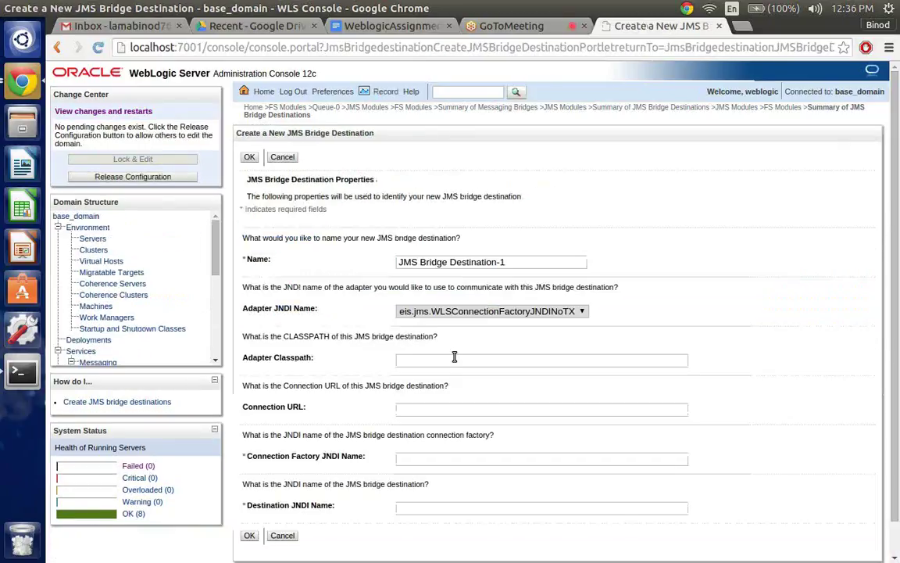
pyautogui.scroll(-1, 454, 357)
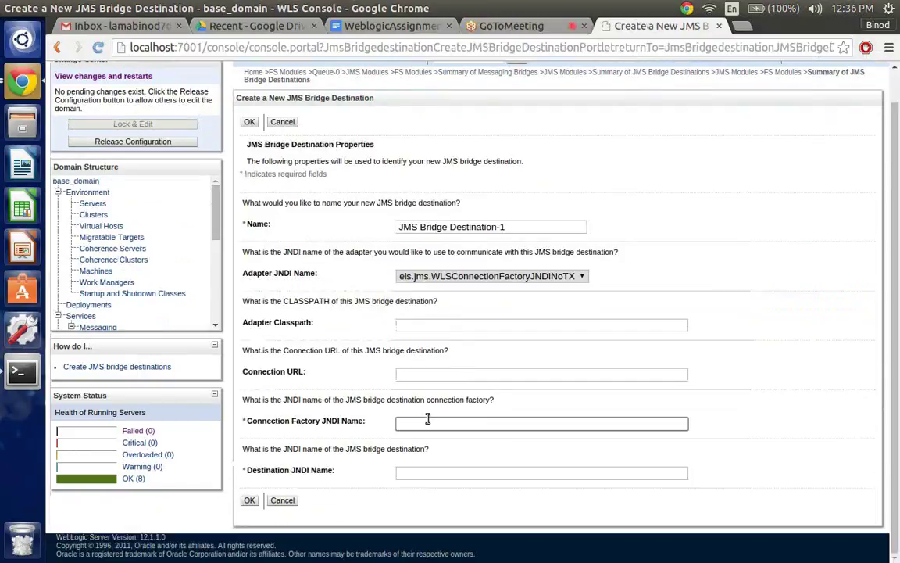
pyautogui.click(427, 422)
pyautogui.click(425, 471)
pyautogui.write('JMSqueue1')
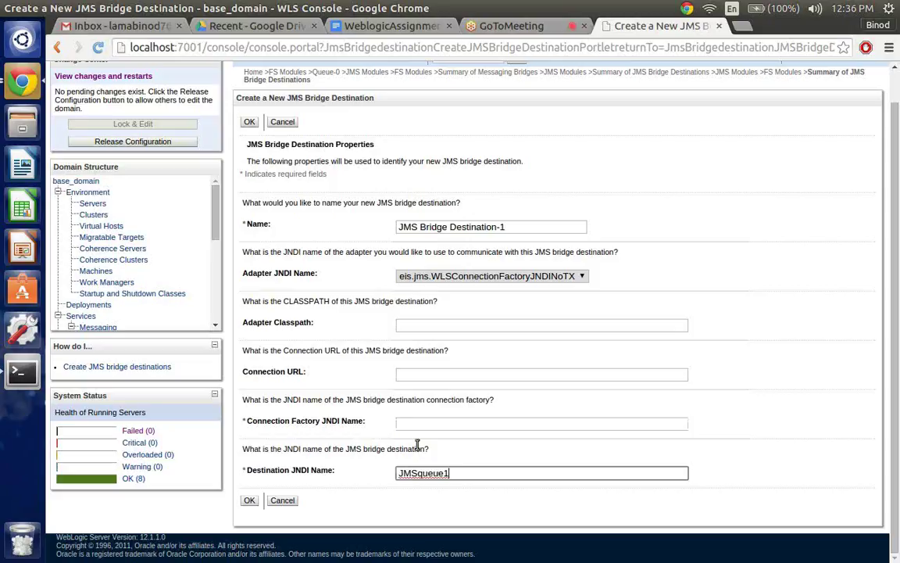
# Create the bridge destination with JmsConnectionFactory as its Connection Factory JNDI Name, and activate the pending changes
pyautogui.click(424, 420)
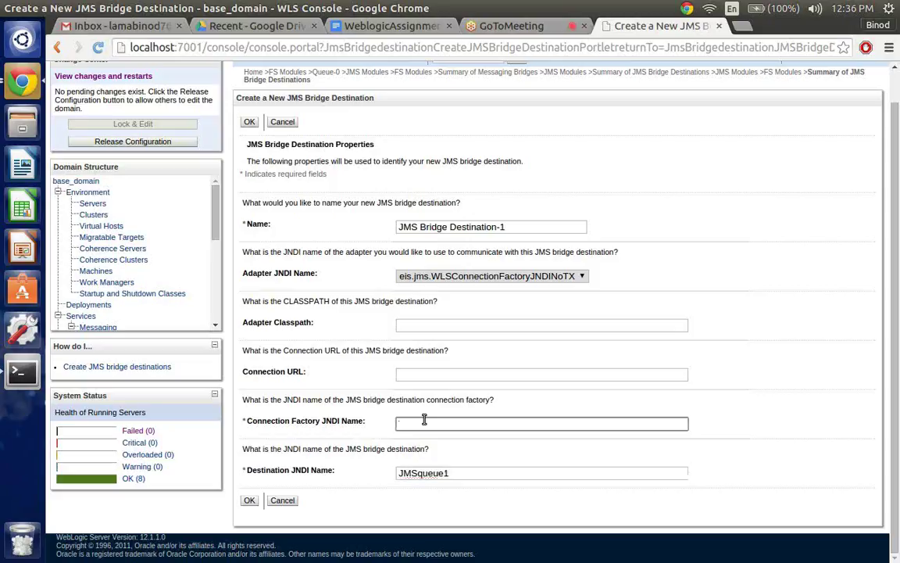
pyautogui.hotkey('ctrl', 'j')
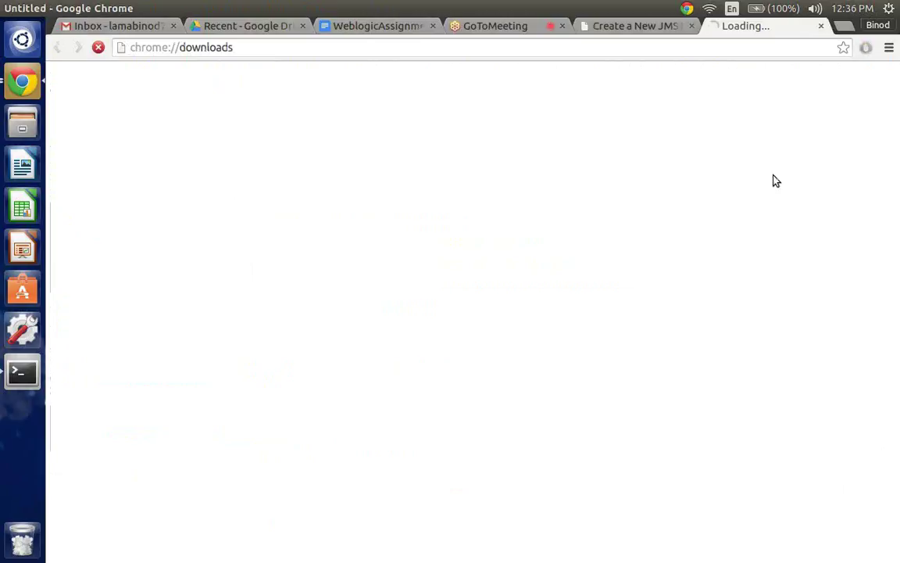
pyautogui.click(823, 27)
pyautogui.click(424, 441)
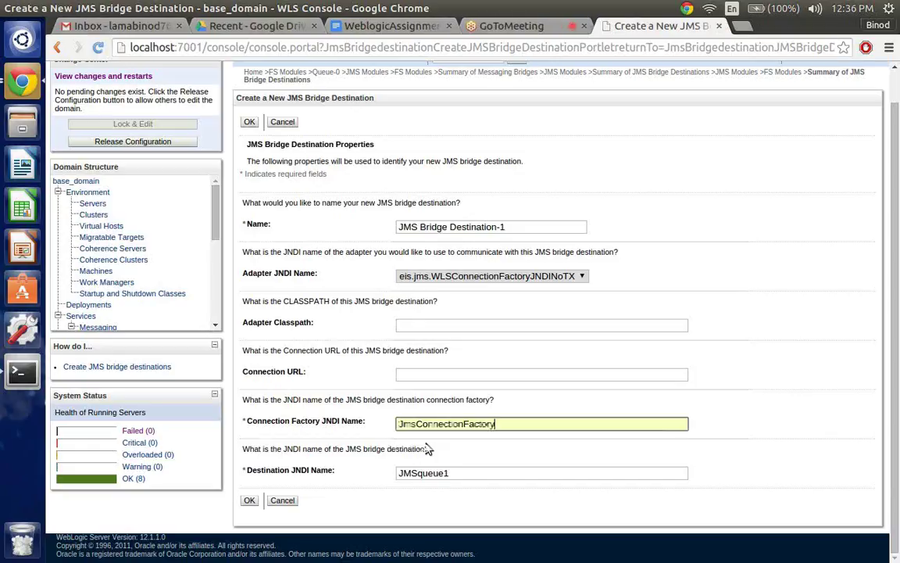
pyautogui.click(250, 504)
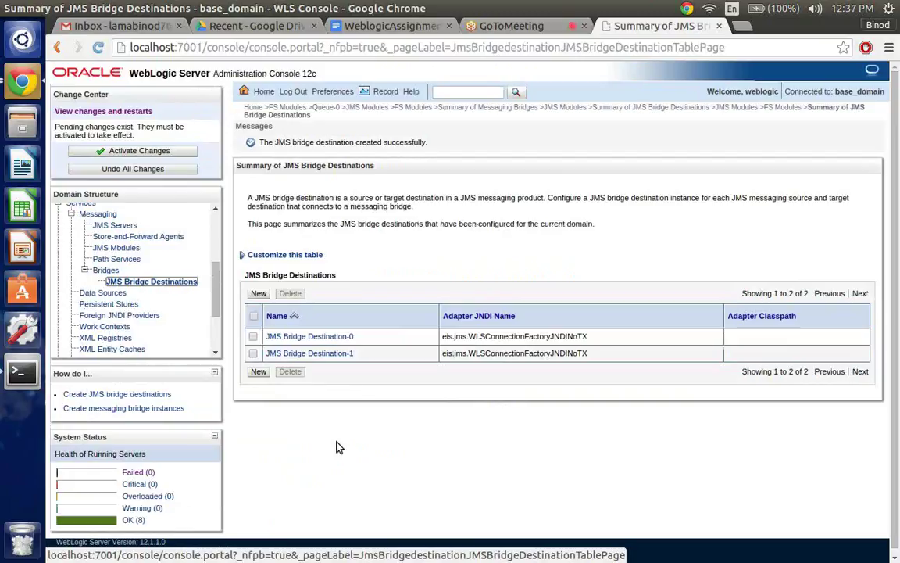
pyautogui.click(120, 154)
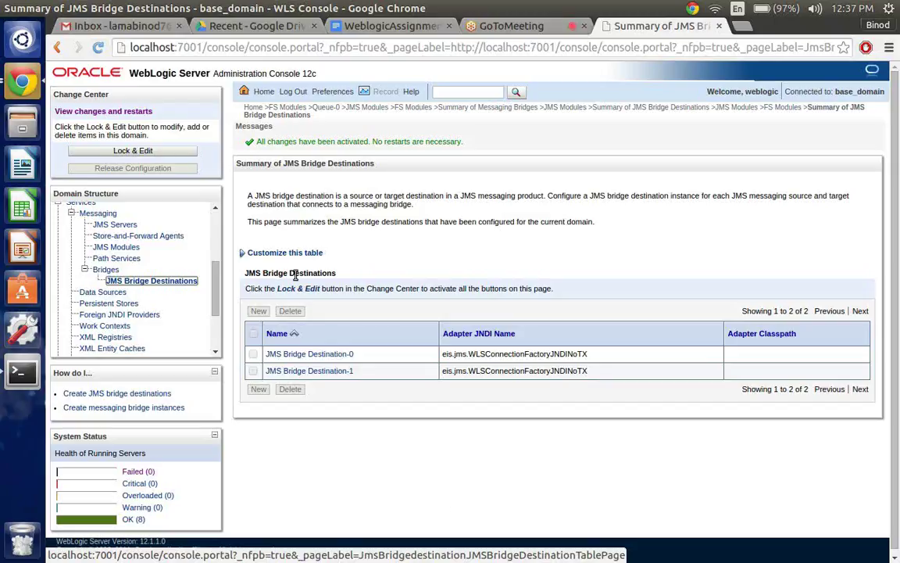
# Lock the configuration and start a new messaging bridge with Exactly-once quality of service and its initial state set to Started
pyautogui.click(106, 270)
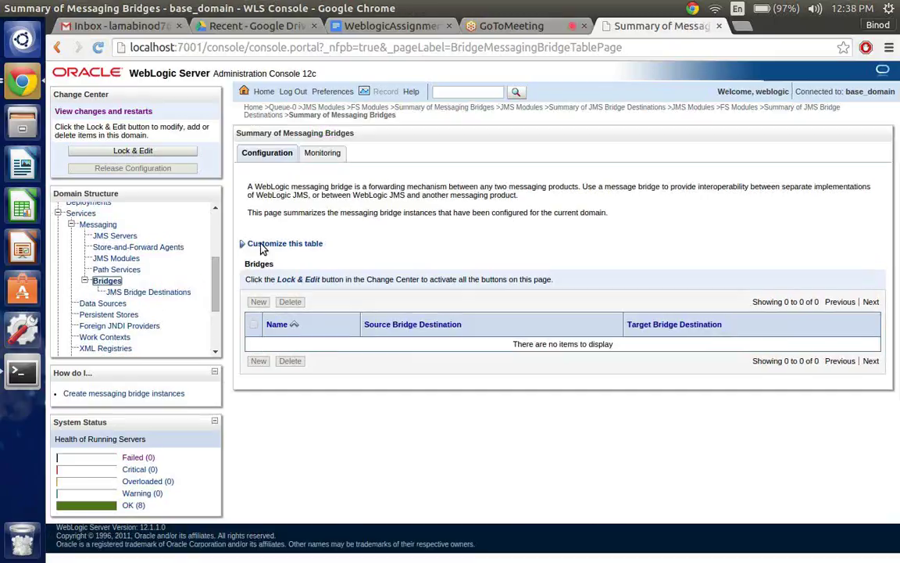
pyautogui.click(183, 152)
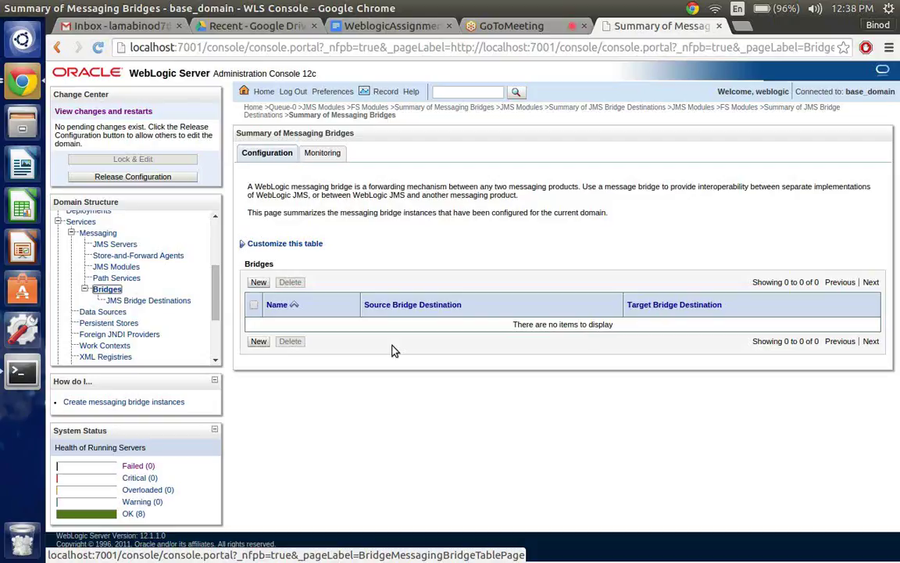
pyautogui.click(266, 348)
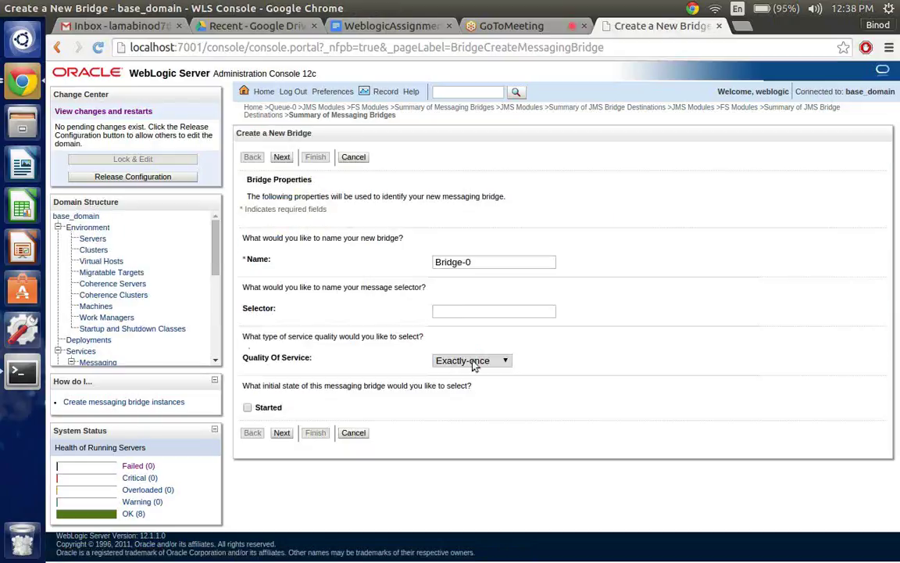
pyautogui.click(474, 363)
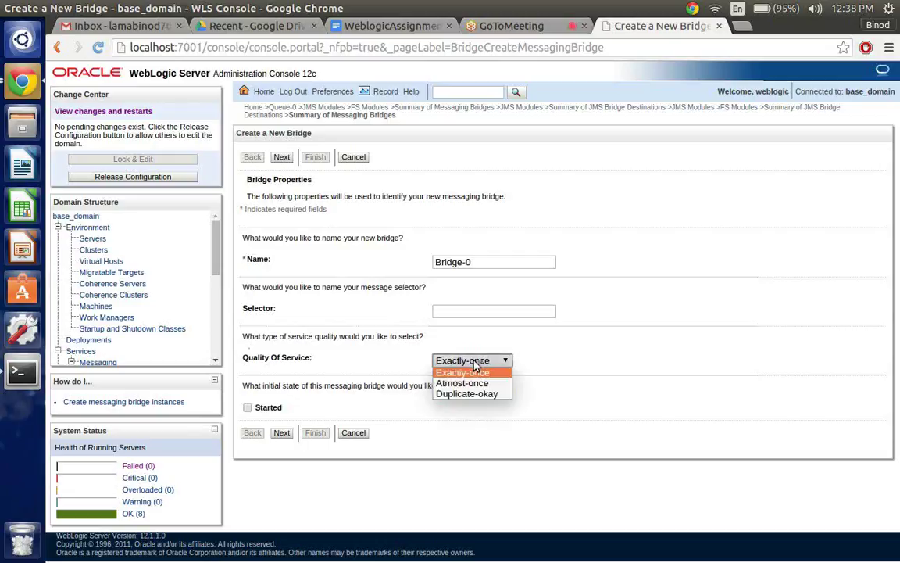
pyautogui.click(525, 374)
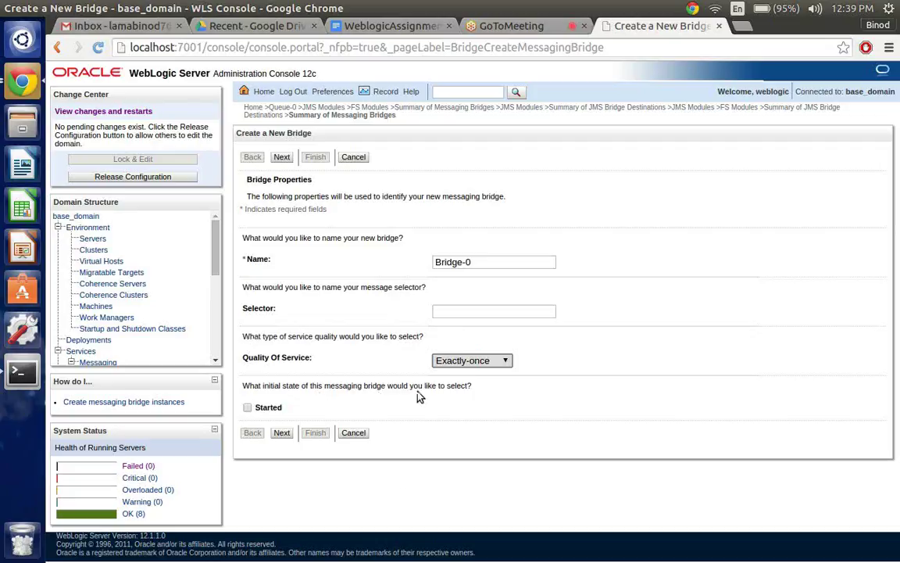
pyautogui.click(256, 407)
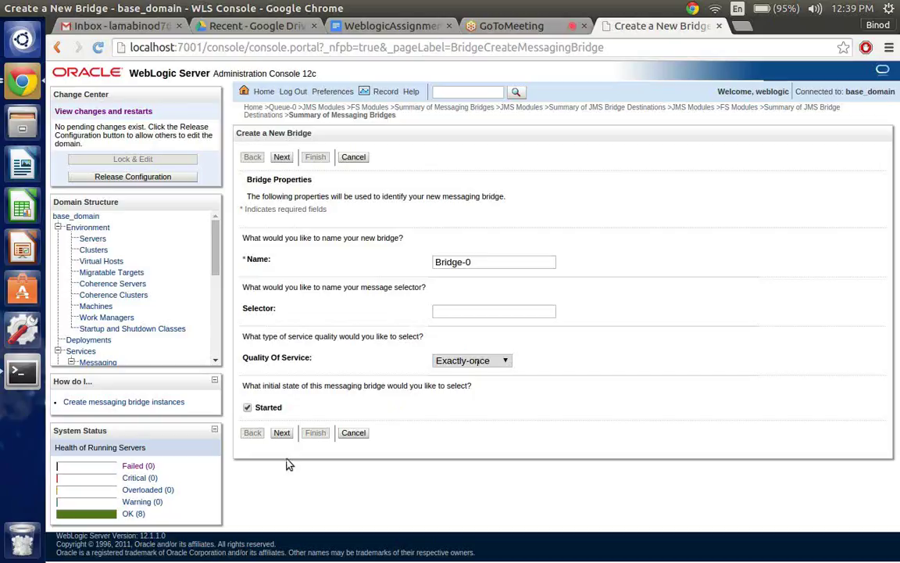
pyautogui.click(284, 434)
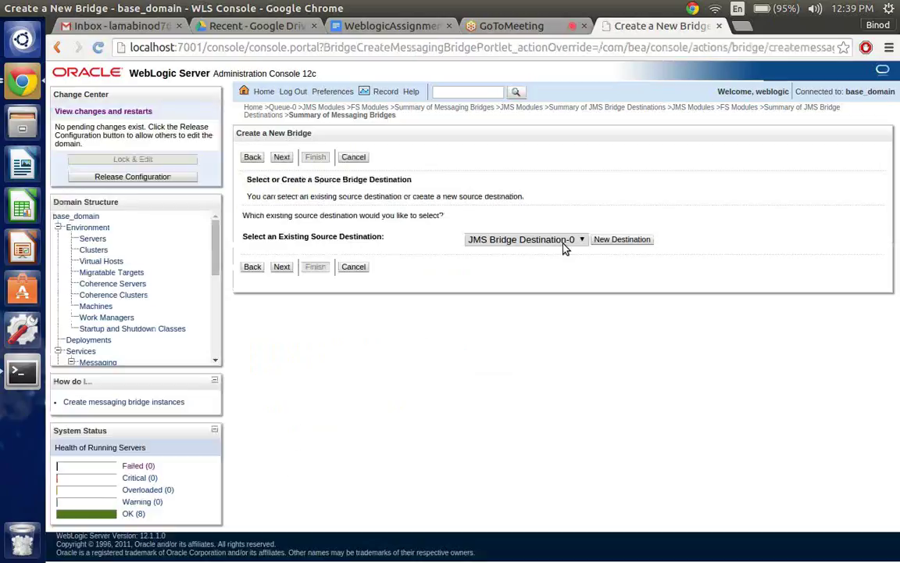
# Choose JMS Bridge Destination-0 as the bridge's source destination, with WebLogic Server 7.0 or higher as its messaging provider
pyautogui.click(566, 243)
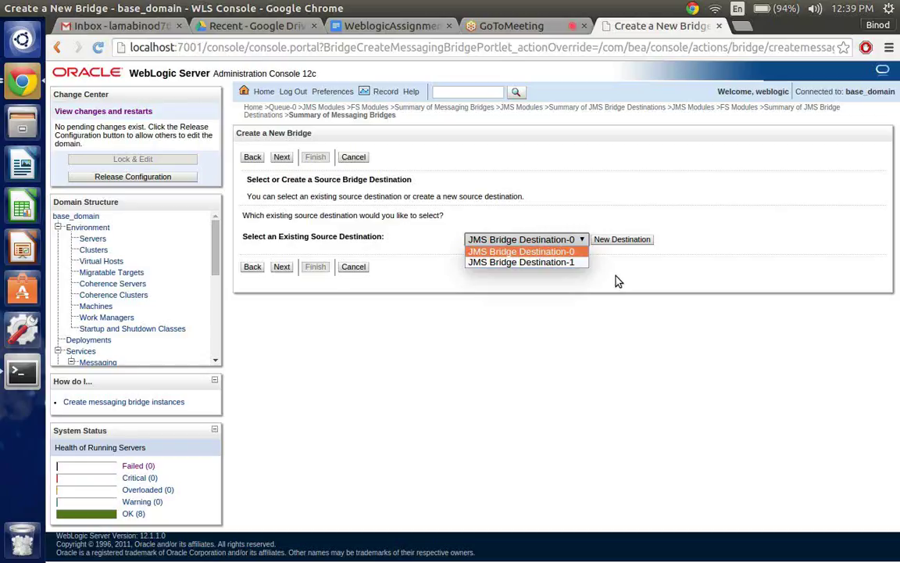
pyautogui.click(547, 253)
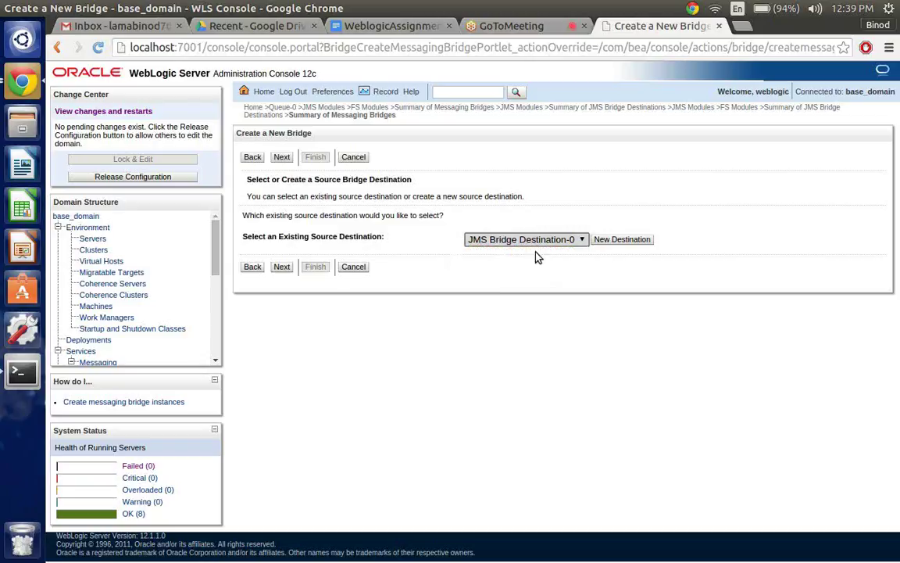
pyautogui.click(283, 268)
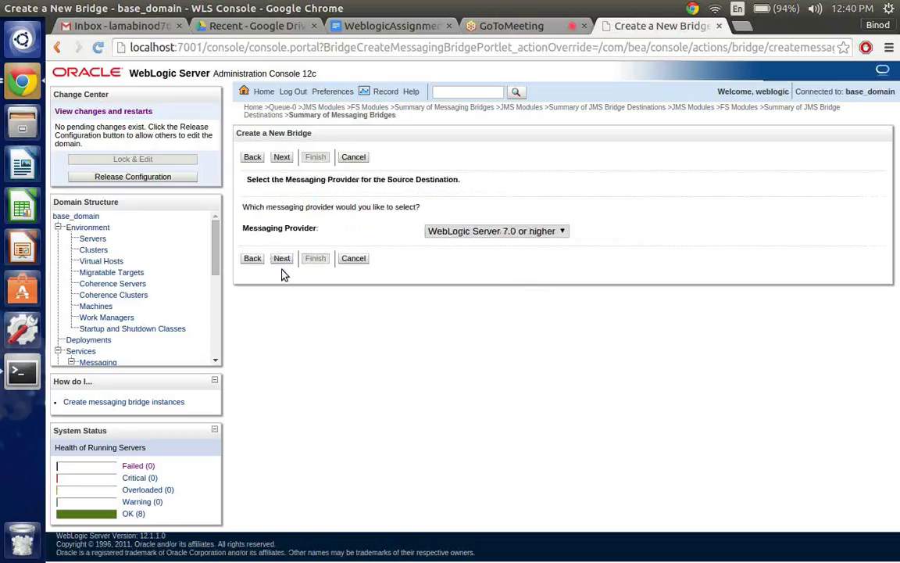
pyautogui.click(534, 233)
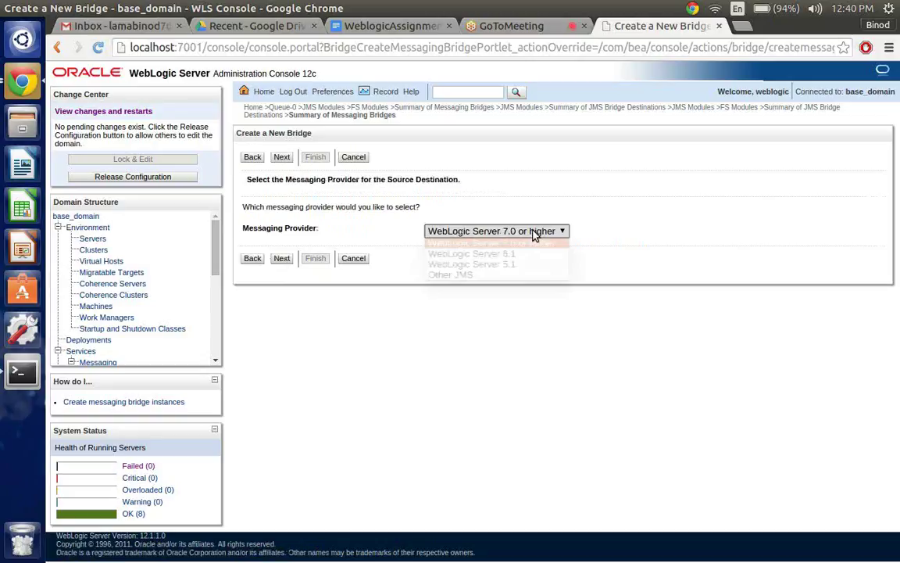
pyautogui.click(532, 233)
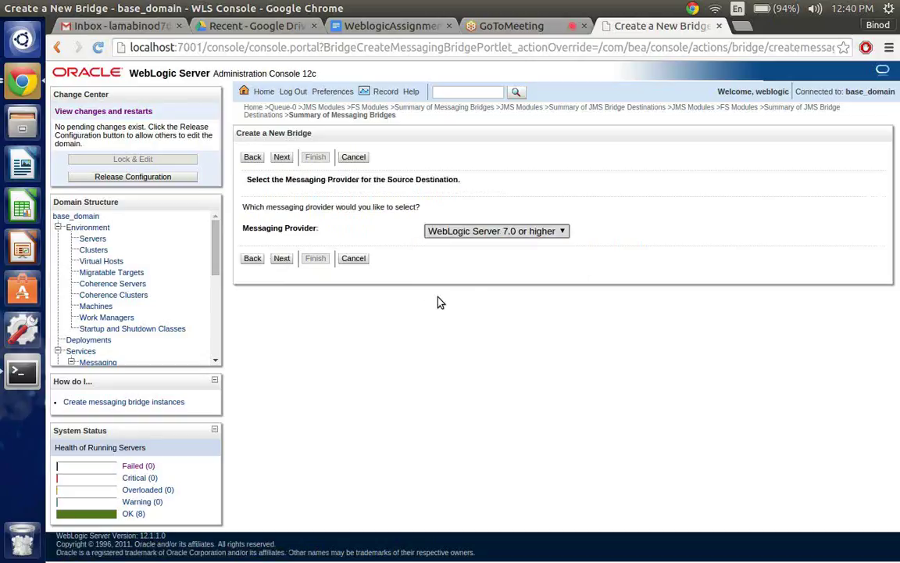
pyautogui.click(280, 259)
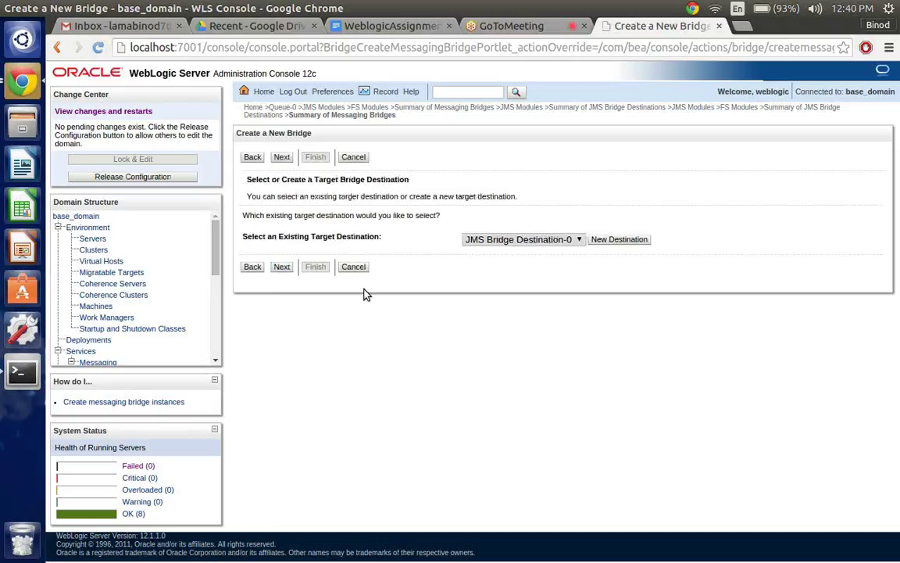
# Choose JMS Bridge Destination-1 as the bridge's target destination and continue to the deployment targets
pyautogui.click(522, 241)
pyautogui.click(509, 261)
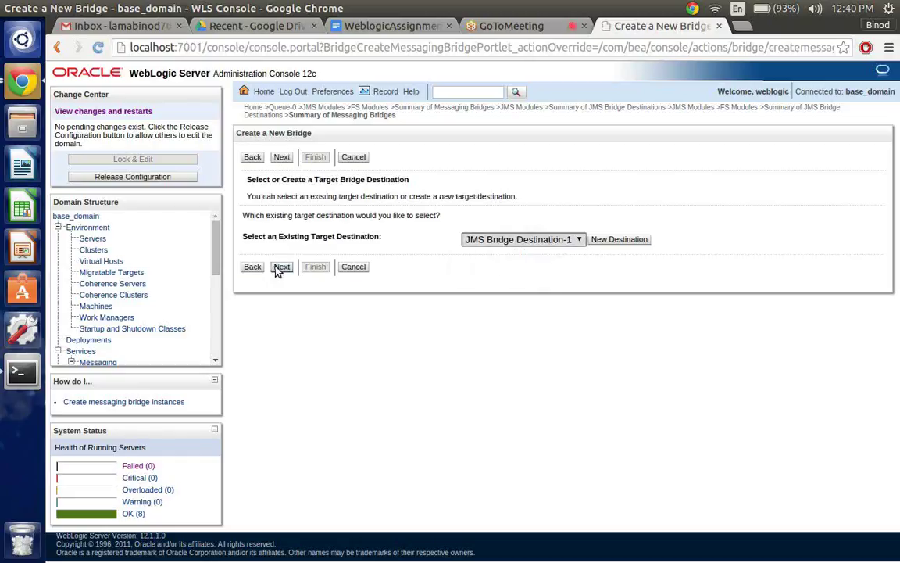
pyautogui.click(281, 267)
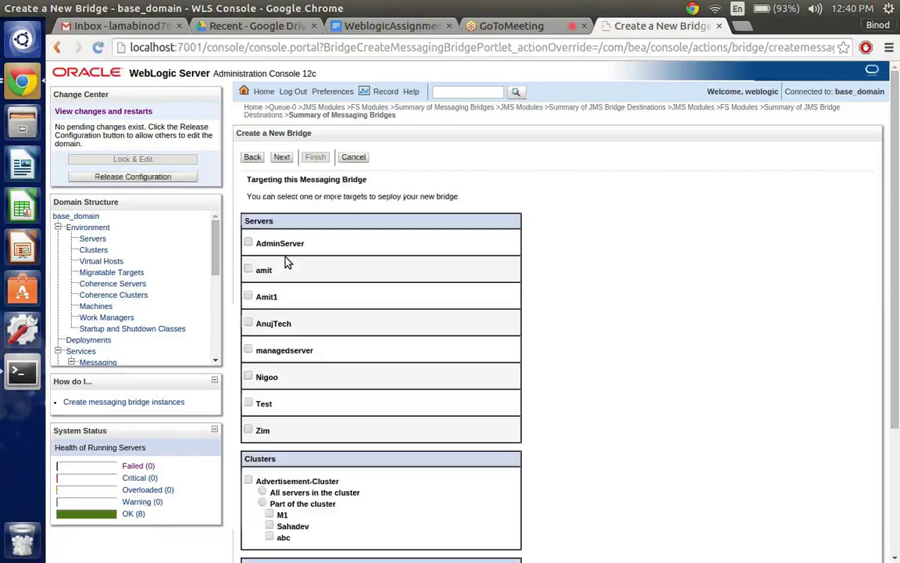
# Create the messaging bridge with the amit server as its deployment target, and activate the pending changes
pyautogui.click(250, 269)
pyautogui.scroll(-1, 547, 265)
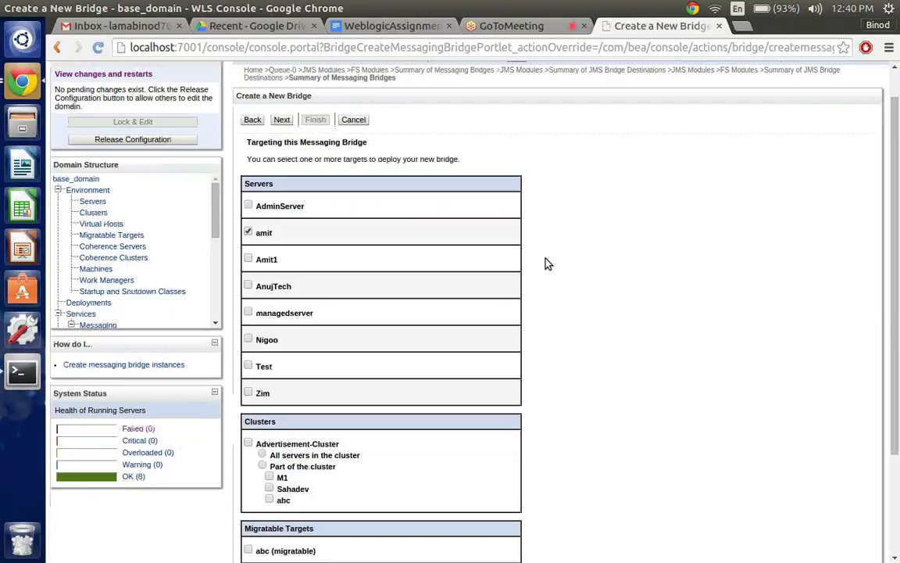
pyautogui.scroll(-4, 548, 264)
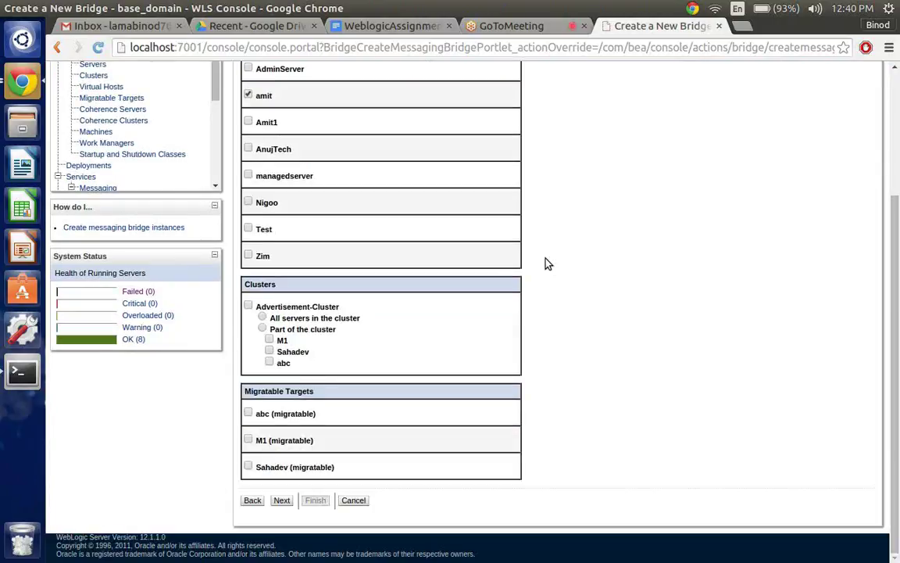
pyautogui.scroll(2, 547, 264)
pyautogui.scroll(1, 266, 209)
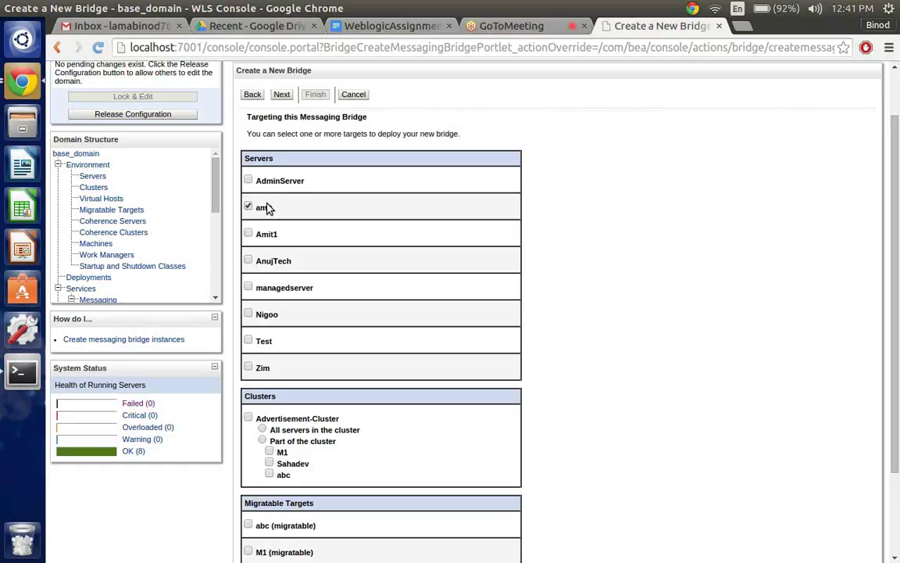
pyautogui.scroll(-3, 289, 408)
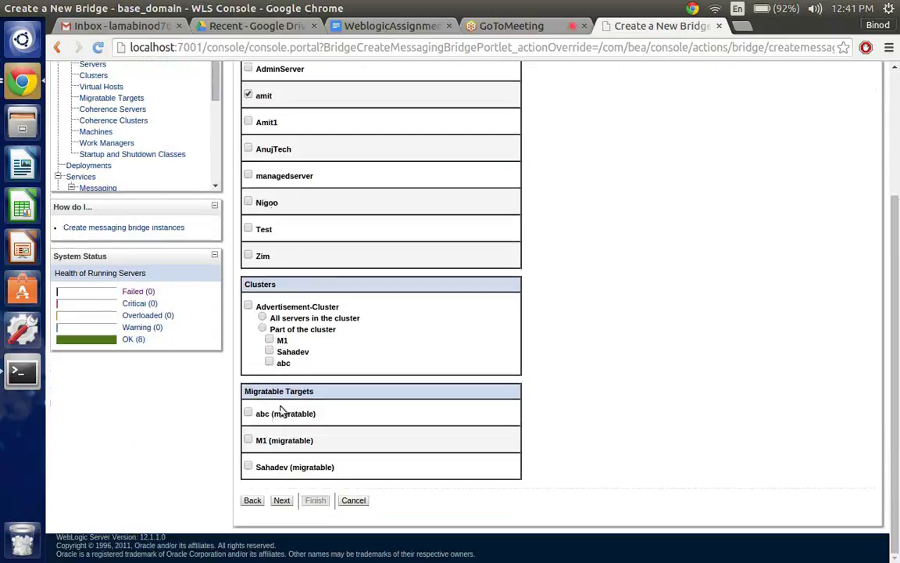
pyautogui.click(282, 500)
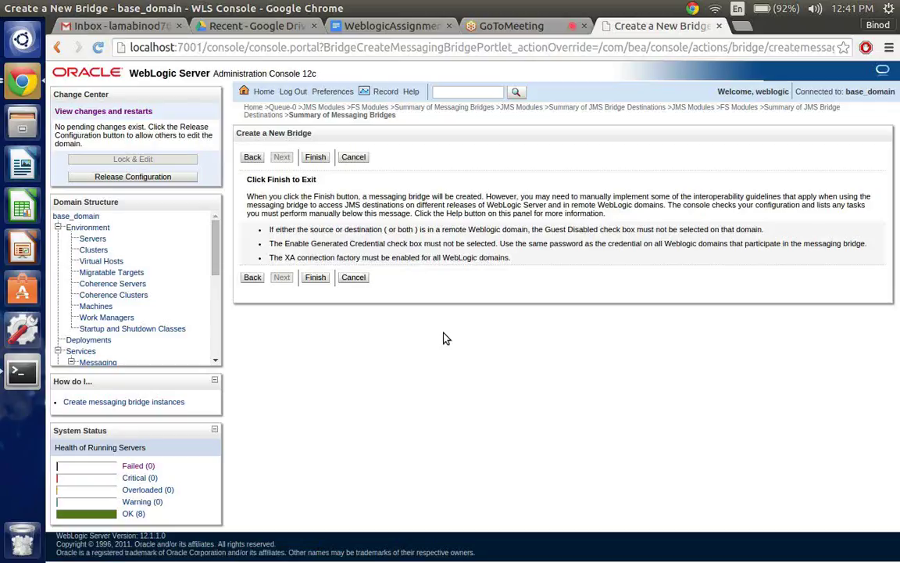
pyautogui.click(315, 278)
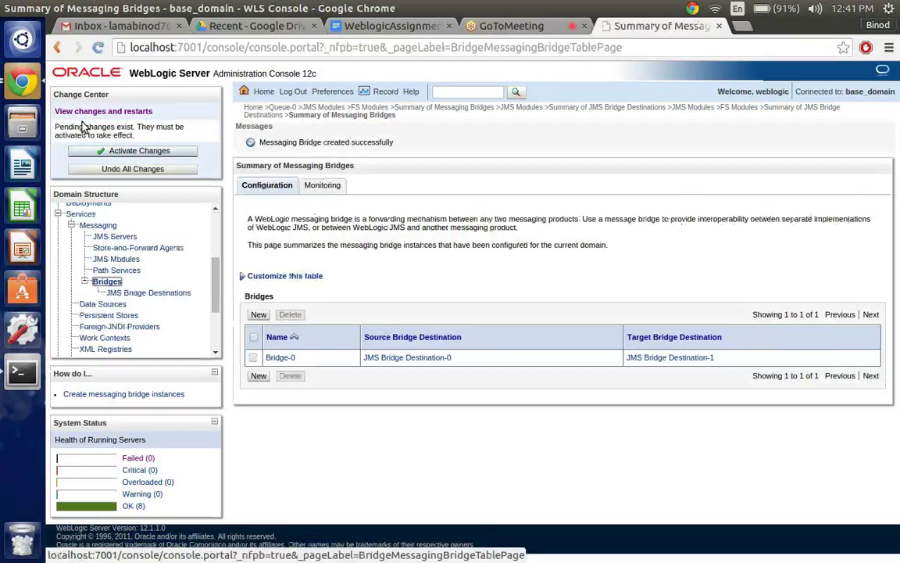
pyautogui.click(118, 150)
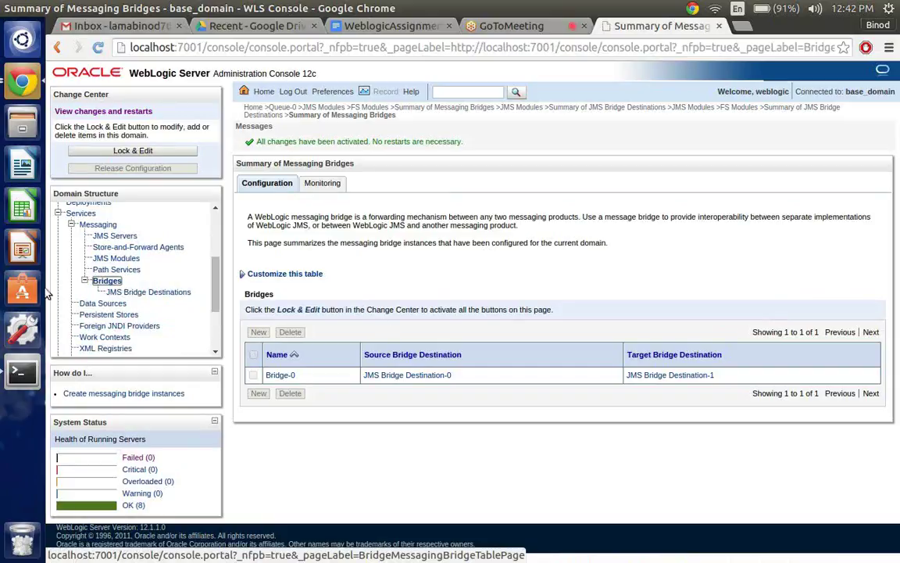
# Reload the summary of messaging bridges, lock the configuration for editing, and briefly view the bridge monitoring page before returning to the configuration
pyautogui.click(107, 280)
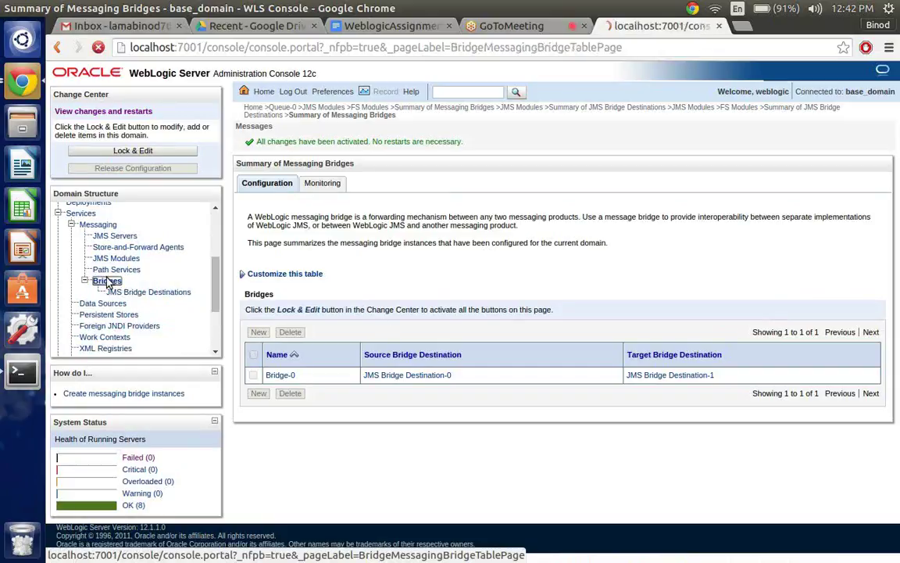
pyautogui.click(135, 153)
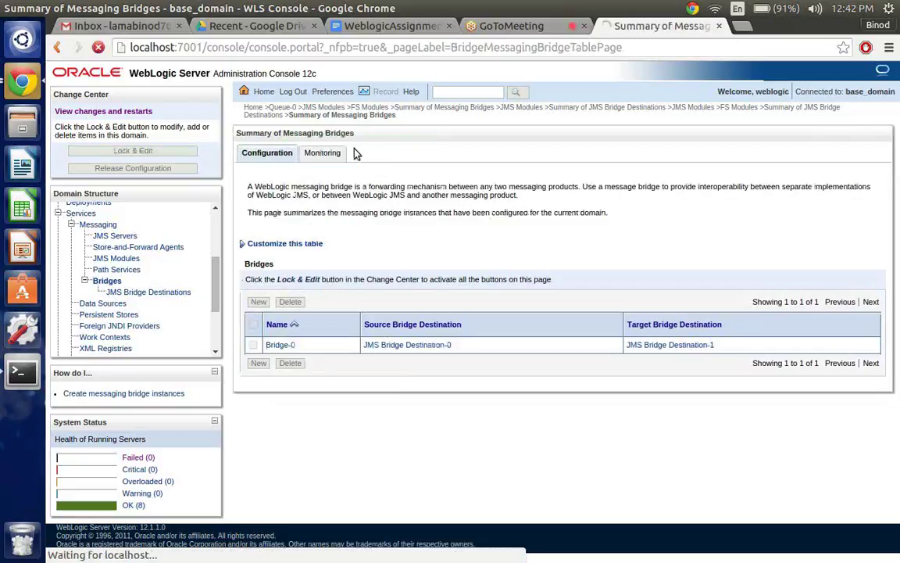
pyautogui.click(326, 153)
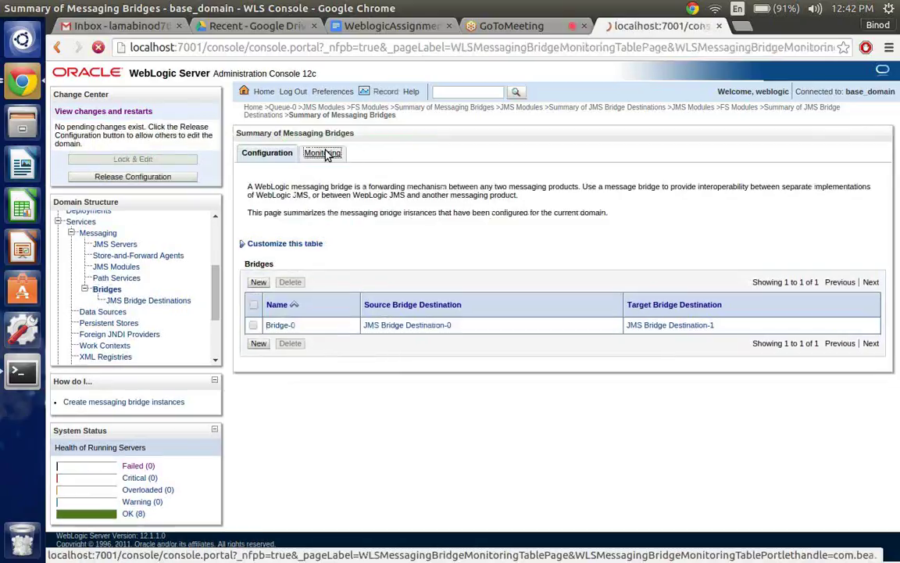
pyautogui.hotkey('alt', 'Left')
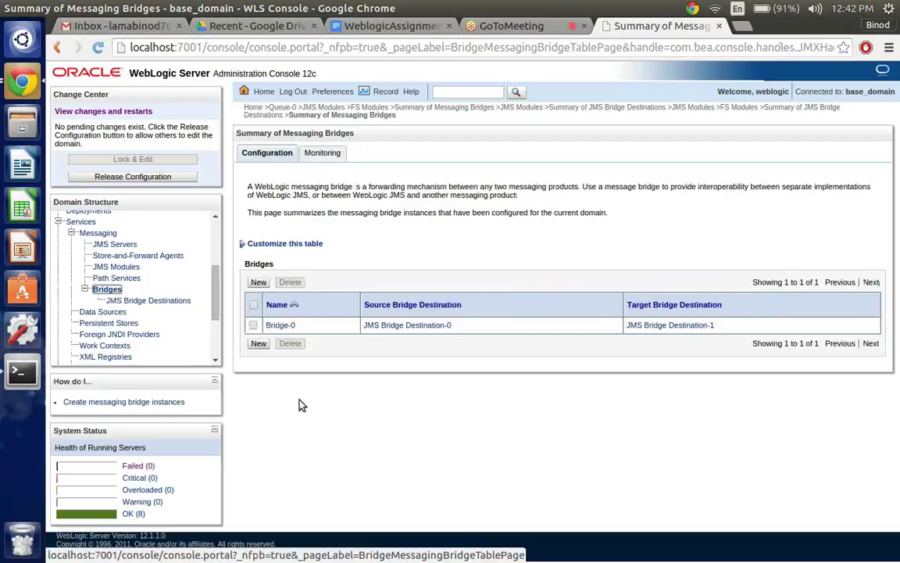
# Review the general settings of Bridge-0, including its Quality of Service choices, and check its monitoring page
pyautogui.click(279, 325)
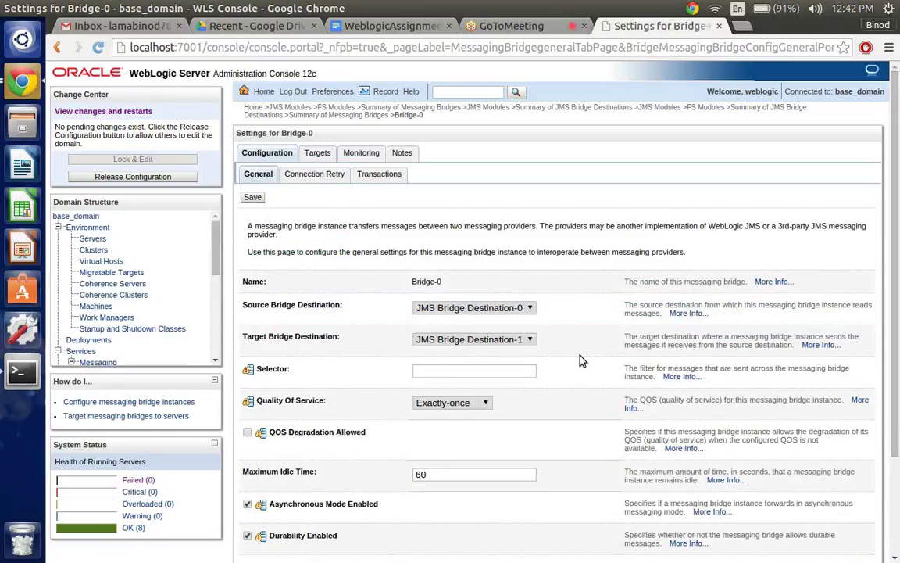
pyautogui.scroll(-1, 582, 360)
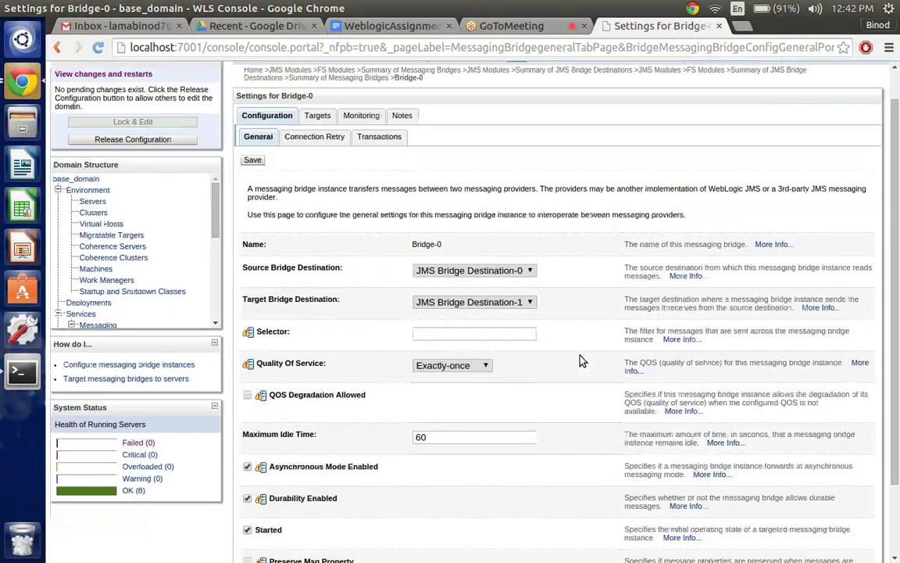
pyautogui.scroll(-2, 582, 360)
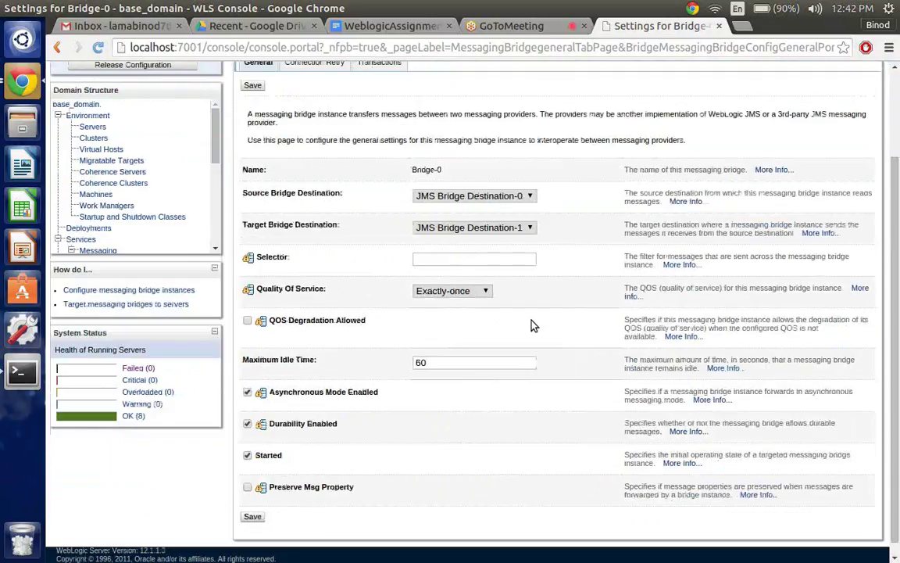
pyautogui.click(480, 292)
pyautogui.click(482, 303)
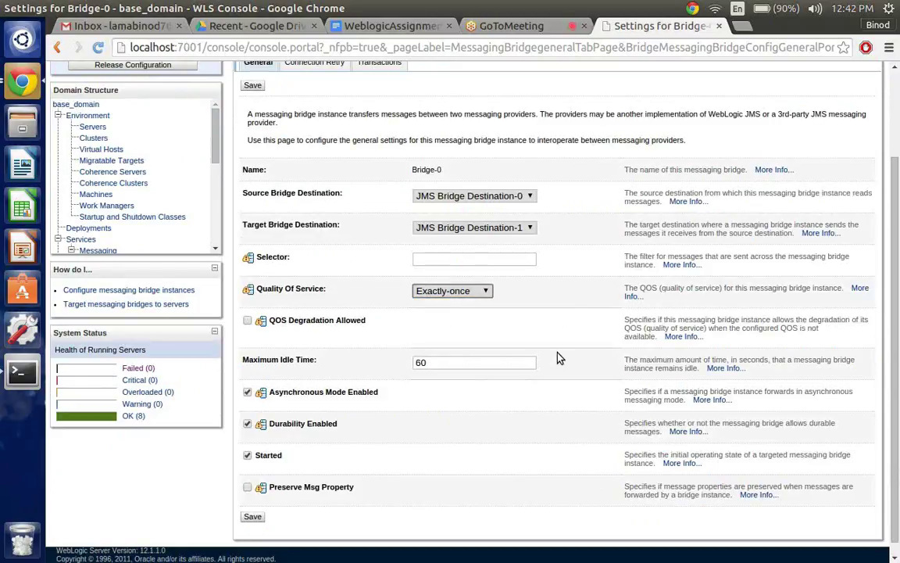
pyautogui.scroll(-1, 559, 358)
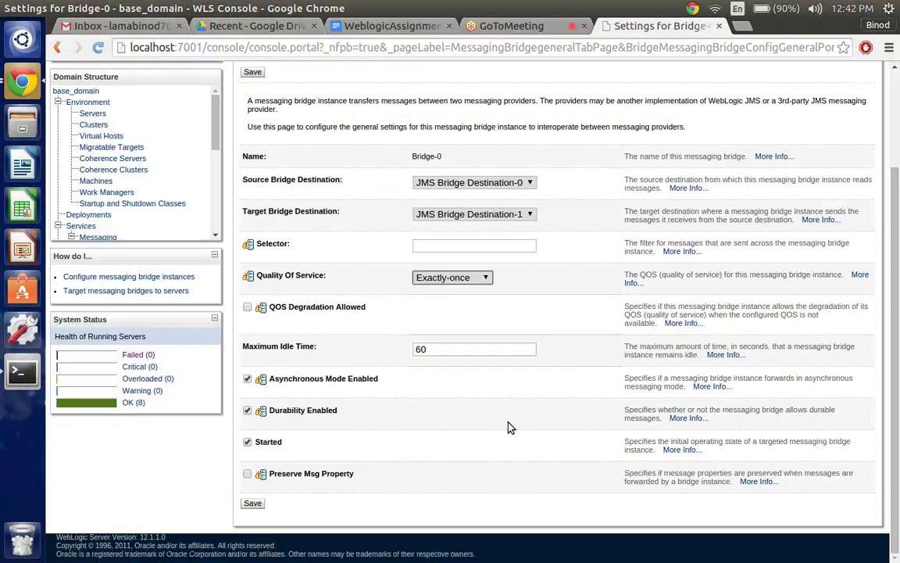
pyautogui.scroll(3, 504, 429)
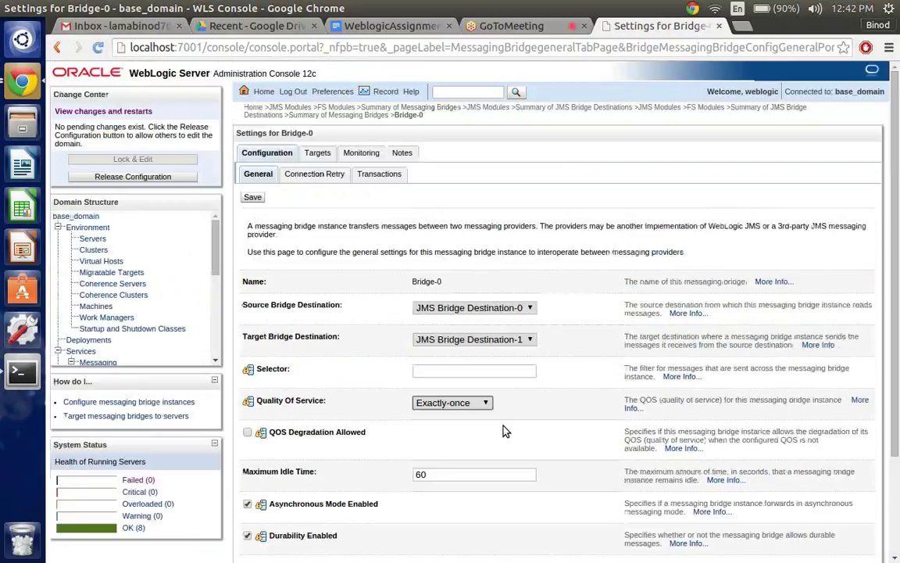
pyautogui.click(359, 153)
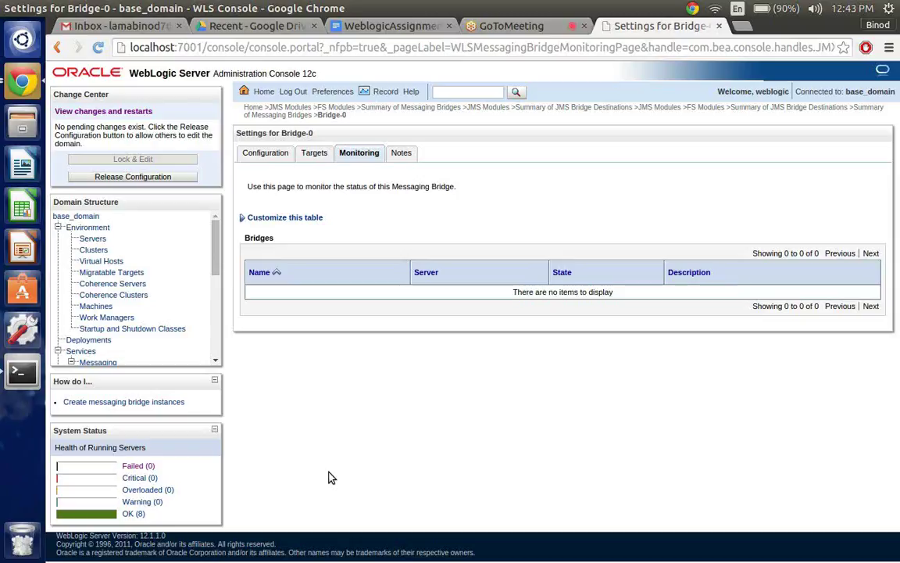
# Review the deployment targets of Bridge-0 and save them with only the amit server selected
pyautogui.click(315, 155)
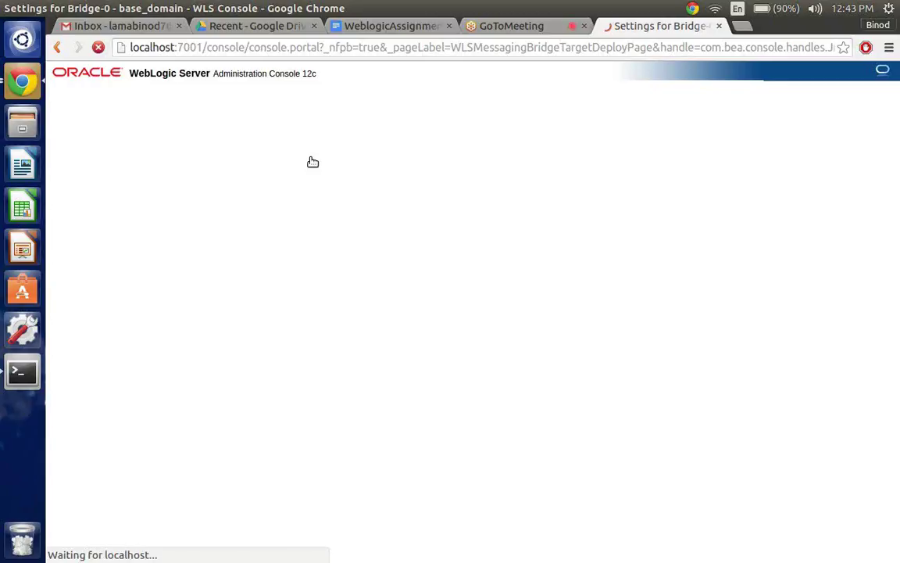
pyautogui.scroll(-5, 558, 291)
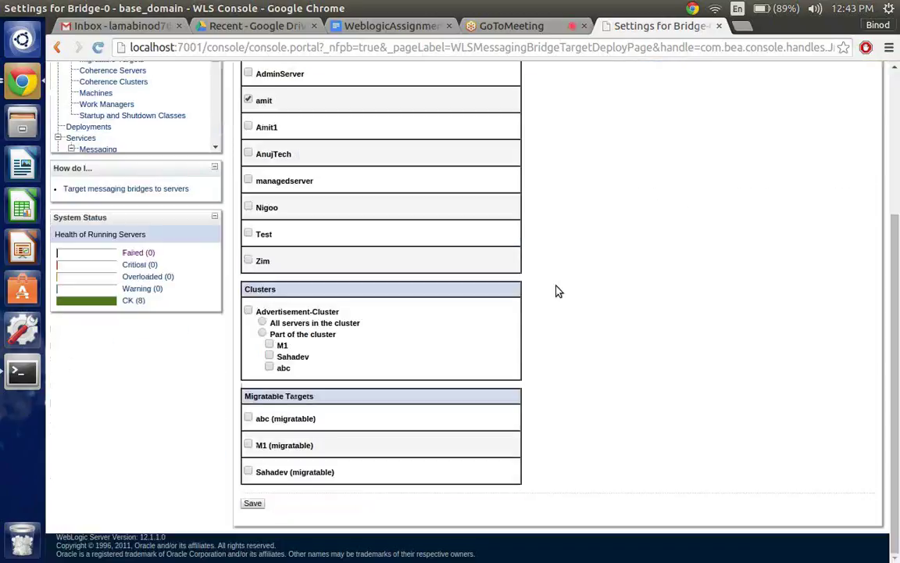
pyautogui.scroll(2, 558, 291)
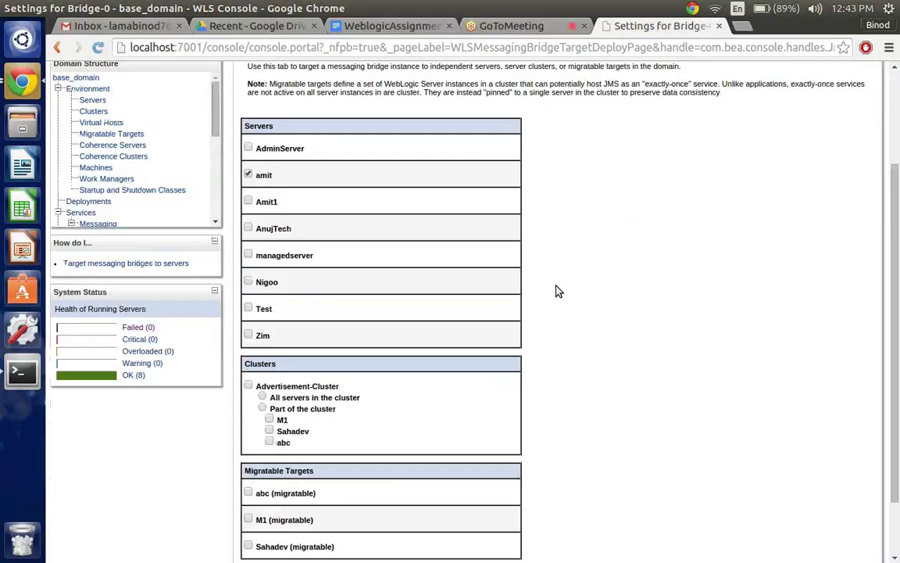
pyautogui.scroll(1, 559, 291)
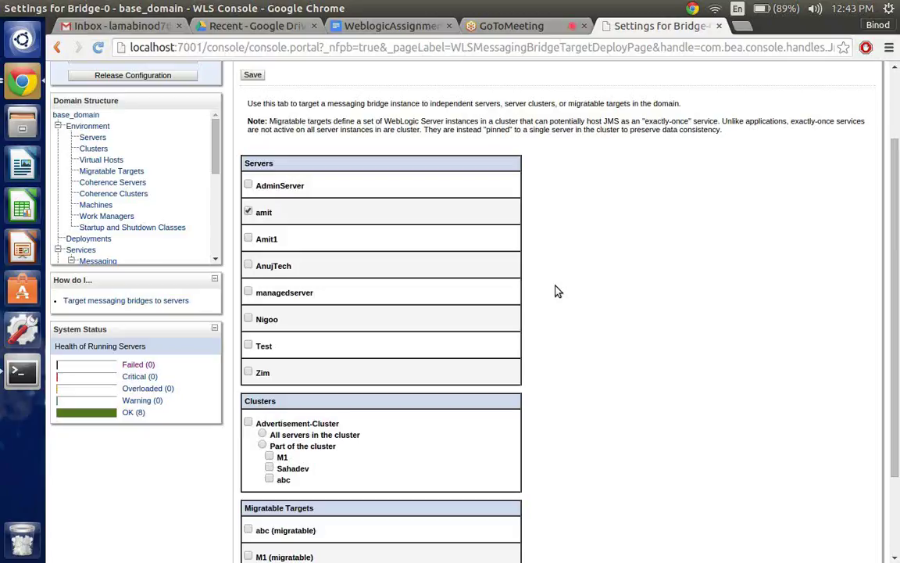
pyautogui.scroll(-3, 558, 291)
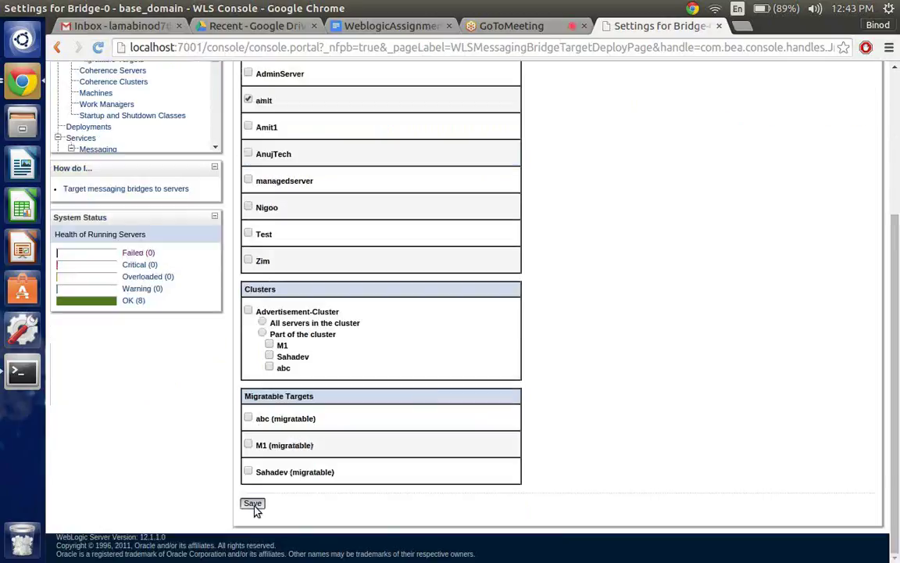
pyautogui.click(252, 504)
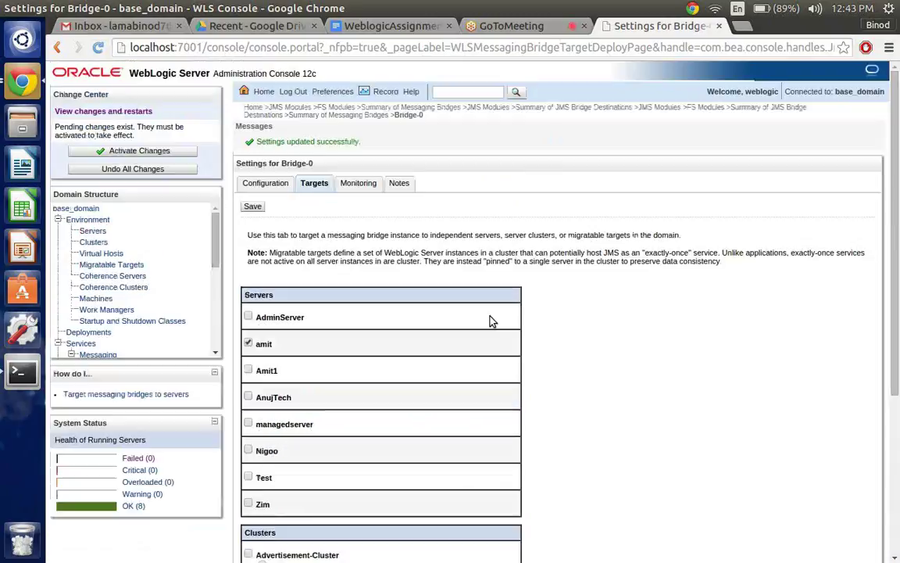
# Review the general configuration of Bridge-0 and activate the pending changes
pyautogui.click(276, 184)
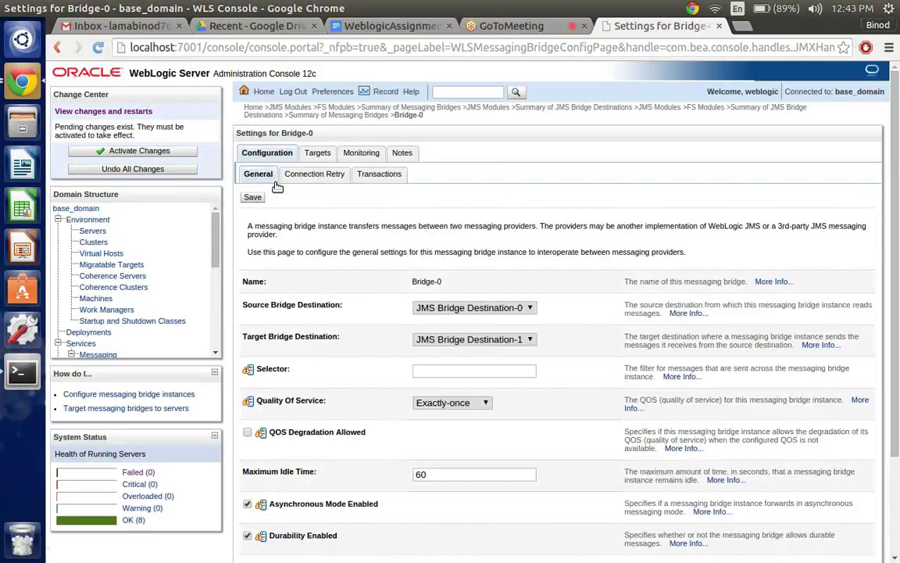
pyautogui.scroll(-2, 278, 186)
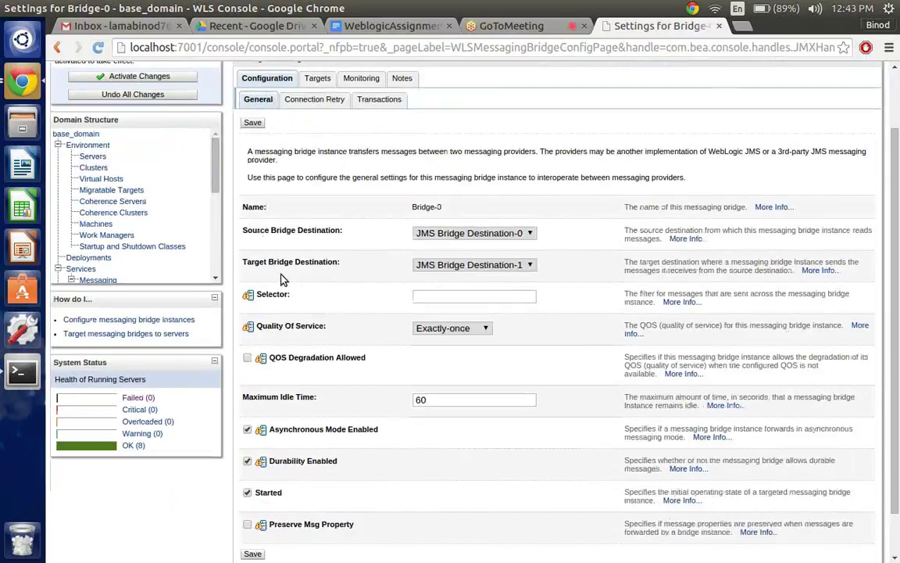
pyautogui.scroll(-1, 277, 235)
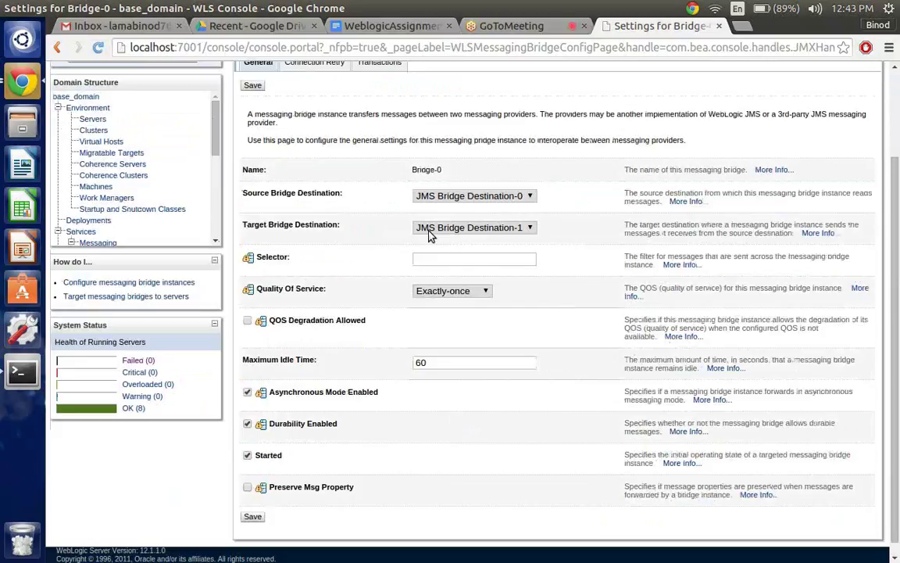
pyautogui.scroll(-1, 395, 382)
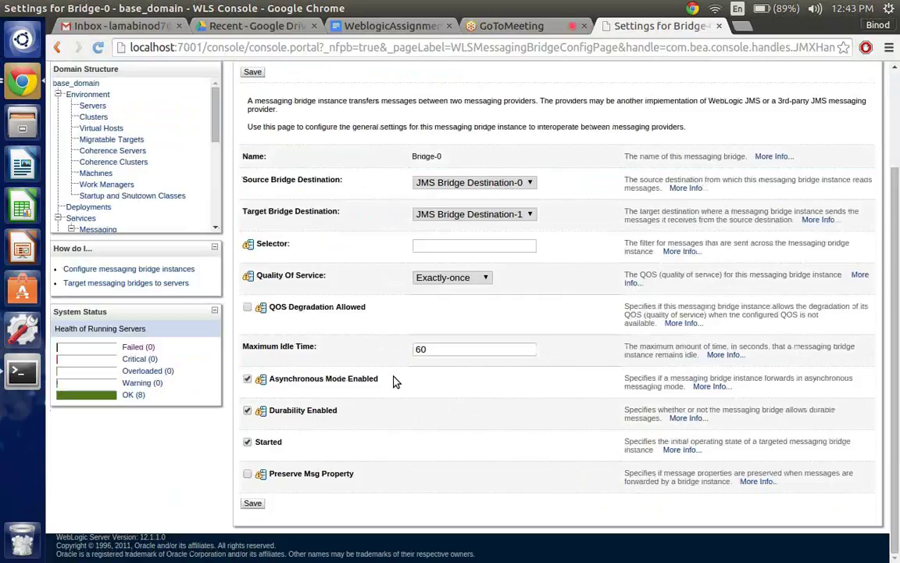
pyautogui.scroll(3, 387, 351)
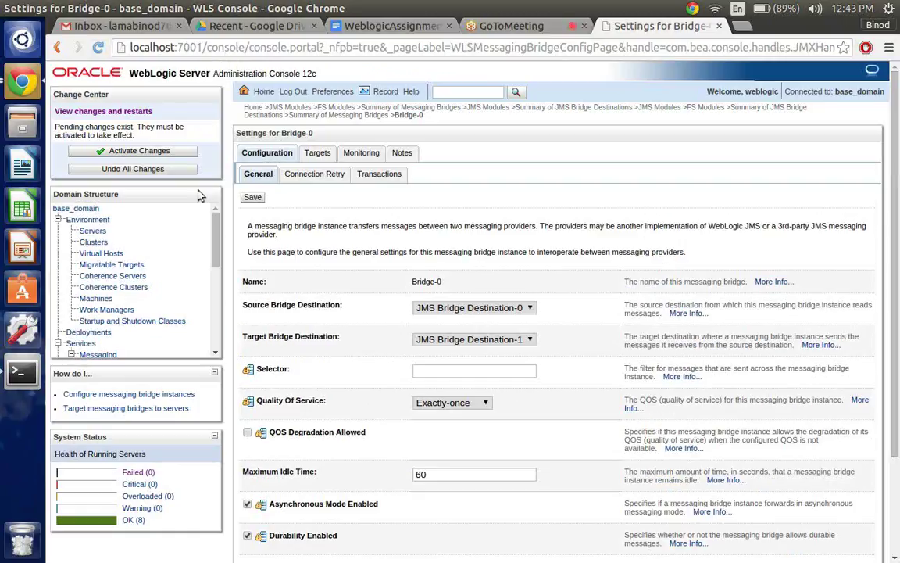
pyautogui.click(156, 151)
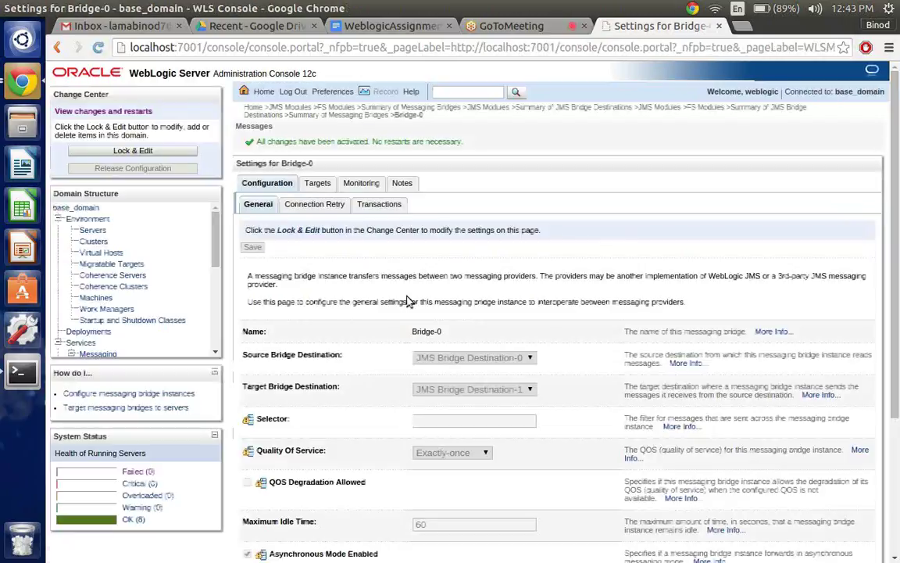
# Lock the configuration for editing, and recheck the general settings and monitoring status of Bridge-0
pyautogui.click(151, 153)
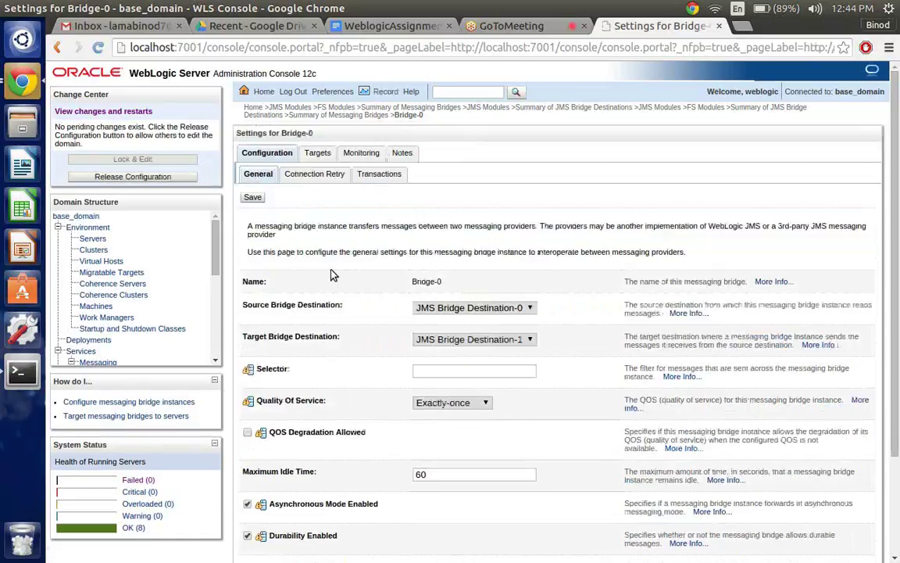
pyautogui.scroll(-3, 331, 274)
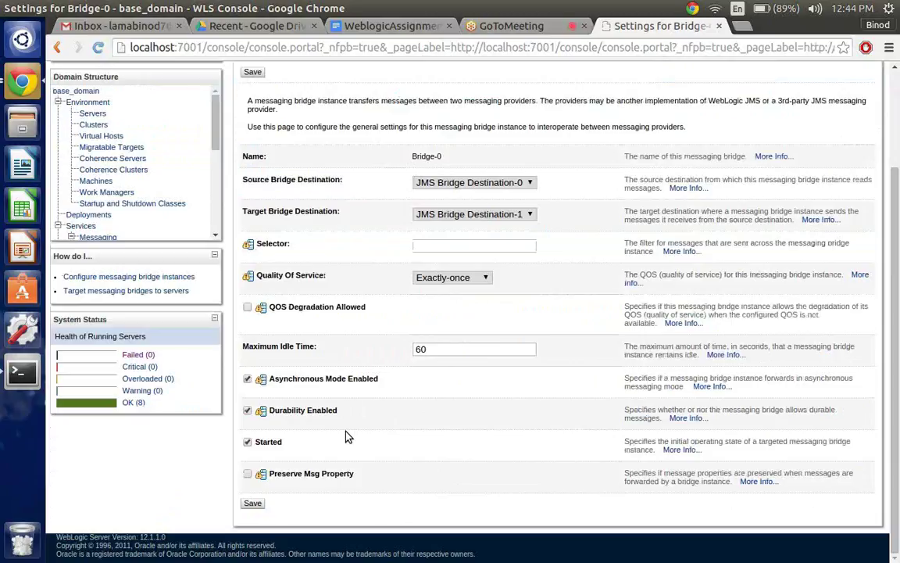
pyautogui.scroll(3, 348, 436)
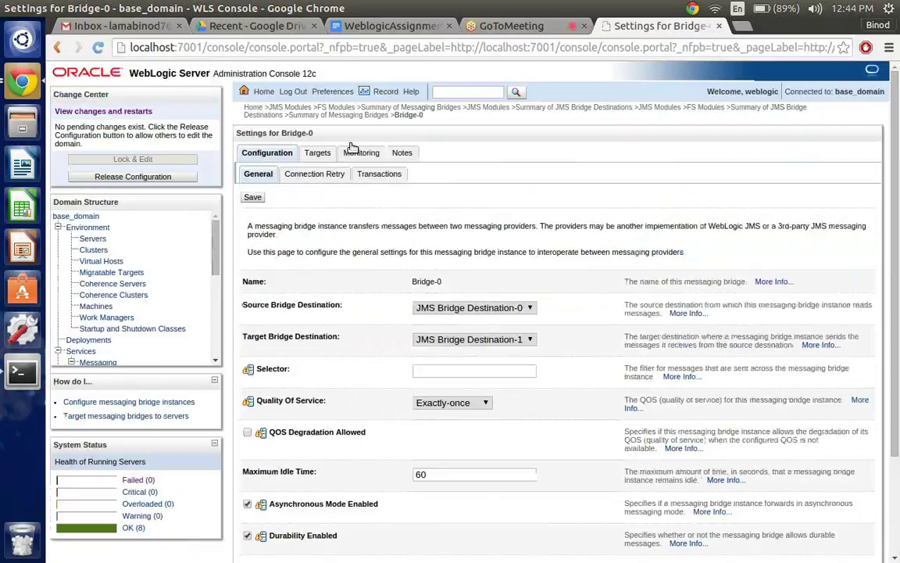
pyautogui.click(353, 149)
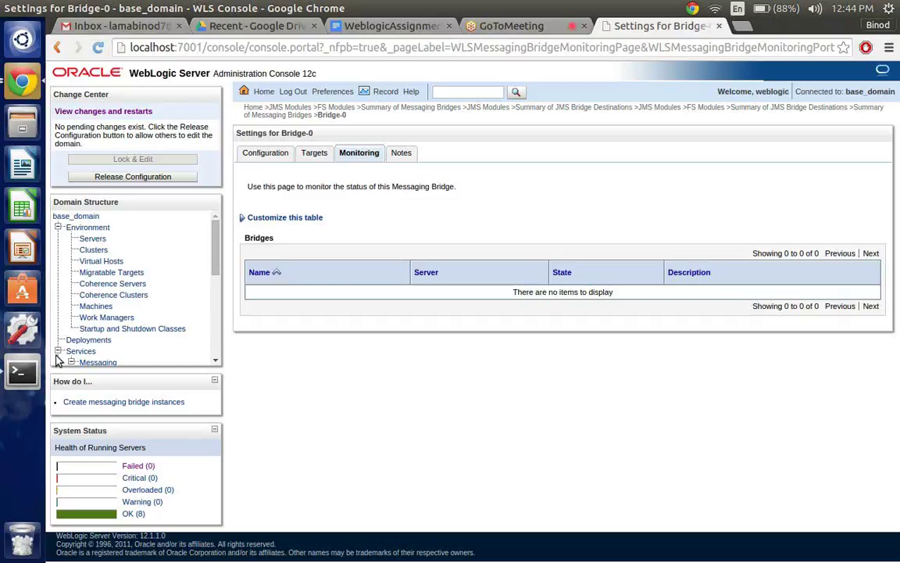
# Check the summary of JMS bridge destinations and the monitoring page for all messaging bridges
pyautogui.scroll(-2, 86, 337)
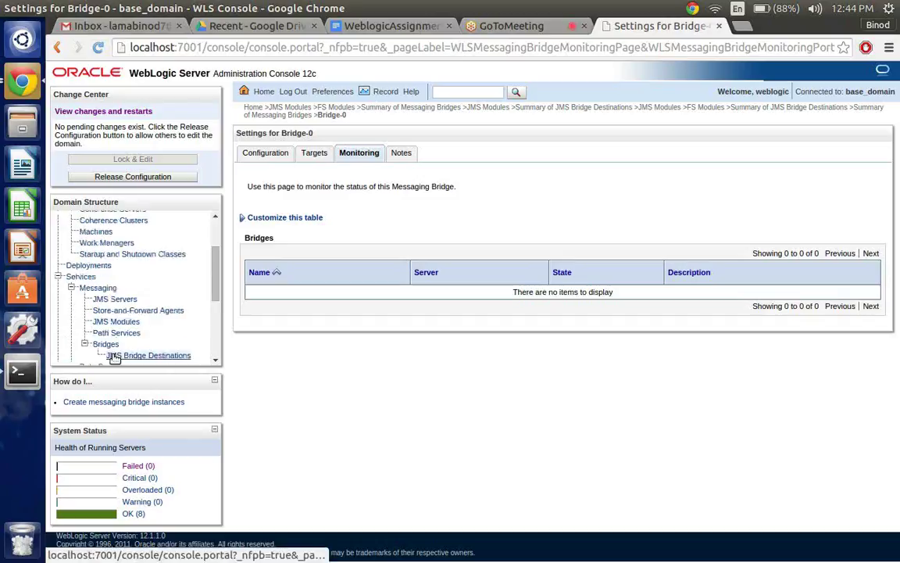
pyautogui.click(148, 356)
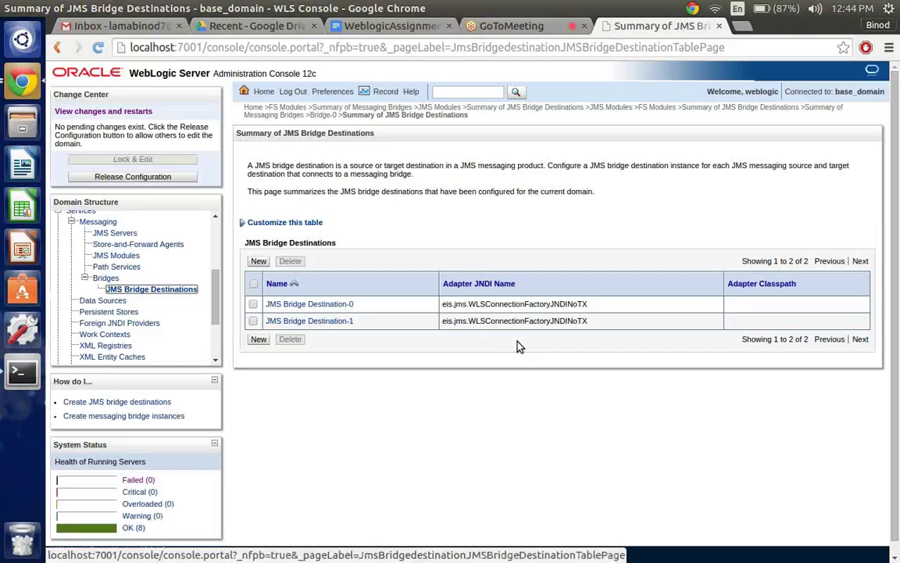
pyautogui.click(103, 281)
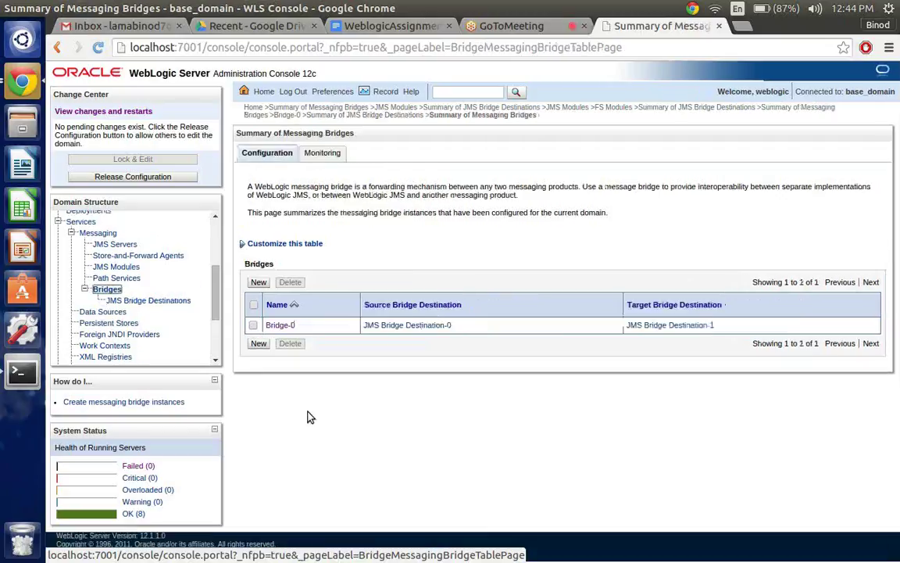
pyautogui.click(322, 153)
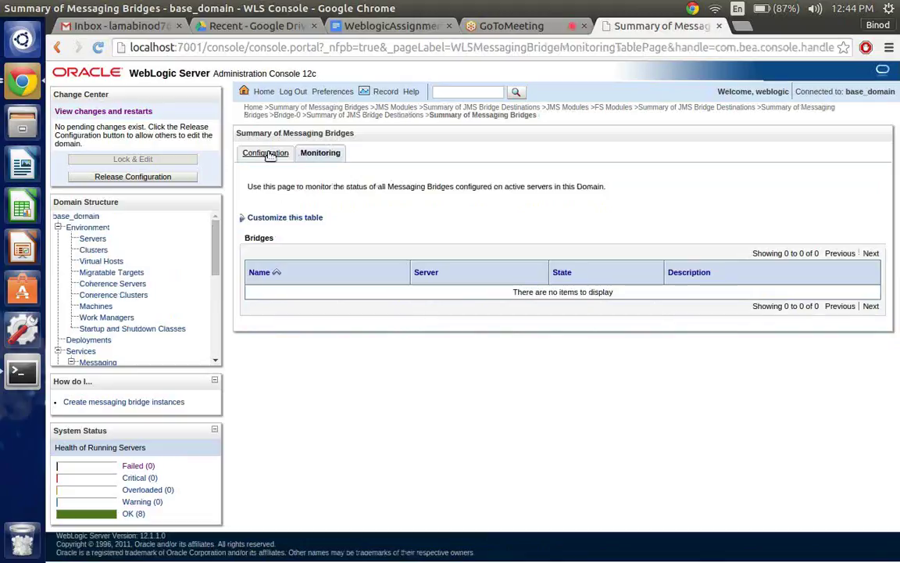
# Reopen Bridge-0 from the messaging bridge summary and examine its general settings down to the Started option
pyautogui.click(269, 154)
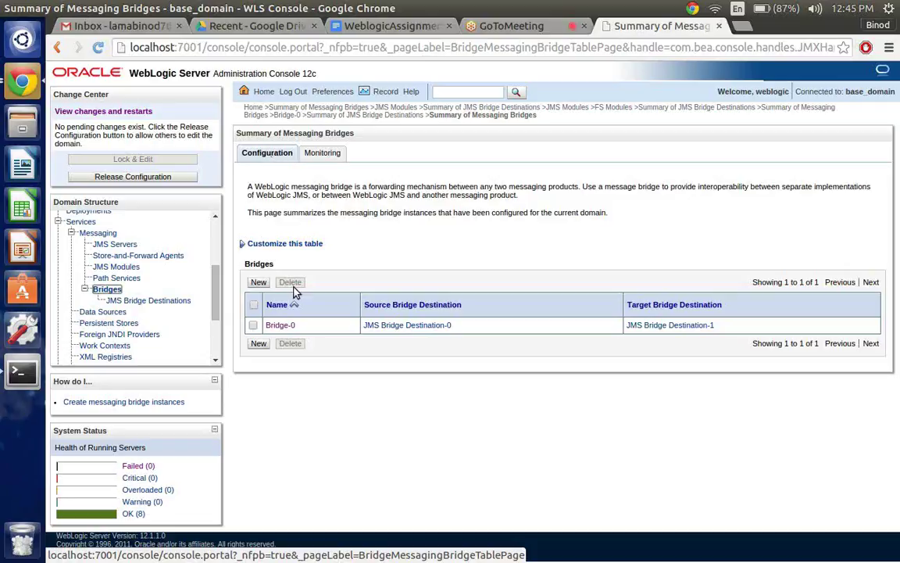
pyautogui.click(279, 325)
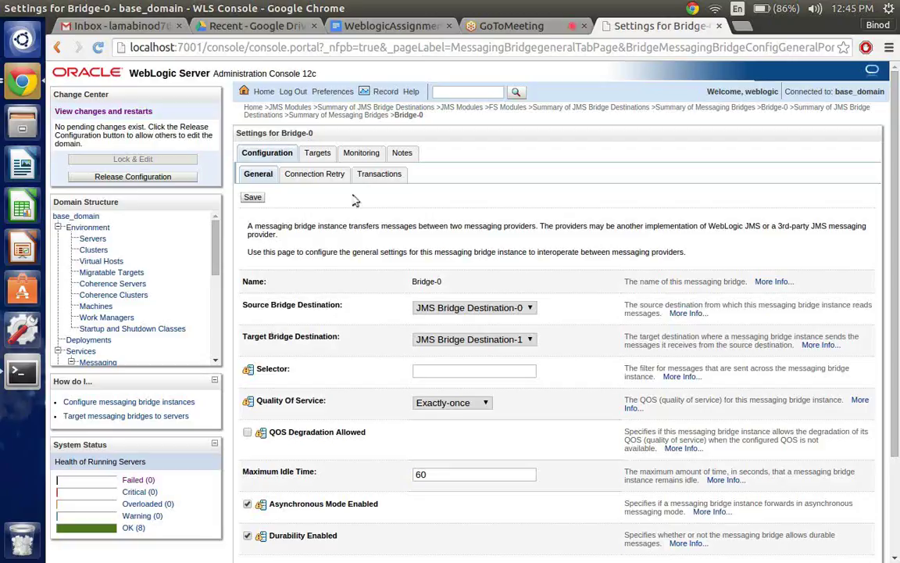
pyautogui.scroll(-3, 423, 377)
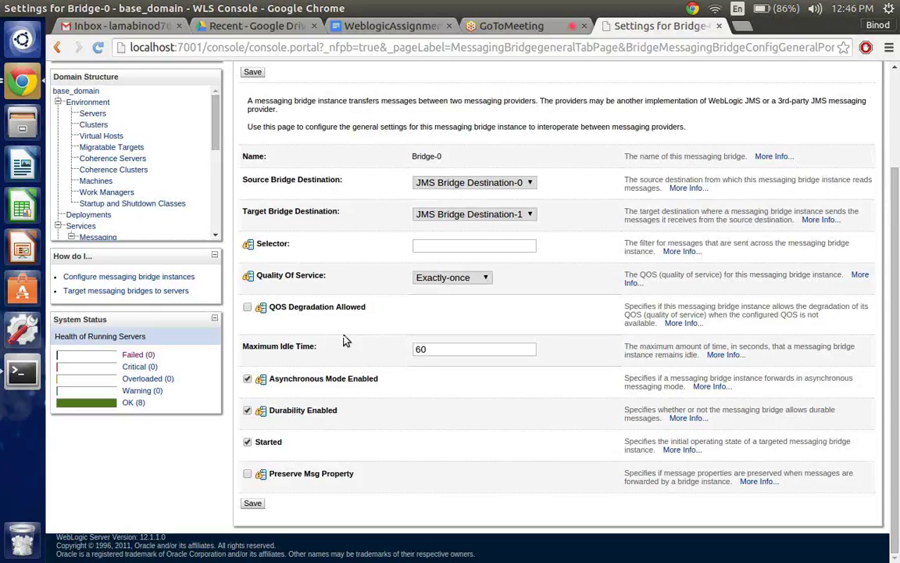
# Switch to the Terminal and list the contents of the WebLogic server/bin directory with ls -lrt
pyautogui.click(23, 374)
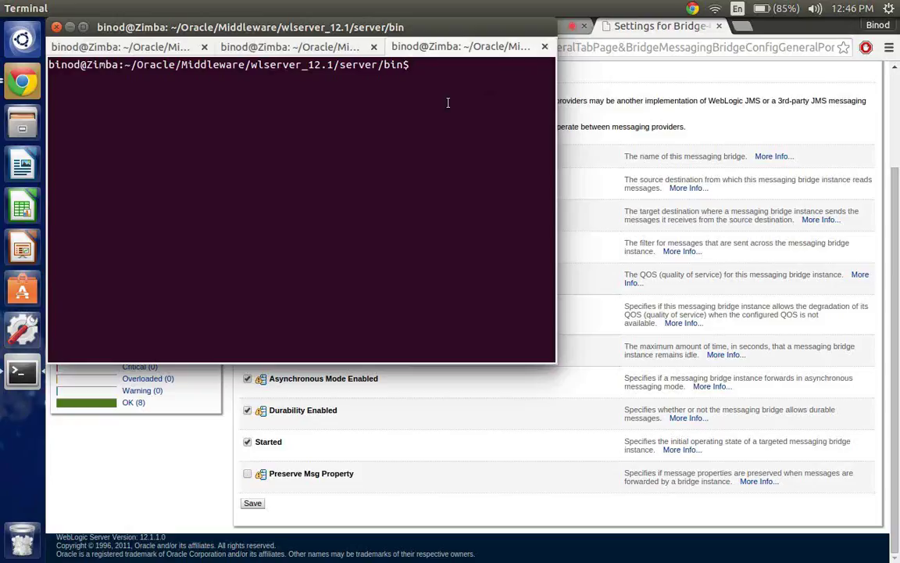
pyautogui.write('ls-let')
pyautogui.press('Return')
pyautogui.write('ls ')
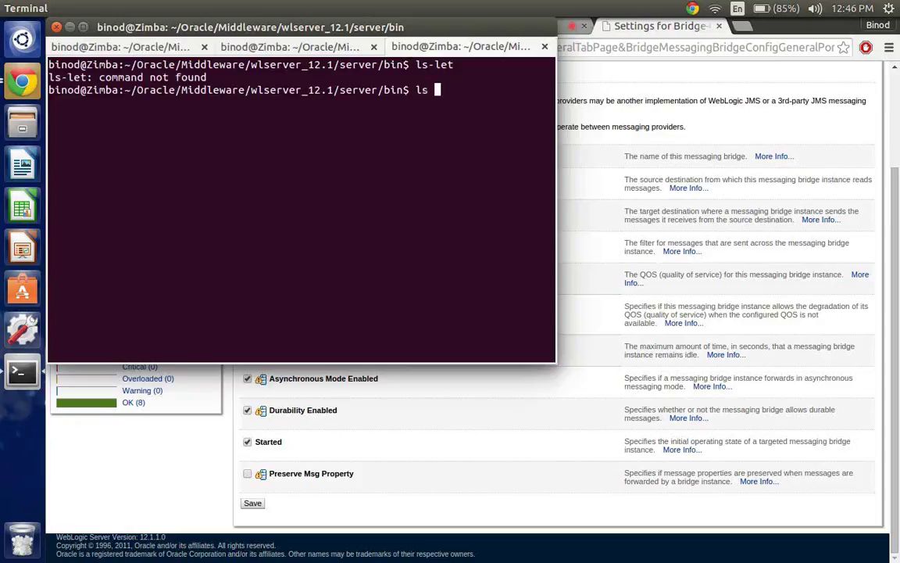
pyautogui.write('-lrt')
pyautogui.press('Return')
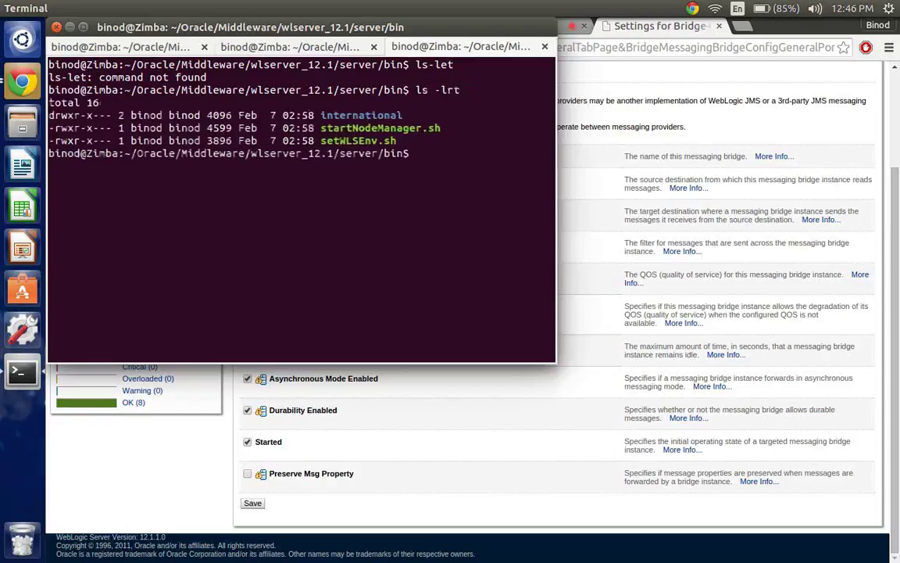
# Switch back to the WebLogic console in Chrome and examine the states of the servers in the Summary of Servers
pyautogui.click(590, 363)
pyautogui.click(87, 115)
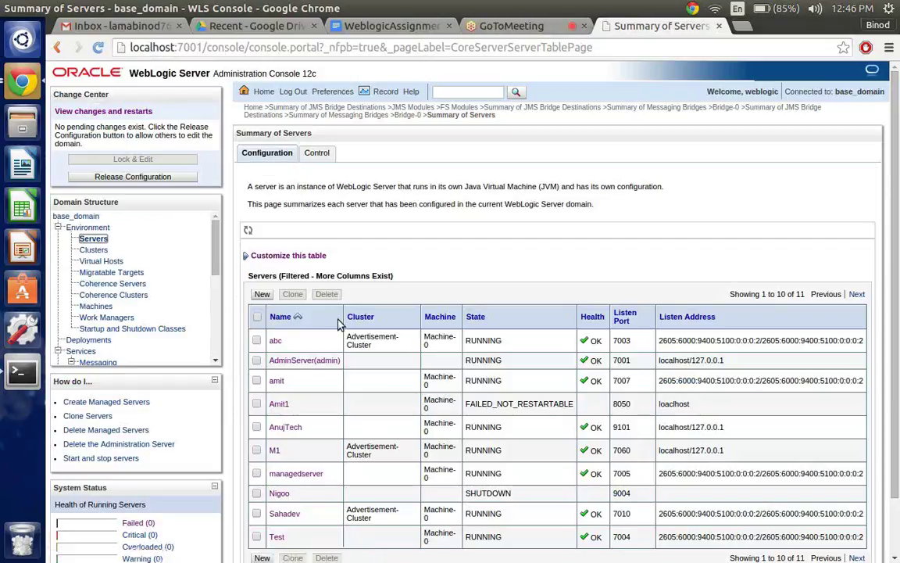
pyautogui.scroll(-2, 340, 325)
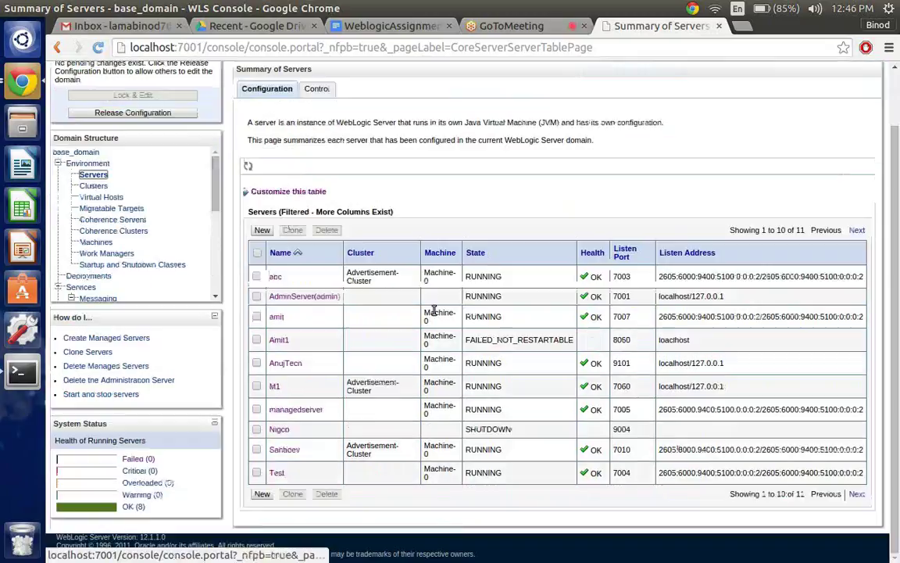
# Switch to the Terminal and move up from server/bin to the Middleware directory, listing the server directory on the way
pyautogui.click(22, 373)
pyautogui.write('cd .')
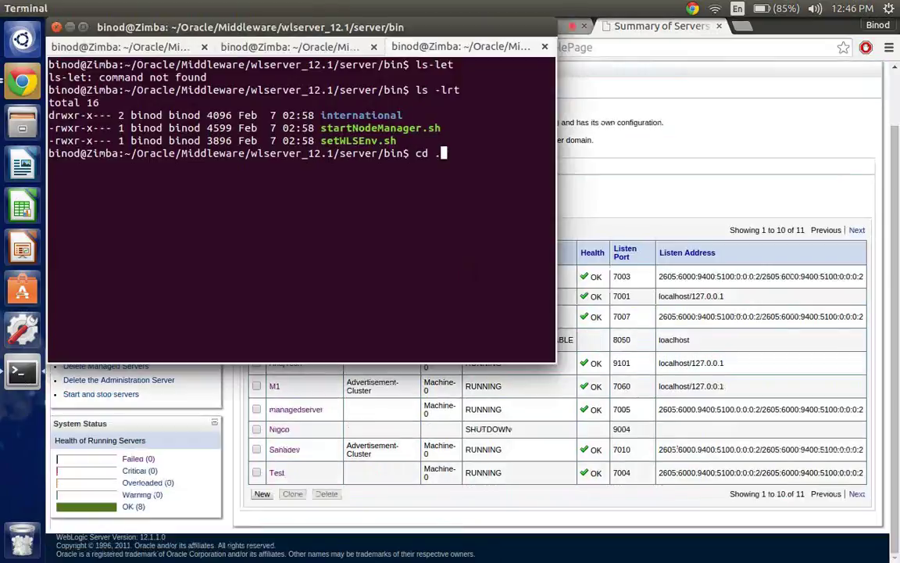
pyautogui.write('.')
pyautogui.press('Return')
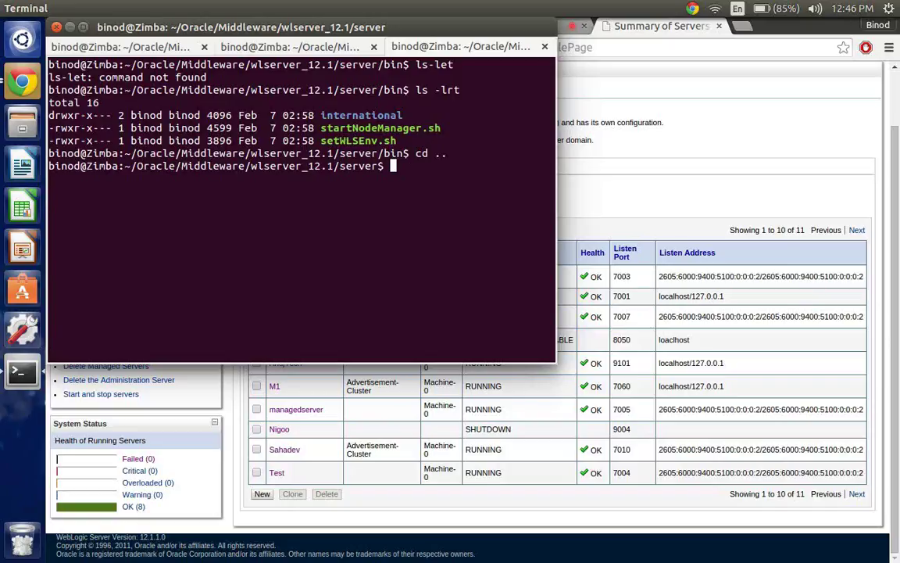
pyautogui.write('ls')
pyautogui.press('Return')
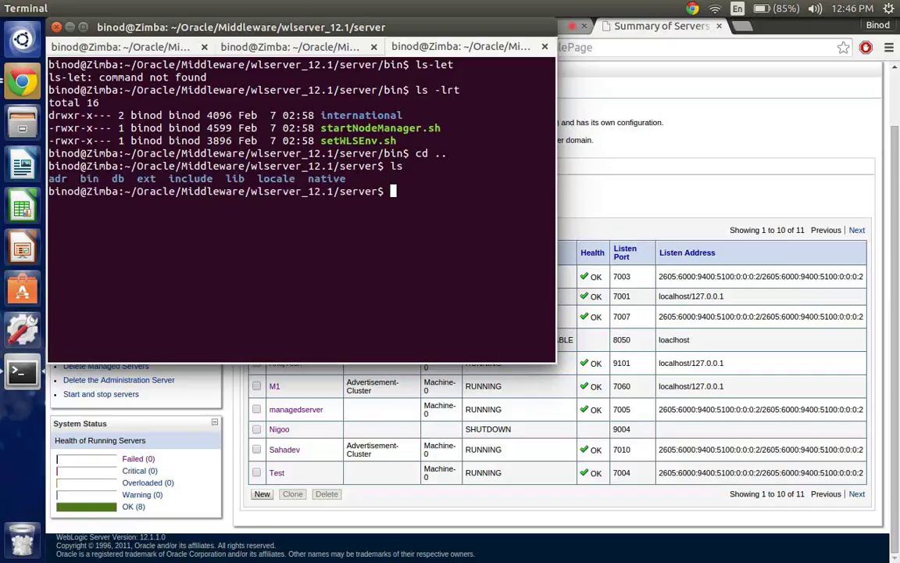
pyautogui.write('cd ..')
pyautogui.press('Return')
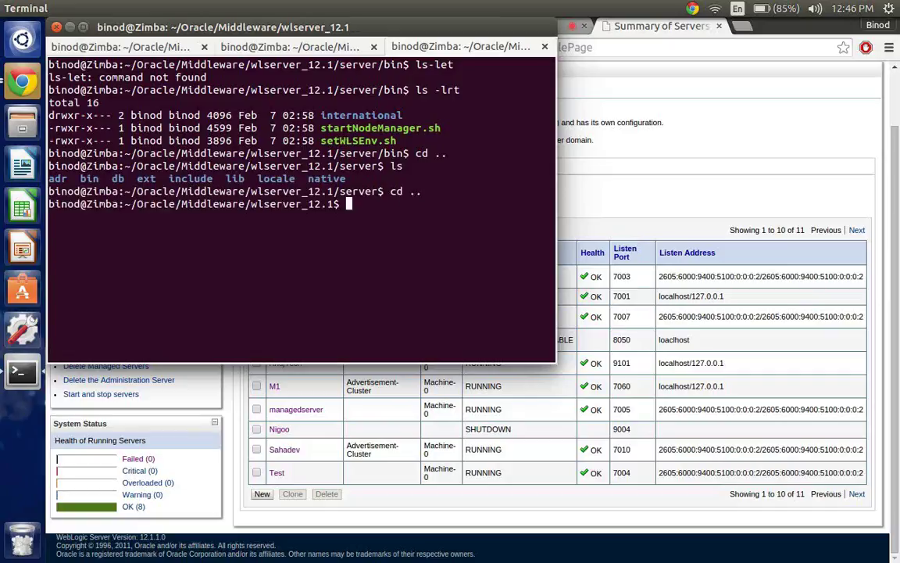
pyautogui.write('cd ..')
pyautogui.press('Return')
# Change from the Middleware directory into user_projects/domains/base_domain
pyautogui.write('cd us')
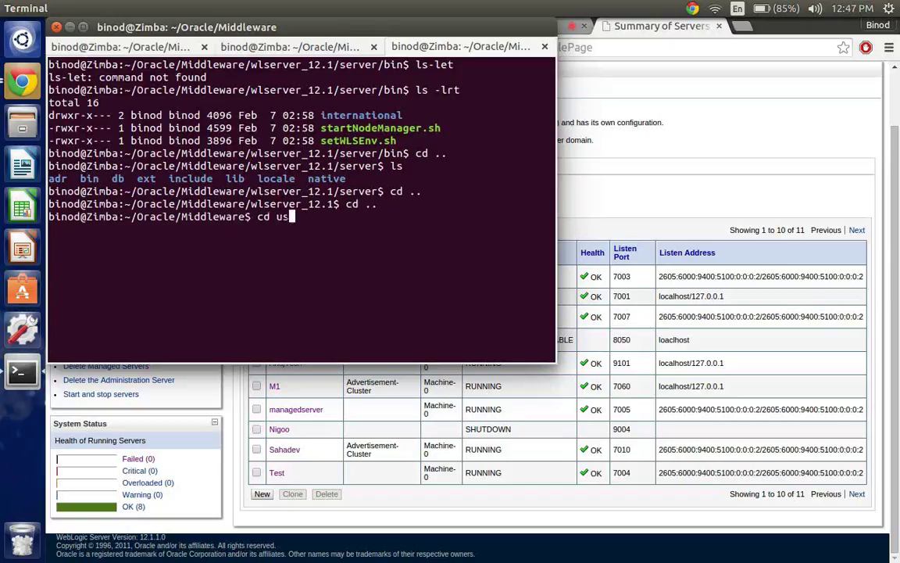
pyautogui.press('Tab')
pyautogui.press('Return')
pyautogui.write('cd do')
pyautogui.press('Tab')
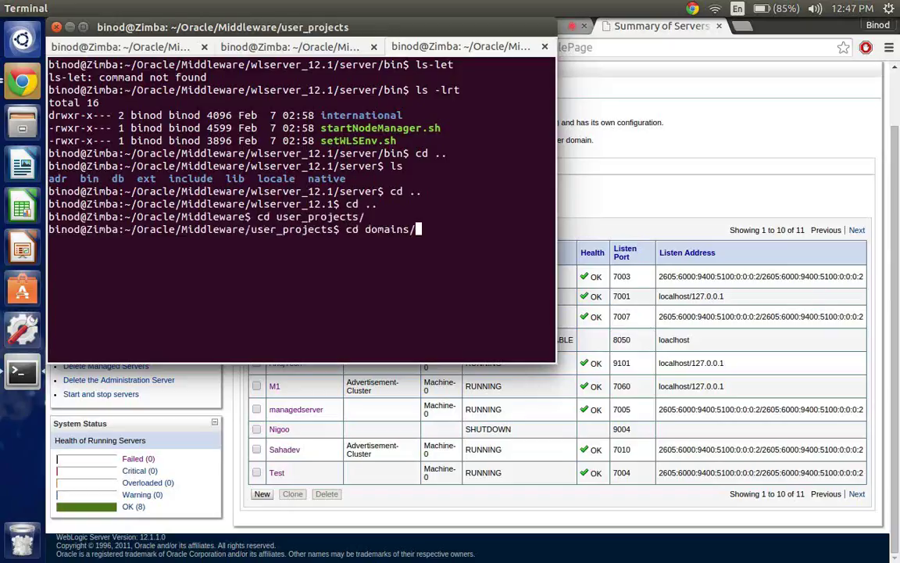
pyautogui.press('Return')
pyautogui.write('cd')
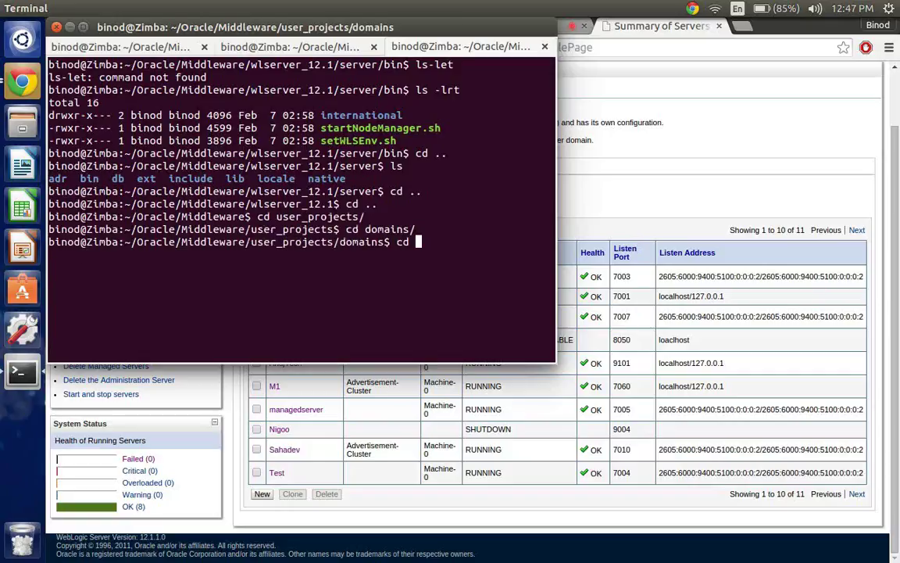
pyautogui.write(' b')
pyautogui.press('Tab')
pyautogui.press('Return')
# List the contents of base_domain, and enter its servers directory and list the server folders there
pyautogui.write('l')
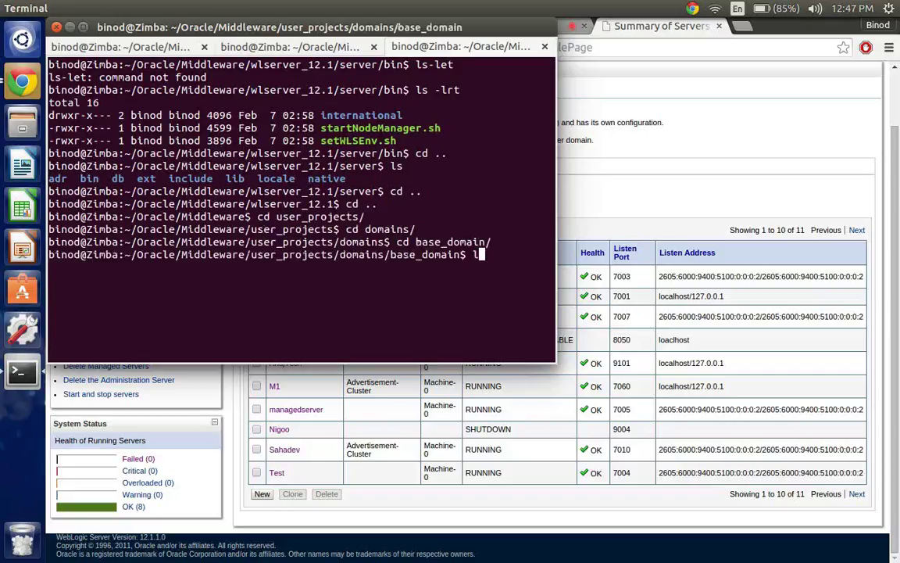
pyautogui.write('s')
pyautogui.press('Return')
pyautogui.write('cd s')
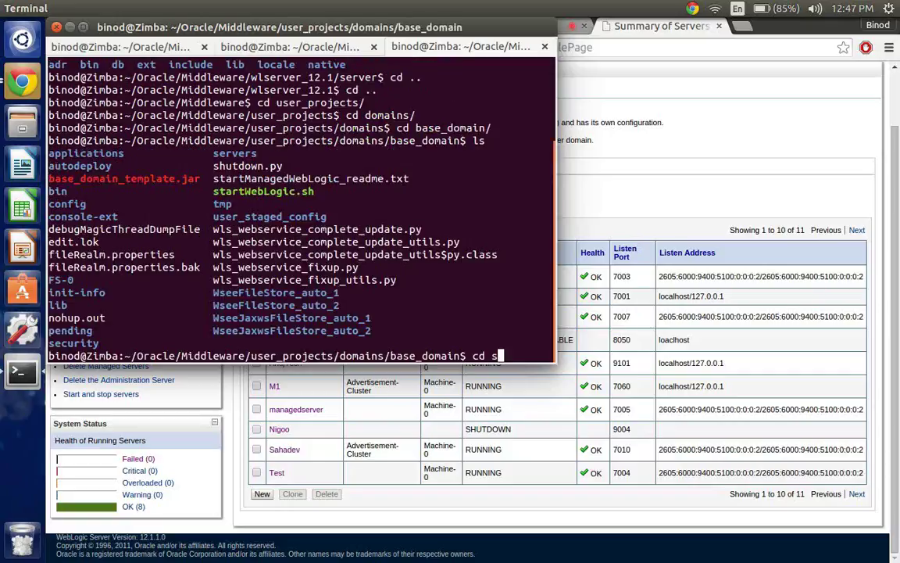
pyautogui.press('Tab')
pyautogui.press('Return')
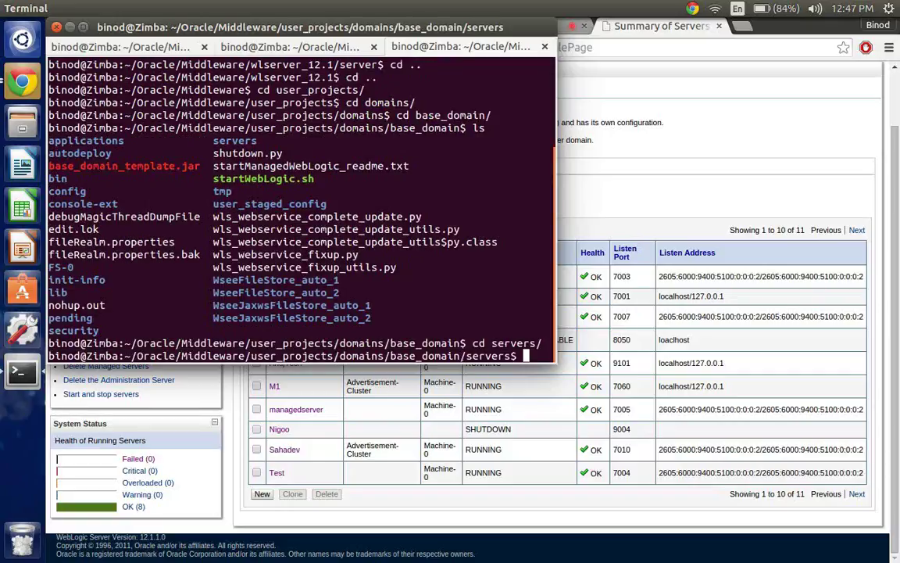
pyautogui.write('ls')
pyautogui.press('Return')
# Change into the amit server's directory and list its contents
pyautogui.write('cd ')
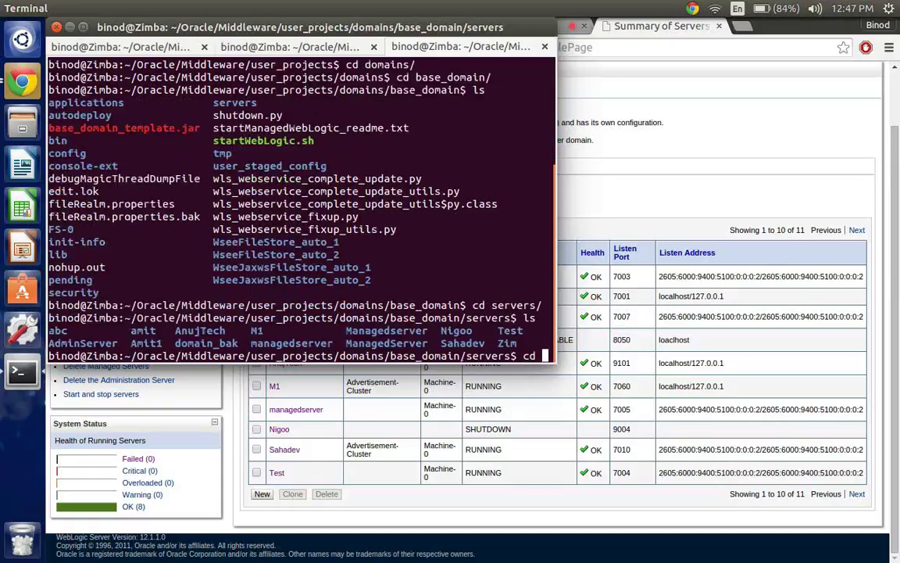
pyautogui.write('am')
pyautogui.press('Tab')
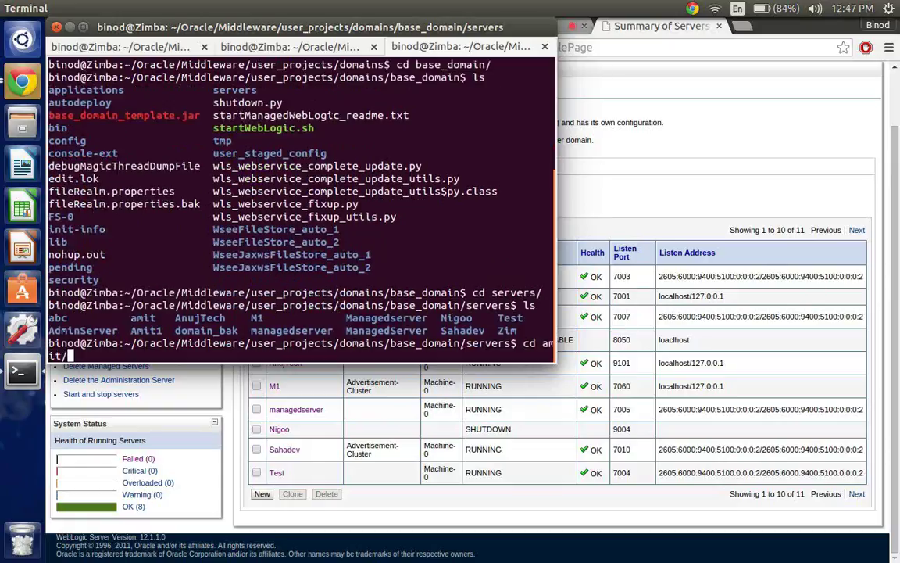
pyautogui.press('Return')
pyautogui.write('ls')
pyautogui.press('Return')
# Change into the amit server's logs directory and list the log files by modification time with ls -lrt
pyautogui.write('cd log')
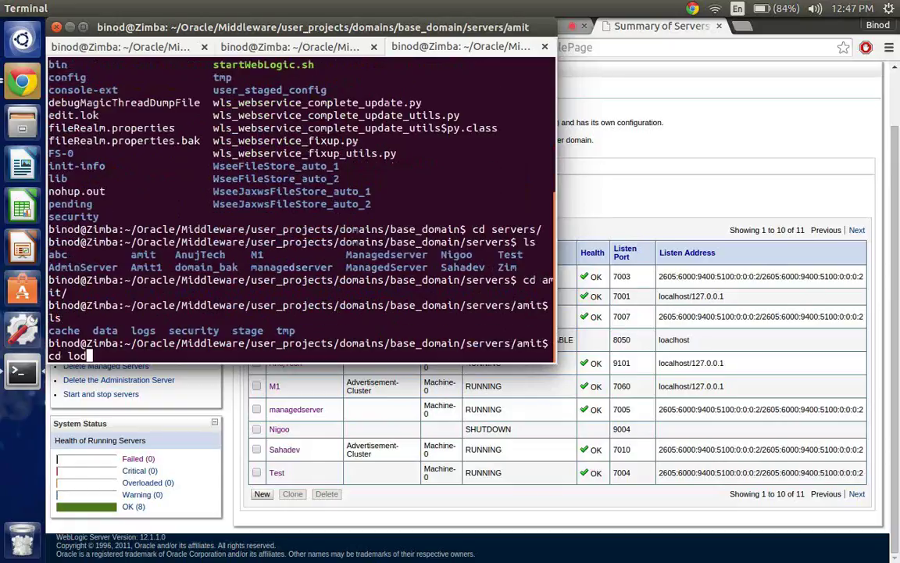
pyautogui.press('Tab')
pyautogui.press('Return')
pyautogui.write('ls -')
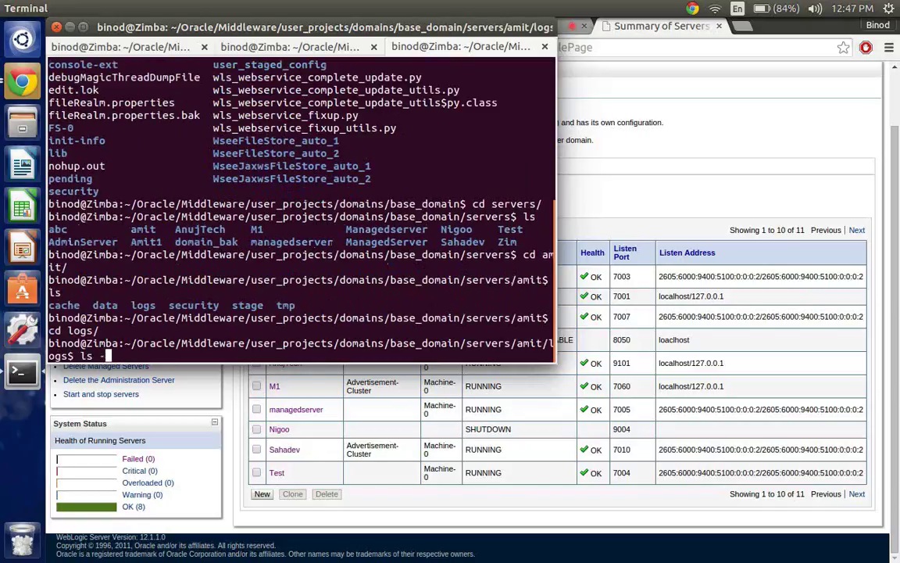
pyautogui.write('lrt')
pyautogui.press('Return')
# Open amit.log with less and go to the end of the file to read the latest messaging bridge entries
pyautogui.write('le')
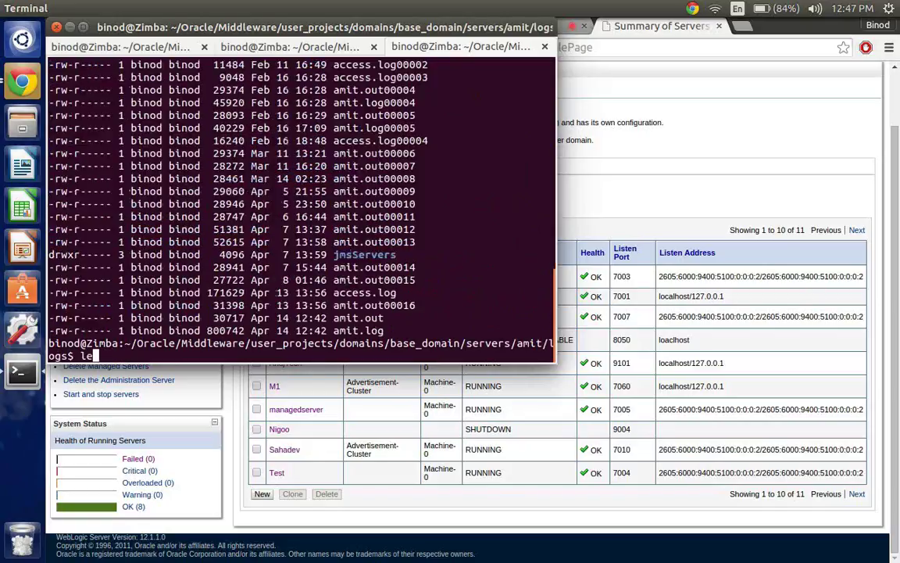
pyautogui.write('ssami')
pyautogui.press('BackSpace')
pyautogui.press('BackSpace')
pyautogui.press('BackSpace')
pyautogui.write('amit.lo')
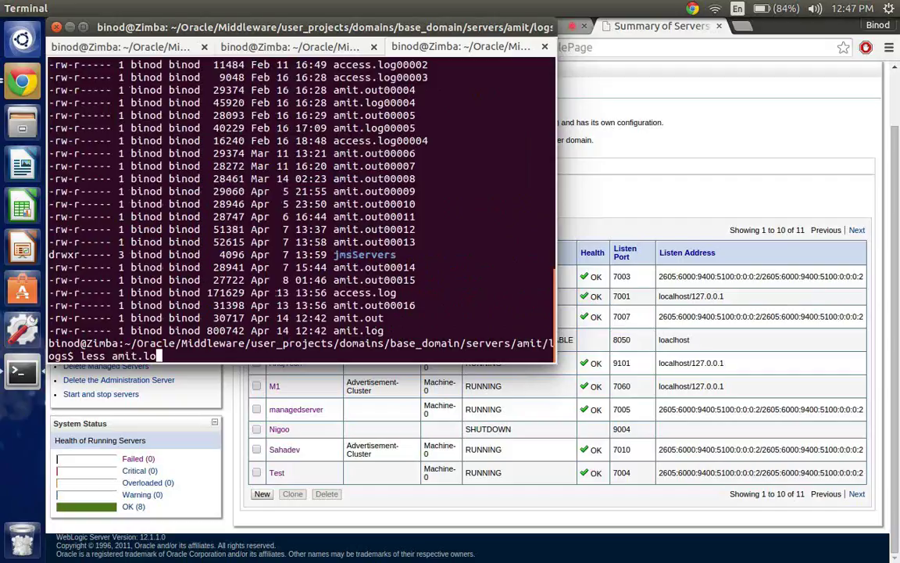
pyautogui.write('g')
pyautogui.press('Return')
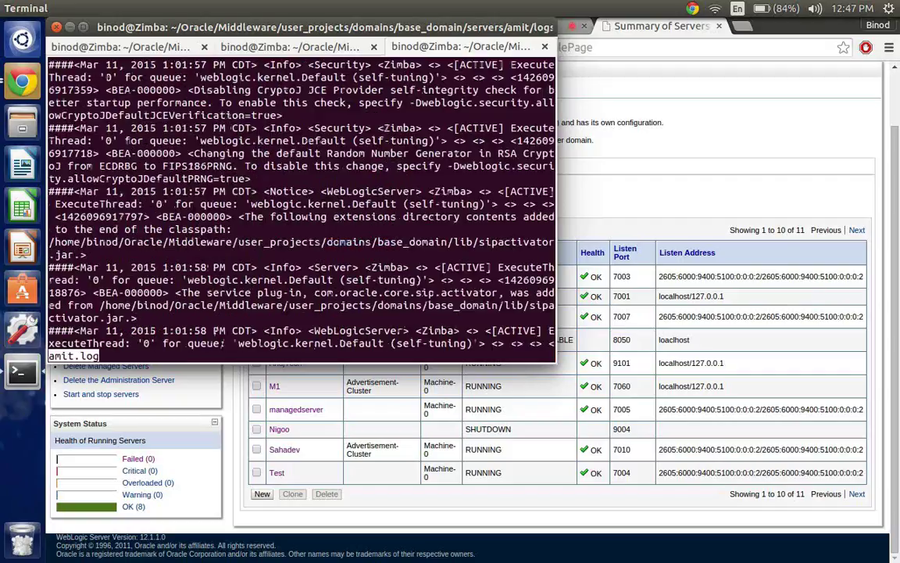
pyautogui.hotkey('shift', 'g')
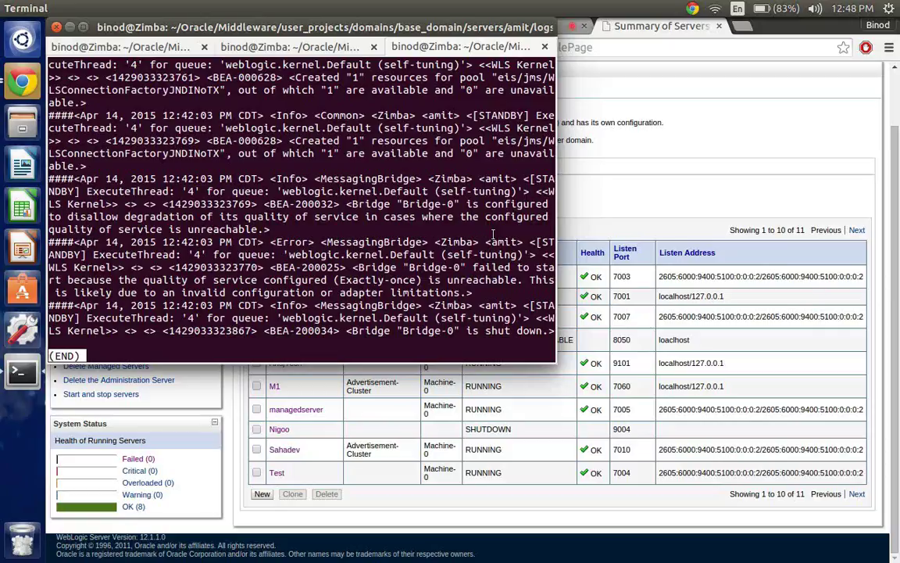
# Switch to the WebLogic console in Chrome, open Bridge-0 from the messaging bridges and set its Quality Of Service to Duplicate-okay
pyautogui.hotkey('alt', 'Tab')
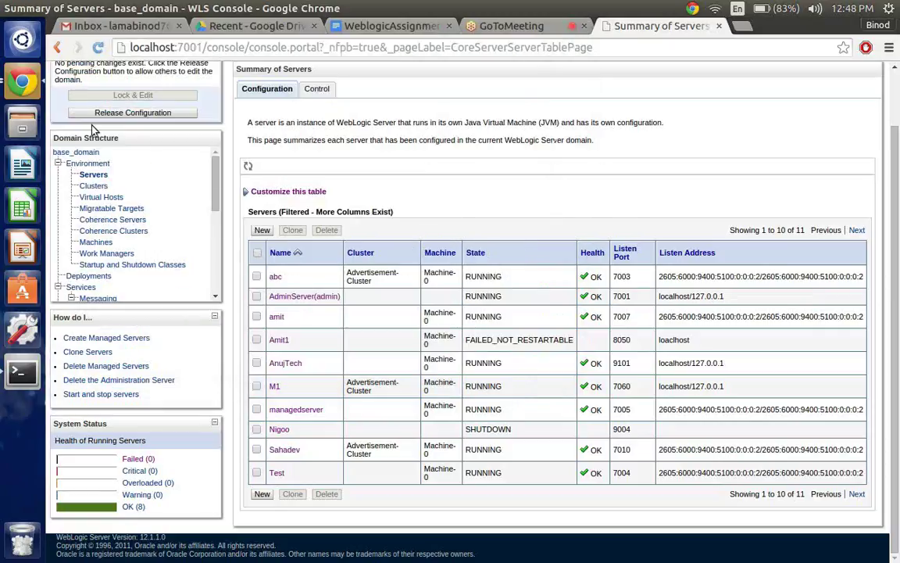
pyautogui.scroll(-2, 95, 258)
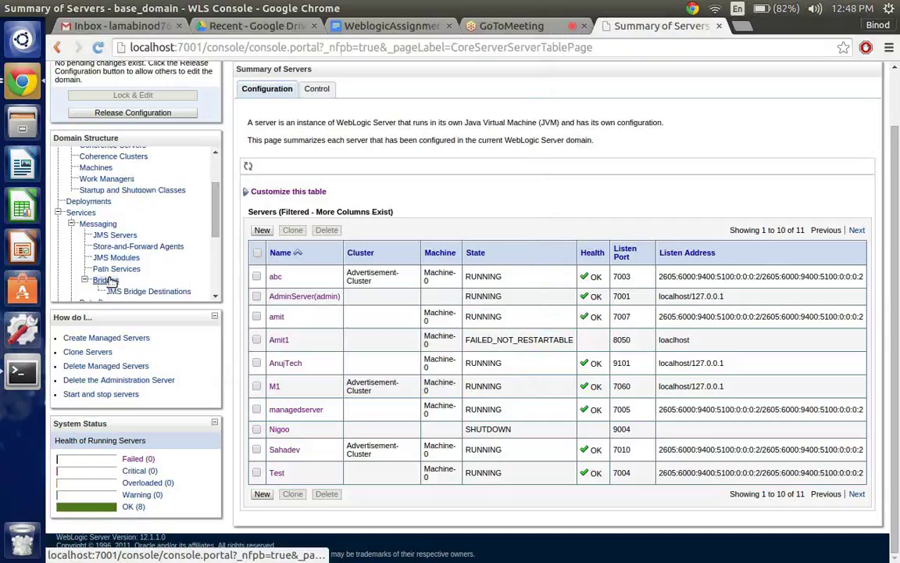
pyautogui.click(106, 280)
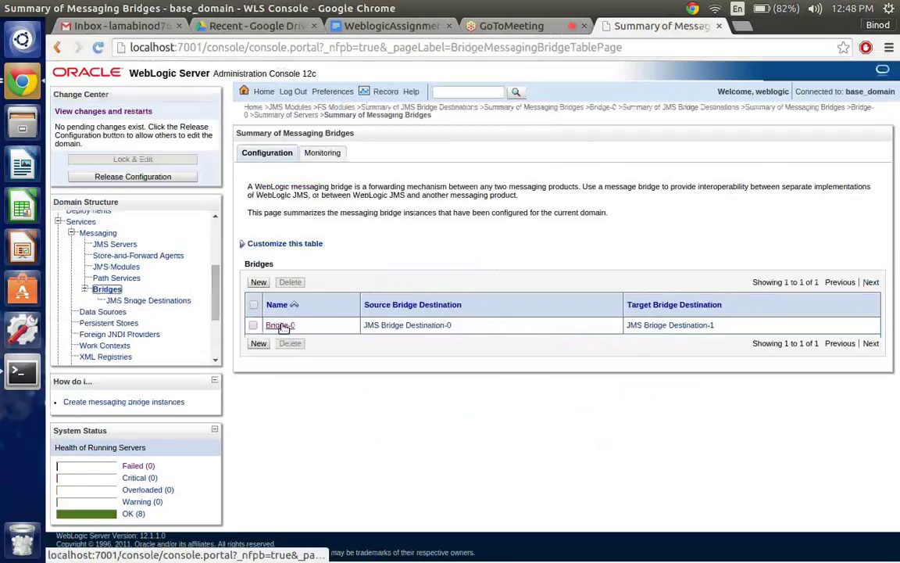
pyautogui.click(280, 325)
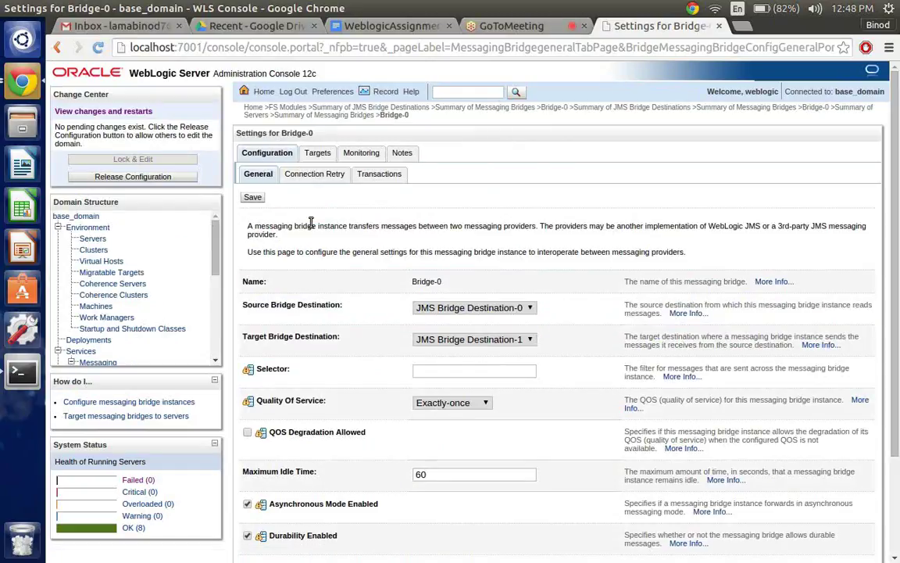
pyautogui.scroll(-2, 311, 223)
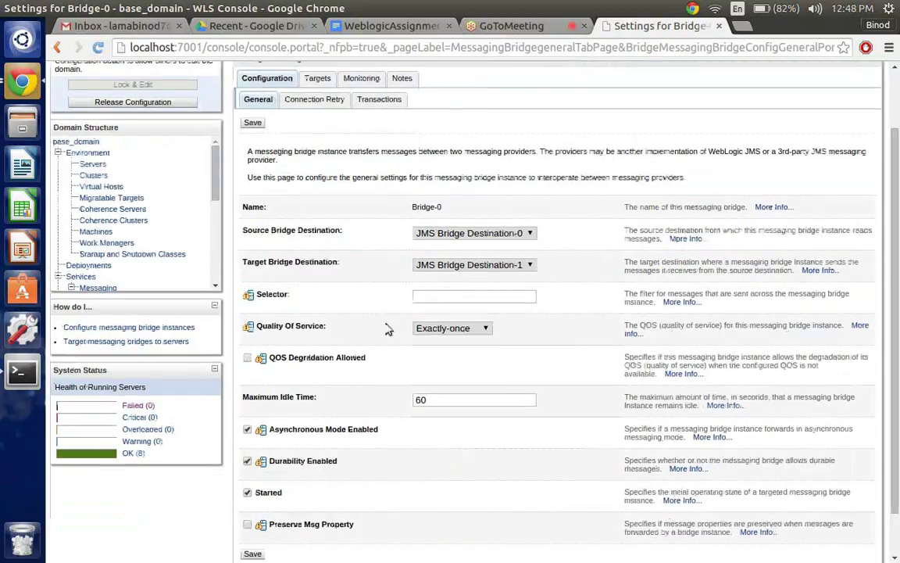
pyautogui.click(440, 329)
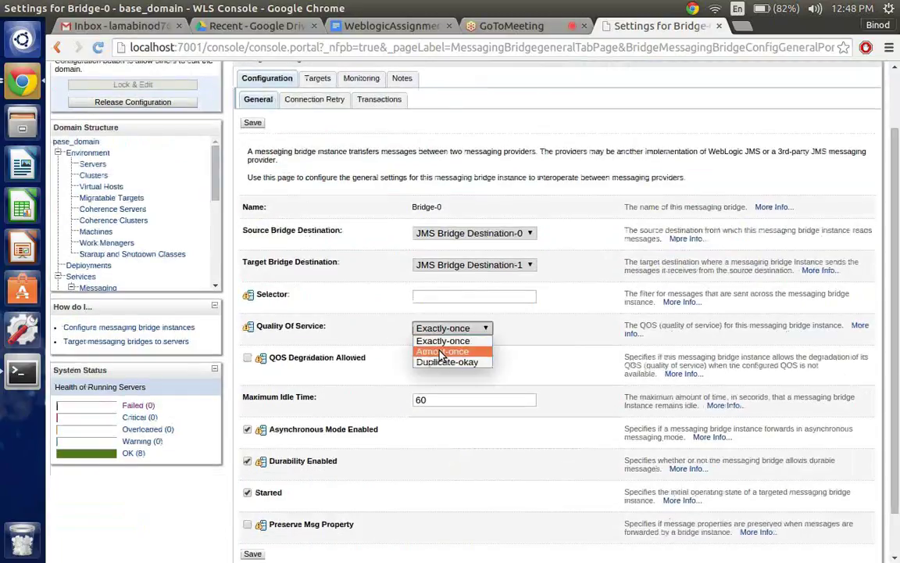
pyautogui.click(463, 364)
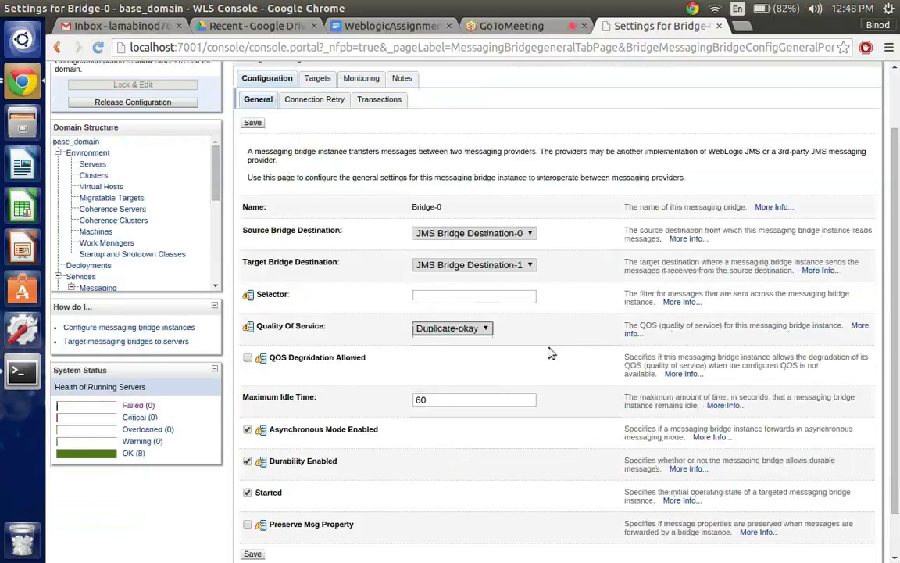
pyautogui.scroll(-1, 552, 353)
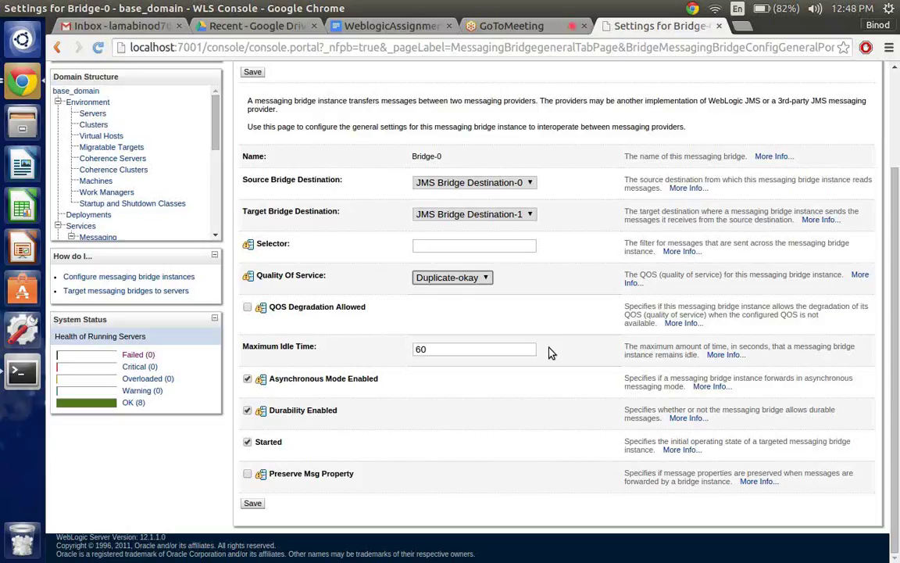
pyautogui.scroll(1, 550, 353)
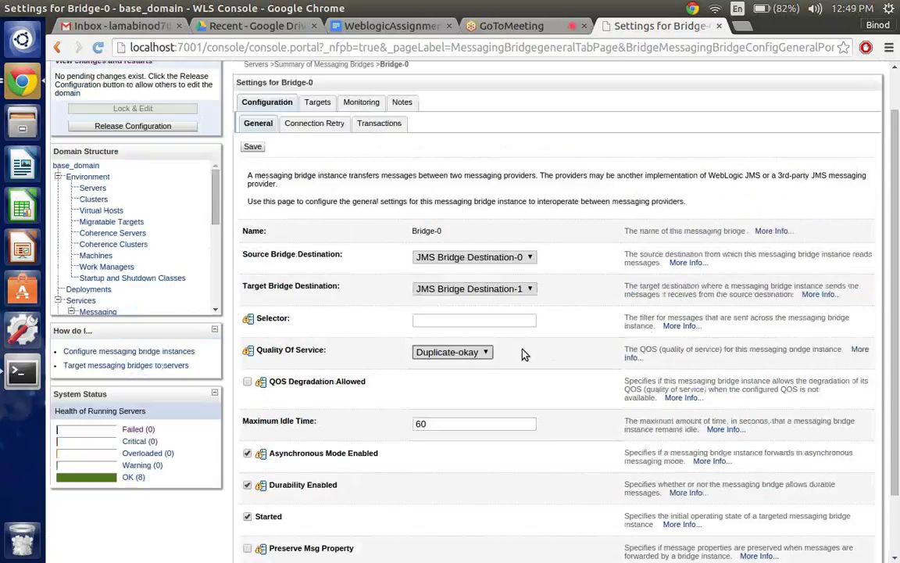
# Recheck the end of amit.log in the Terminal, and save and activate the Bridge-0 changes in the Chrome console
pyautogui.click(18, 371)
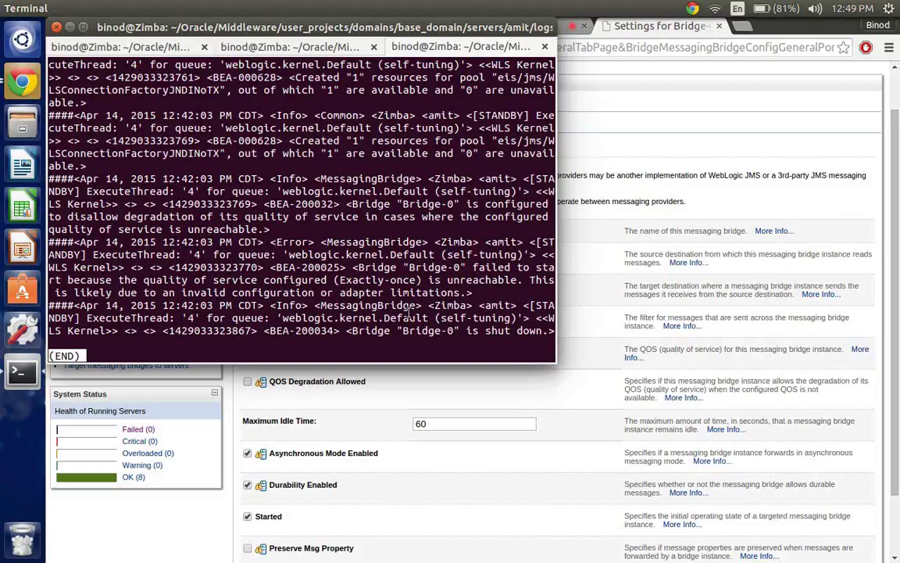
pyautogui.click(617, 76)
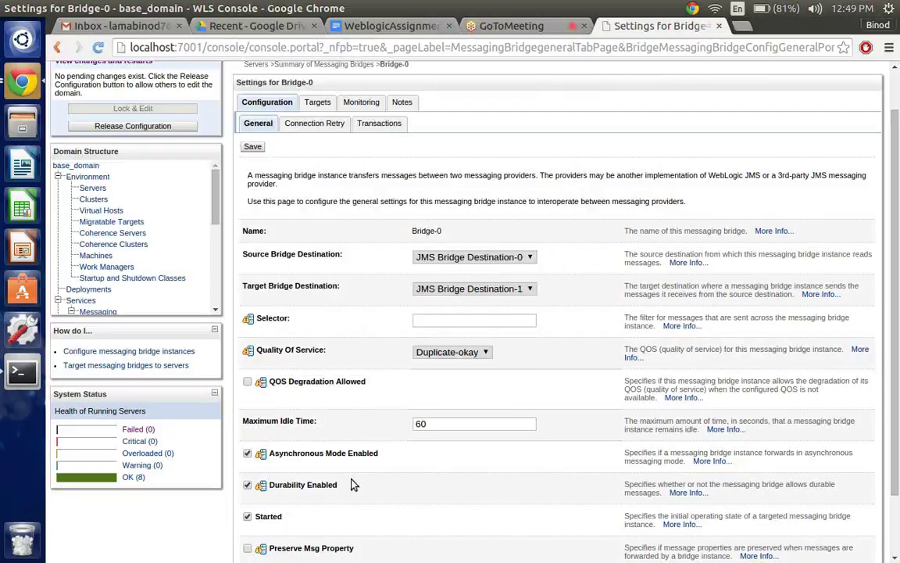
pyautogui.scroll(-2, 351, 485)
pyautogui.click(252, 504)
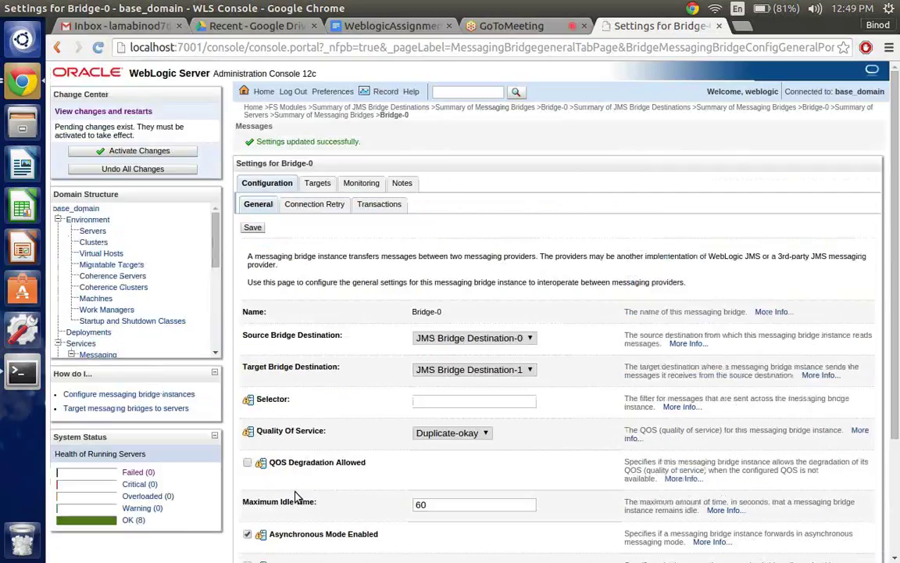
pyautogui.click(148, 154)
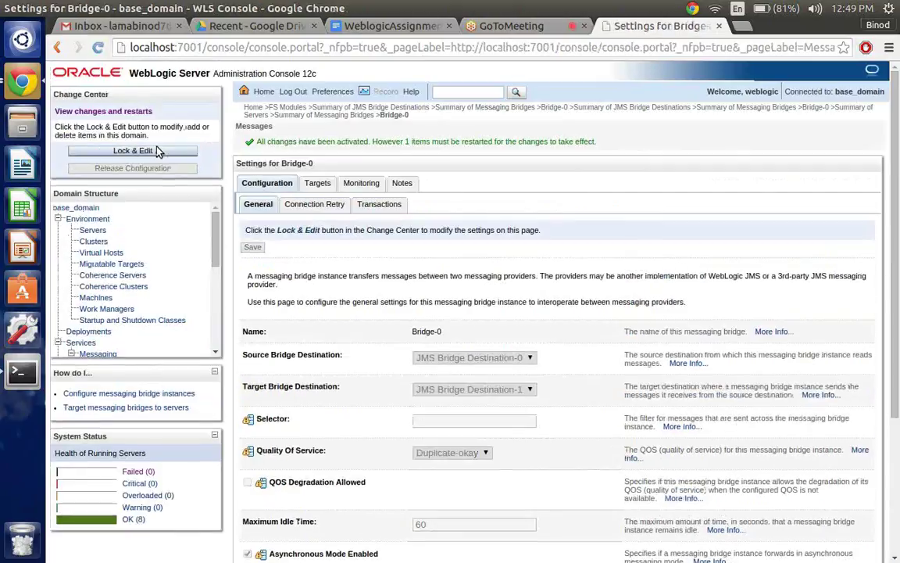
# Lock the domain configuration for editing again and switch back to the amit.log view in the Terminal
pyautogui.click(159, 151)
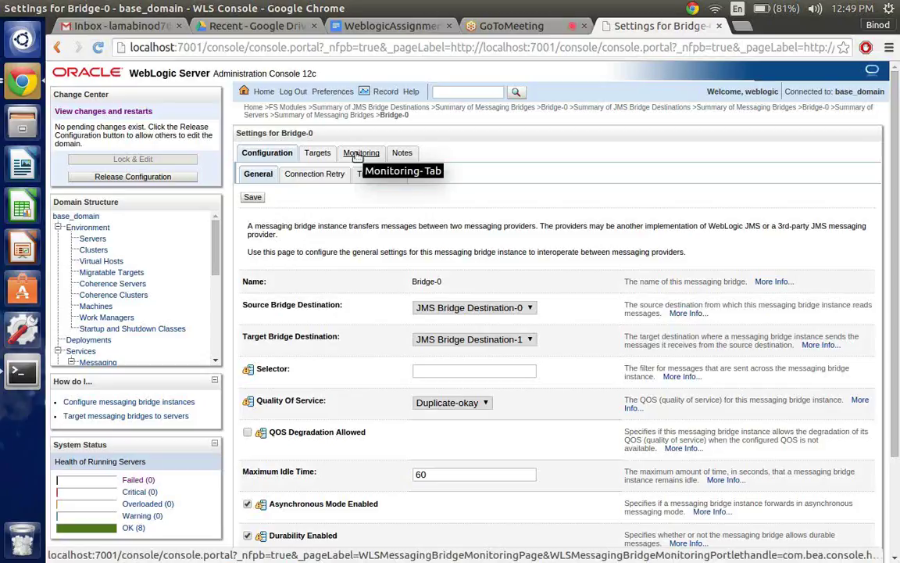
pyautogui.click(17, 373)
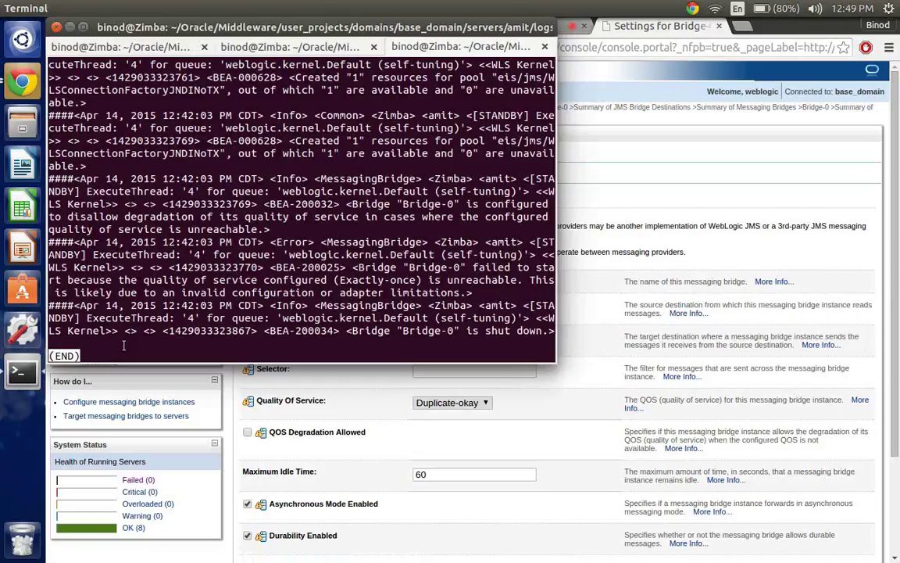
# Switch to the WebLogic console in Chrome and release the configuration edit lock
pyautogui.click(580, 389)
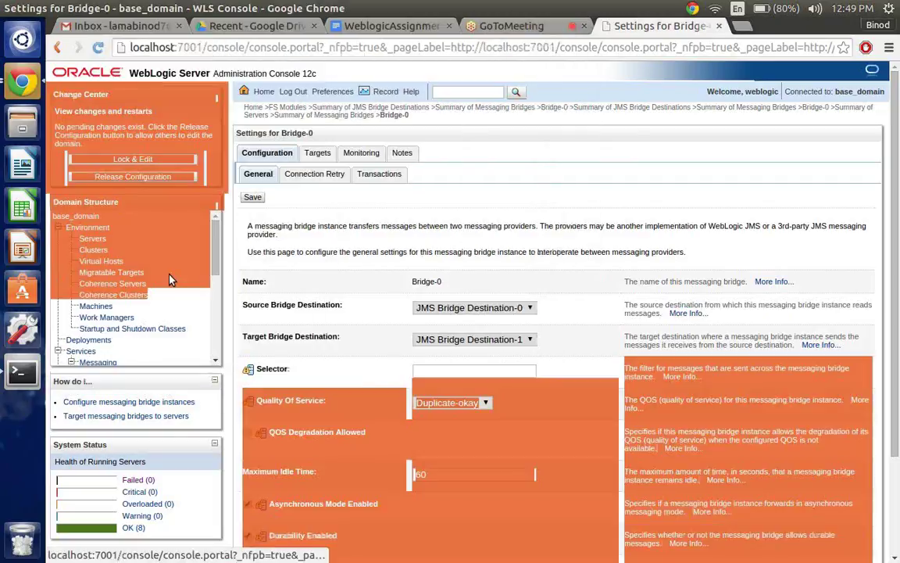
pyautogui.scroll(-4, 157, 294)
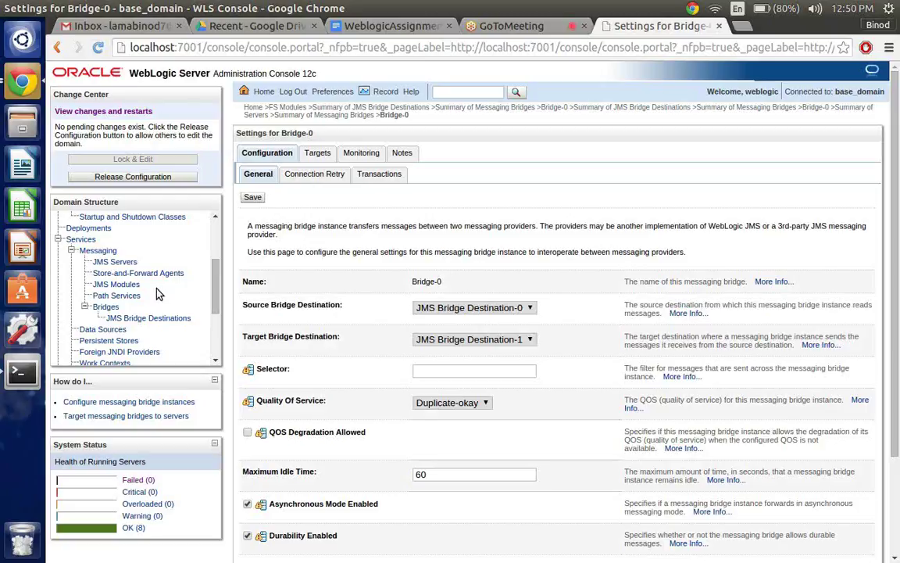
pyautogui.click(135, 177)
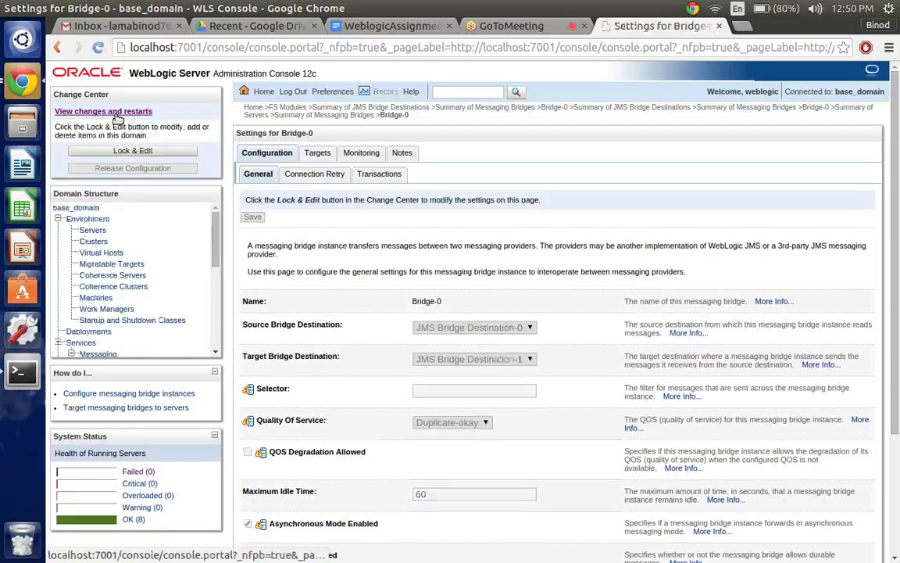
# Restart the managed server amit from the restart checklist of changes
pyautogui.click(116, 112)
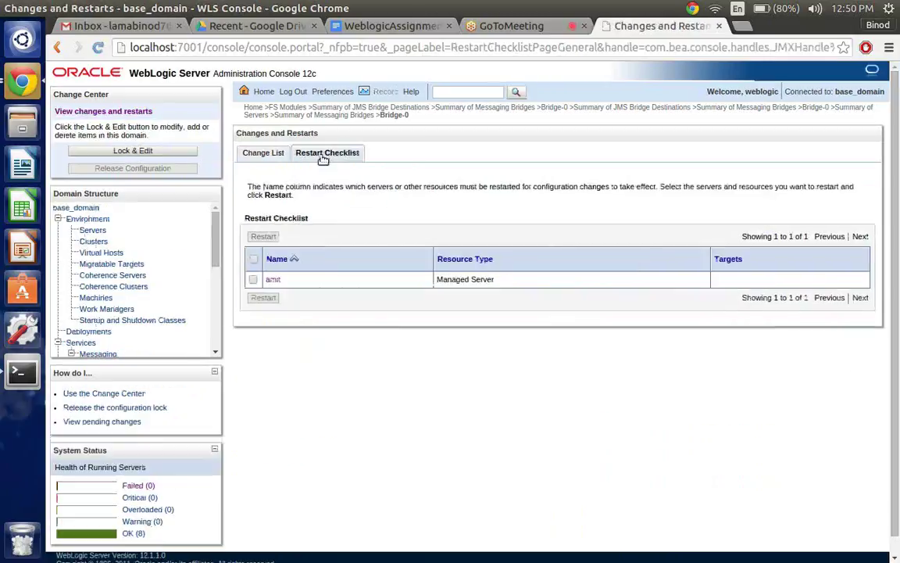
pyautogui.click(253, 280)
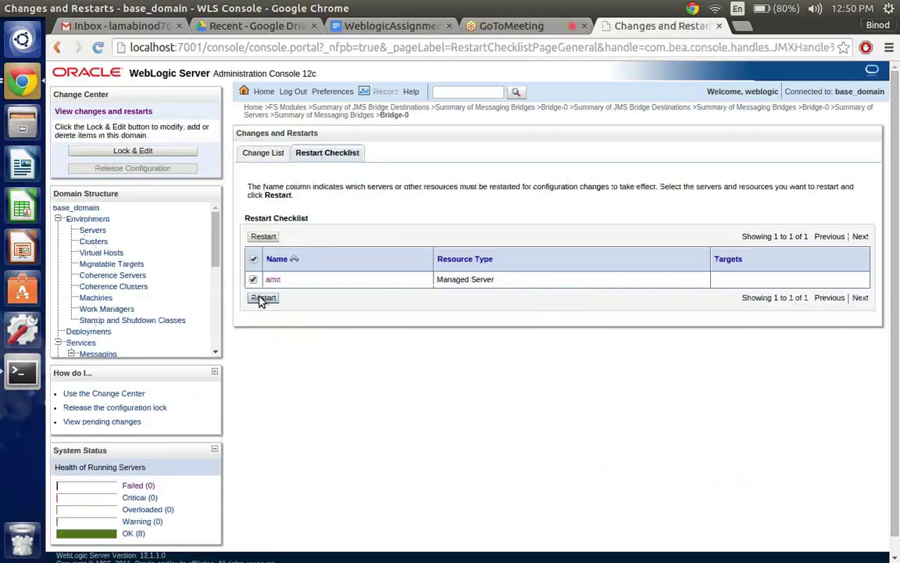
pyautogui.click(264, 298)
pyautogui.click(250, 233)
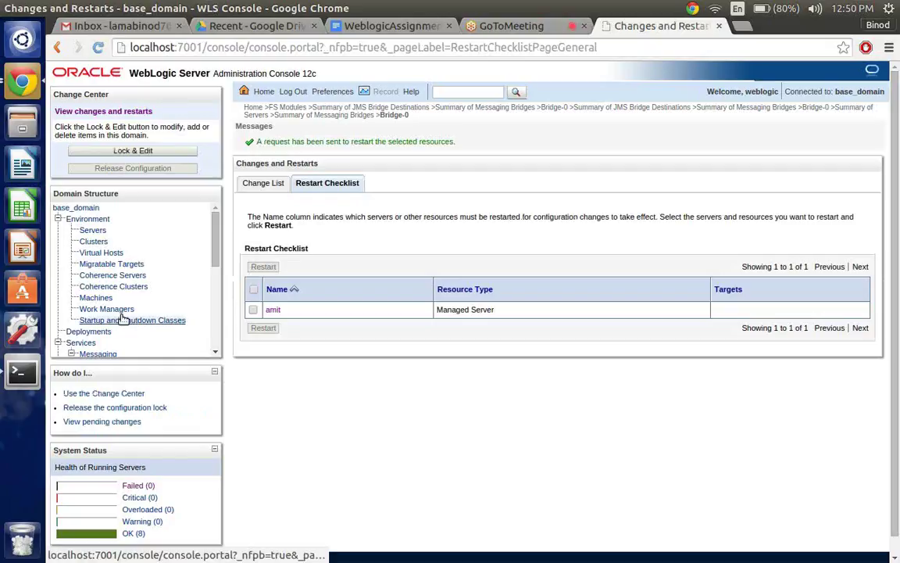
# Open the messaging bridge Bridge-0, lock the configuration for editing, and view the bridge's refreshed monitoring status
pyautogui.scroll(-3, 122, 318)
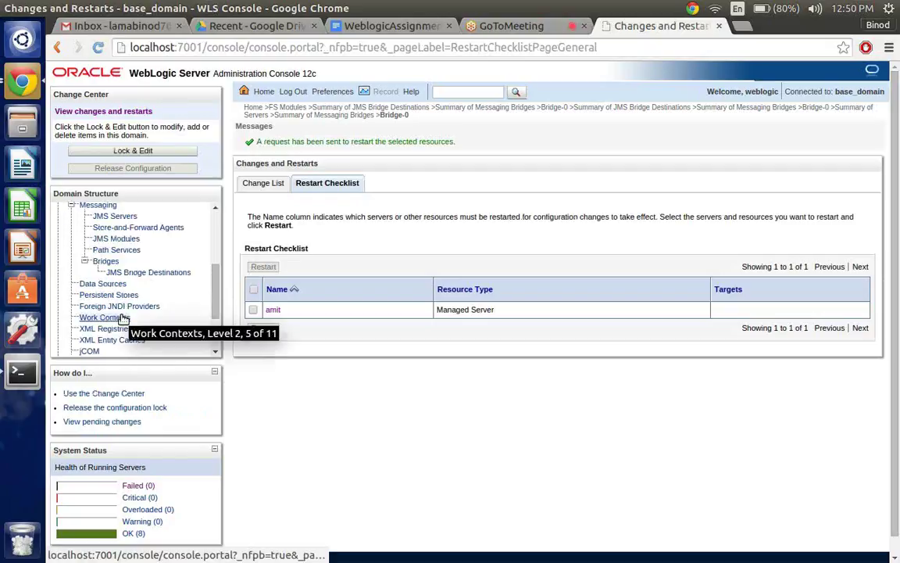
pyautogui.click(110, 267)
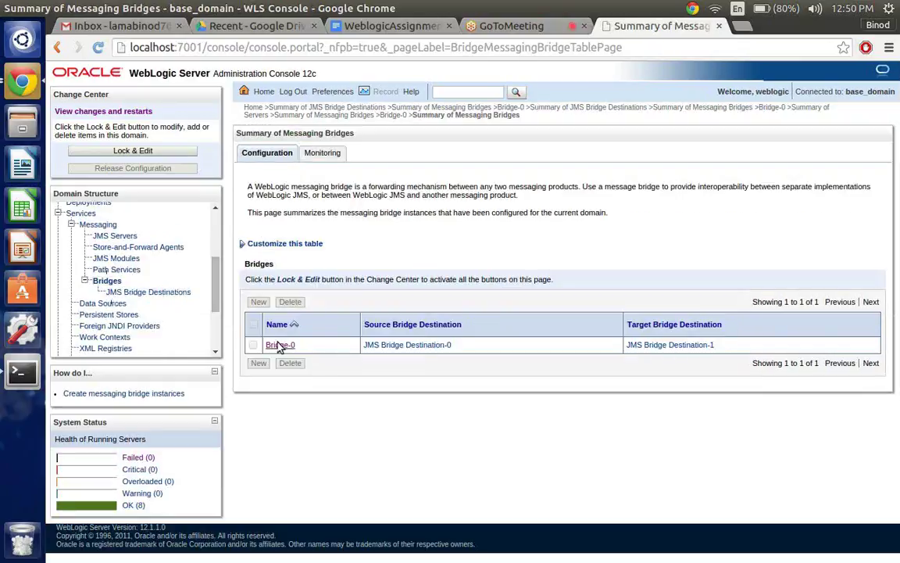
pyautogui.click(279, 345)
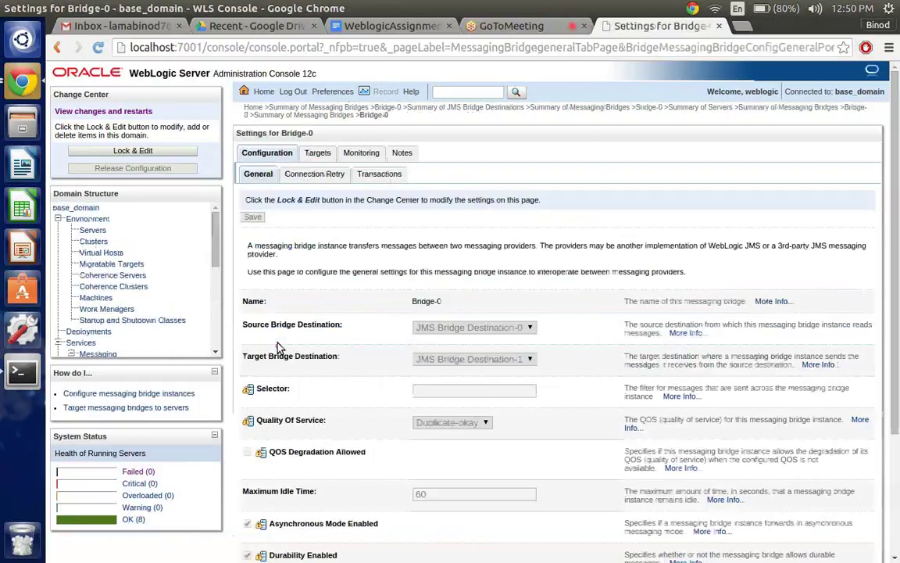
pyautogui.click(119, 153)
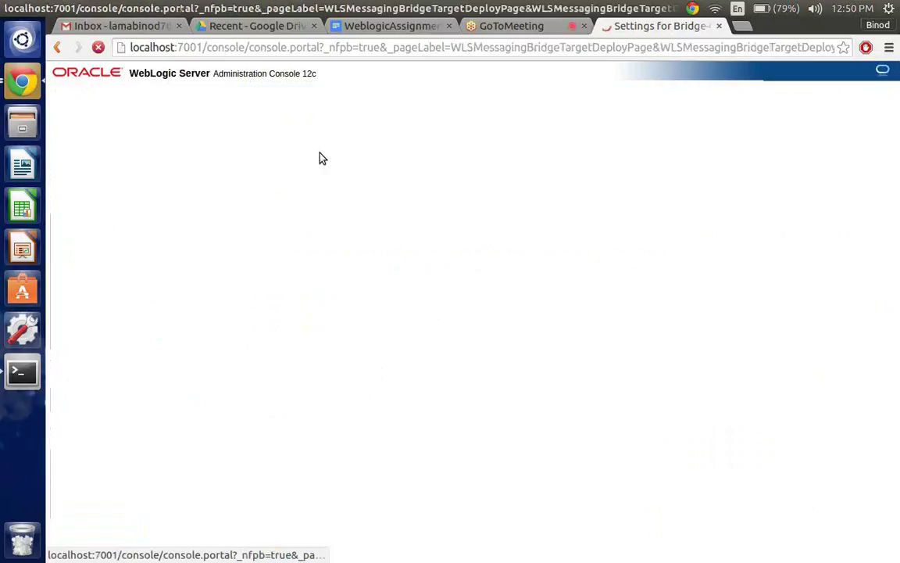
pyautogui.click(353, 155)
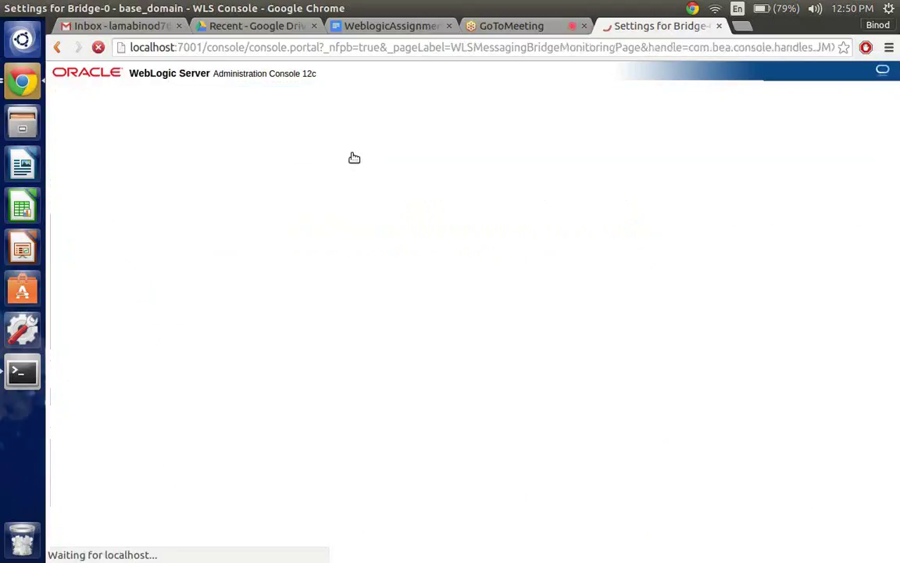
pyautogui.click(100, 49)
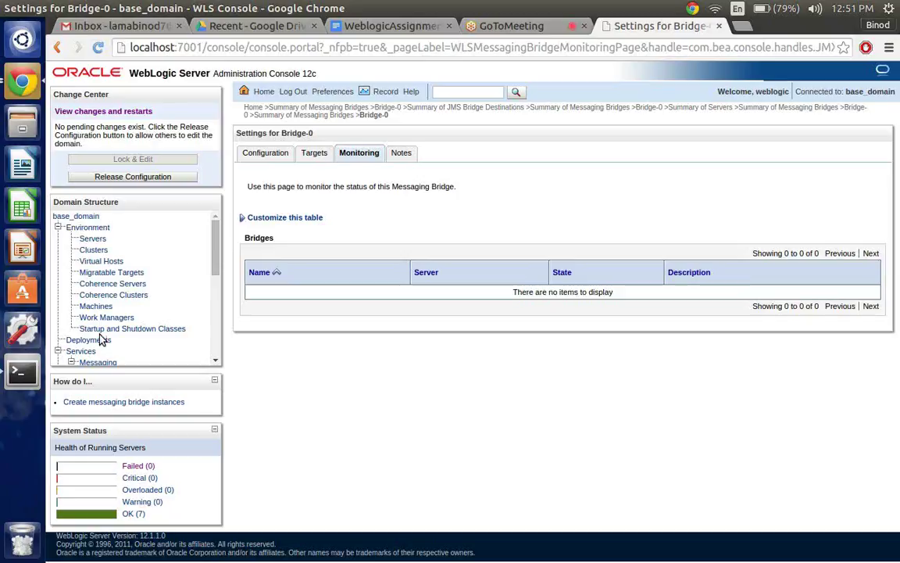
# Check the state of the server amit in the servers summary and reload it
pyautogui.scroll(-1, 76, 353)
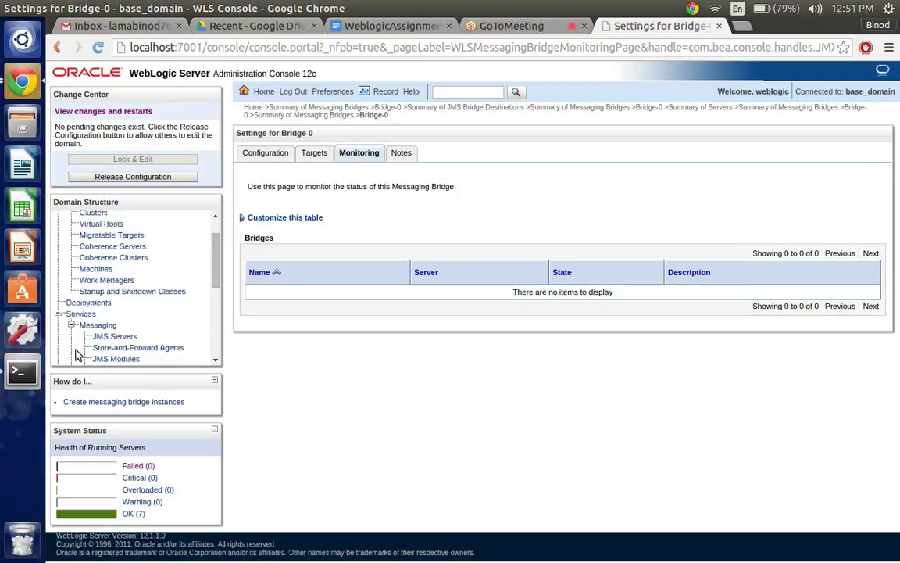
pyautogui.scroll(1, 77, 353)
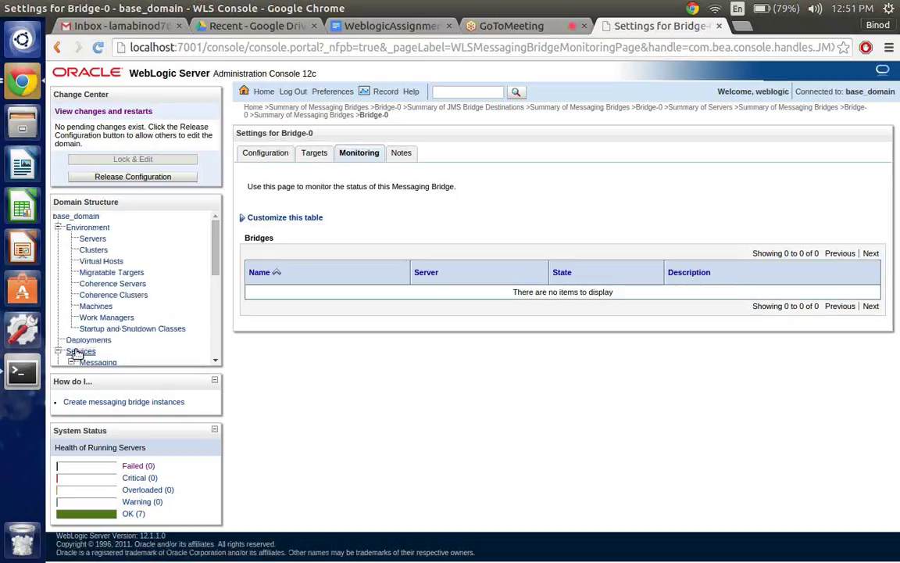
pyautogui.click(93, 239)
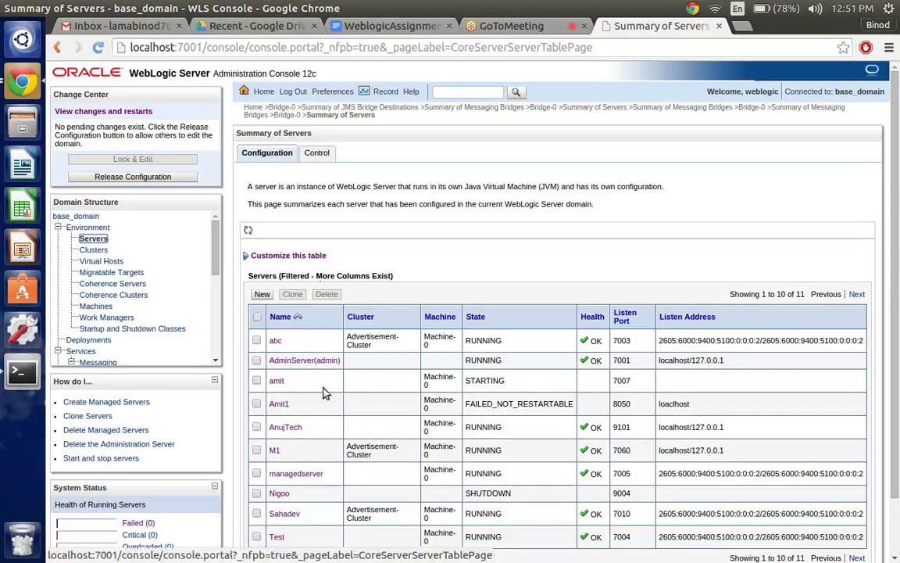
pyautogui.click(98, 47)
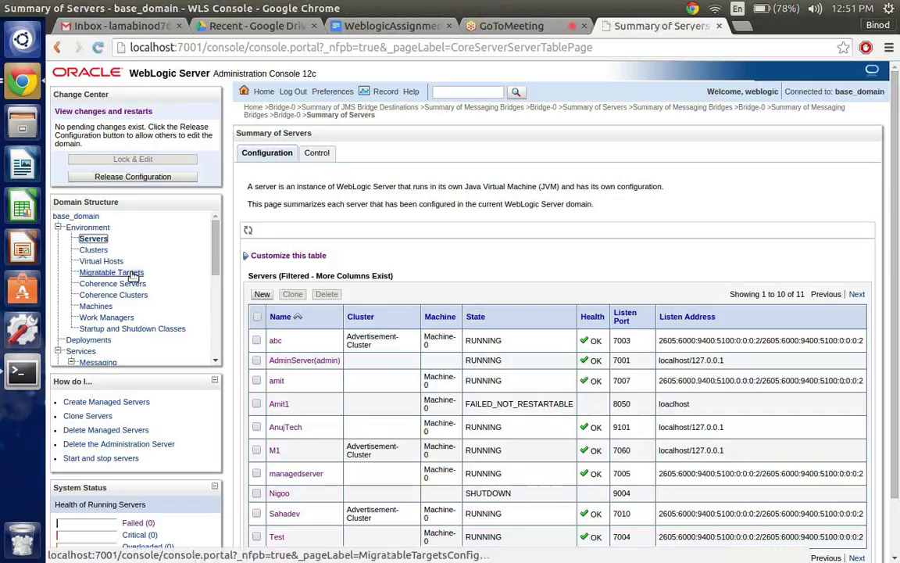
# Return to the messaging bridge Bridge-0 and check its state and description under monitoring
pyautogui.scroll(-2, 133, 276)
pyautogui.click(106, 271)
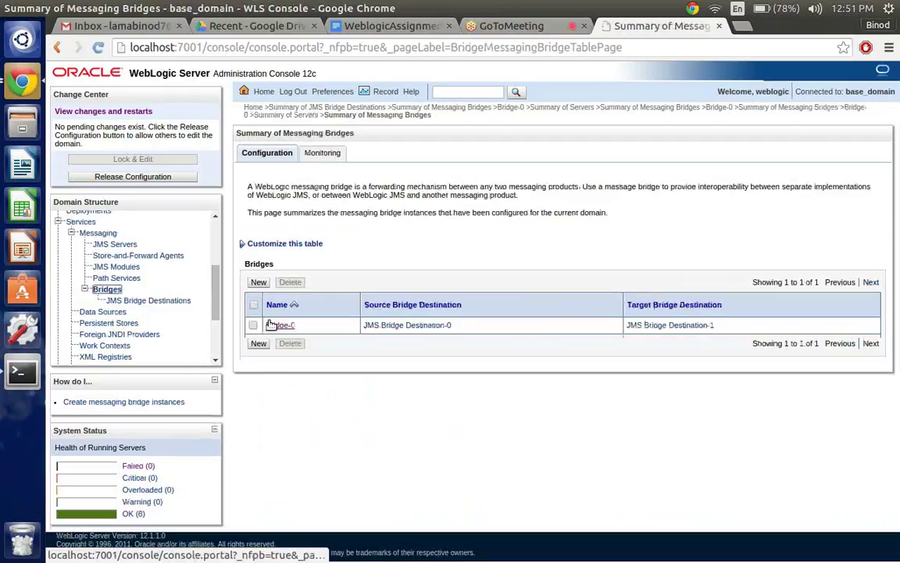
pyautogui.click(270, 324)
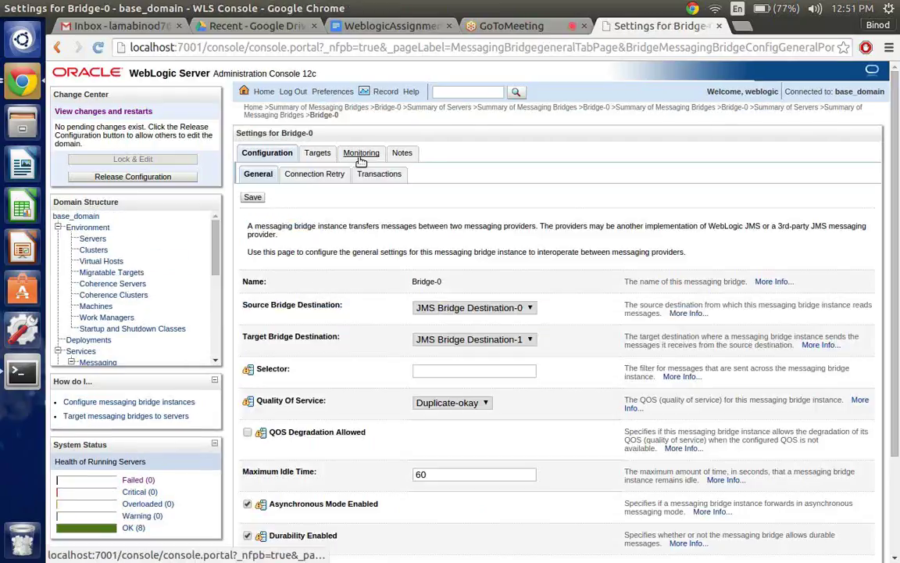
pyautogui.click(361, 154)
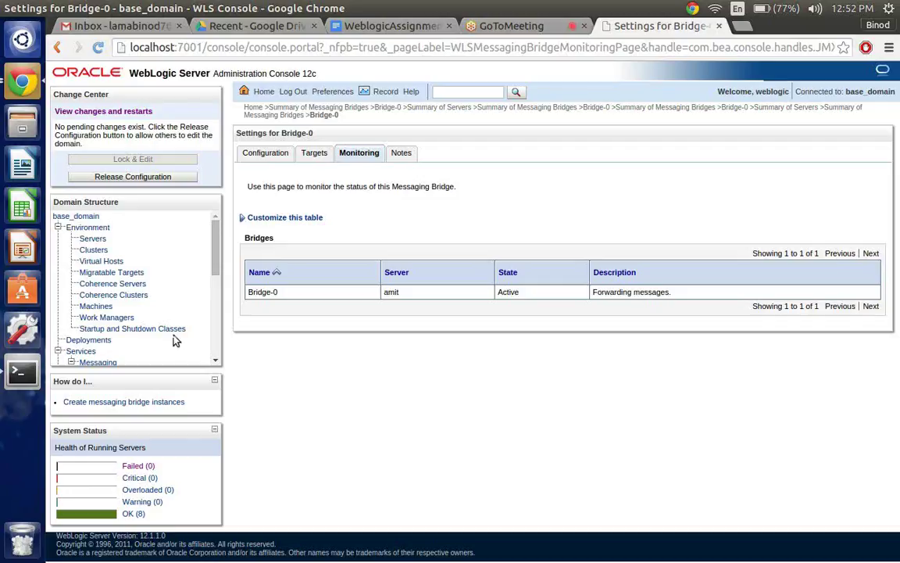
# Review the general settings of JMSServer-0 and examine the message counts of its active destinations
pyautogui.scroll(-3, 176, 340)
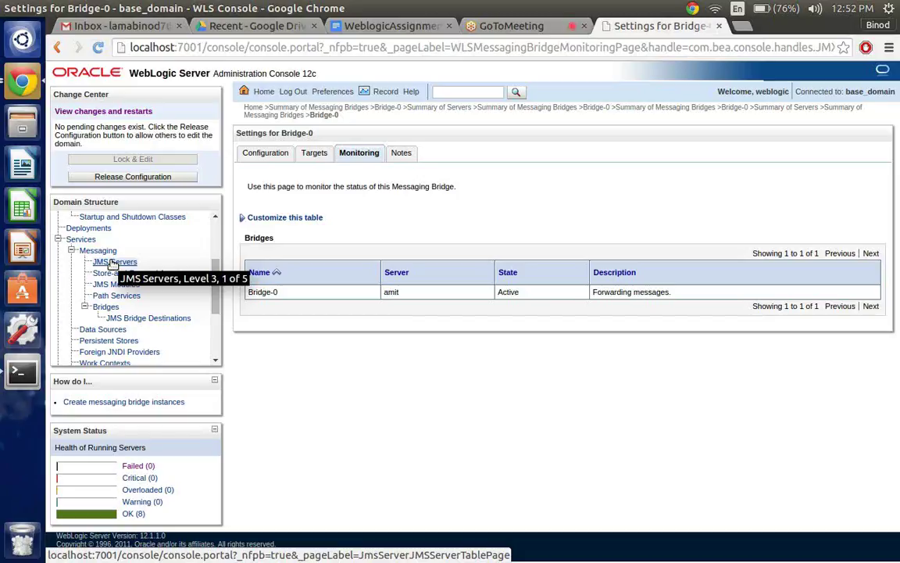
pyautogui.click(113, 265)
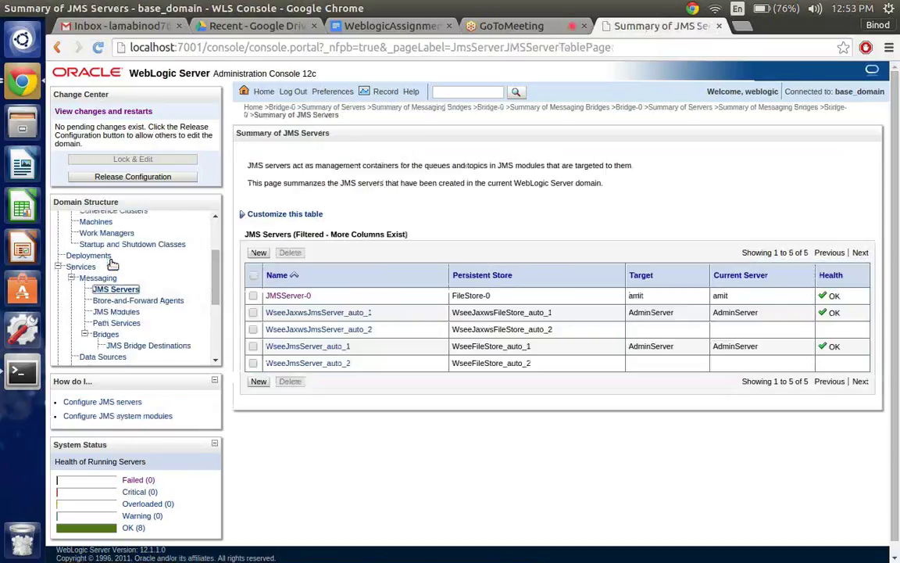
pyautogui.click(280, 297)
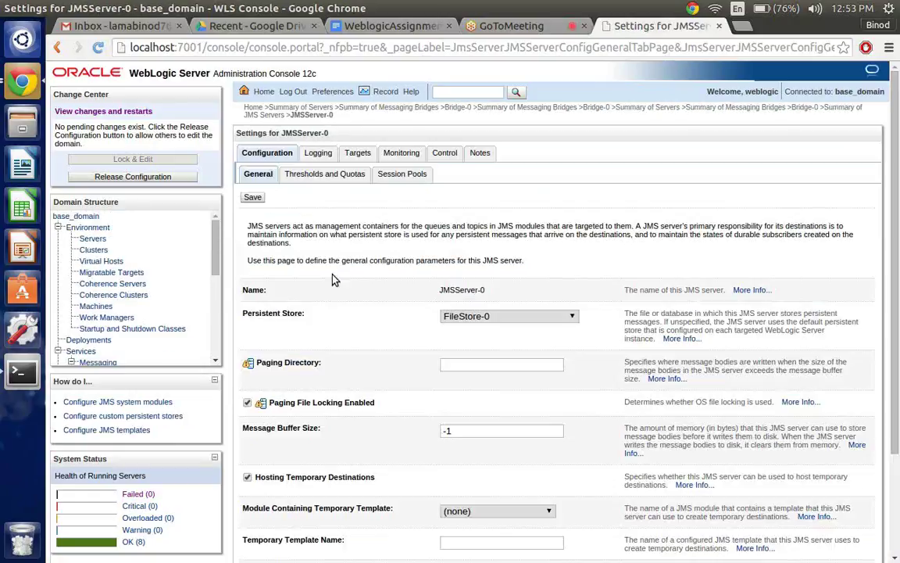
pyautogui.scroll(-2, 332, 279)
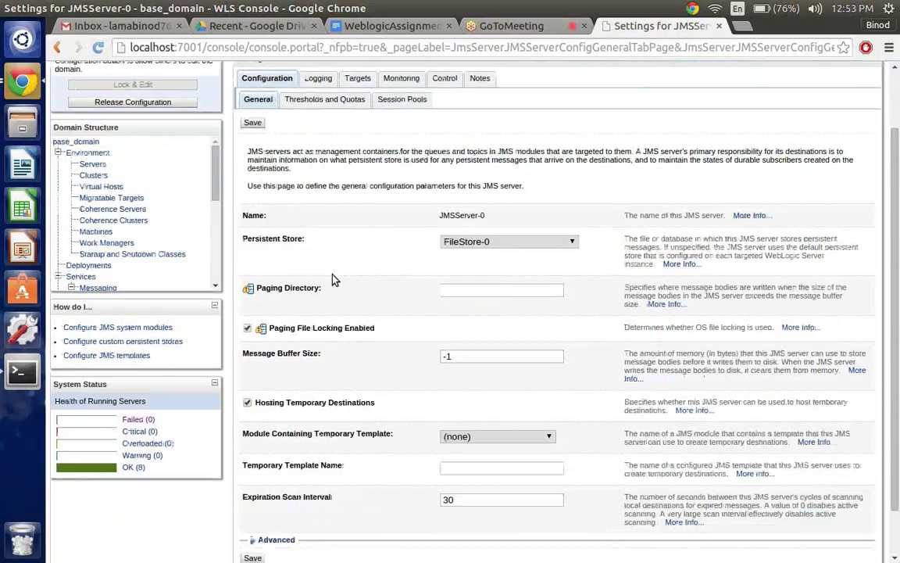
pyautogui.scroll(-1, 332, 279)
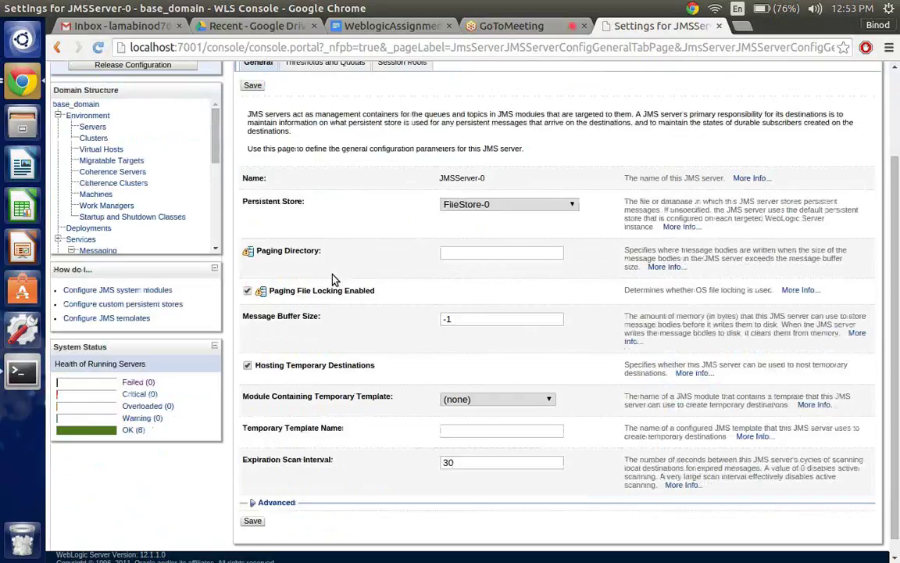
pyautogui.scroll(3, 332, 279)
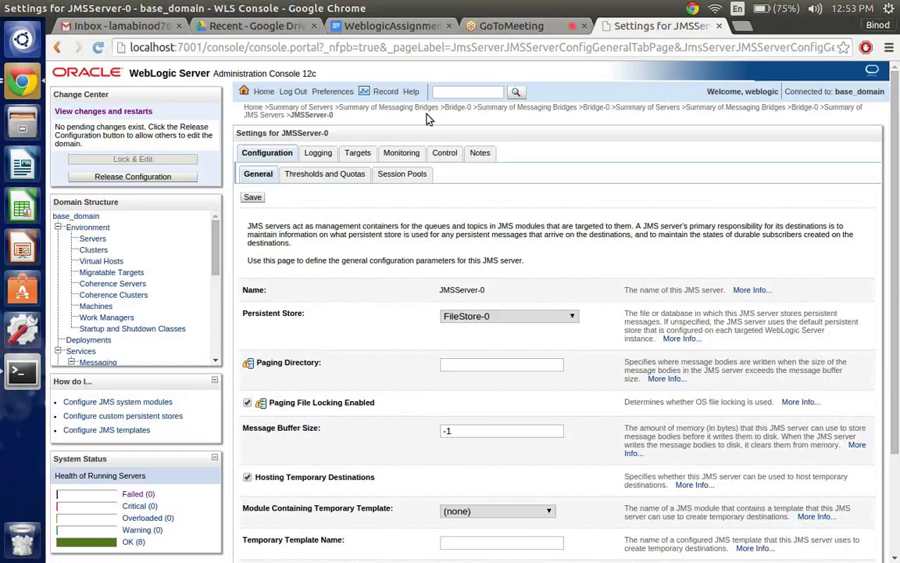
pyautogui.click(400, 153)
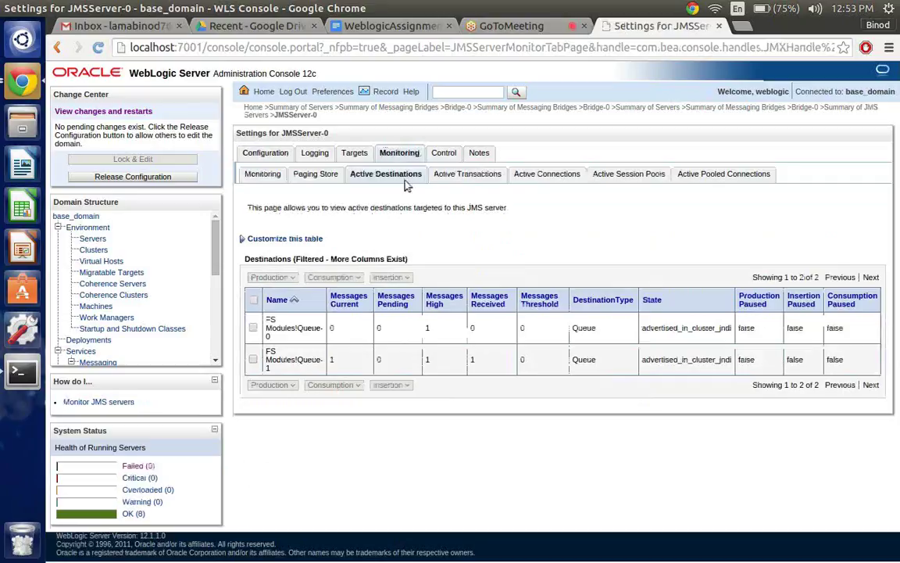
pyautogui.doubleClick(405, 173)
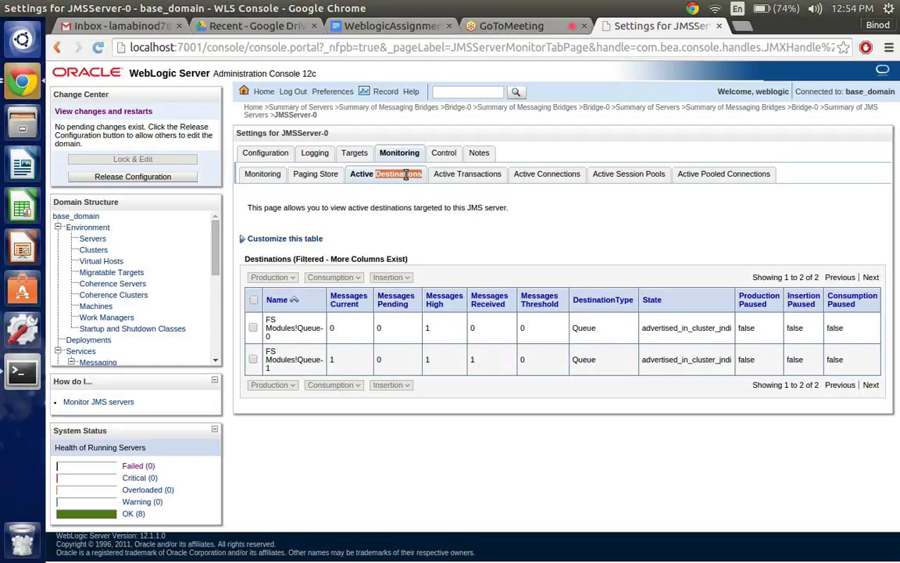
# Open the settings of Queue-1 in the JMS module FS Modules
pyautogui.scroll(-2, 195, 243)
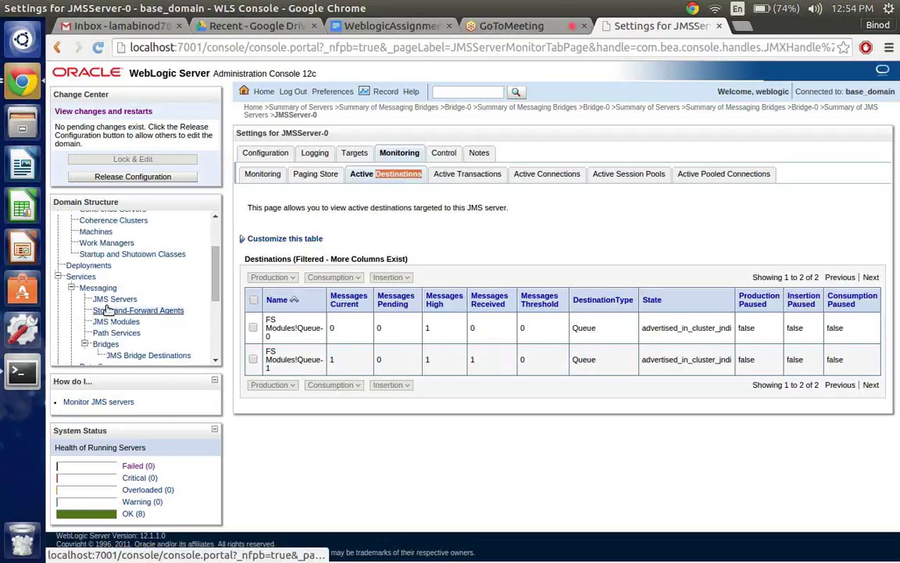
pyautogui.scroll(-1, 107, 310)
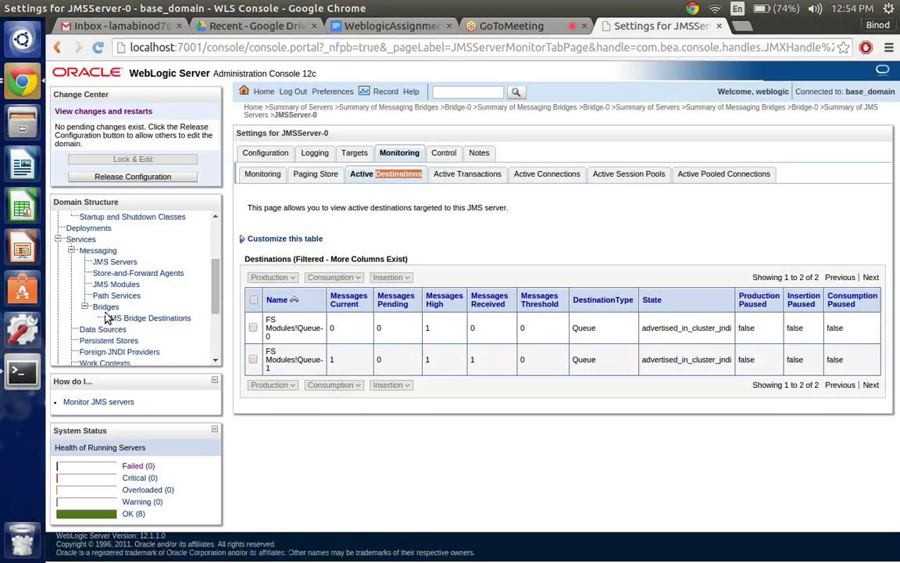
pyautogui.click(107, 286)
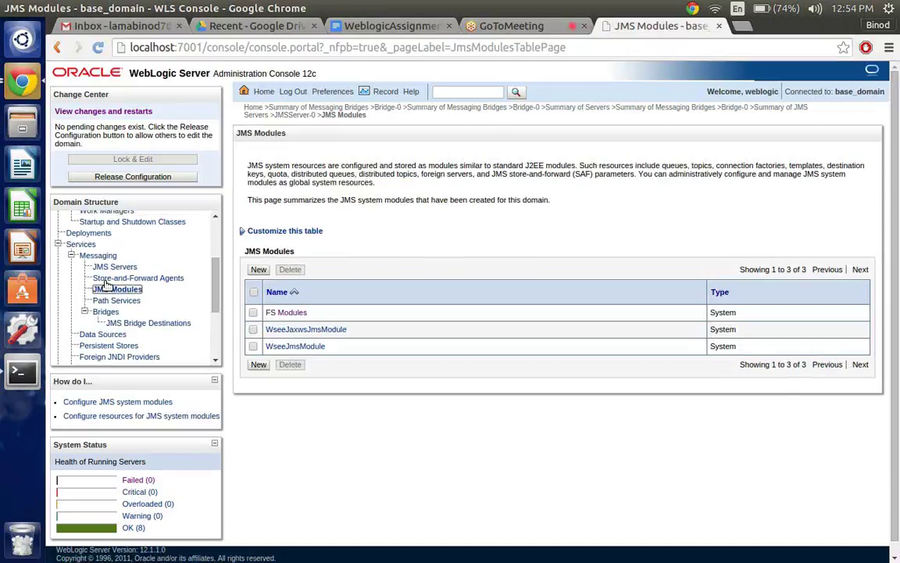
pyautogui.click(287, 313)
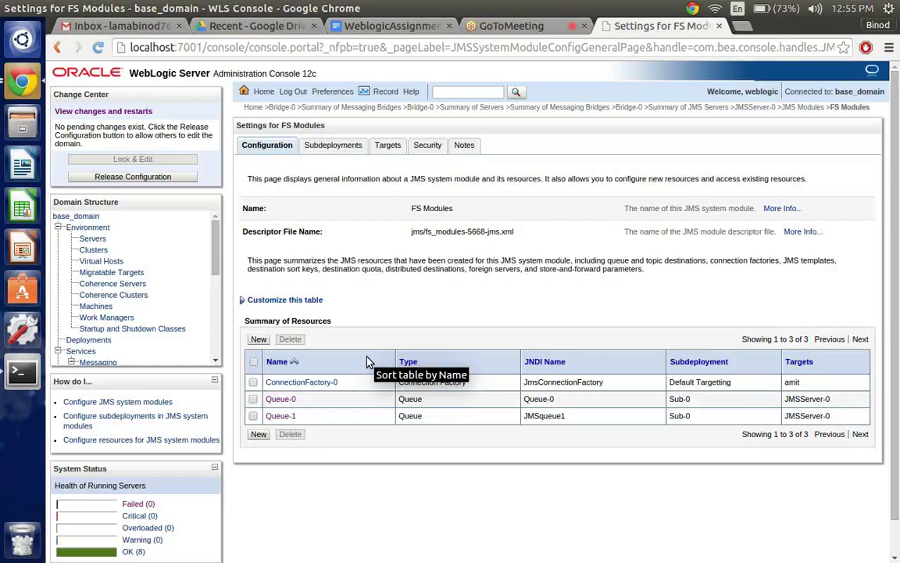
pyautogui.click(272, 417)
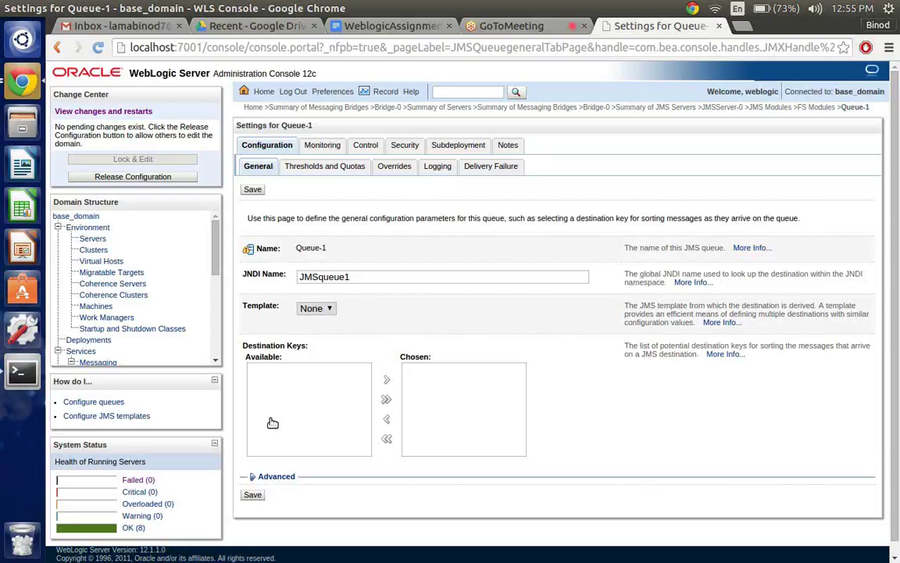
# Review the template choices of Queue-1, keeping None, and view the queue's message monitoring data
pyautogui.scroll(-1, 277, 420)
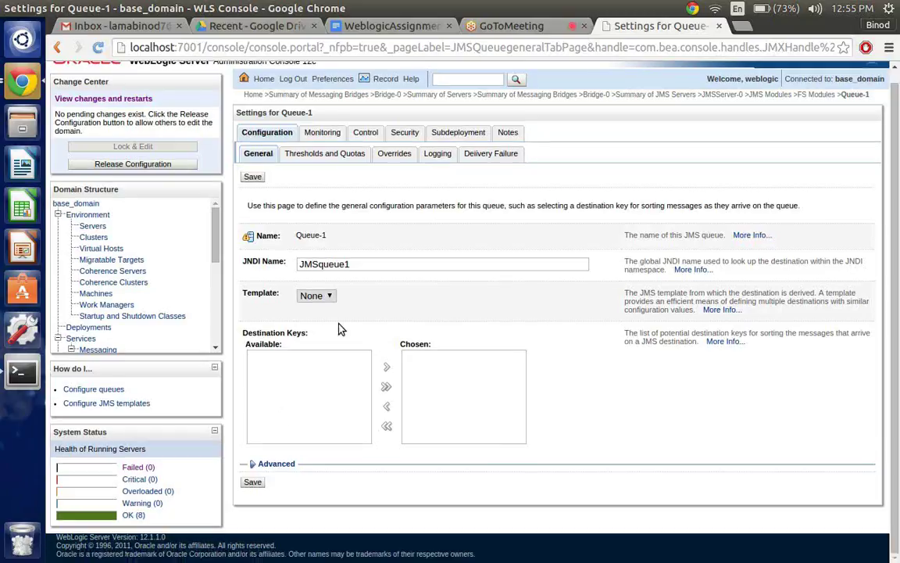
pyautogui.click(324, 297)
pyautogui.click(313, 307)
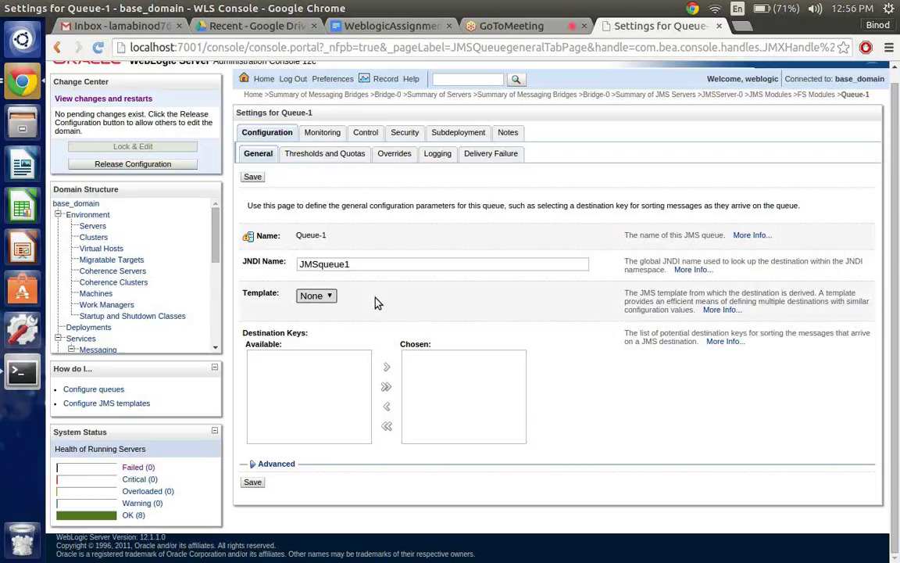
pyautogui.click(322, 133)
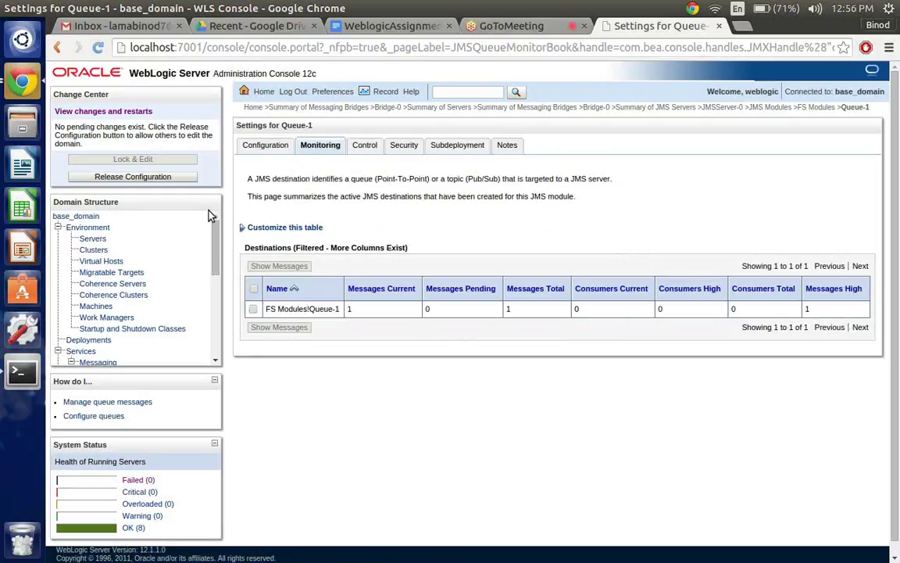
# Show the messages of FS Modules!Queue-1 and open the listed message to read its text
pyautogui.click(253, 309)
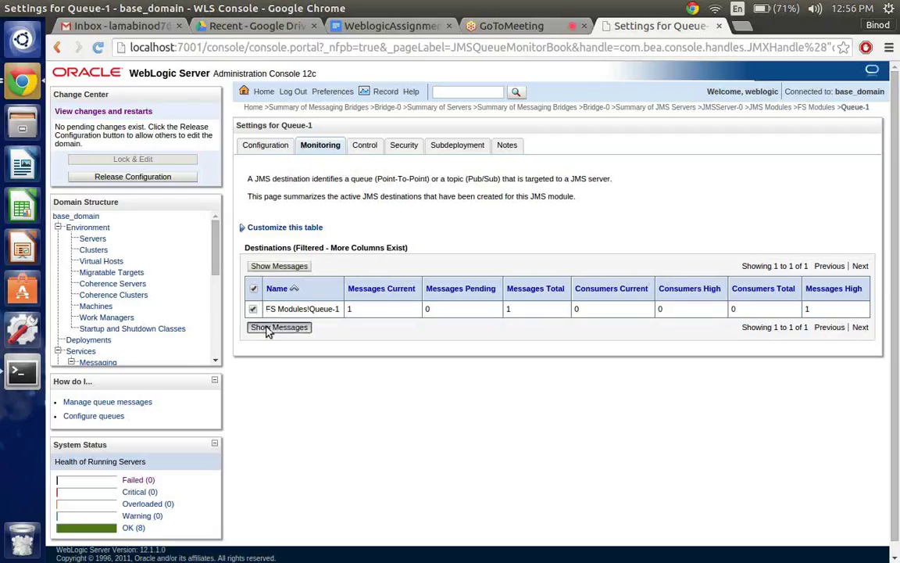
pyautogui.click(268, 328)
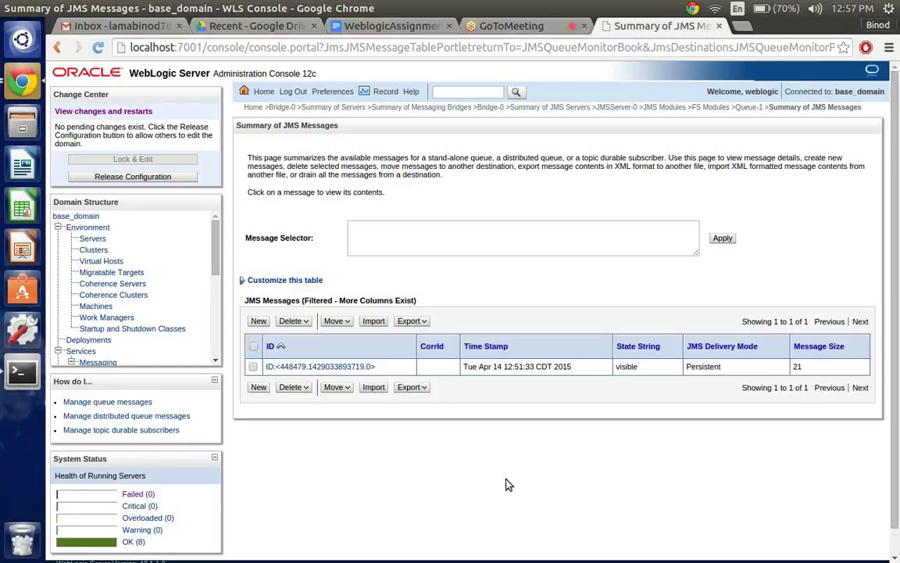
pyautogui.click(331, 367)
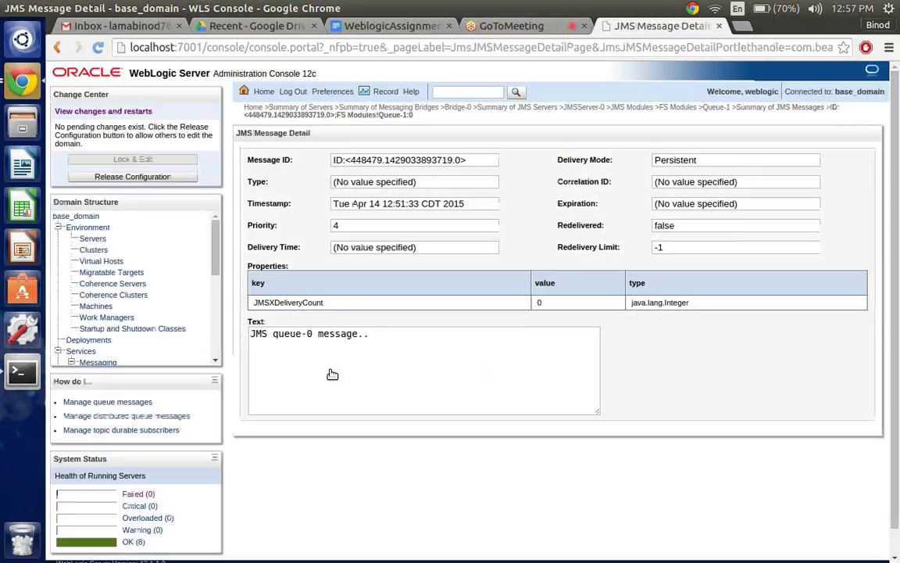
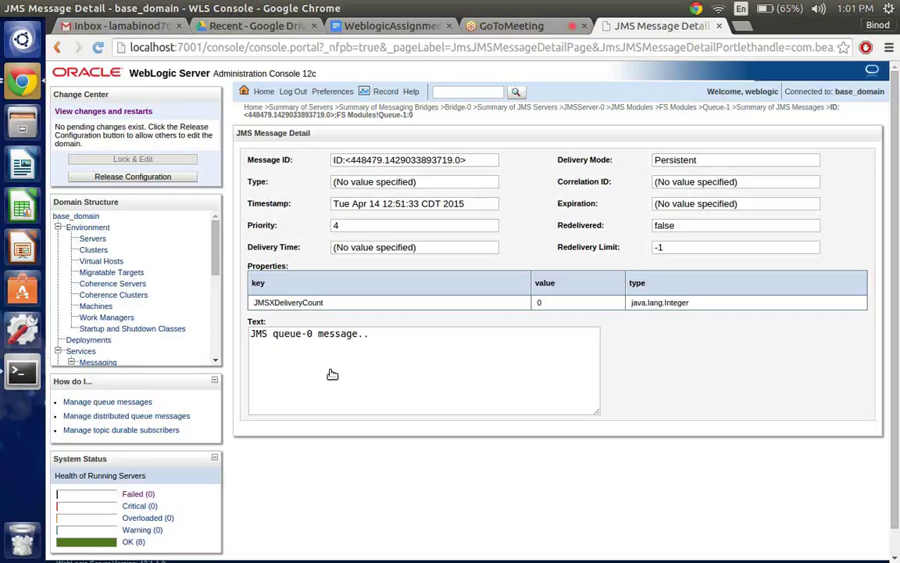
pyautogui.press('XF86AudioRaiseVolume')
# Release the configuration lock and review the configuration and runtime statistics of the JDBC data sources
pyautogui.click(151, 183)
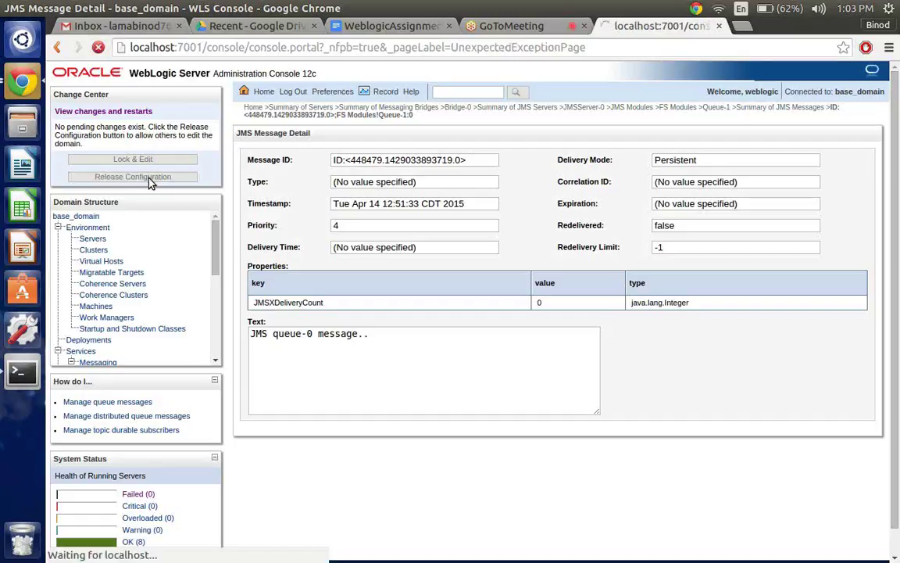
pyautogui.scroll(-3, 120, 254)
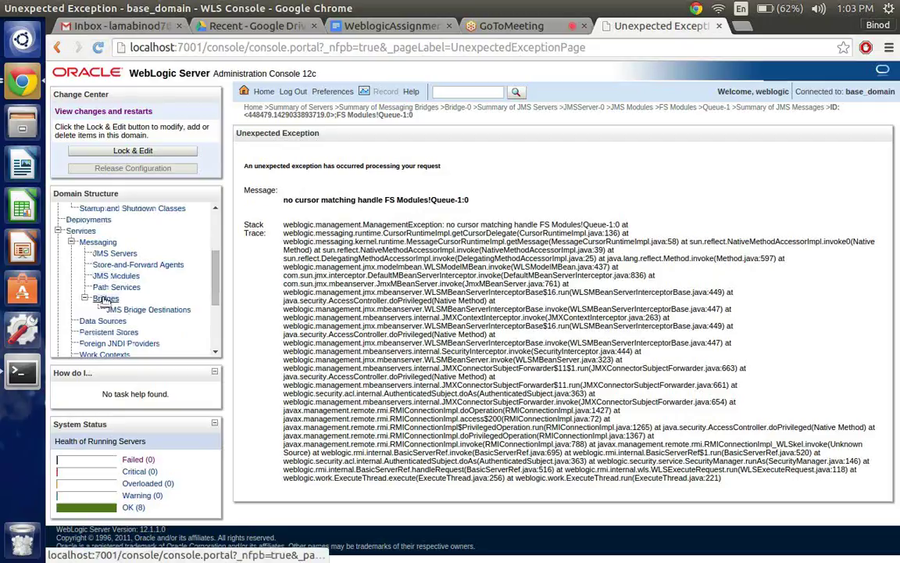
pyautogui.click(92, 322)
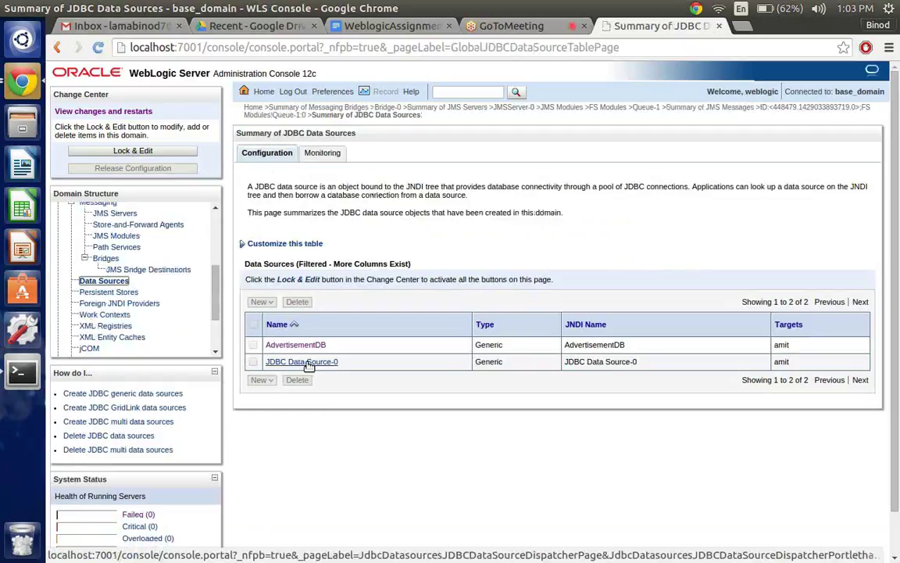
pyautogui.click(320, 154)
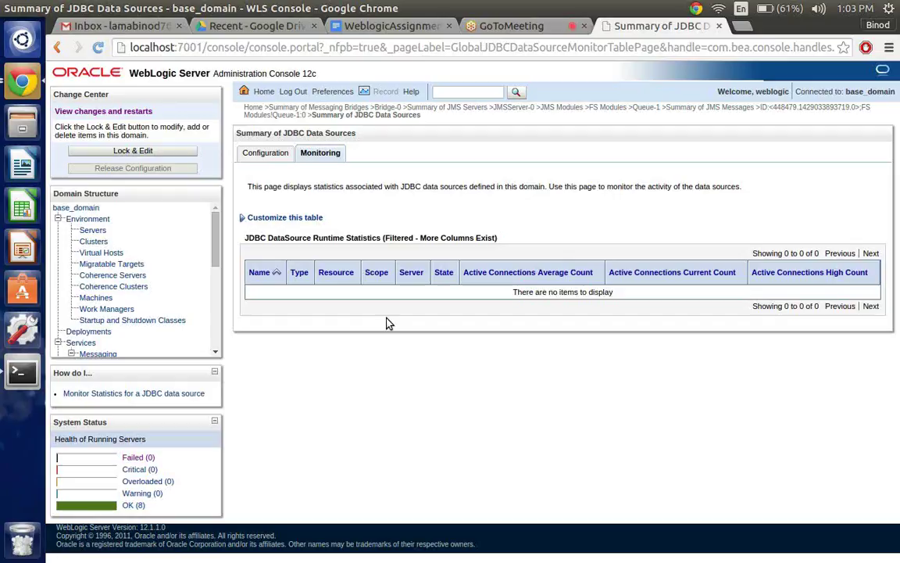
pyautogui.click(260, 155)
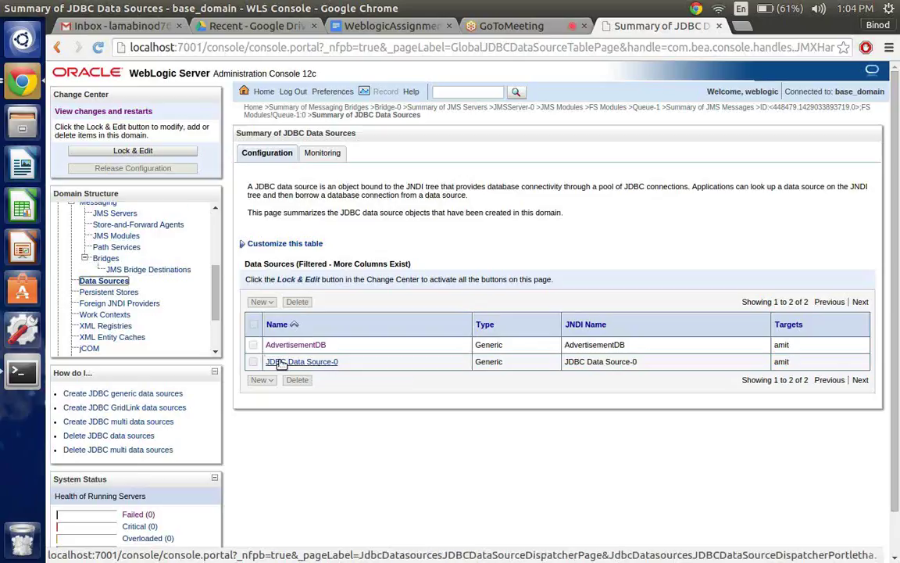
# Open the summary of servers and check the state and health of each server
pyautogui.scroll(5, 107, 249)
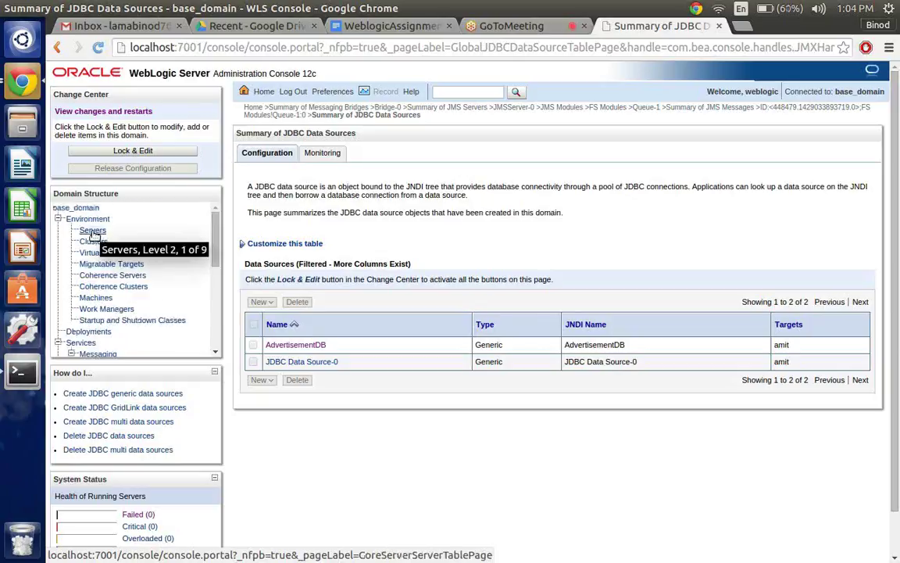
pyautogui.click(93, 231)
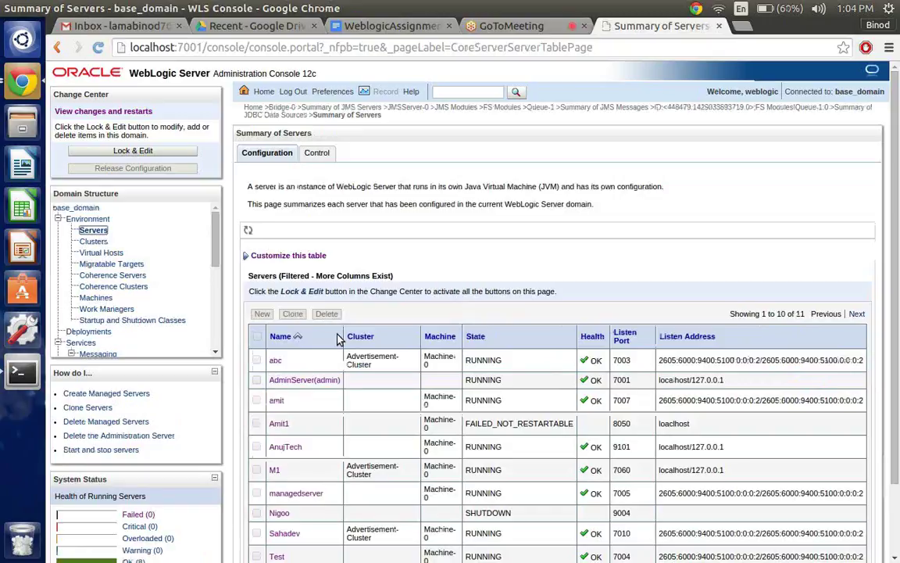
pyautogui.scroll(-1, 339, 340)
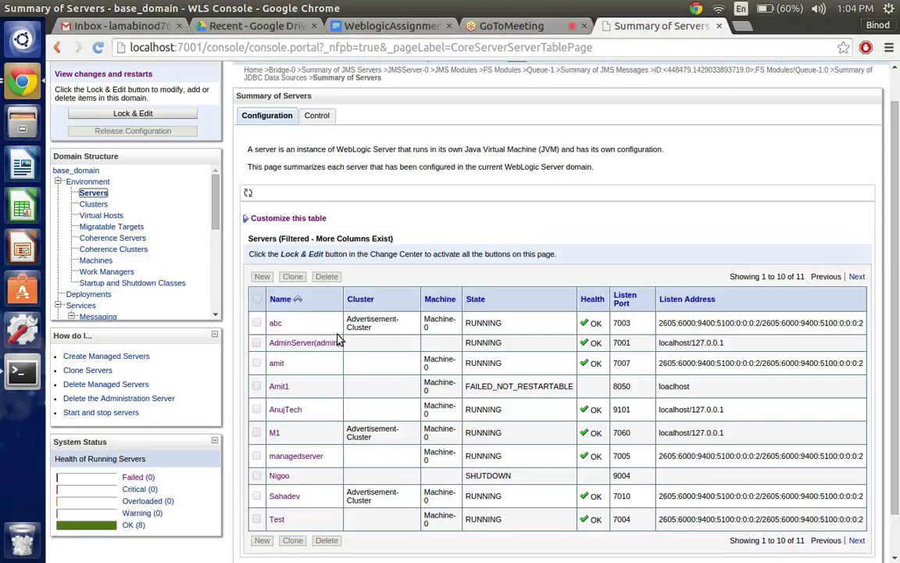
# Switch to the Terminal and quit the amit.log viewer
pyautogui.click(23, 375)
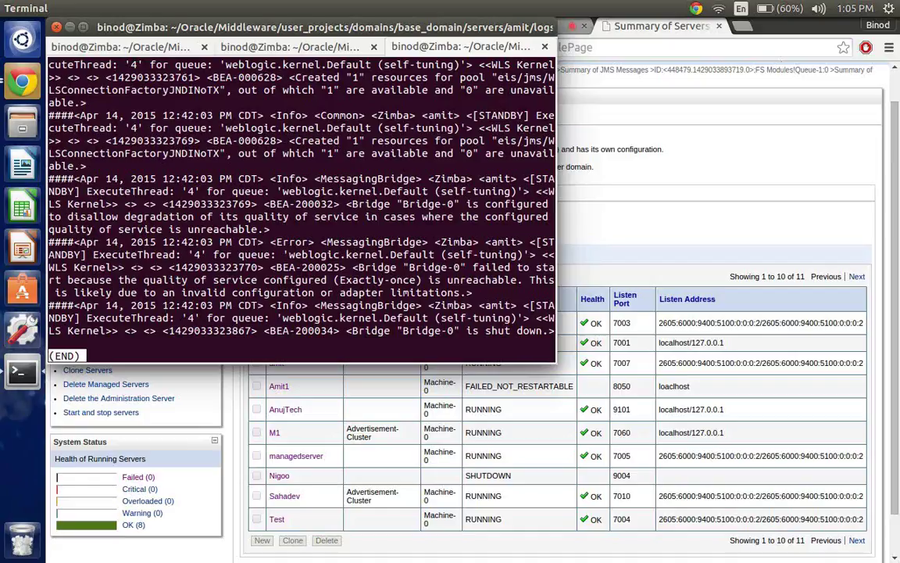
pyautogui.press('q')
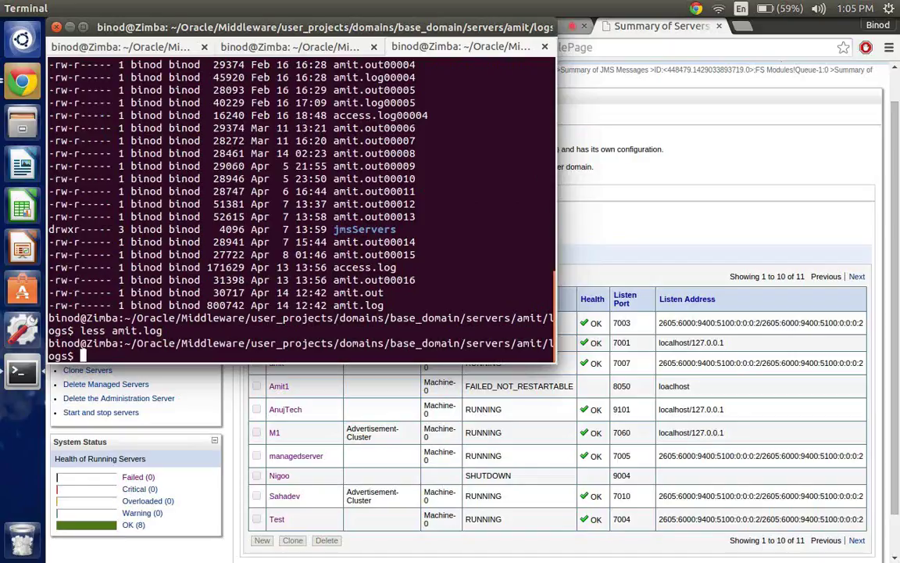
pyautogui.write('grep sqlamit.log')
pyautogui.press('Return')
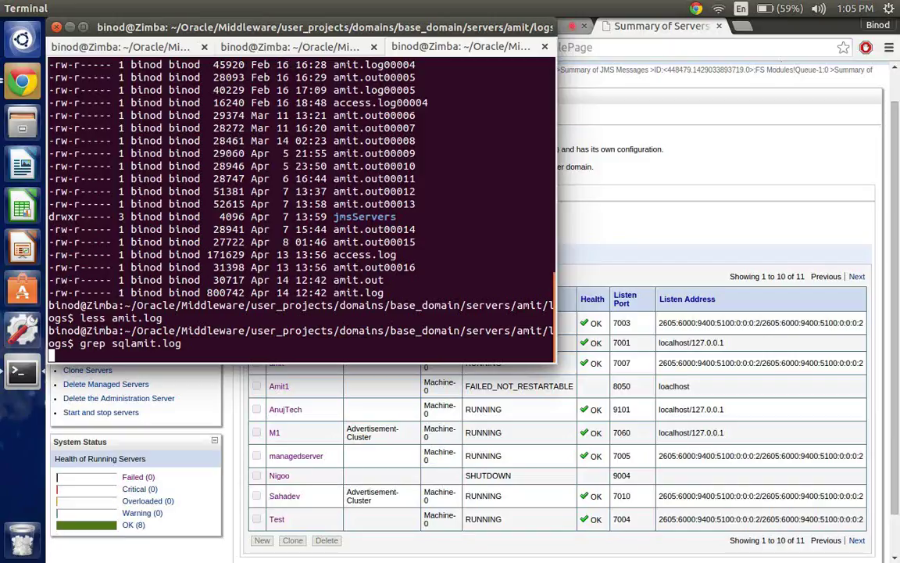
pyautogui.write('grep sql amit.log')
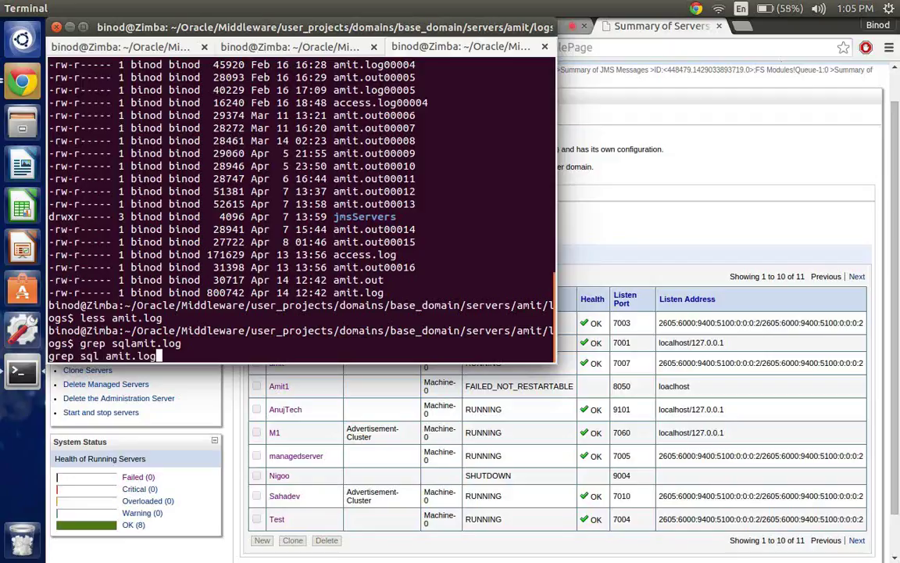
pyautogui.press('Return')
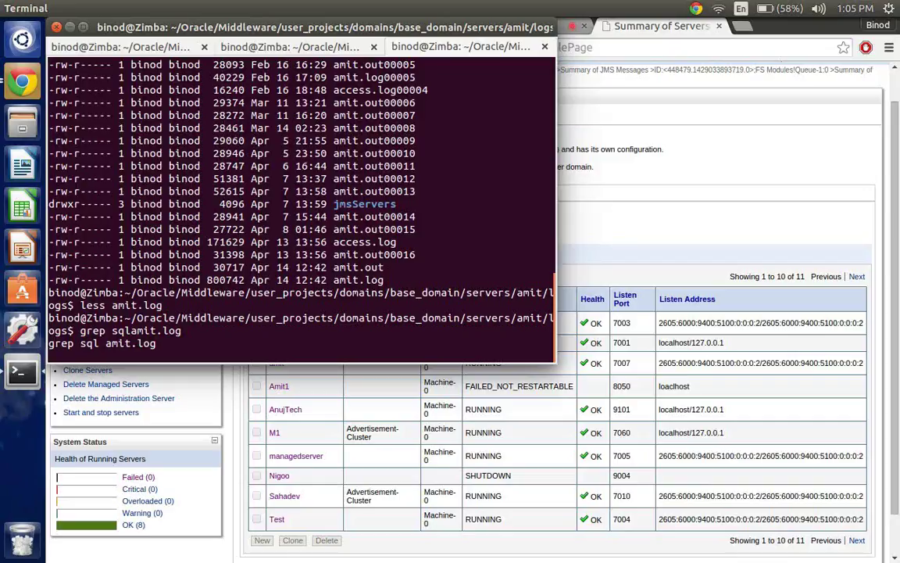
pyautogui.hotkey('ctrl', 'c')
# Search amit.log for lines containing sql with the command grep sql amit.log
pyautogui.press('Up')
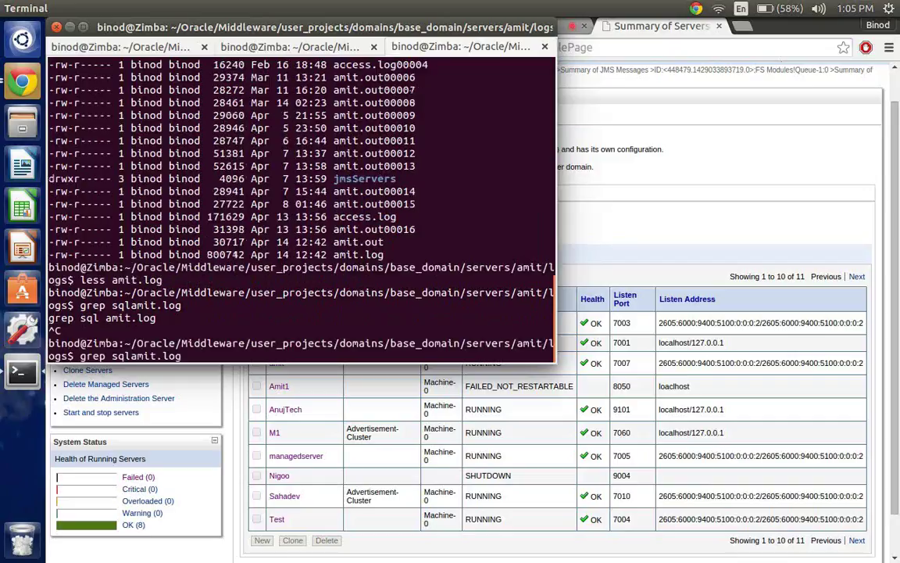
pyautogui.press('Left')
pyautogui.press('Left')
pyautogui.press('Left')
pyautogui.press('Left')
pyautogui.press('Left')
pyautogui.press('Left')
pyautogui.press('Left')
pyautogui.press('Left')
pyautogui.press('Return')
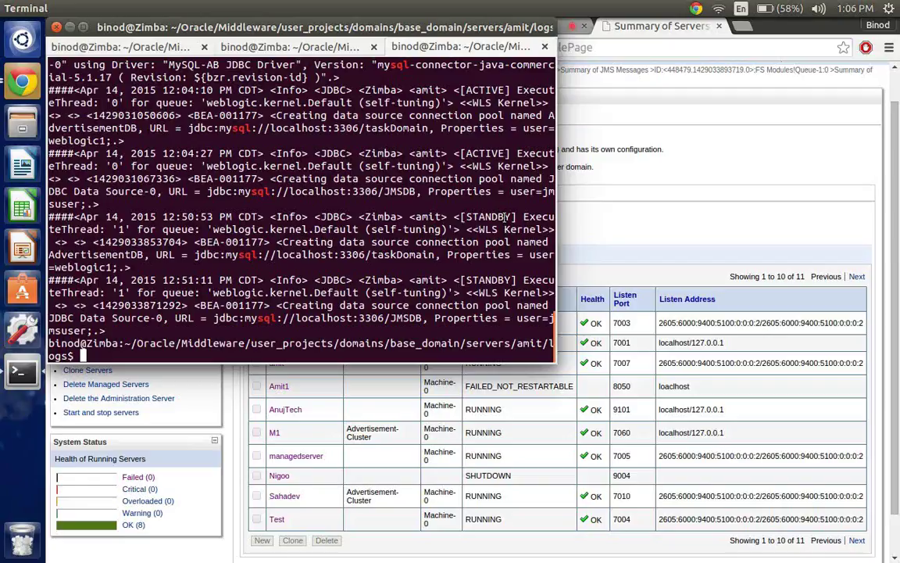
pyautogui.click(45, 400)
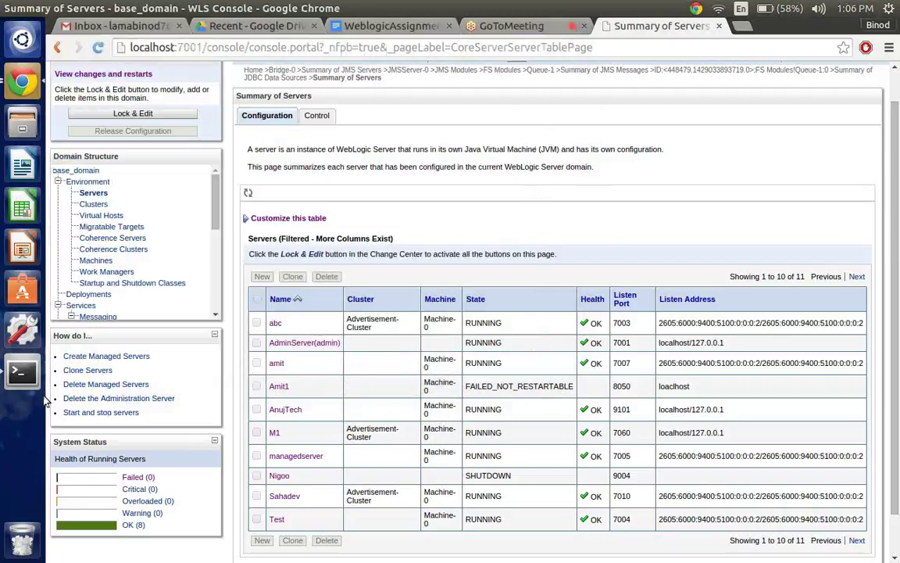
pyautogui.hotkey('alt', 'Tab')
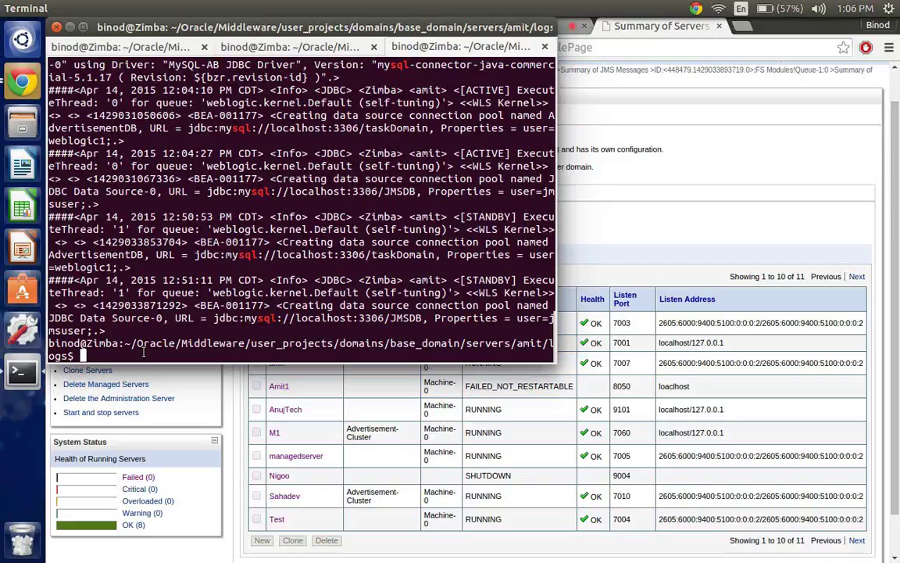
# Try to change to the relative directory opt/lampp in the terminal
pyautogui.write('cd/opt/')
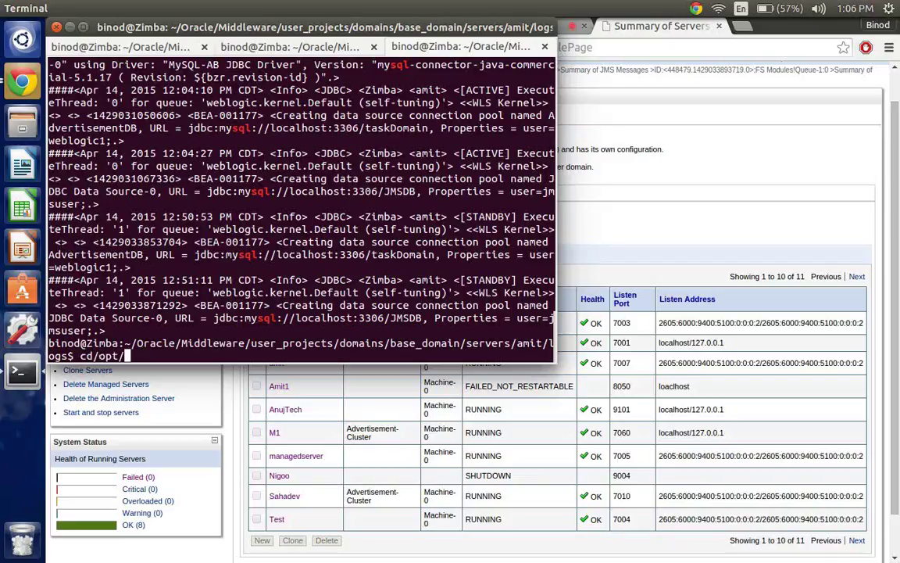
pyautogui.press('BackSpace')
pyautogui.press('BackSpace')
pyautogui.press('BackSpace')
pyautogui.press('BackSpace')
pyautogui.press('BackSpace')
pyautogui.press('BackSpace')
pyautogui.press('BackSpace')
pyautogui.write('cd')
pyautogui.write(' p')
pyautogui.write('ot')
pyautogui.press('BackSpace')
pyautogui.press('BackSpace')
pyautogui.press('BackSpace')
pyautogui.write('opt/')
pyautogui.write('lampp')
pyautogui.press('Return')
# Change the working directory to /opt/lampp and list its contents with ls -lrt
pyautogui.write('cd /')
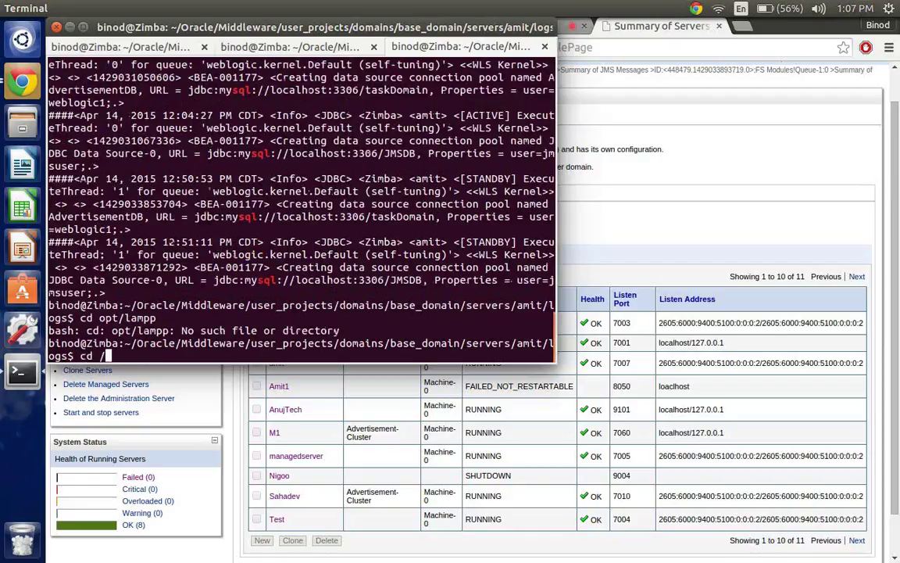
pyautogui.write('opt/lampp')
pyautogui.press('Return')
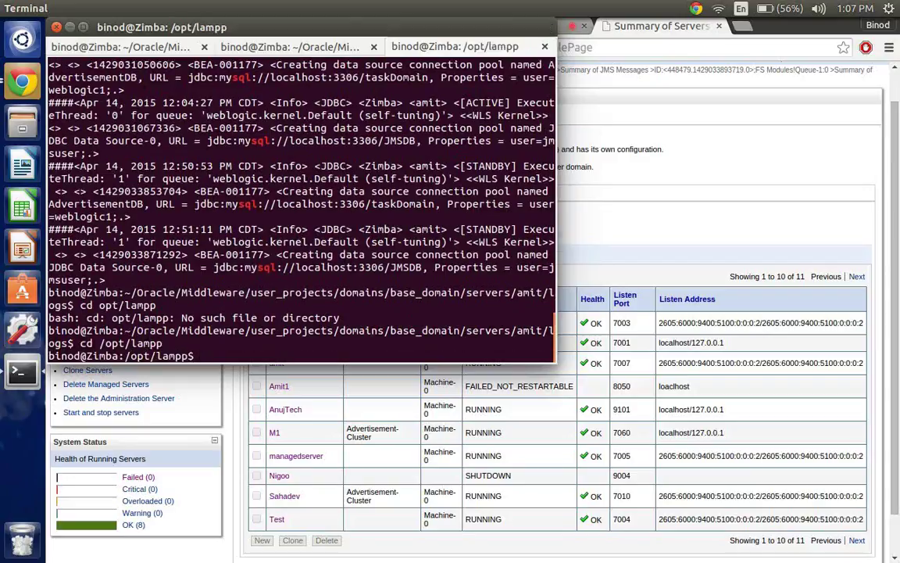
pyautogui.write('ls -lr')
pyautogui.press('Return')
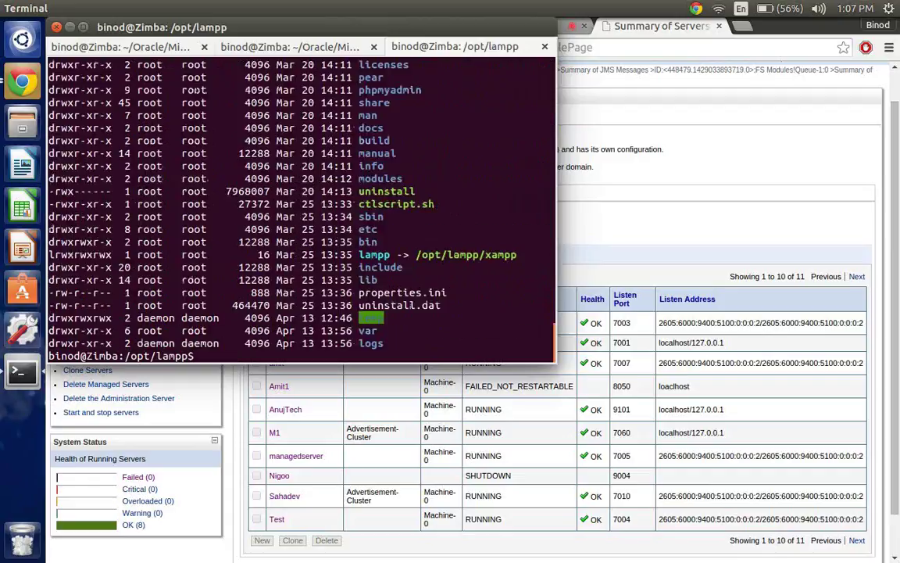
pyautogui.scroll(6, 301, 211)
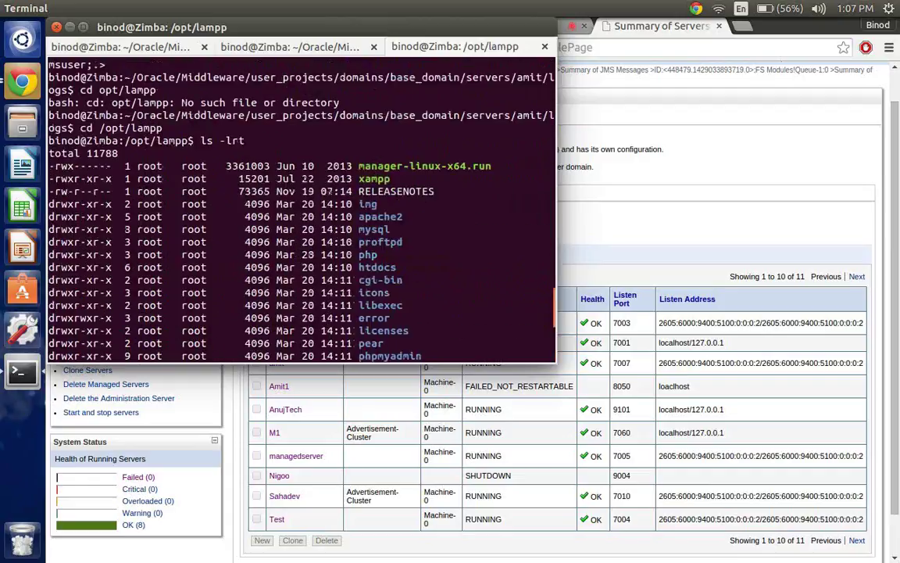
# Maximize the terminal window and try to run ./start manager-linux-x64.run in /opt/lampp
pyautogui.write('./')
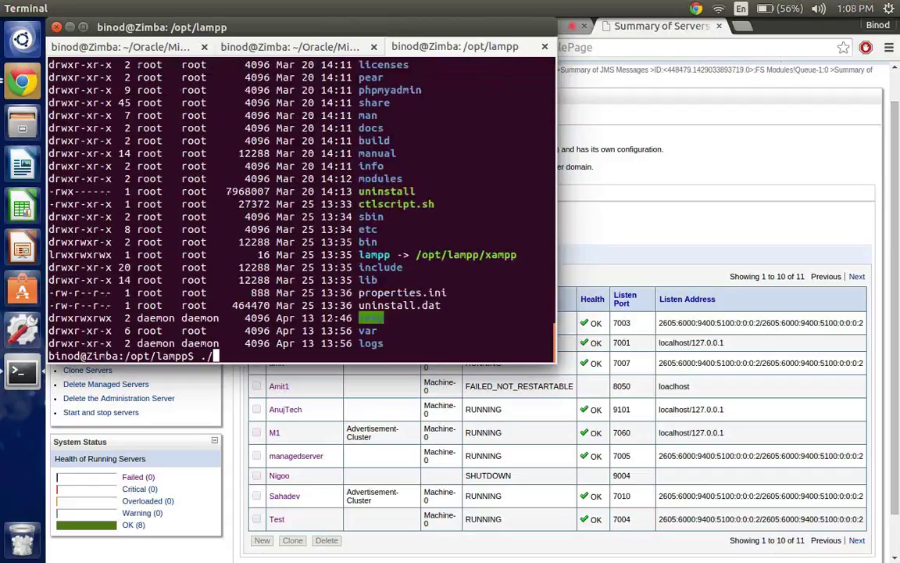
pyautogui.write('start')
pyautogui.scroll(7, 138, 345)
pyautogui.scroll(-3, 139, 352)
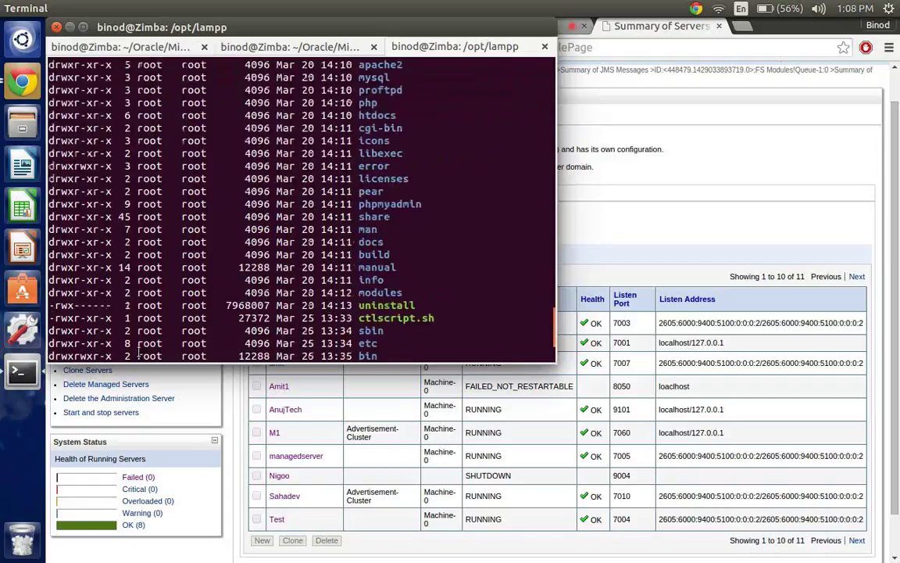
pyautogui.scroll(-3, 139, 352)
pyautogui.write('mana')
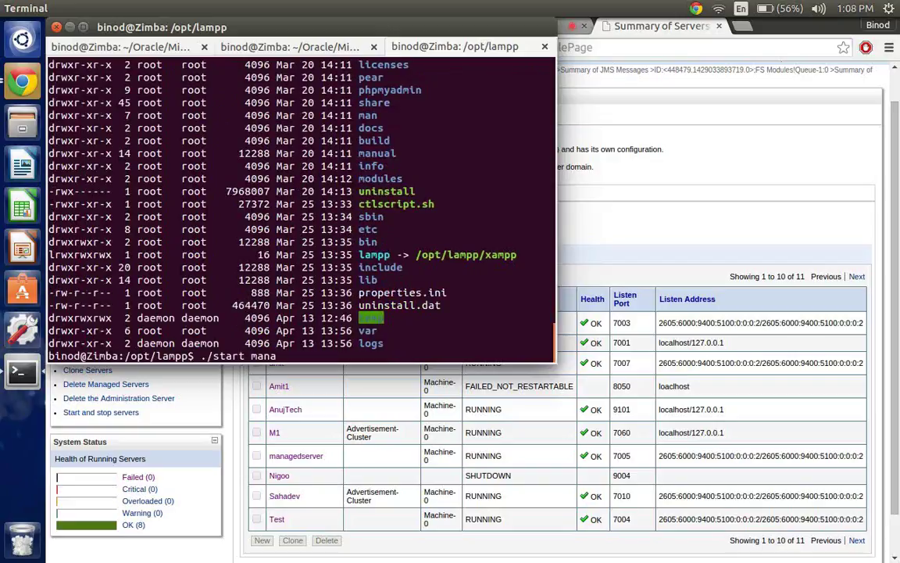
pyautogui.doubleClick(282, 26)
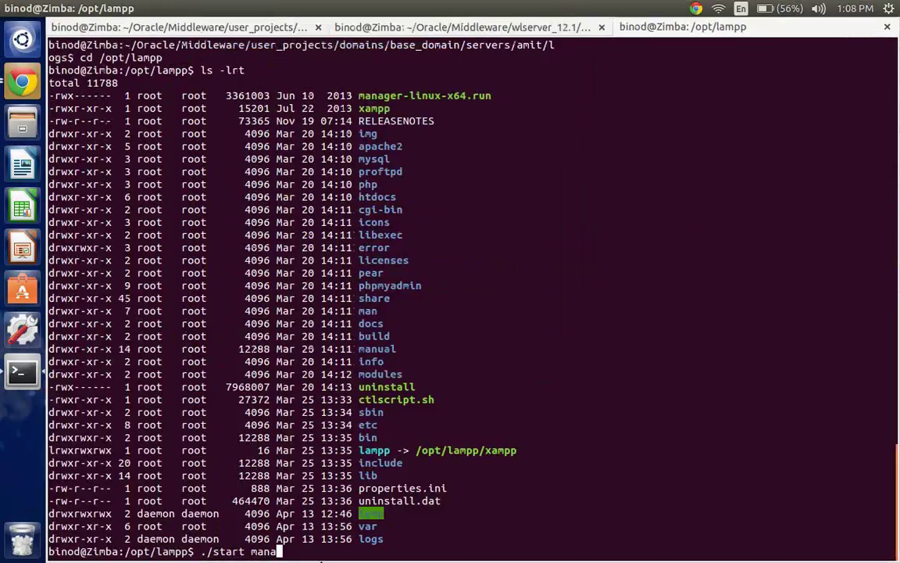
pyautogui.write('ger-linux-')
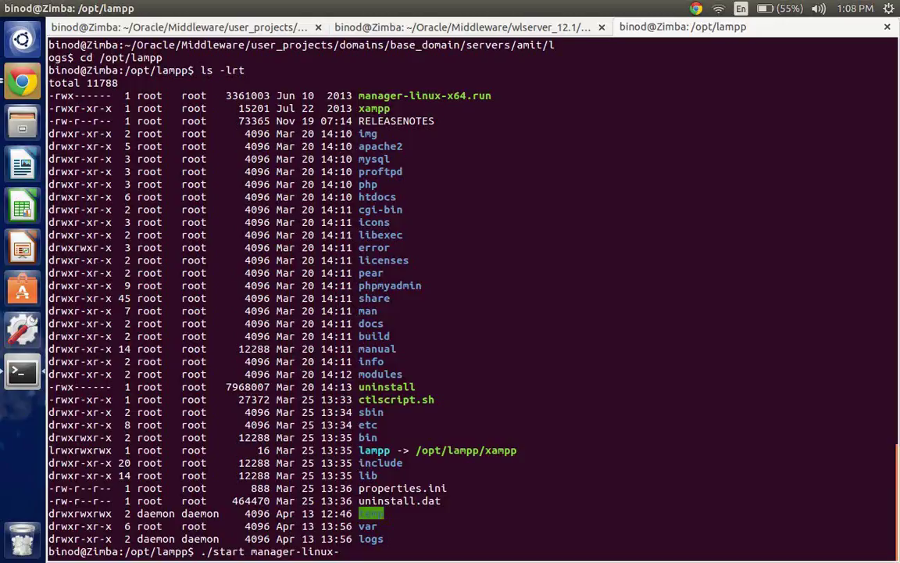
pyautogui.write('x64.run')
pyautogui.press('Return')
# Try to run the recalled command shortened to ./star manager-linux-x64.run
pyautogui.press('Up')
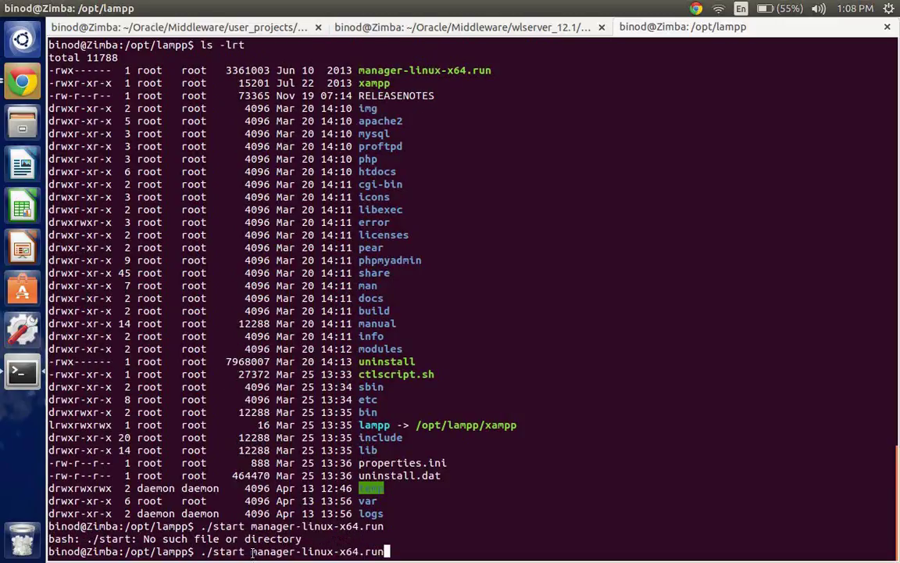
pyautogui.press('Left')
pyautogui.press('Left')
pyautogui.press('Left')
pyautogui.press('Left')
pyautogui.press('Left')
pyautogui.press('Left')
pyautogui.press('Left')
pyautogui.press('Left')
pyautogui.press('Left')
pyautogui.press('Left')
pyautogui.press('Left')
pyautogui.press('Left')
pyautogui.press('Left')
pyautogui.press('Left')
pyautogui.press('Left')
pyautogui.press('Left')
pyautogui.press('Left')
pyautogui.press('Left')
pyautogui.press('Left')
pyautogui.press('Left')
pyautogui.press('Left')
pyautogui.press('Left')
pyautogui.press('BackSpace')
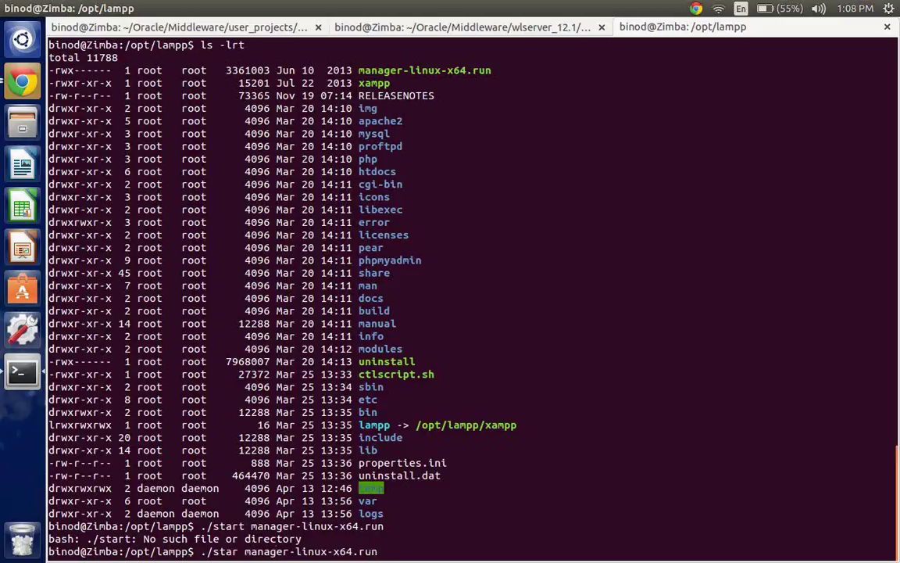
pyautogui.press('Return')
# Try to run the recalled command corrected to ./manager-linux-x64.run in /opt/lampp
pyautogui.press('Up')
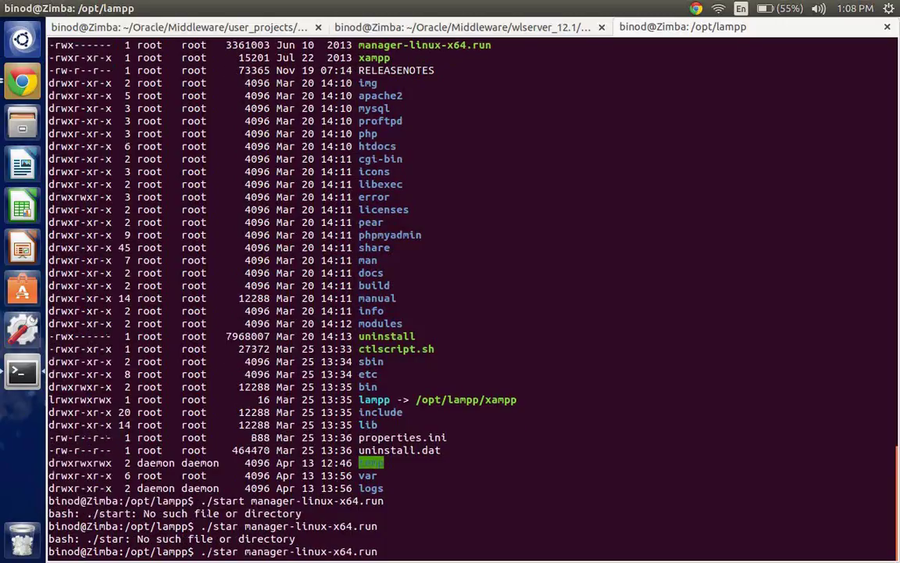
pyautogui.press('Left')
pyautogui.press('Left')
pyautogui.press('Left')
pyautogui.press('Left')
pyautogui.press('Left')
pyautogui.press('Left')
pyautogui.press('Left')
pyautogui.press('Left')
pyautogui.press('Left')
pyautogui.press('Left')
pyautogui.press('Left')
pyautogui.press('Left')
pyautogui.press('Left')
pyautogui.press('Left')
pyautogui.press('Left')
pyautogui.press('Left')
pyautogui.press('Left')
pyautogui.press('Left')
pyautogui.press('Left')
pyautogui.press('Left')
pyautogui.press('Left')
pyautogui.press('Left')
pyautogui.press('Left')
pyautogui.write('t')
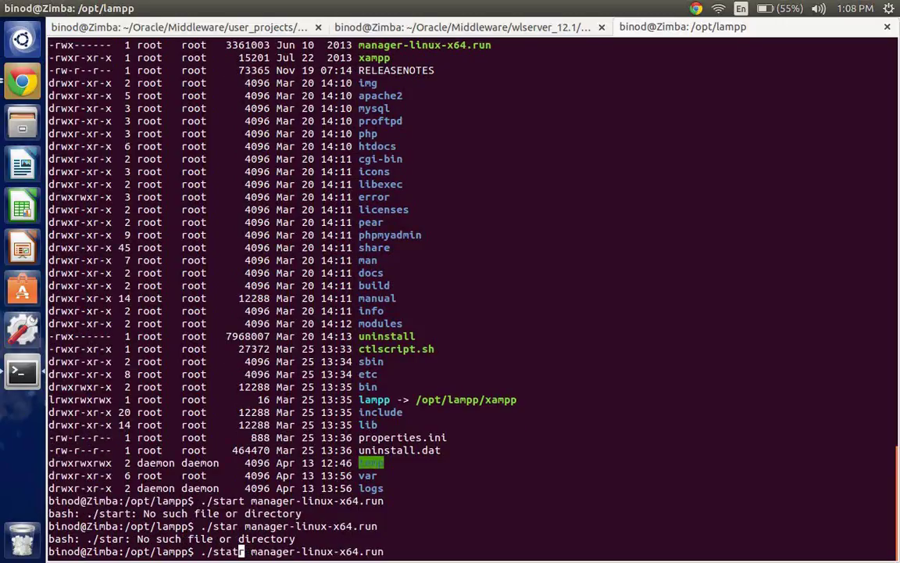
pyautogui.press('BackSpace')
pyautogui.press('Right')
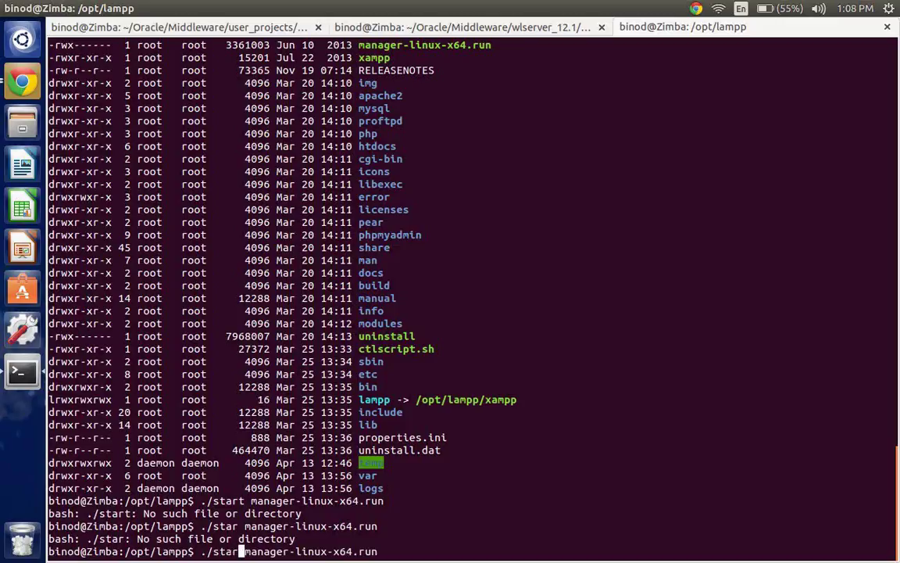
pyautogui.press('BackSpace')
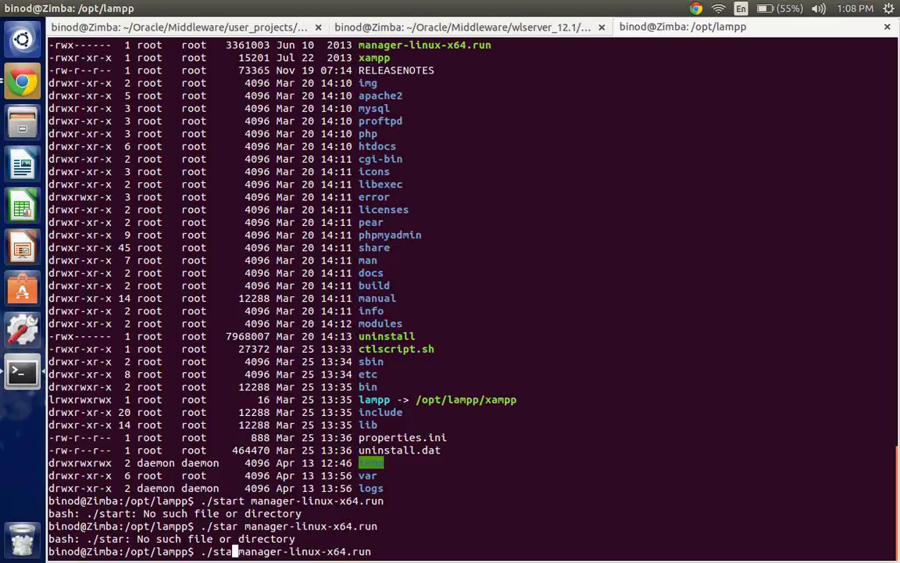
pyautogui.press('BackSpace')
pyautogui.press('BackSpace')
pyautogui.press('BackSpace')
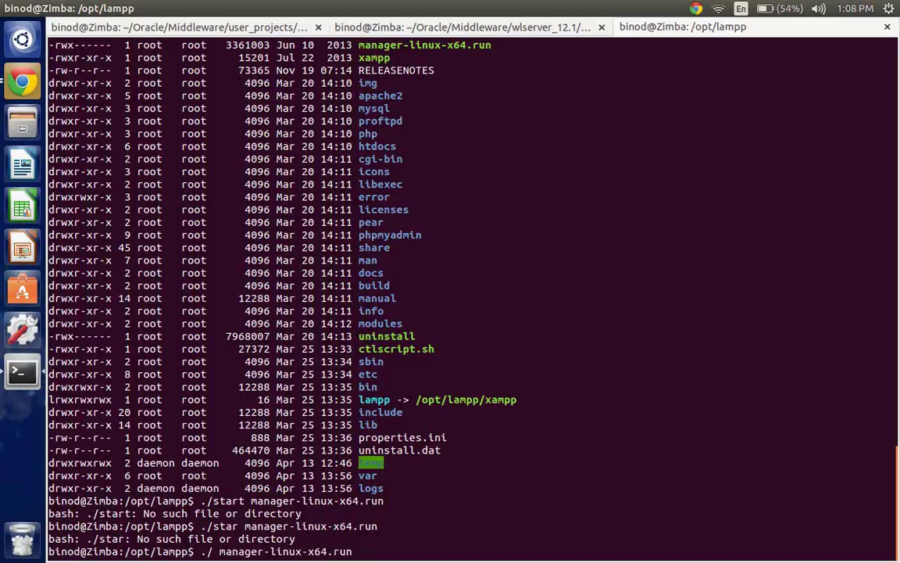
pyautogui.press('BackSpace')
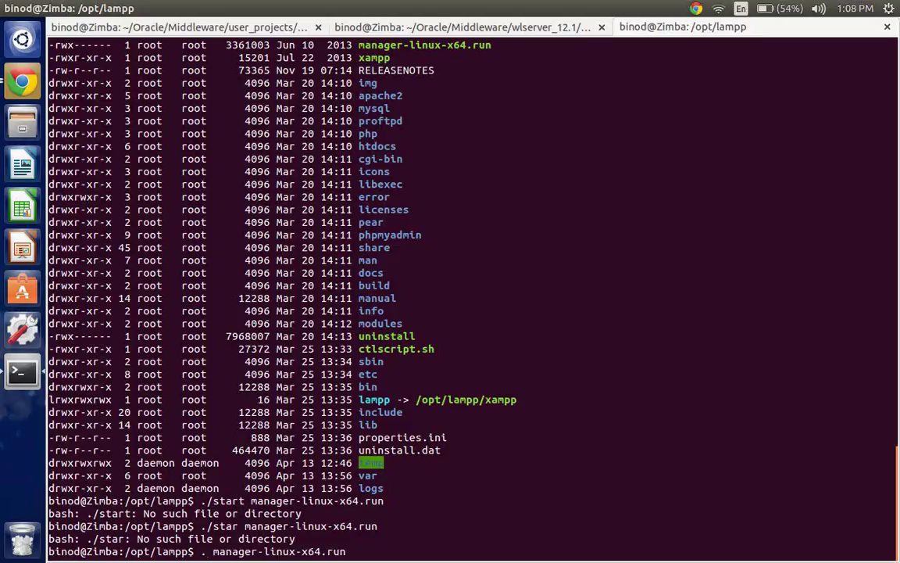
pyautogui.write('/')
pyautogui.press('Left')
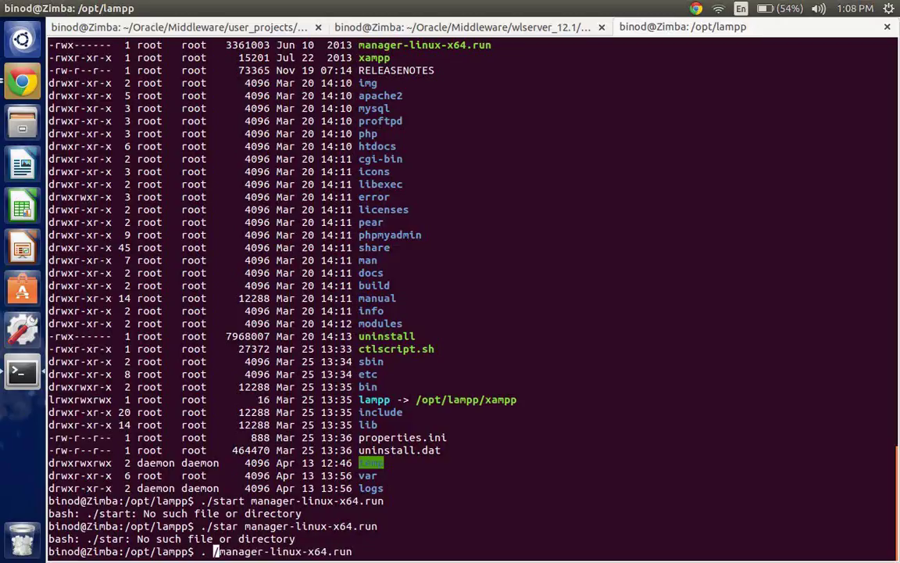
pyautogui.press('BackSpace')
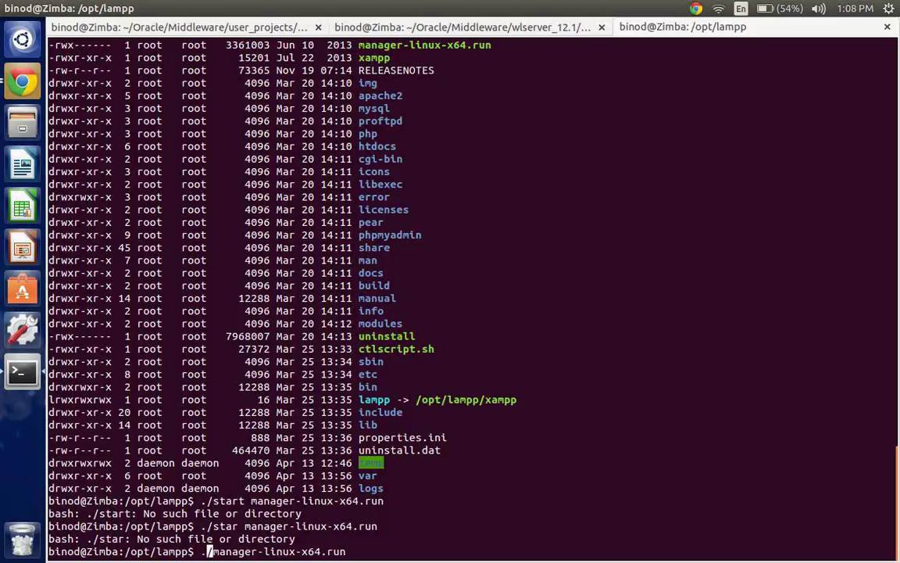
pyautogui.press('Return')
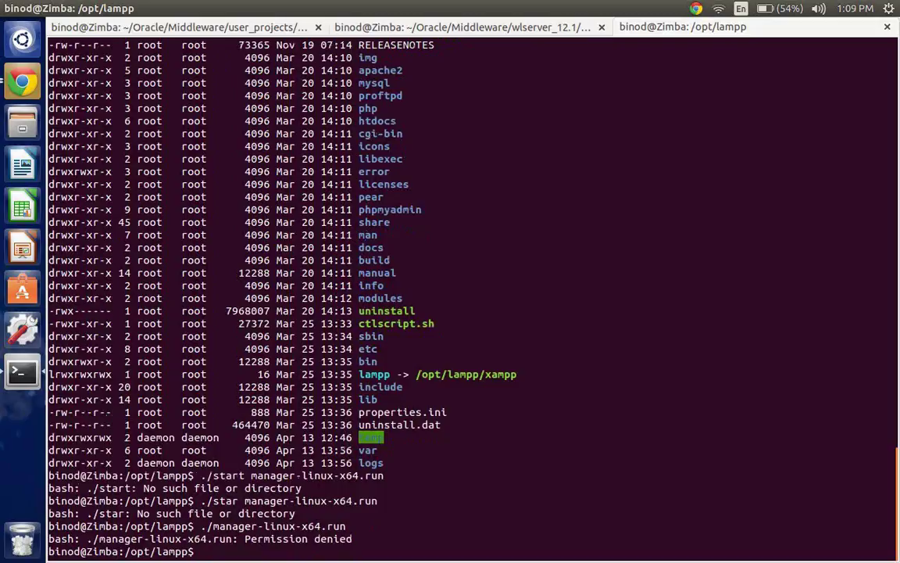
# Launch the XAMPP manager with sudo ./manager-linux-x64.run and enter the account password for sudo
pyautogui.write('sudo')
pyautogui.press('Up')
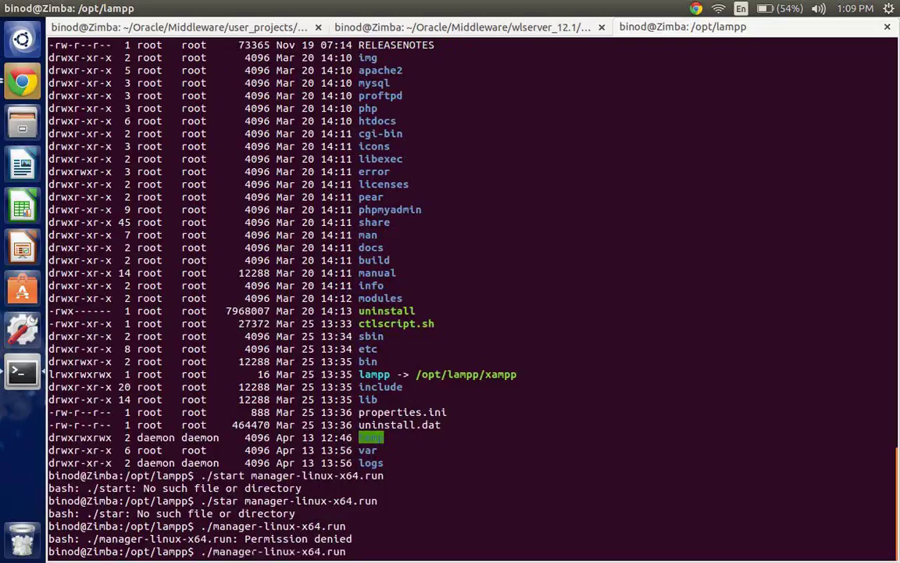
pyautogui.press('Left')
pyautogui.press('Left')
pyautogui.press('Left')
pyautogui.press('Left')
pyautogui.press('Left')
pyautogui.press('Left')
pyautogui.press('Home')
pyautogui.write('sudo')
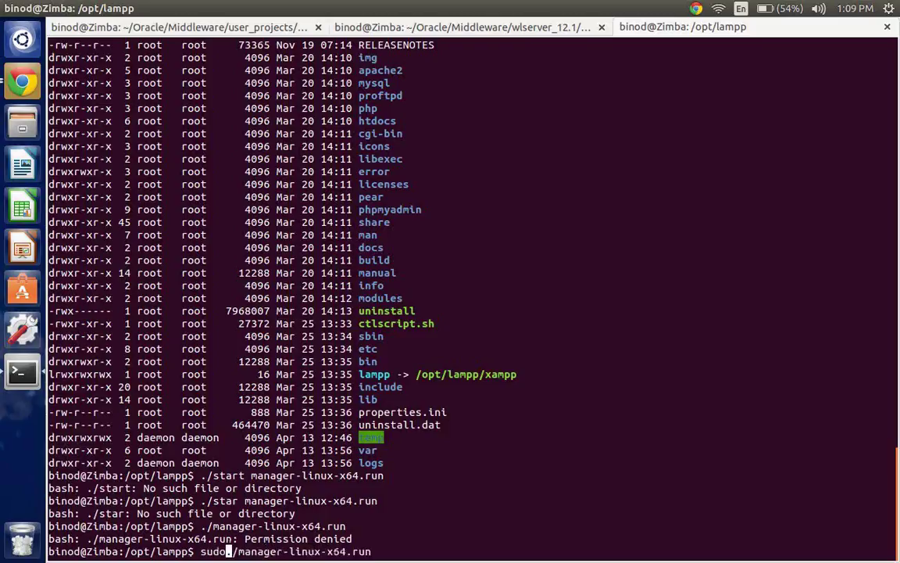
pyautogui.press('Return')
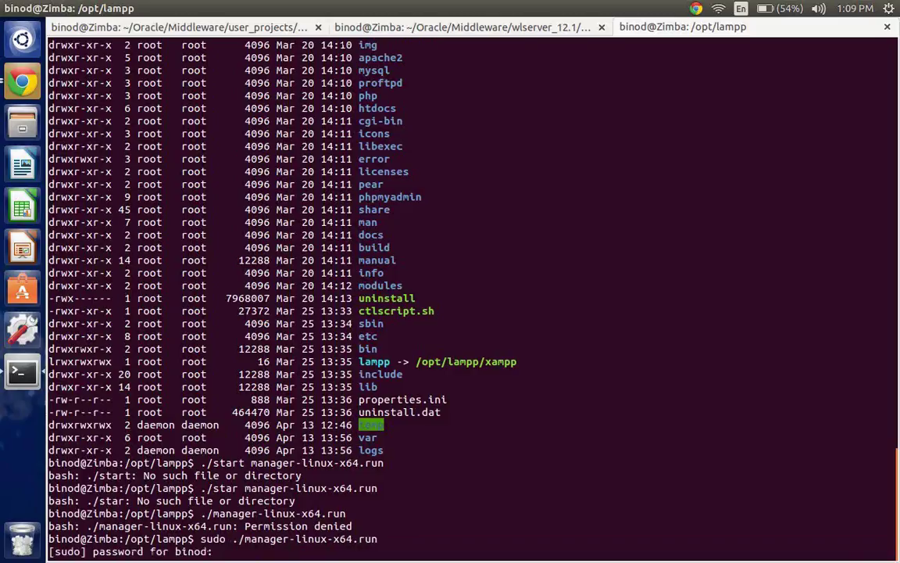
pyautogui.press('Return')
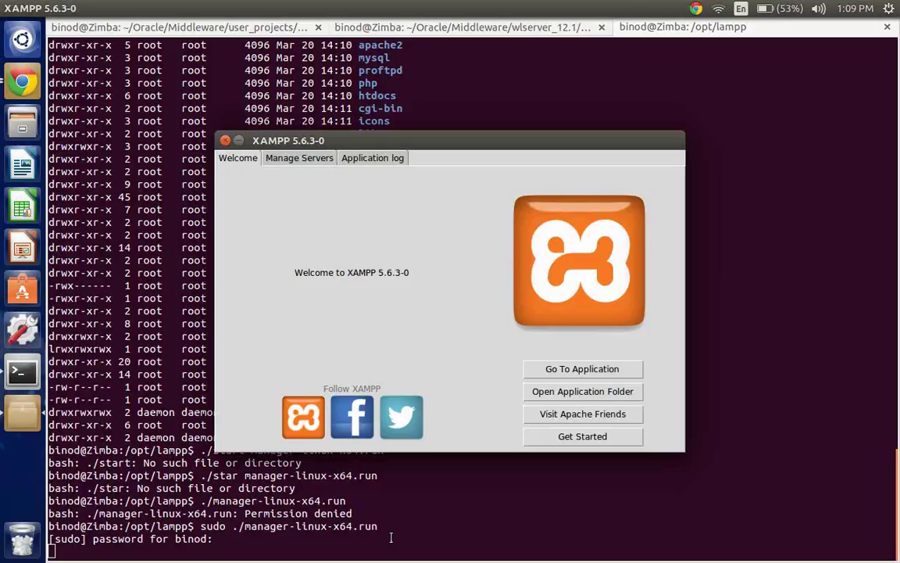
# Copy the command sudo ./manager-linux-x64.run from the terminal
pyautogui.moveTo(378, 526); pyautogui.dragTo(201, 526)
pyautogui.rightClick(201, 526)
pyautogui.click(238, 463)
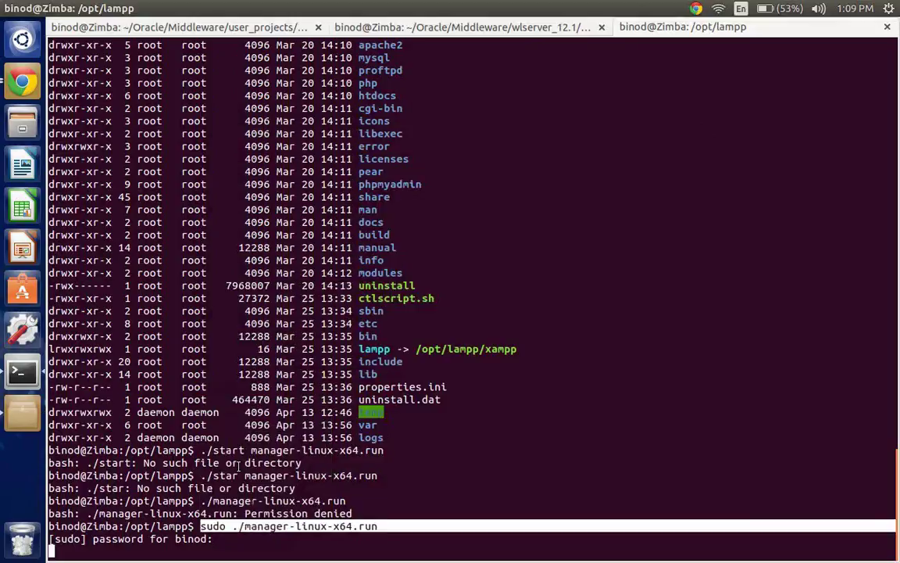
pyautogui.click(589, 468)
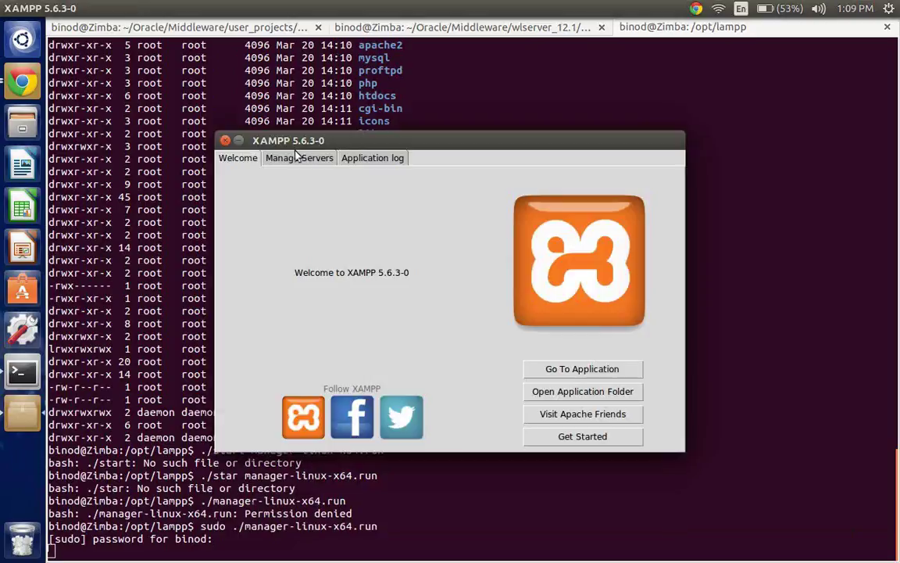
# Start the MySQL Database server in the XAMPP manager
pyautogui.click(298, 157)
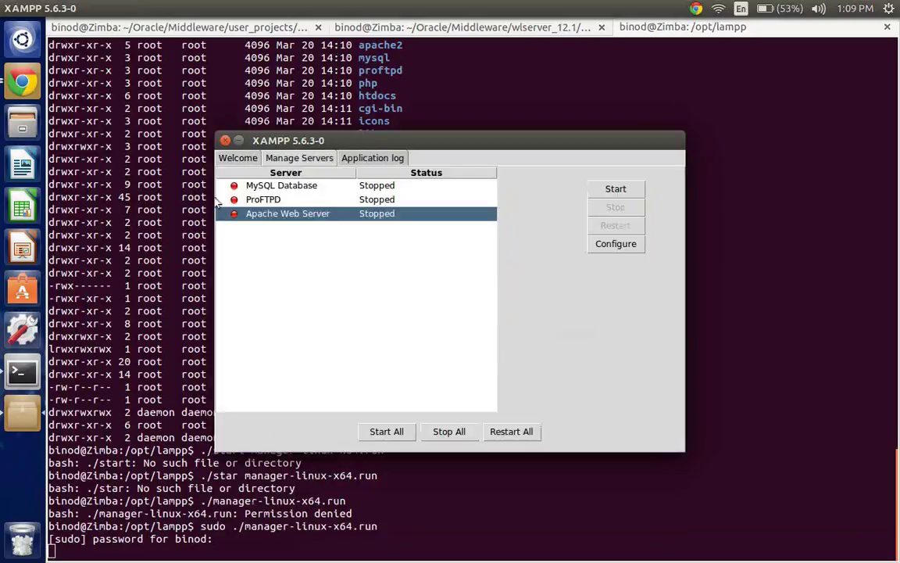
pyautogui.click(265, 186)
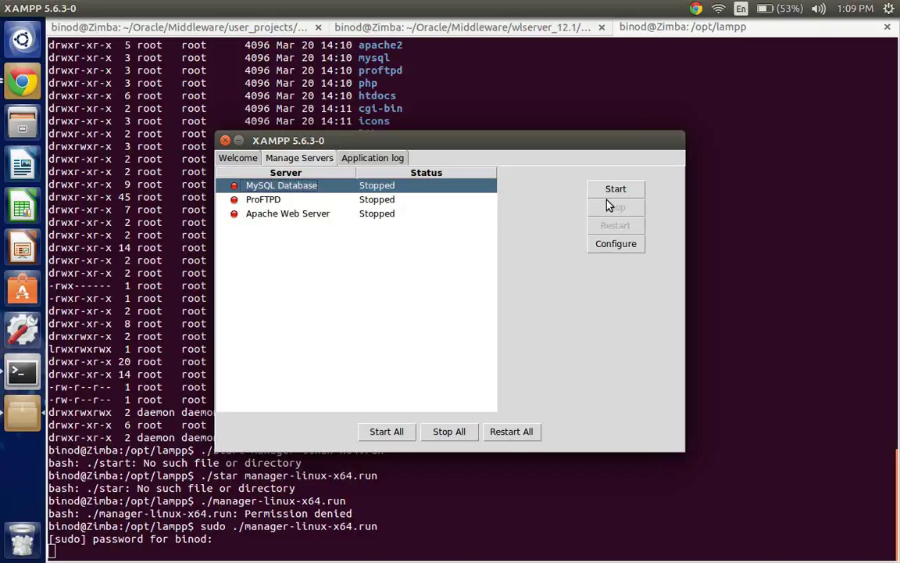
pyautogui.click(613, 190)
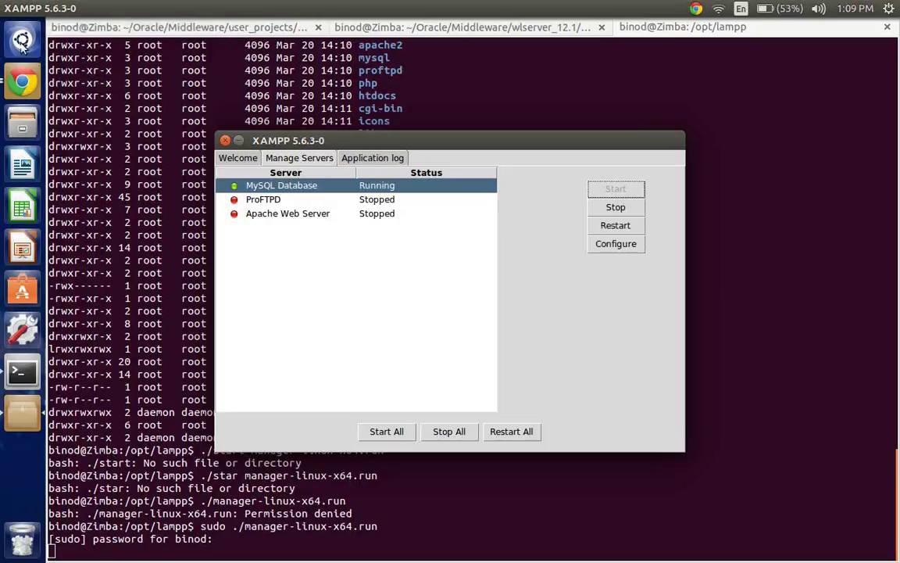
# Open the Text Editor application with a new blank document
pyautogui.click(22, 44)
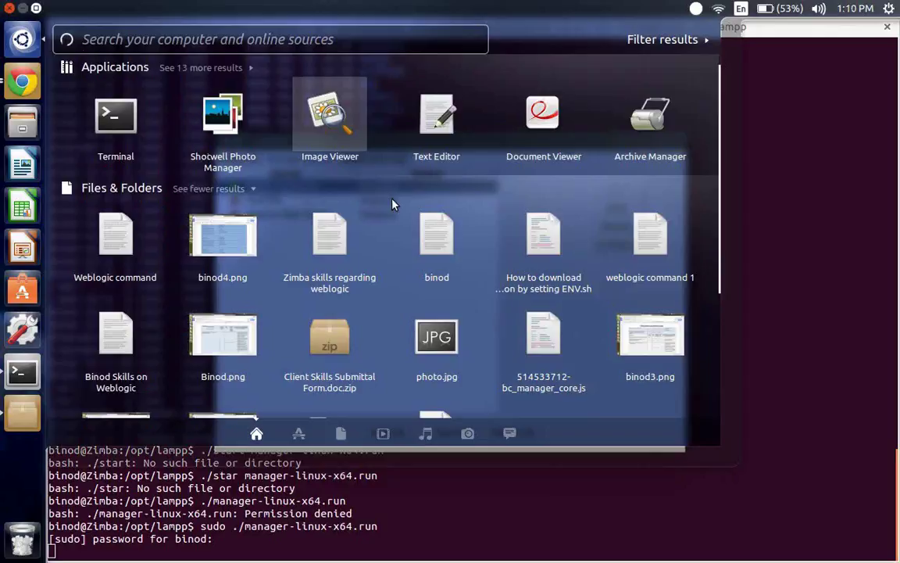
pyautogui.scroll(-3, 221, 77)
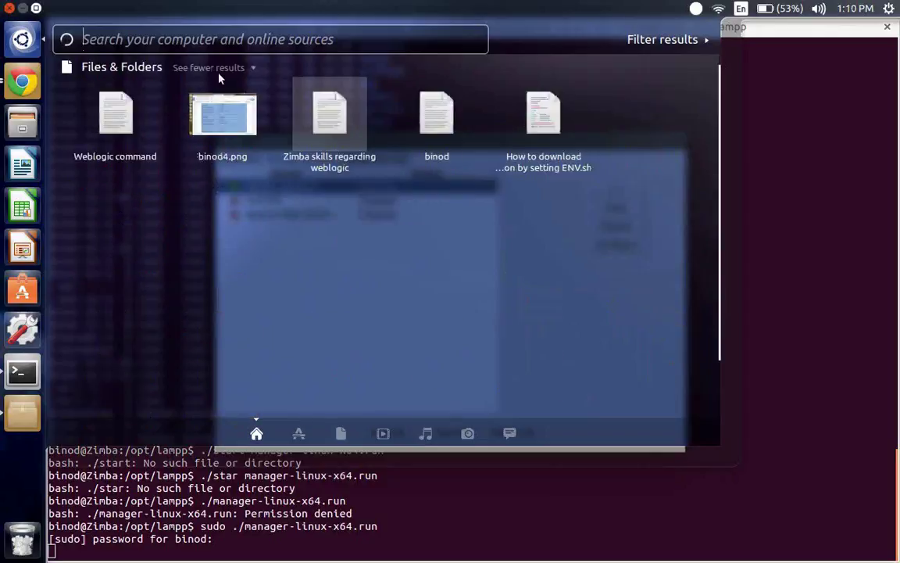
pyautogui.click(21, 39)
pyautogui.click(22, 39)
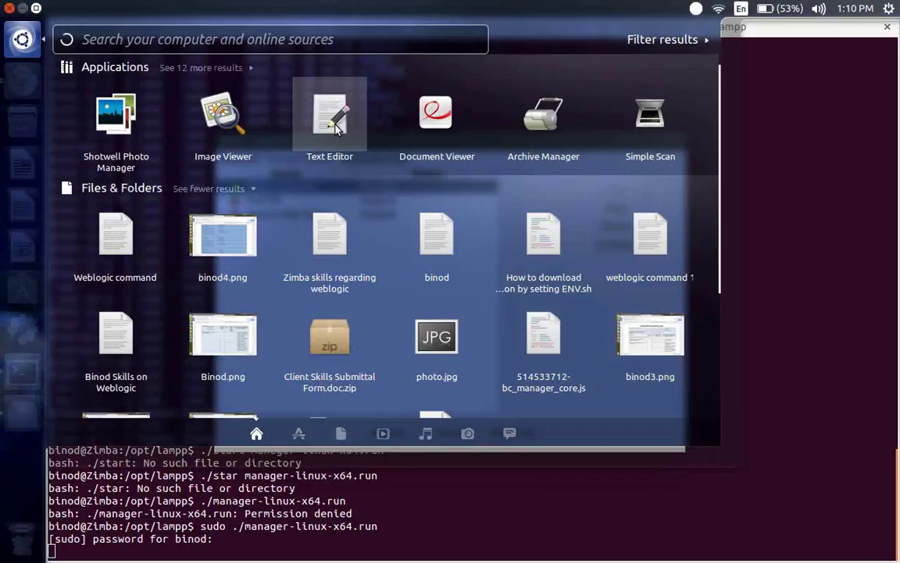
pyautogui.click(330, 152)
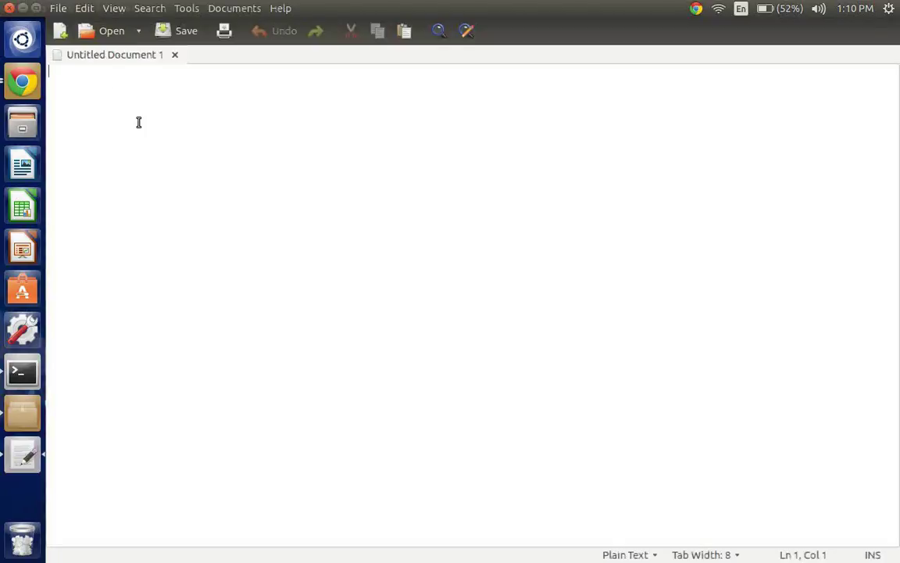
# Write the line "To start xampp." and paste the copied sudo command two lines below it
pyautogui.write('To')
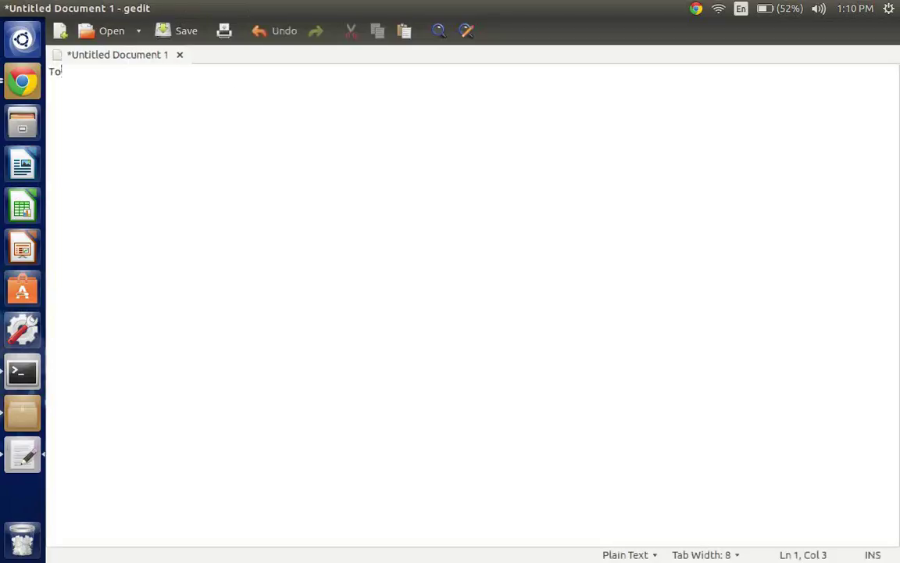
pyautogui.write(' start xammp')
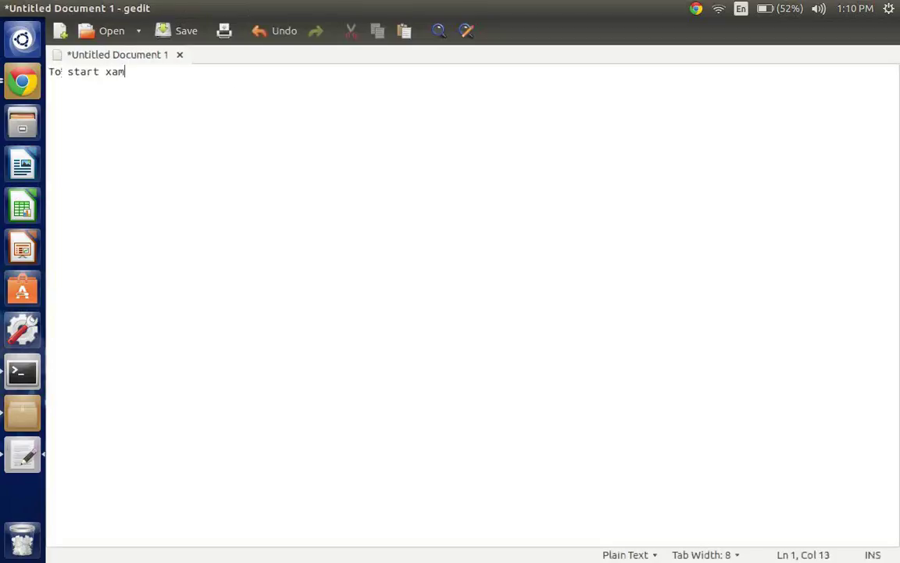
pyautogui.press('BackSpace')
pyautogui.press('BackSpace')
pyautogui.write('pp.')
pyautogui.press('Return')
pyautogui.press('Return')
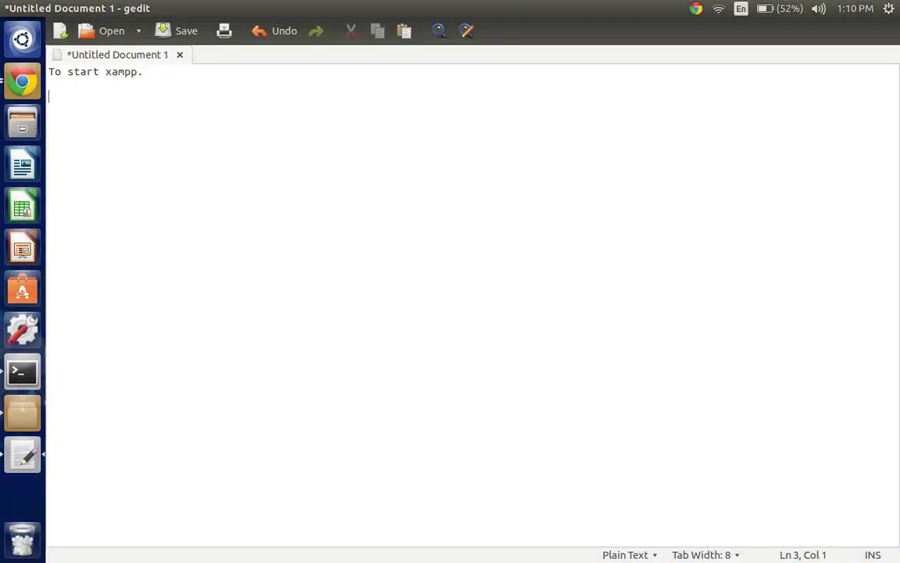
pyautogui.hotkey('ctrl', 'v')
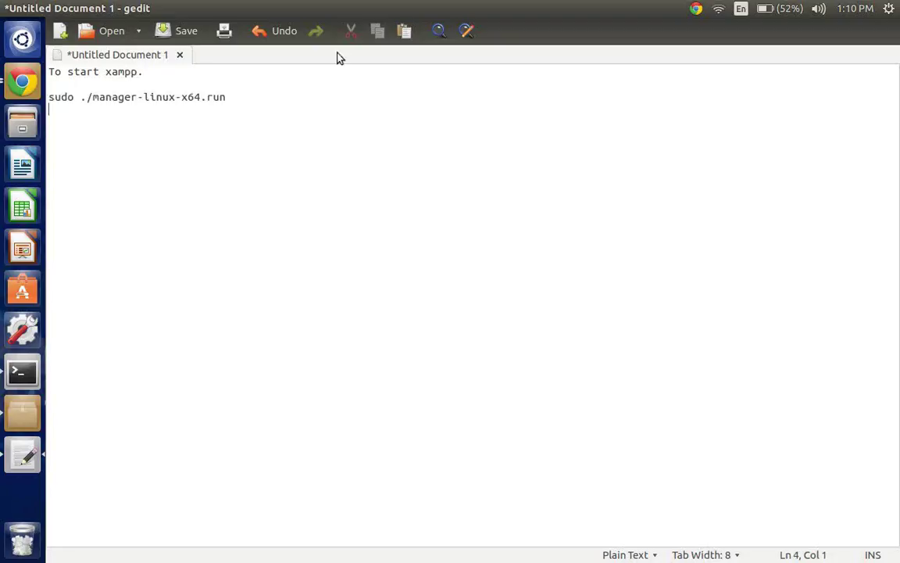
# Save the document as "to start xampp" in the Desktop folder
pyautogui.click(172, 35)
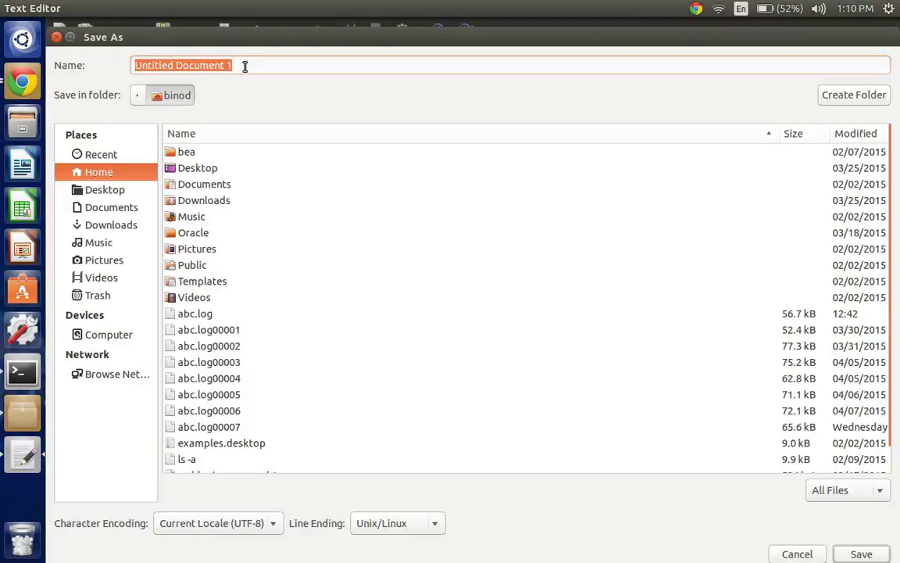
pyautogui.write('to sta')
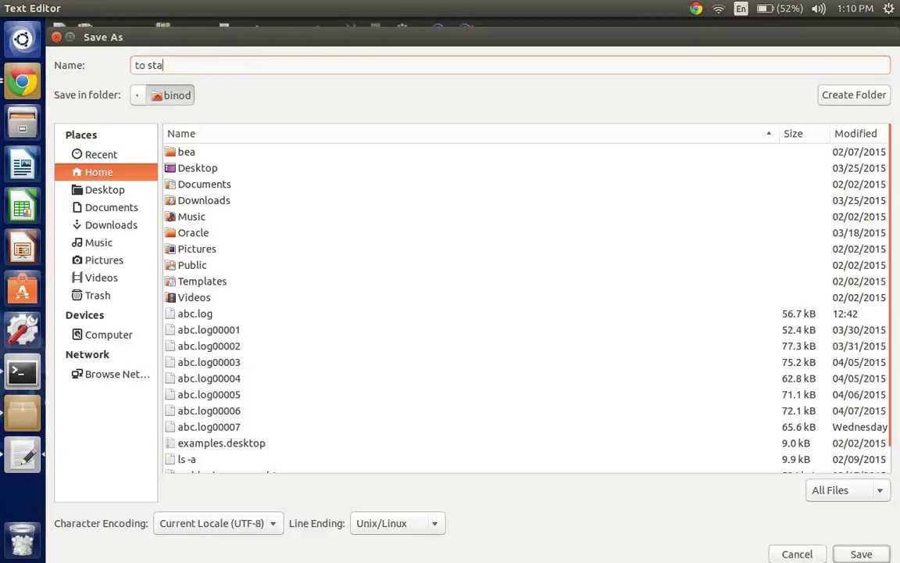
pyautogui.write('rt xampp')
pyautogui.click(95, 192)
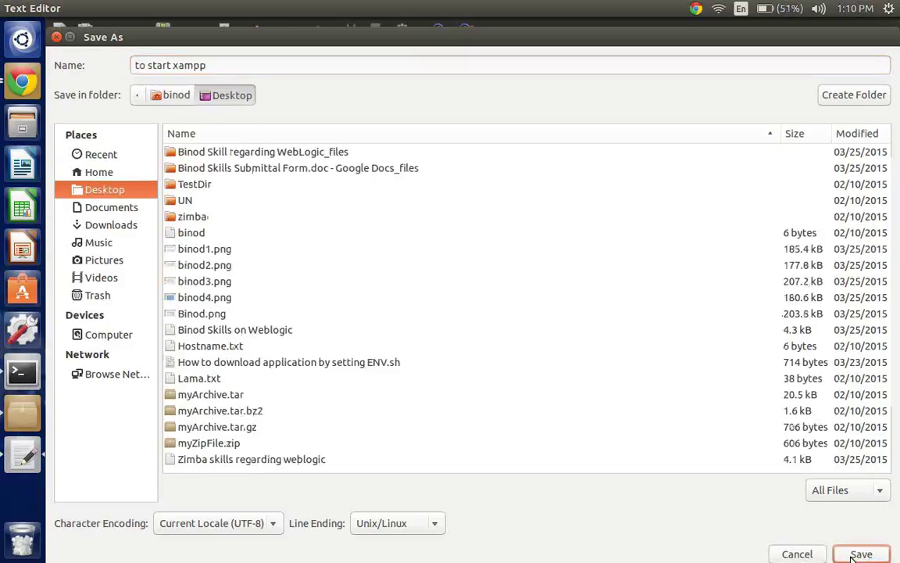
pyautogui.click(854, 555)
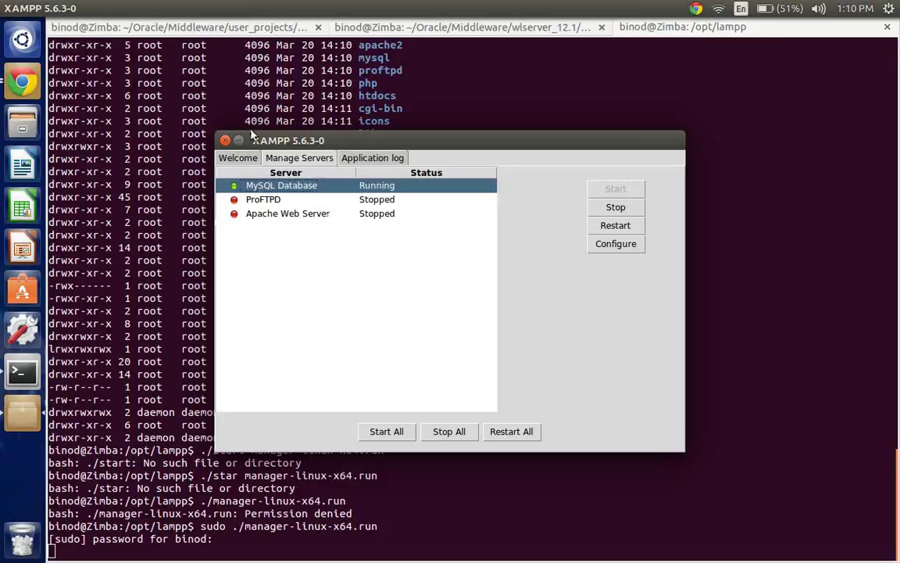
# Close the XAMPP manager window, and open the JDBC data sources summary in the WebLogic console in Chrome
pyautogui.click(225, 140)
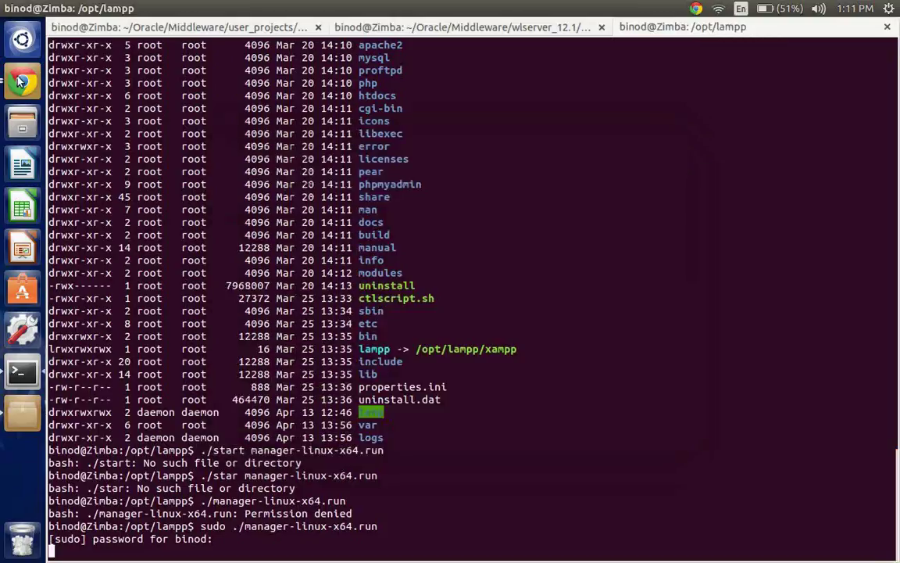
pyautogui.click(21, 81)
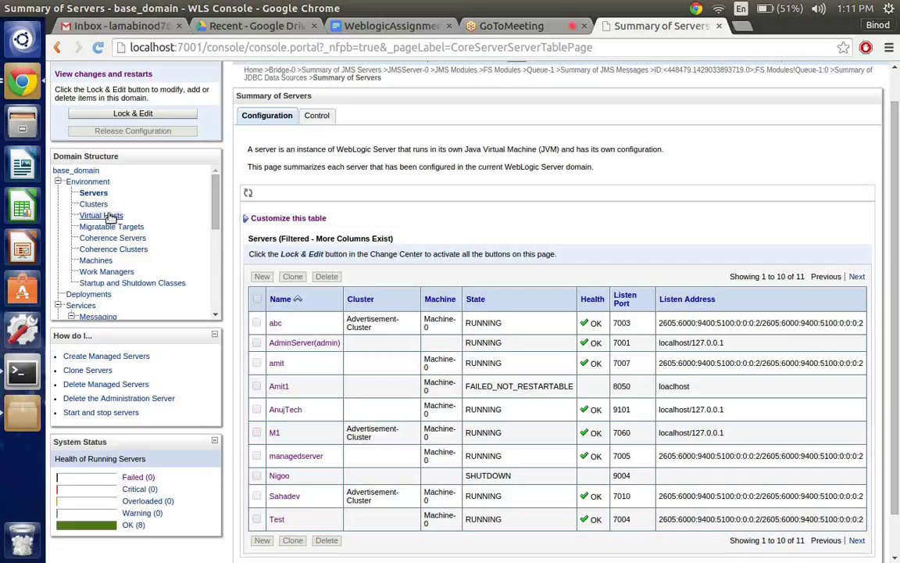
pyautogui.scroll(-3, 110, 219)
pyautogui.scroll(-3, 110, 219)
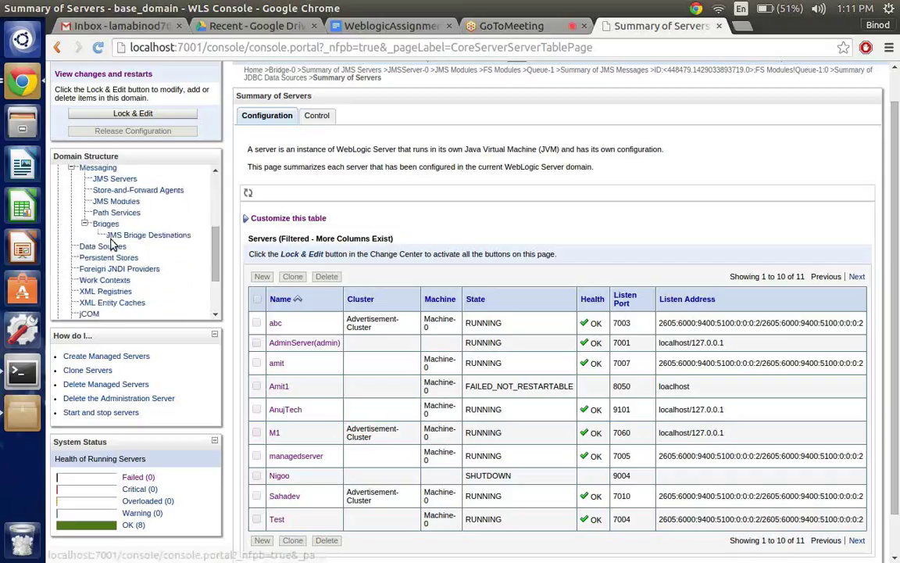
pyautogui.click(111, 247)
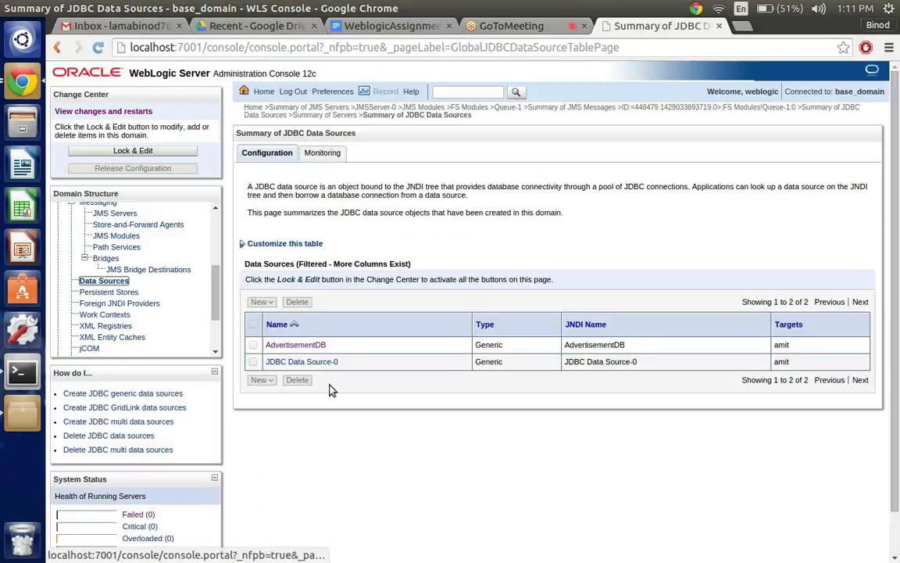
# Open the settings of JDBC Data Source-0 and return to the domain's servers summary
pyautogui.click(302, 361)
pyautogui.click(93, 232)
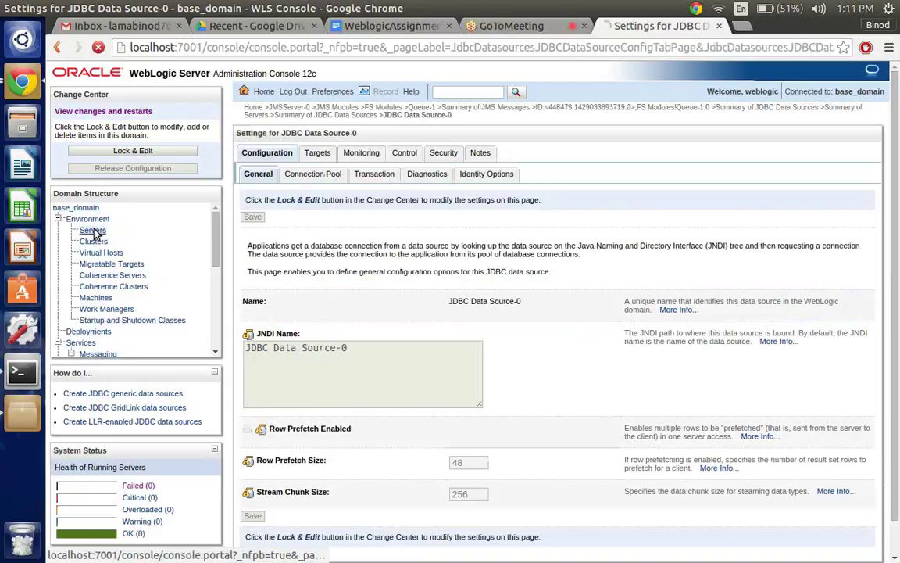
# Force an immediate shutdown of the amit server from the control view of the servers summary
pyautogui.scroll(-1, 255, 266)
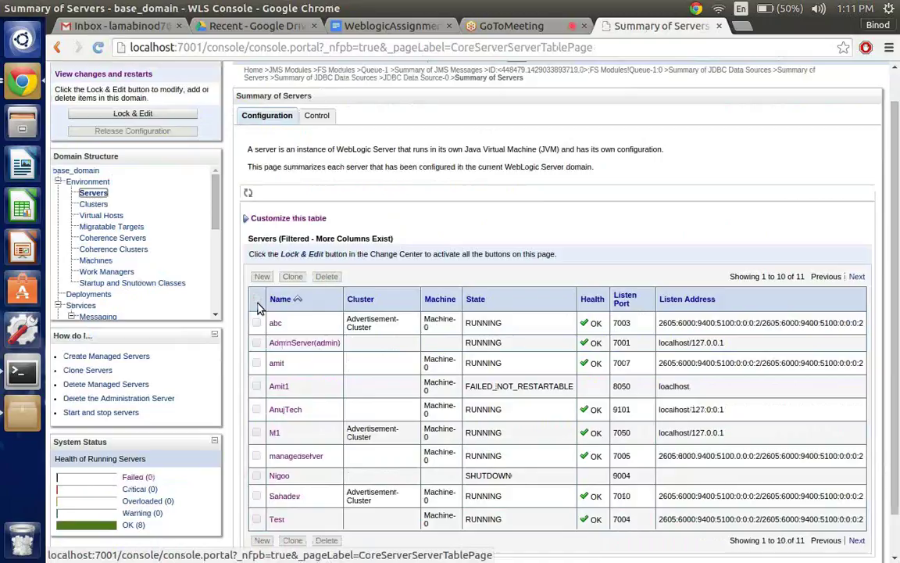
pyautogui.scroll(-1, 259, 309)
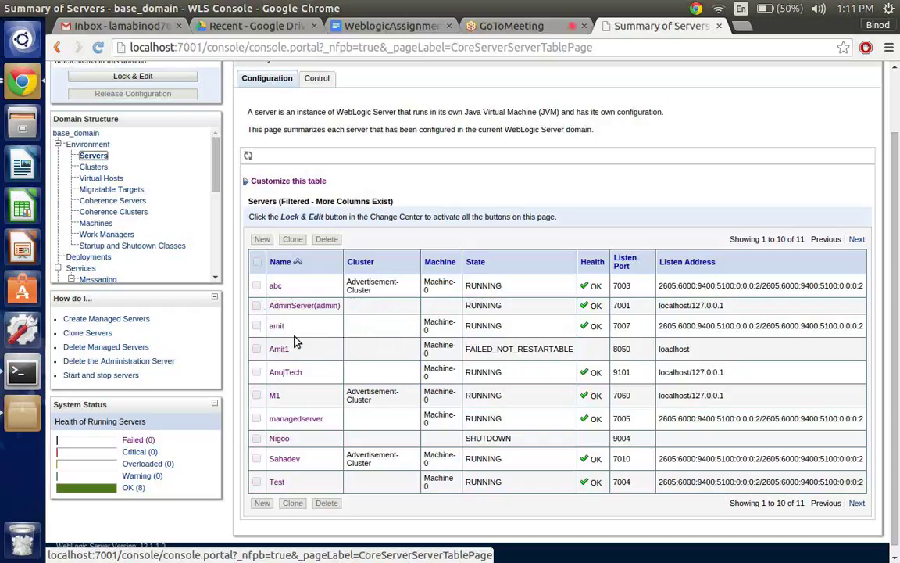
pyautogui.scroll(2, 292, 132)
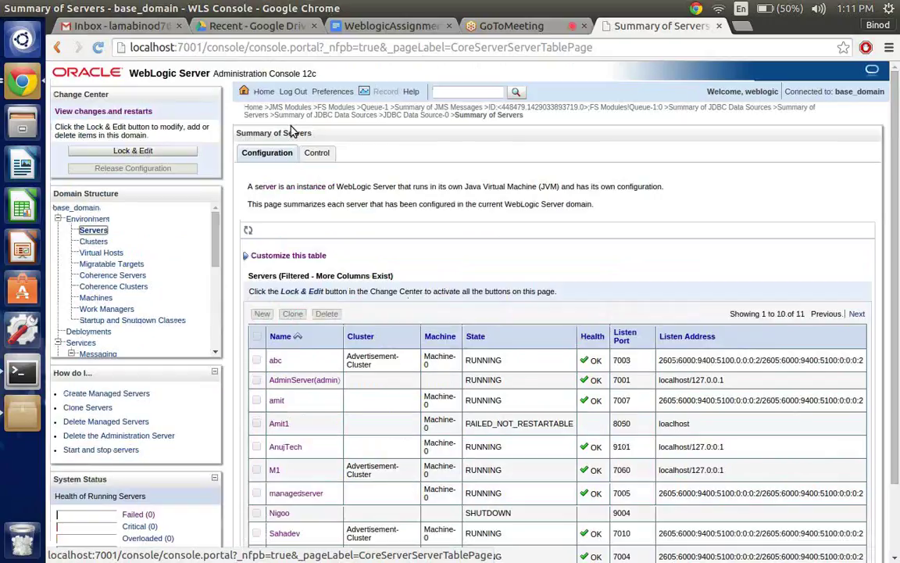
pyautogui.click(317, 153)
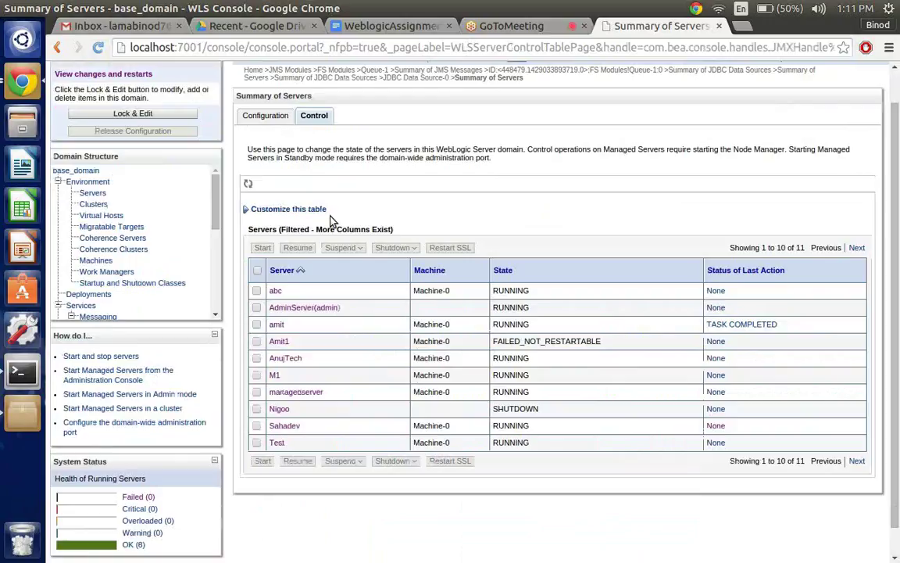
pyautogui.click(256, 324)
pyautogui.scroll(-1, 352, 376)
pyautogui.click(396, 461)
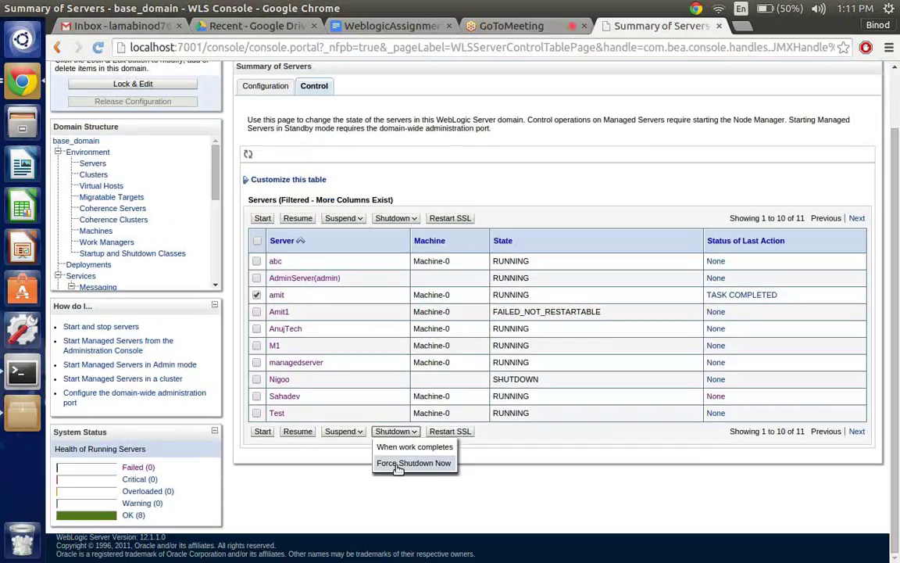
pyautogui.click(398, 464)
pyautogui.click(249, 233)
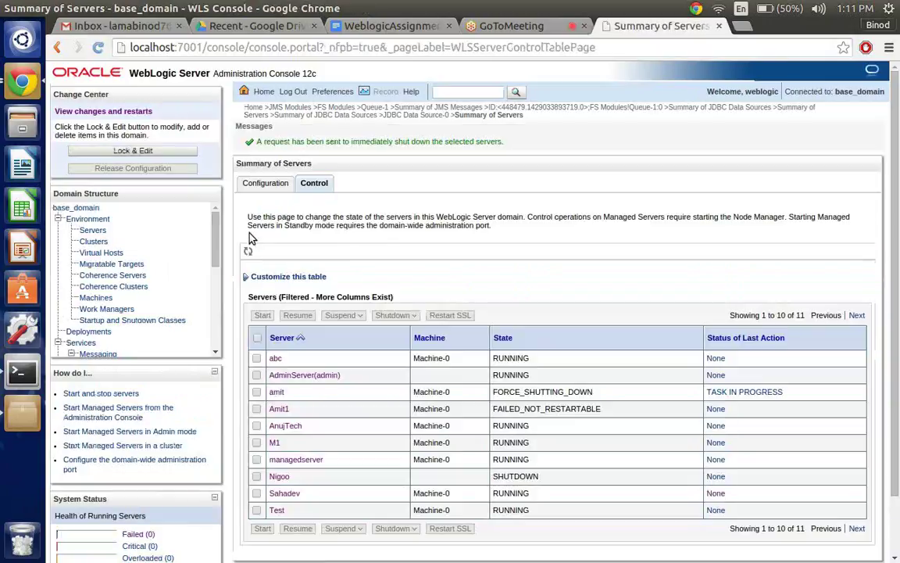
# Start the amit server again from the server control table
pyautogui.click(257, 391)
pyautogui.scroll(-2, 314, 344)
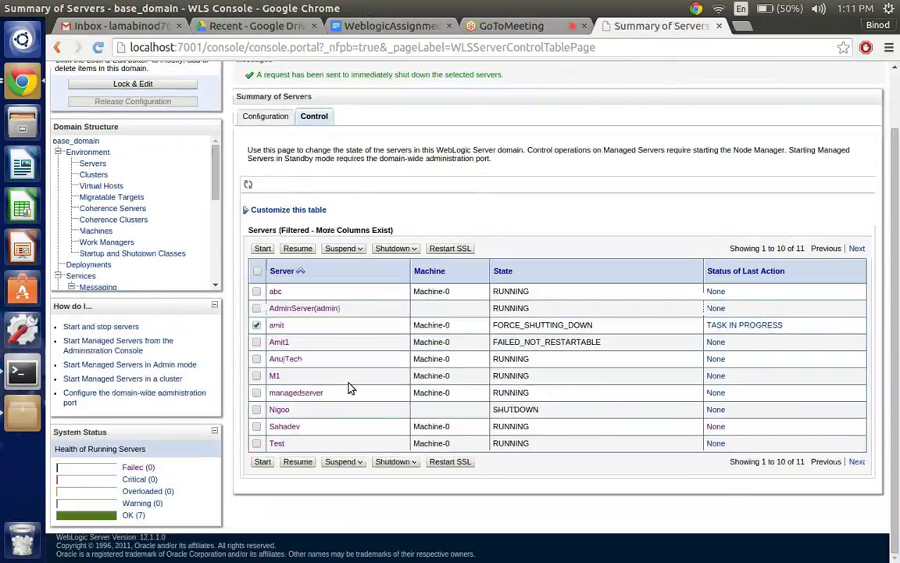
pyautogui.click(263, 249)
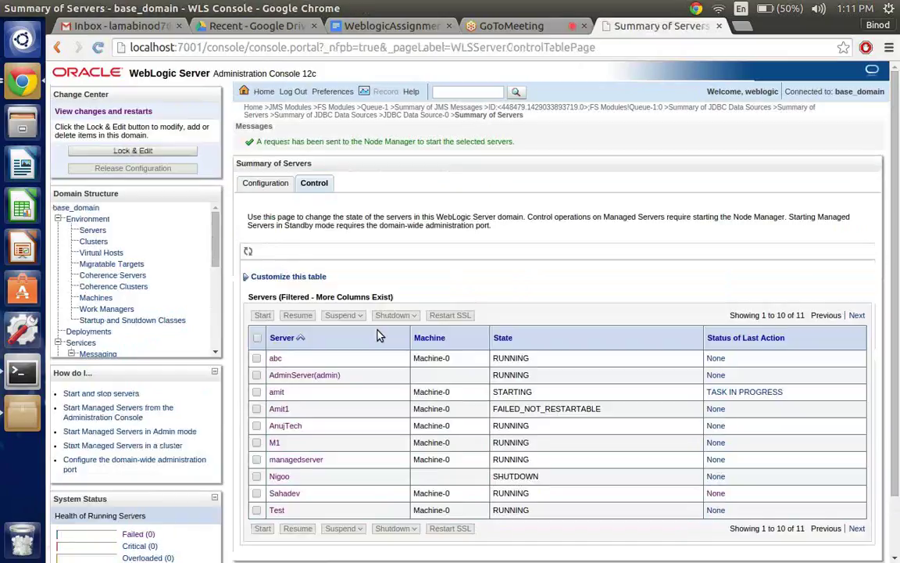
pyautogui.scroll(-1, 395, 329)
pyautogui.scroll(1, 410, 310)
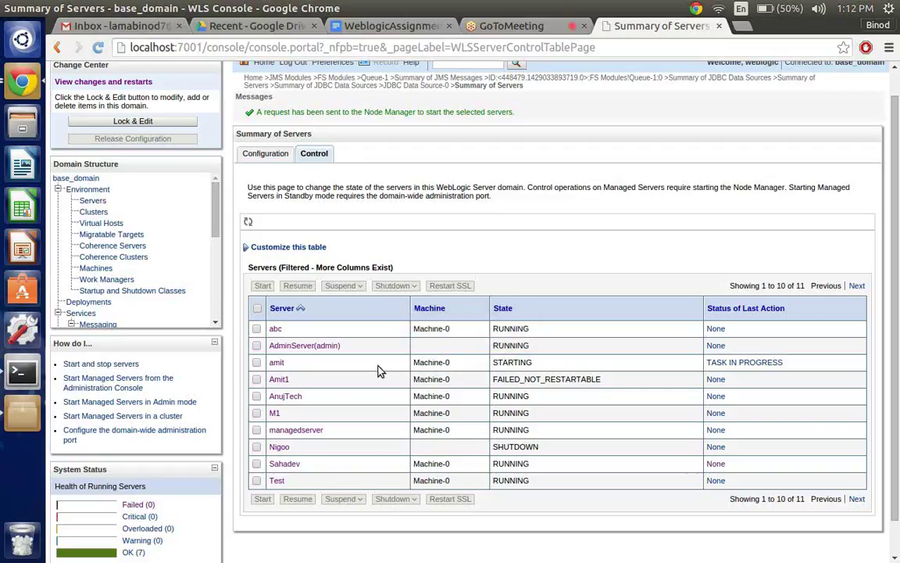
# Reload the server control table and the servers summary to check the amit server's state
pyautogui.click(99, 47)
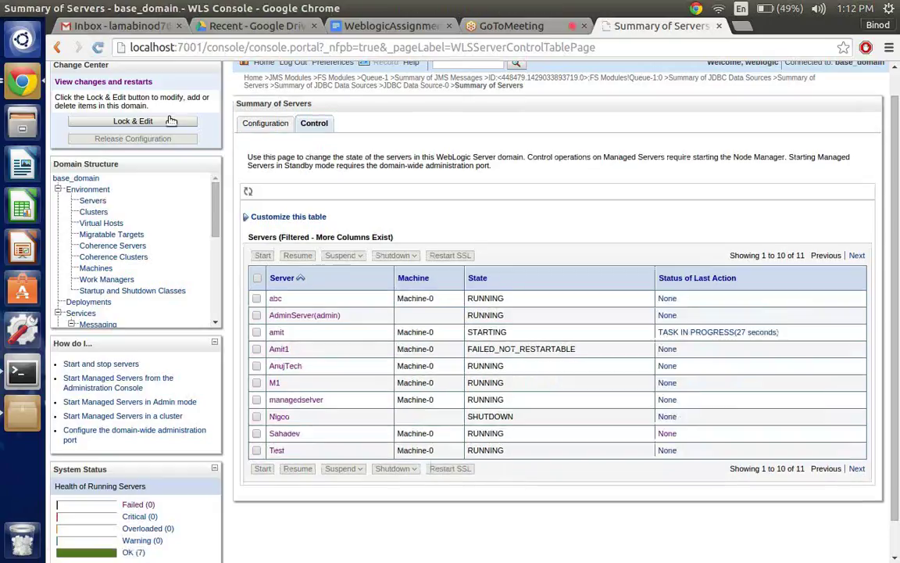
pyautogui.click(93, 202)
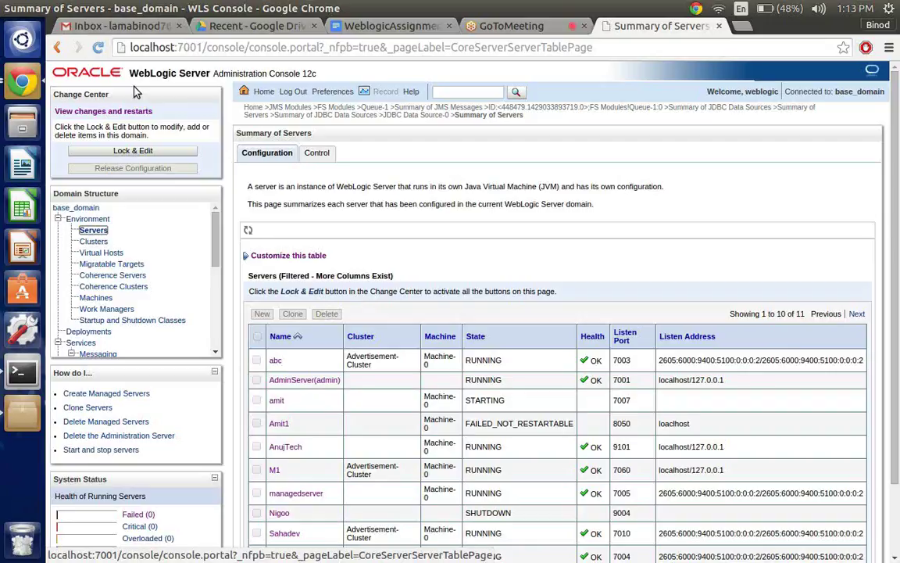
pyautogui.click(100, 49)
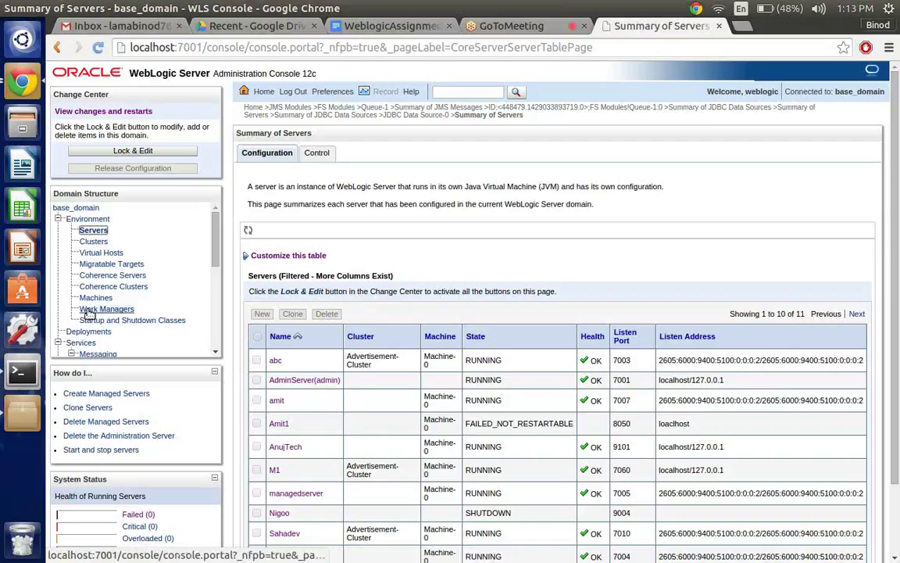
# Open the monitoring statistics of JDBC Data Source-0 and return to its general configuration
pyautogui.scroll(-3, 88, 312)
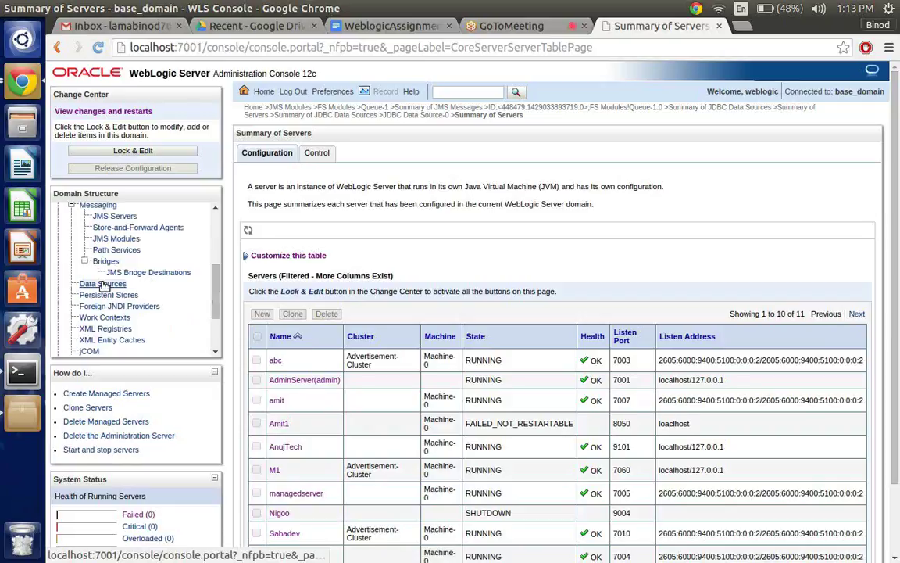
pyautogui.click(104, 285)
pyautogui.click(297, 364)
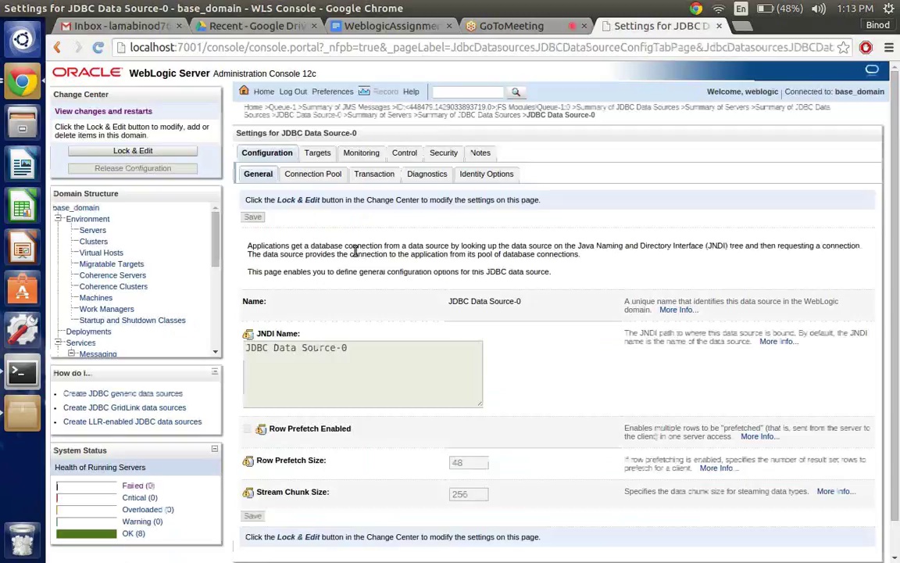
pyautogui.click(361, 153)
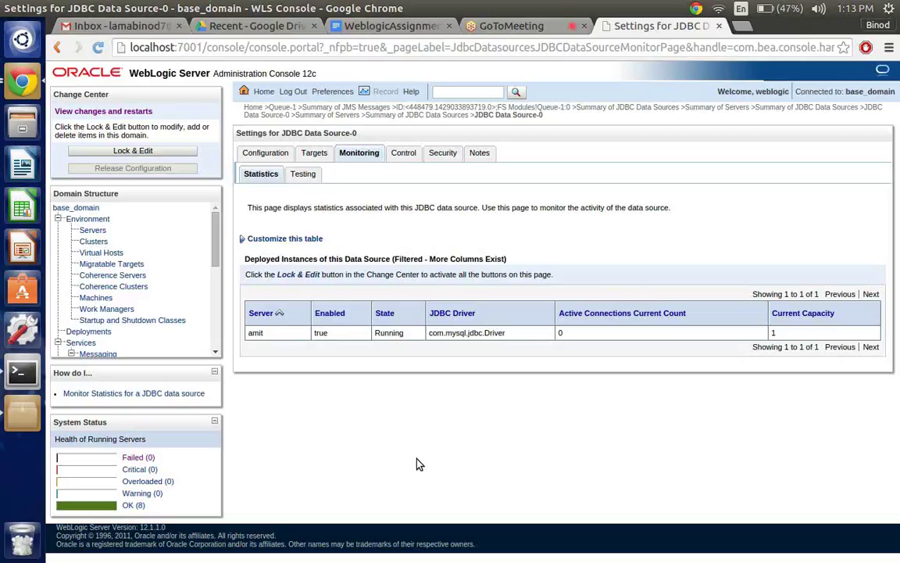
pyautogui.press('F5')
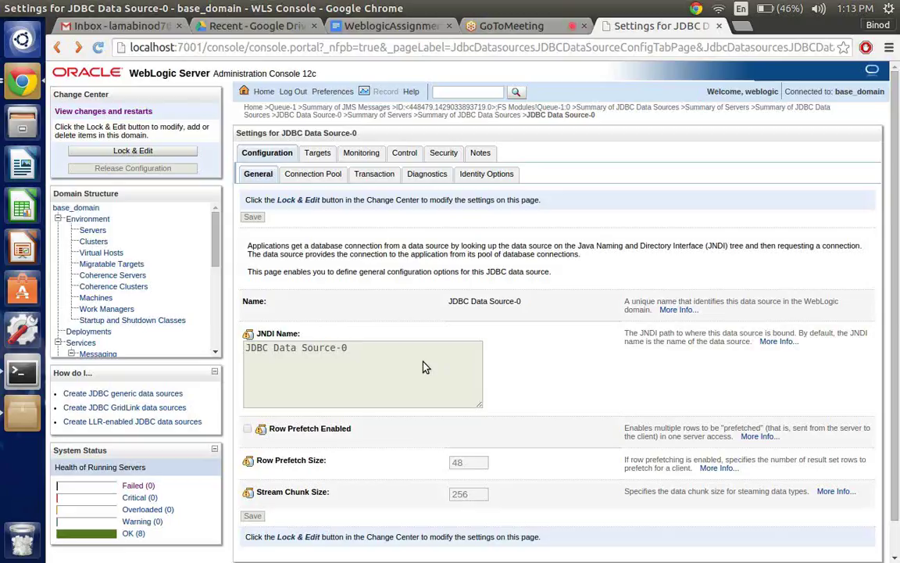
pyautogui.scroll(-1, 425, 367)
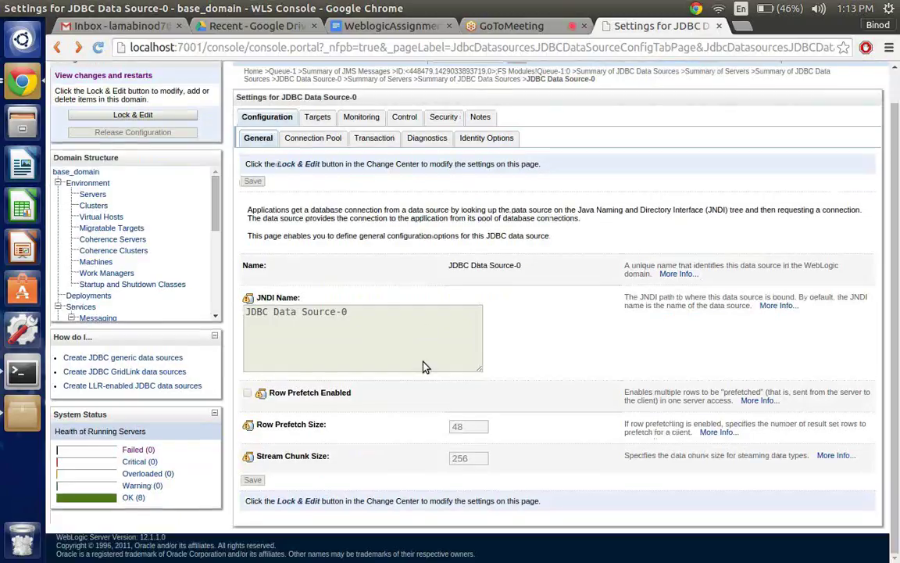
pyautogui.scroll(1, 425, 366)
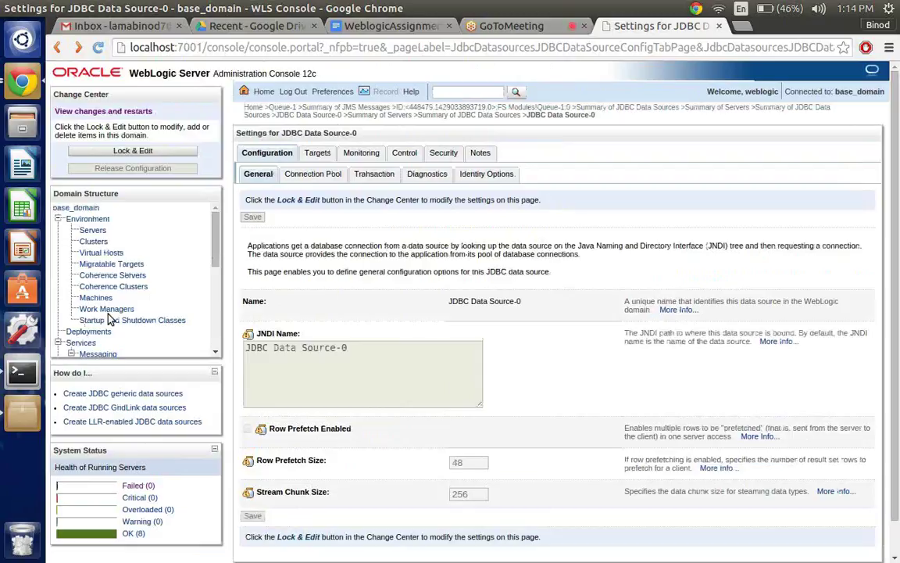
# Reopen JDBC Data Source-0 from the data sources summary, then go back and view the runtime statistics of all JDBC data sources
pyautogui.scroll(-3, 109, 316)
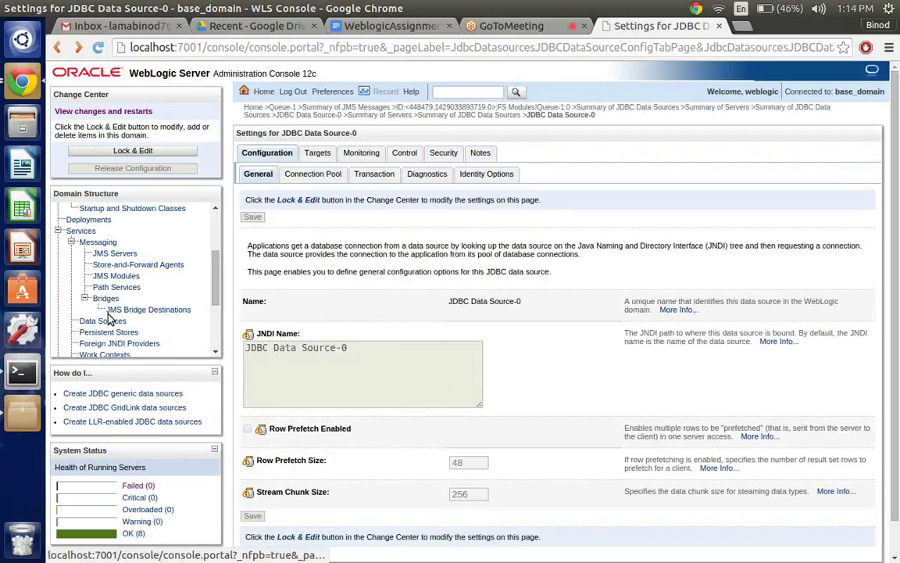
pyautogui.scroll(-1, 109, 317)
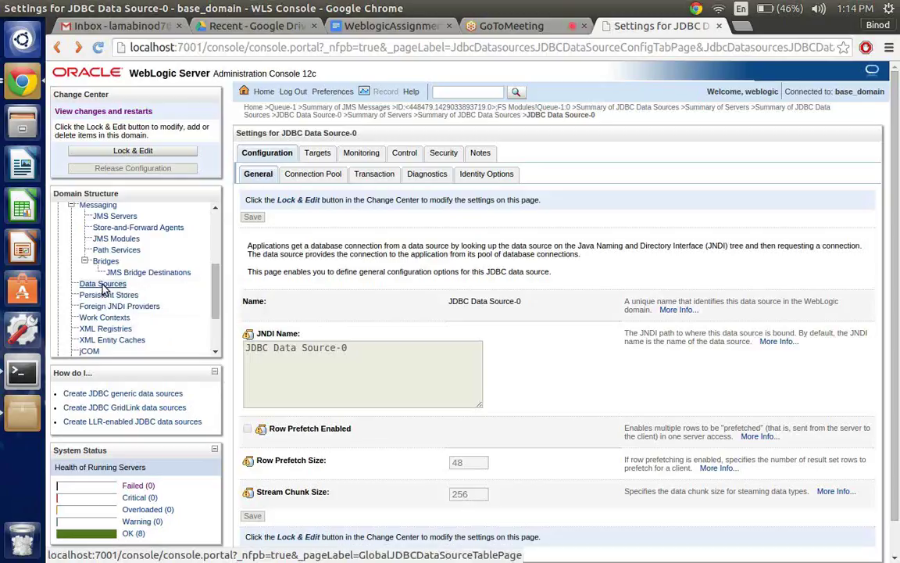
pyautogui.click(104, 286)
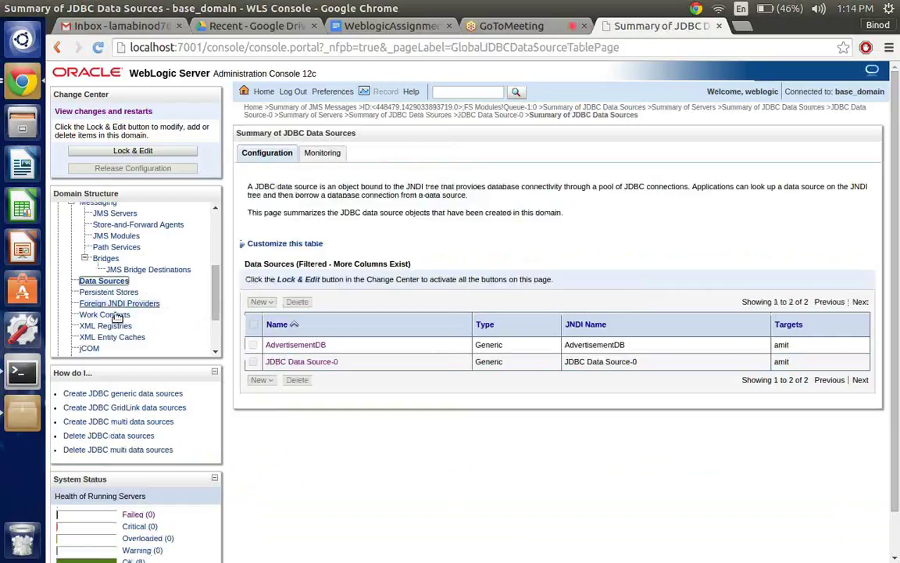
pyautogui.click(311, 362)
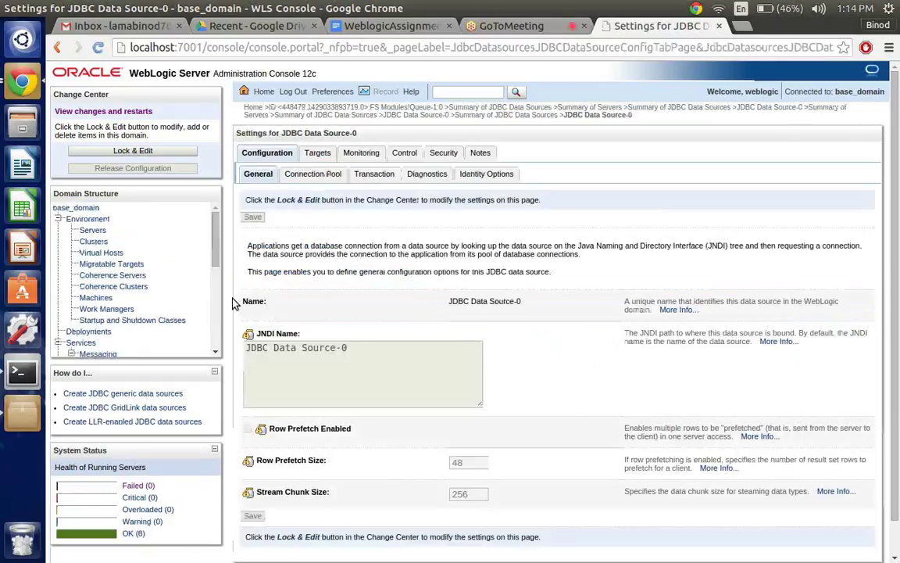
pyautogui.hotkey('alt', 'Left')
pyautogui.click(322, 153)
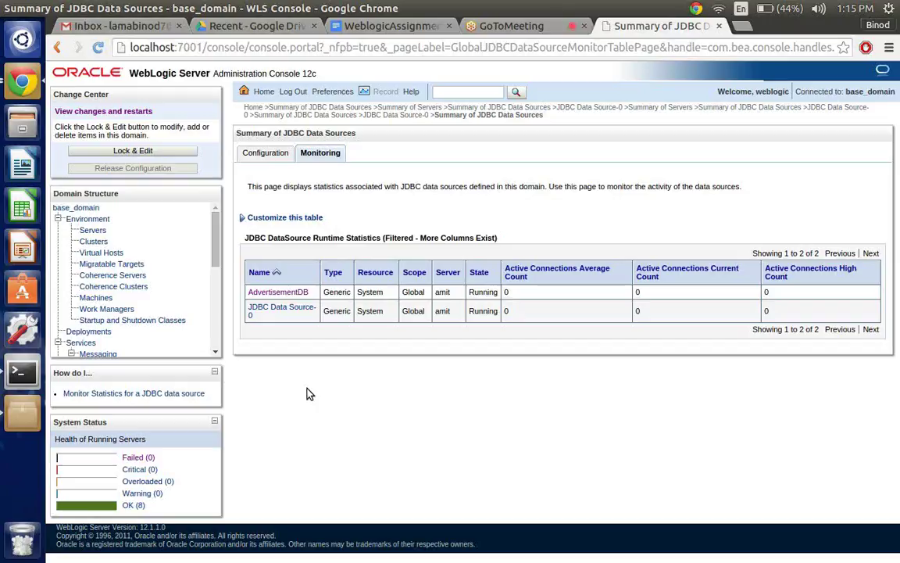
# Lock the configuration and begin a new JDBC multi data source with the JNDI name JdbcMultiDataSource-0
pyautogui.click(265, 154)
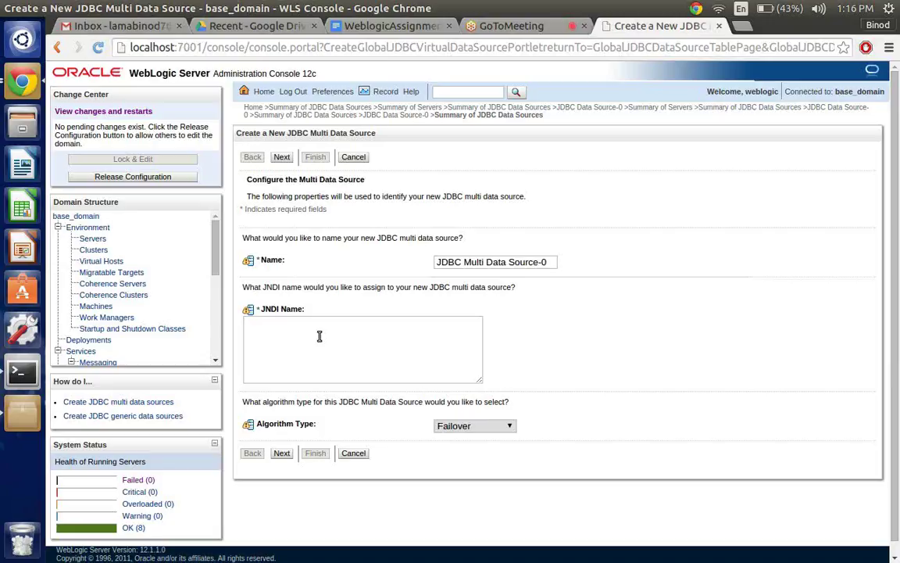
pyautogui.click(377, 362)
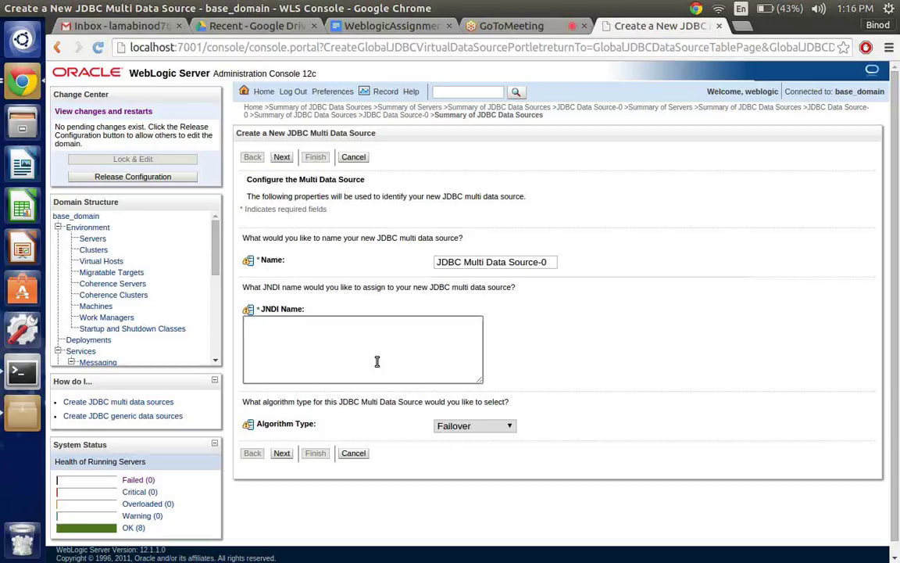
pyautogui.write('Jdbc')
pyautogui.write('MultiS')
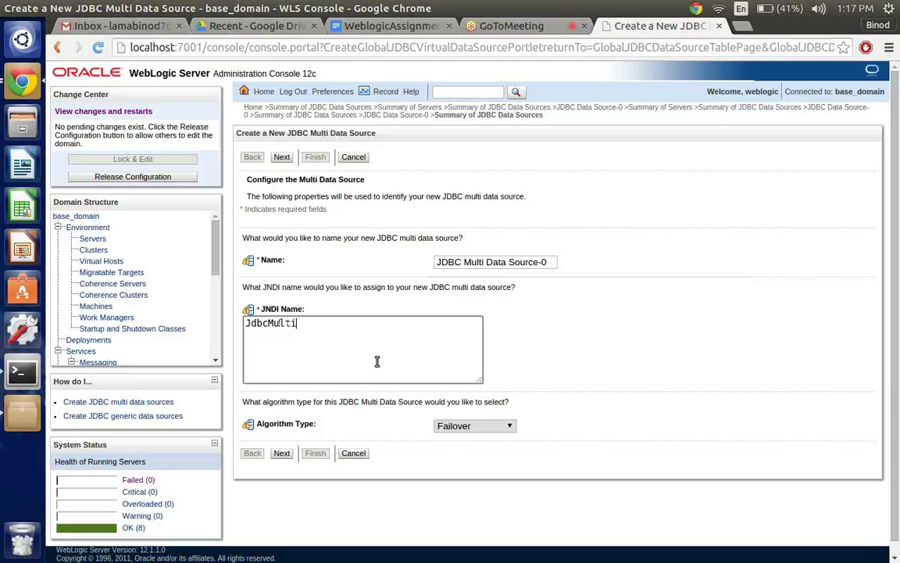
pyautogui.write('DataSource-0')
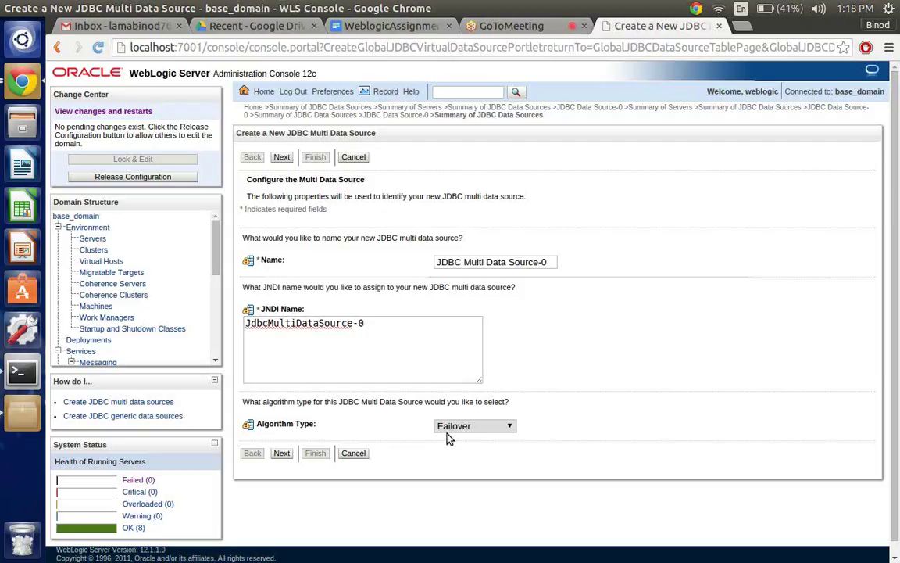
# Keep Failover as the algorithm type and target the new multi data source to the amit server
pyautogui.click(449, 427)
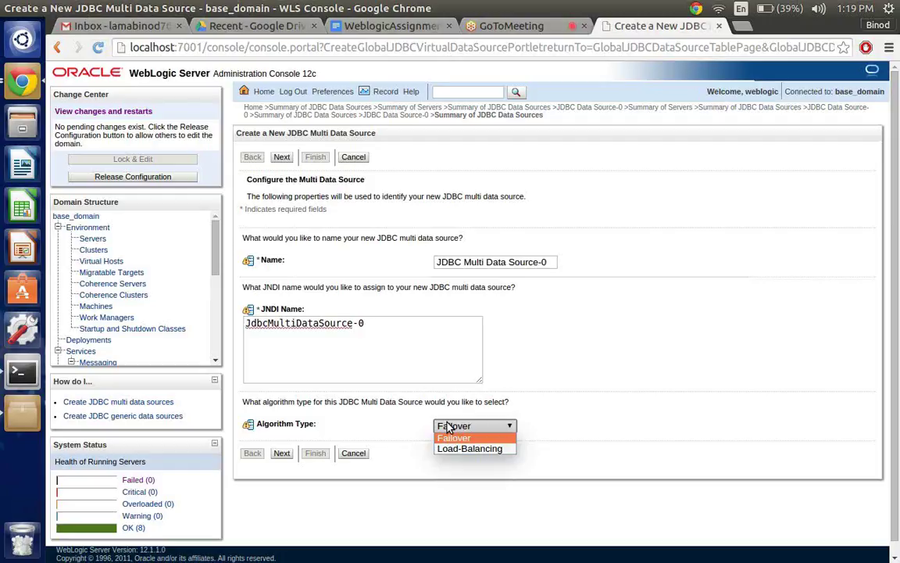
pyautogui.click(514, 439)
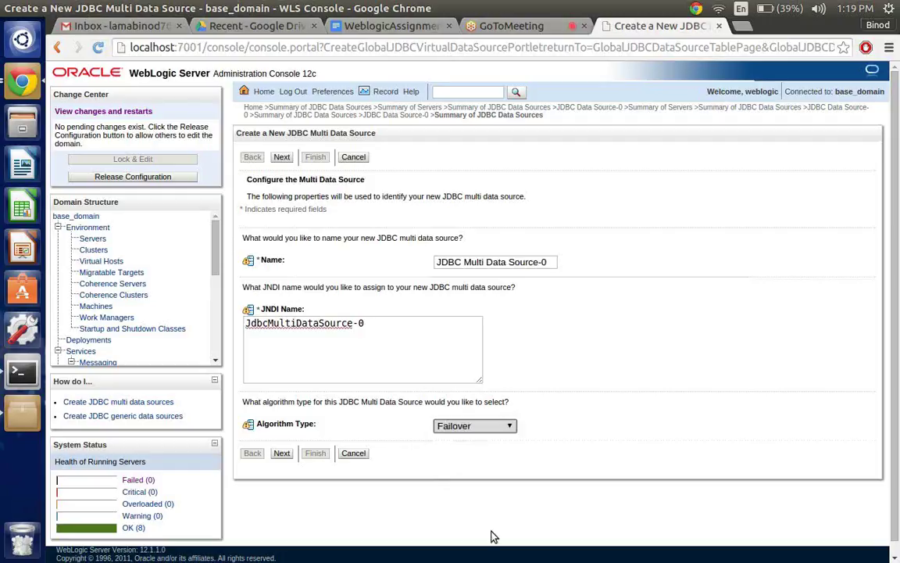
pyautogui.click(281, 454)
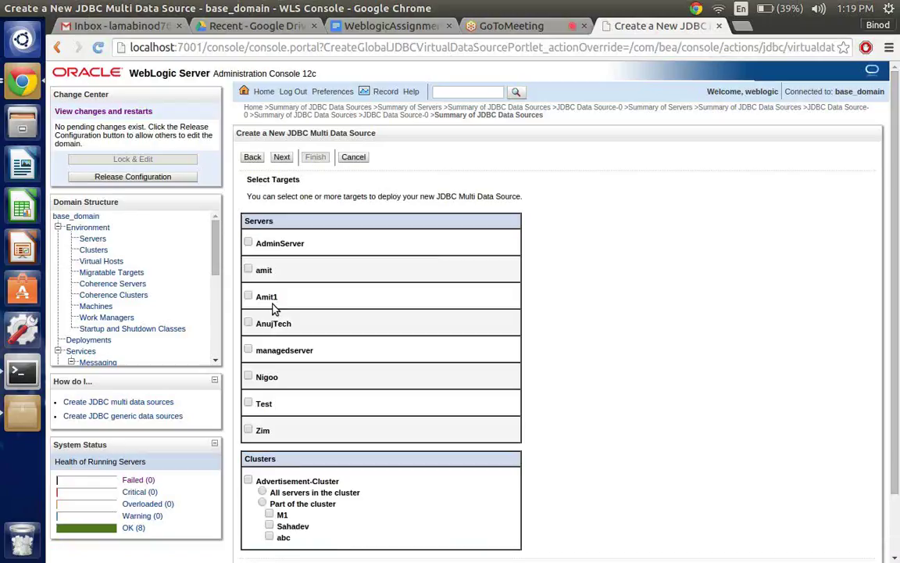
pyautogui.click(248, 270)
pyautogui.scroll(-2, 635, 304)
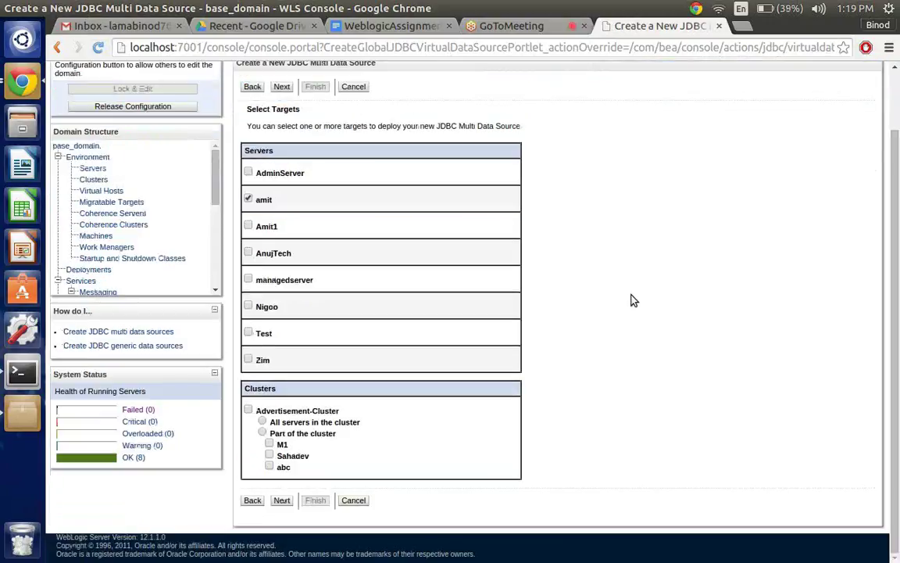
pyautogui.click(282, 501)
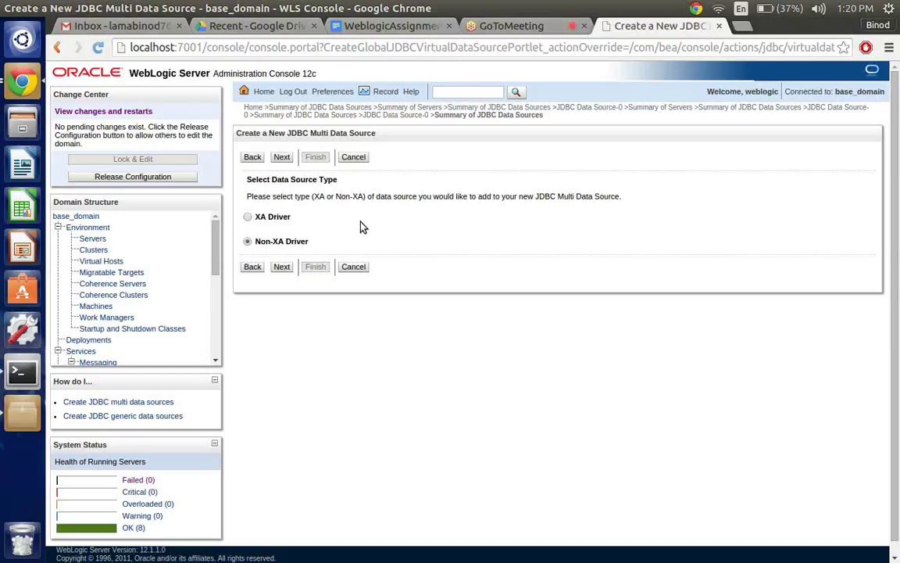
# Choose XA Driver as the data source type, continue to adding data sources, and recheck the driver selection
pyautogui.click(264, 218)
pyautogui.click(281, 268)
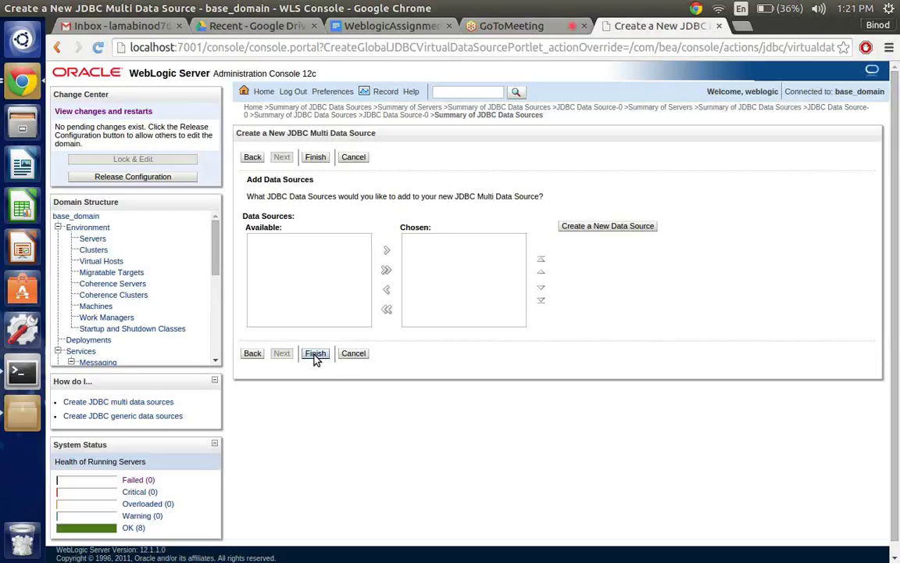
pyautogui.click(253, 354)
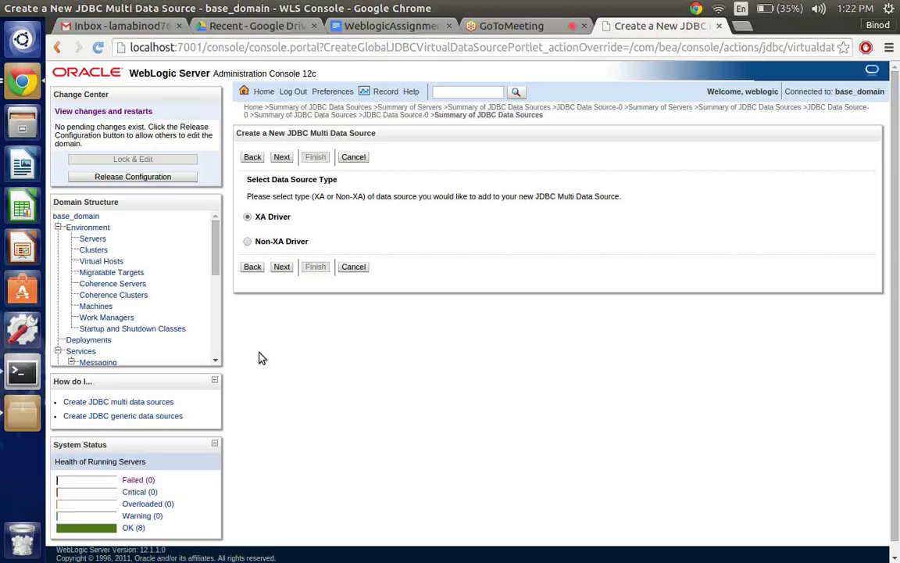
pyautogui.click(283, 268)
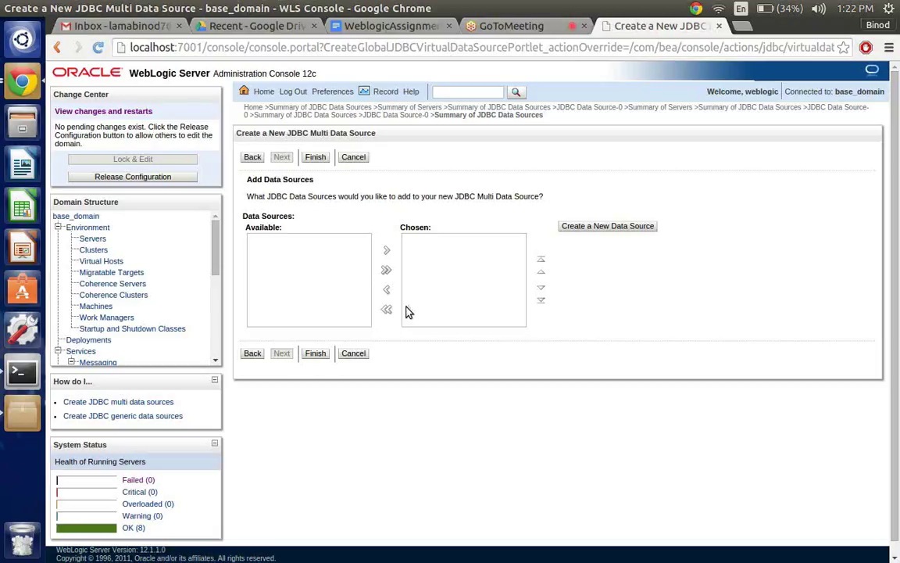
# Switch the data source type to non-XA and finish the multi data source with AdvertisementDB and JDBC Data Source-0 as its members
pyautogui.click(252, 356)
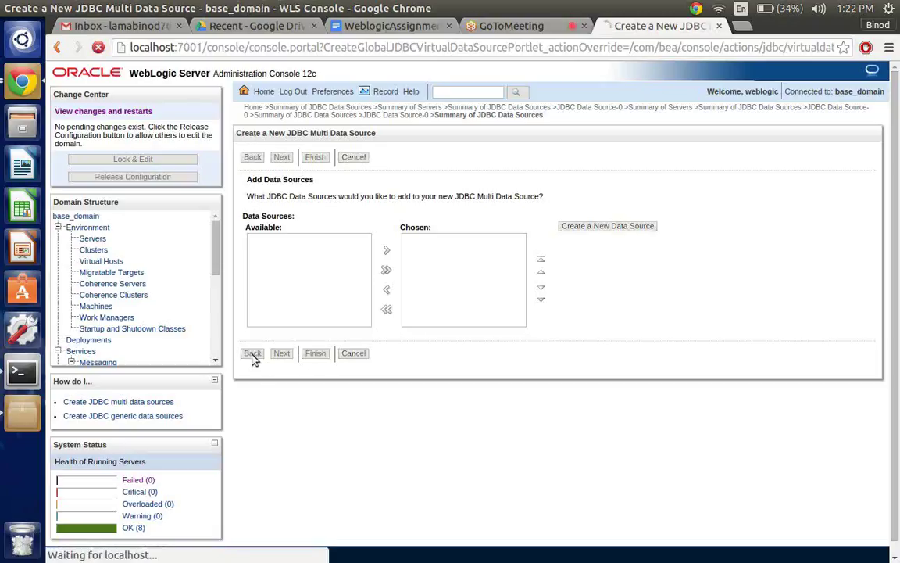
pyautogui.click(280, 265)
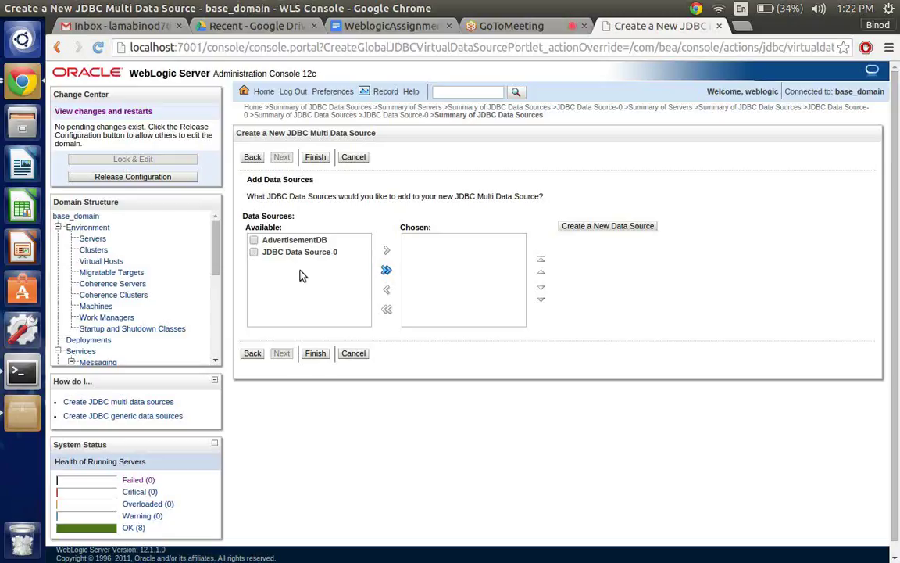
pyautogui.click(254, 240)
pyautogui.click(254, 252)
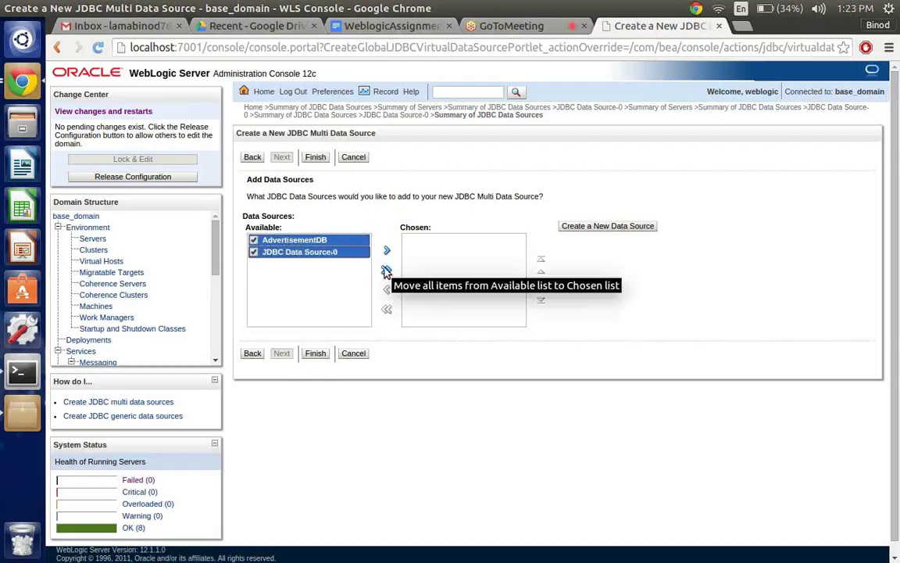
pyautogui.click(386, 270)
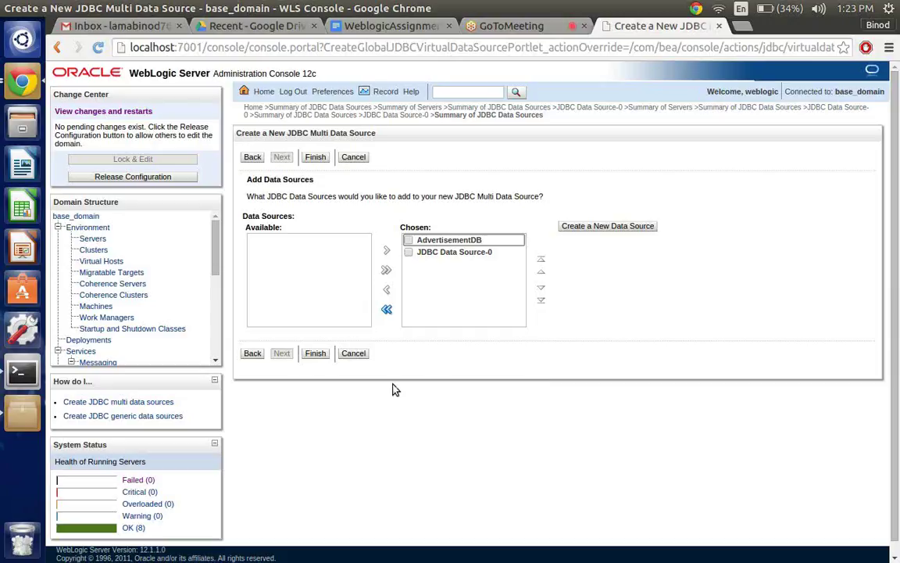
pyautogui.click(313, 353)
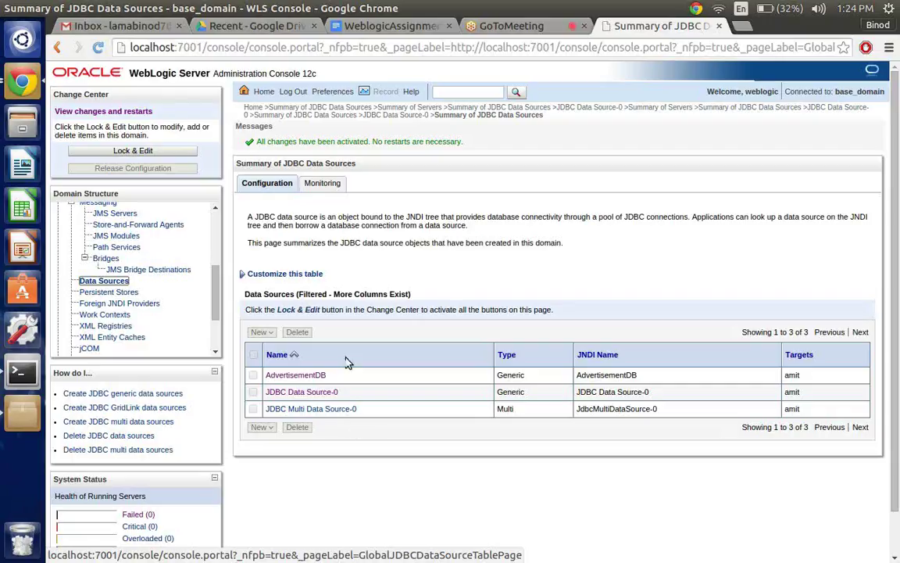
# Open JDBC Multi Data Source-0 and review its general configuration, including the algorithm type, failover options and test frequency
pyautogui.click(318, 411)
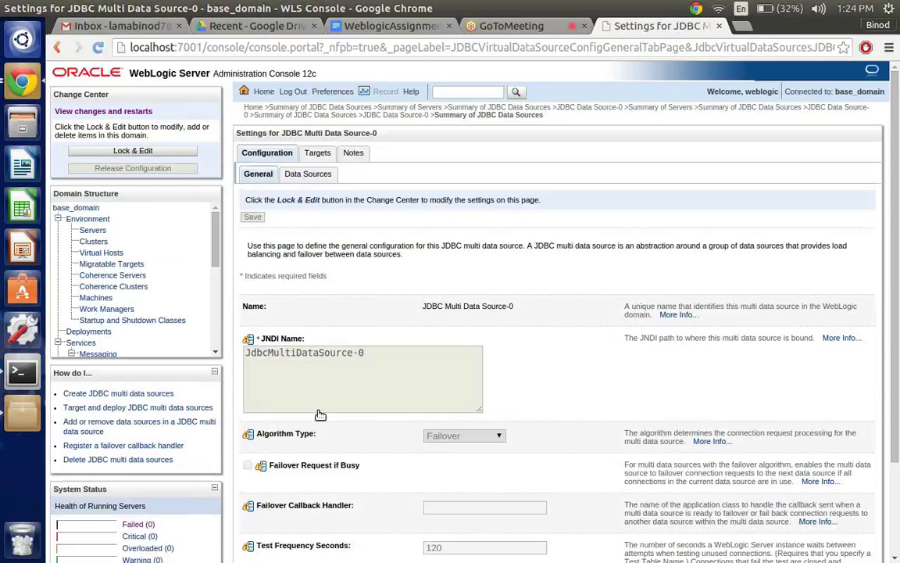
pyautogui.scroll(-1, 304, 280)
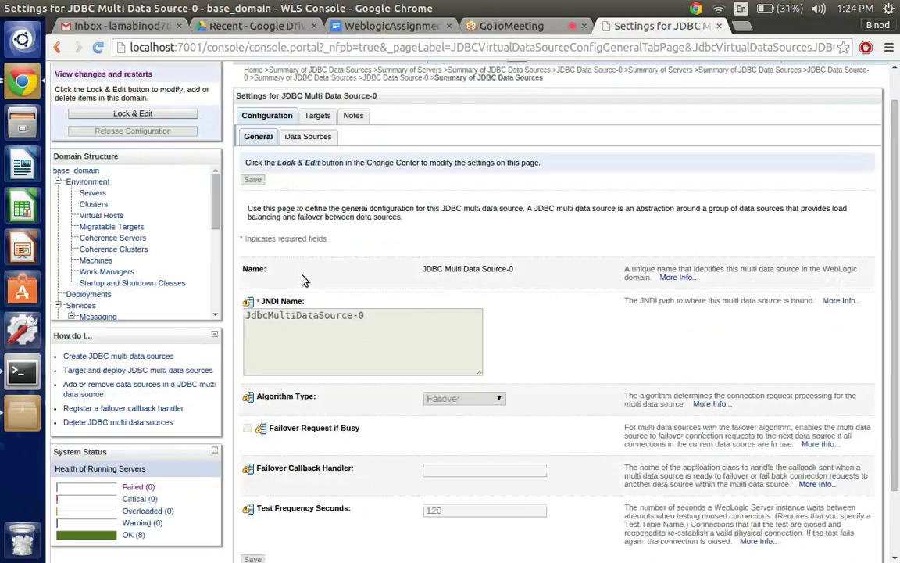
pyautogui.scroll(-1, 304, 280)
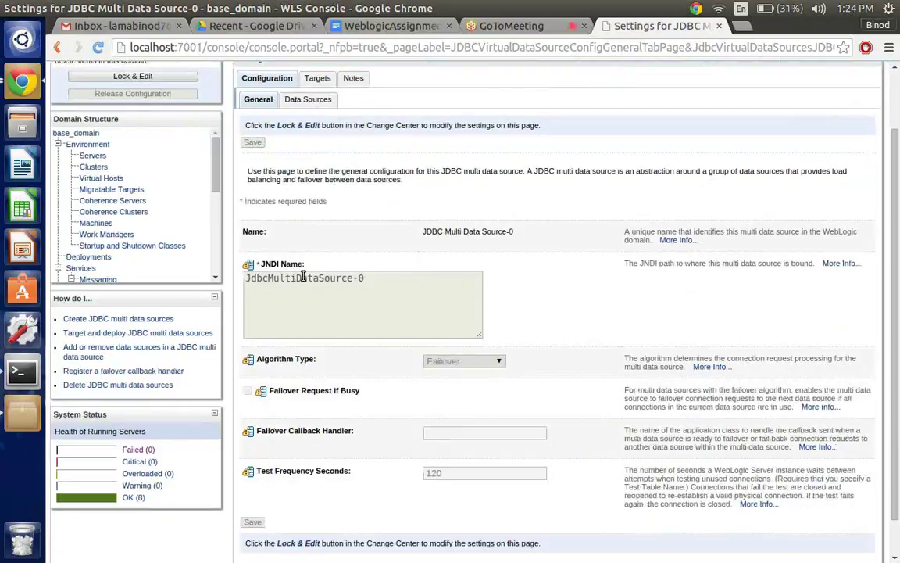
pyautogui.scroll(-1, 304, 280)
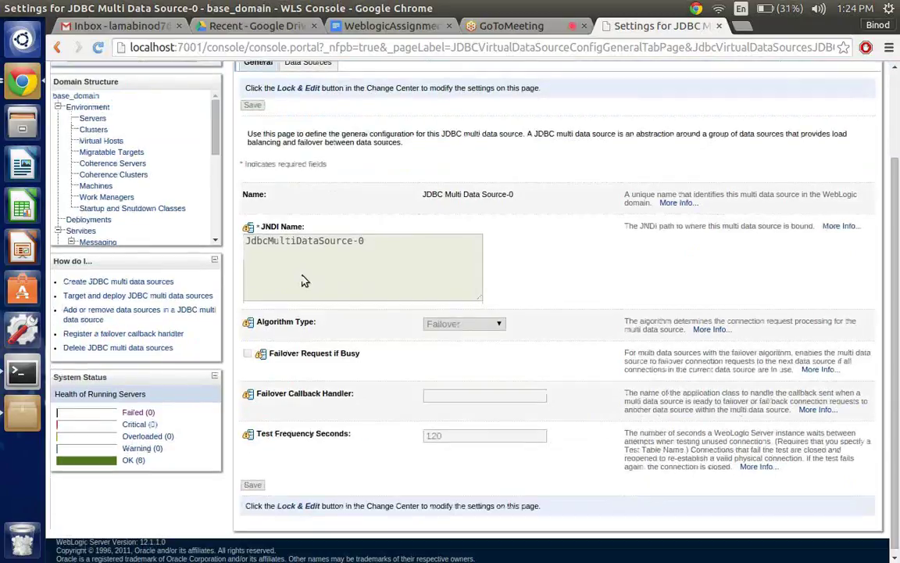
pyautogui.scroll(-1, 304, 280)
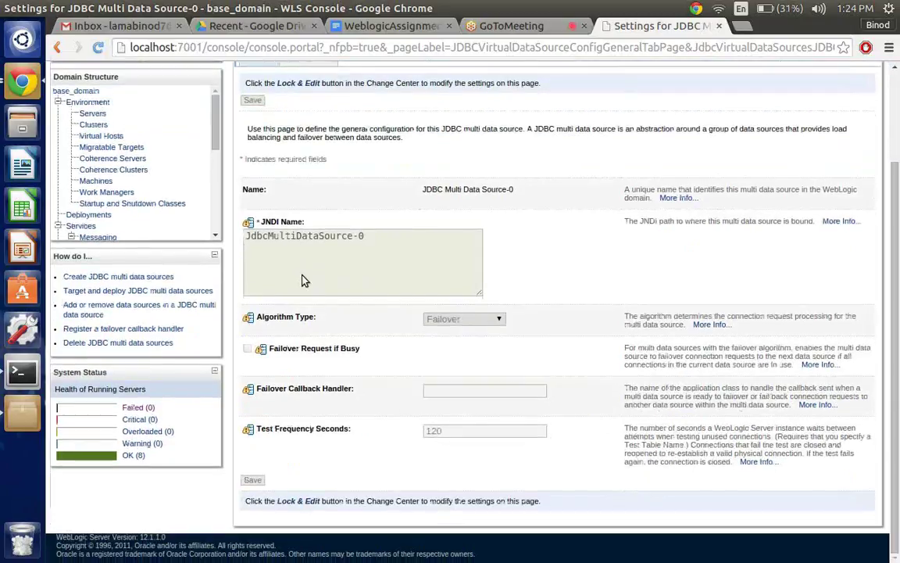
pyautogui.scroll(3, 305, 280)
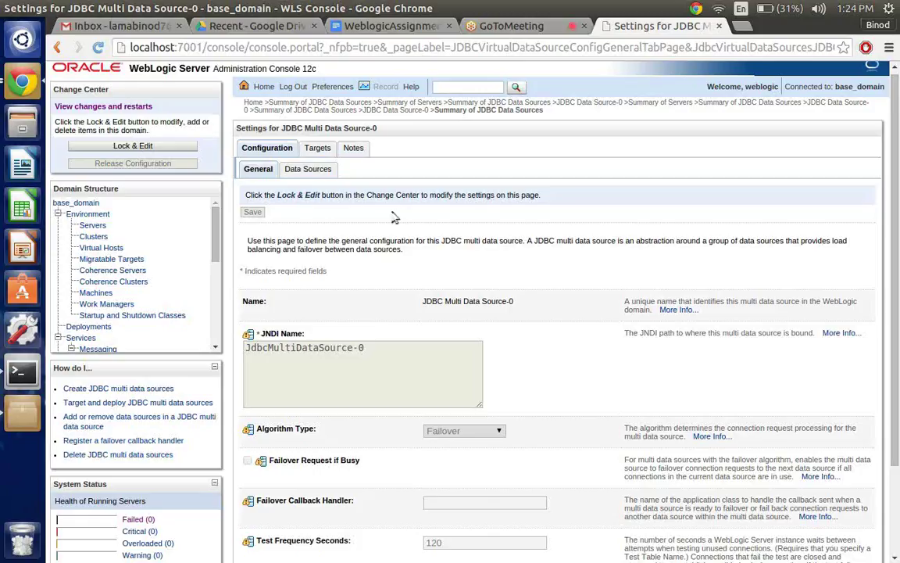
pyautogui.scroll(-2, 395, 218)
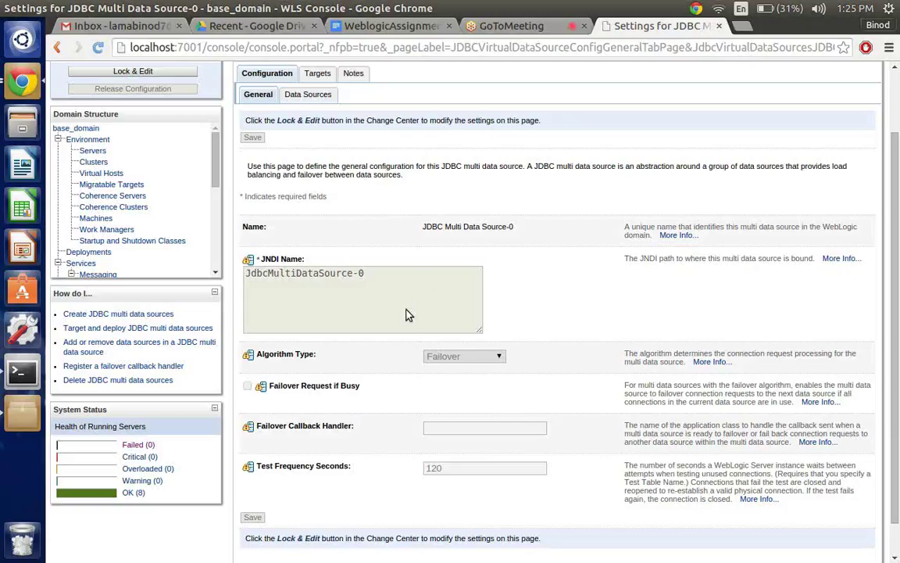
# Check the targets and notes of JDBC Multi Data Source-0, then return to the summary of JDBC data sources
pyautogui.click(318, 75)
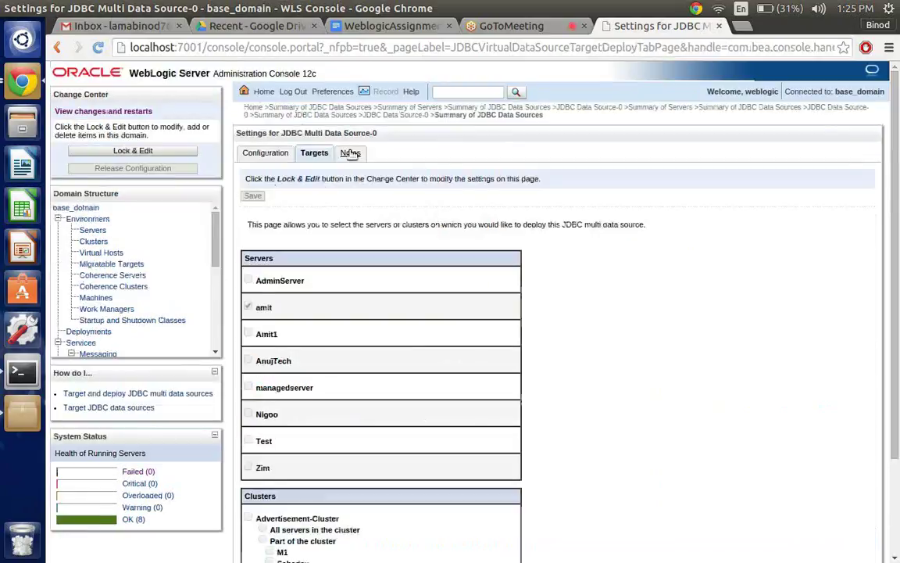
pyautogui.click(351, 154)
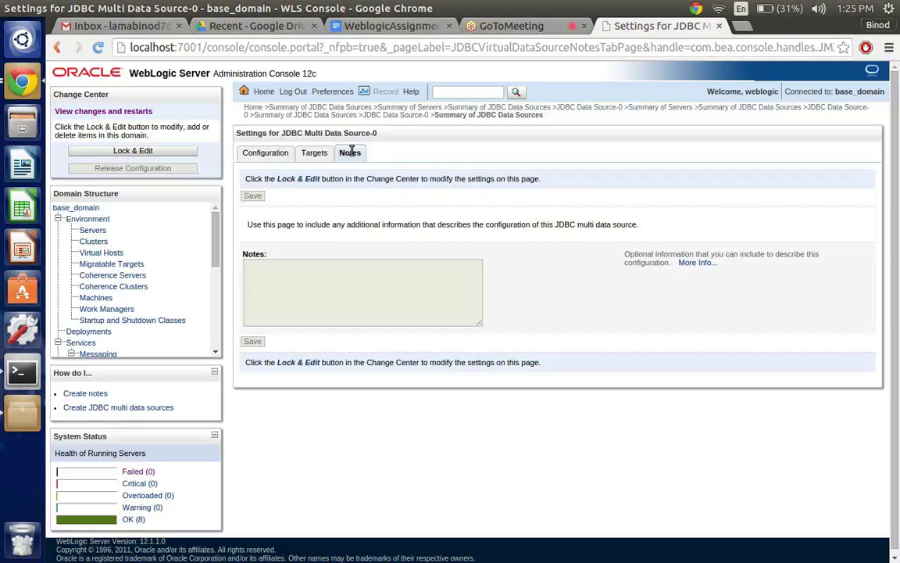
pyautogui.click(260, 154)
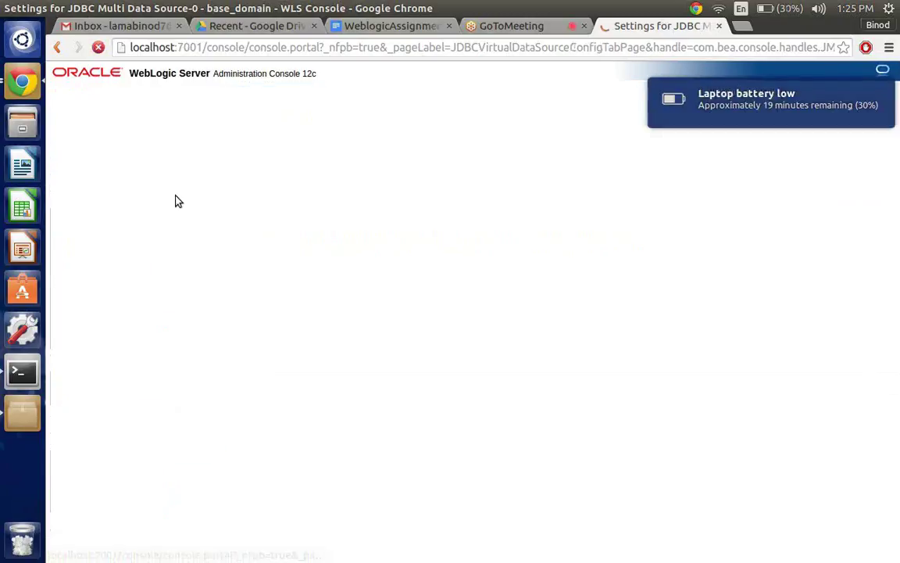
pyautogui.scroll(-3, 111, 321)
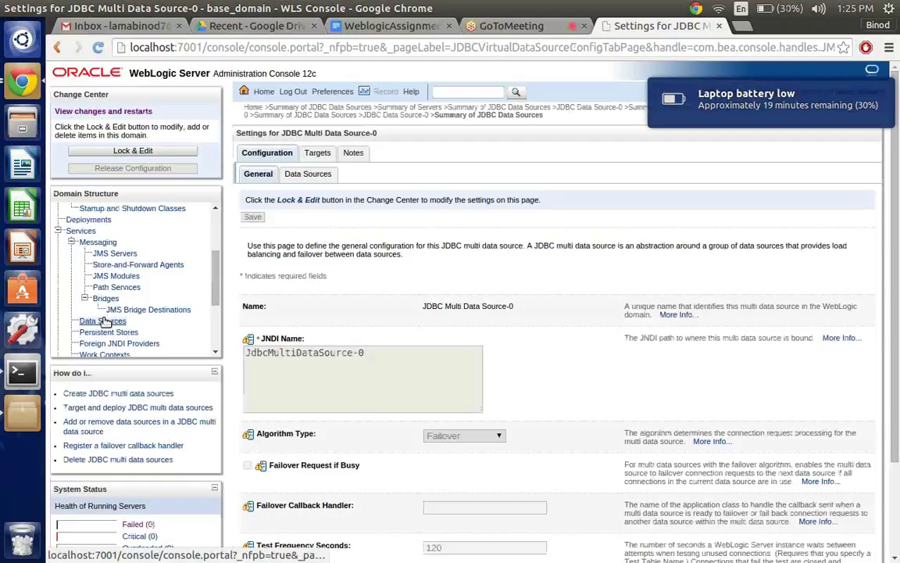
pyautogui.click(103, 322)
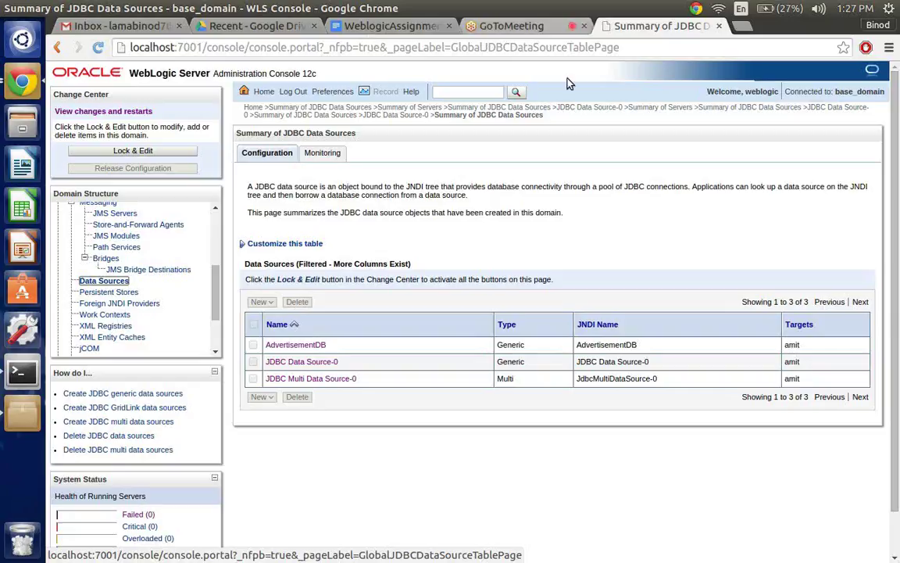
# Switch to GoToMeeting, dismiss the audio error, and set computer audio to use the Built-in Audio Analog Stereo microphone
pyautogui.hotkey('ctrl', 'shift', 'Tab')
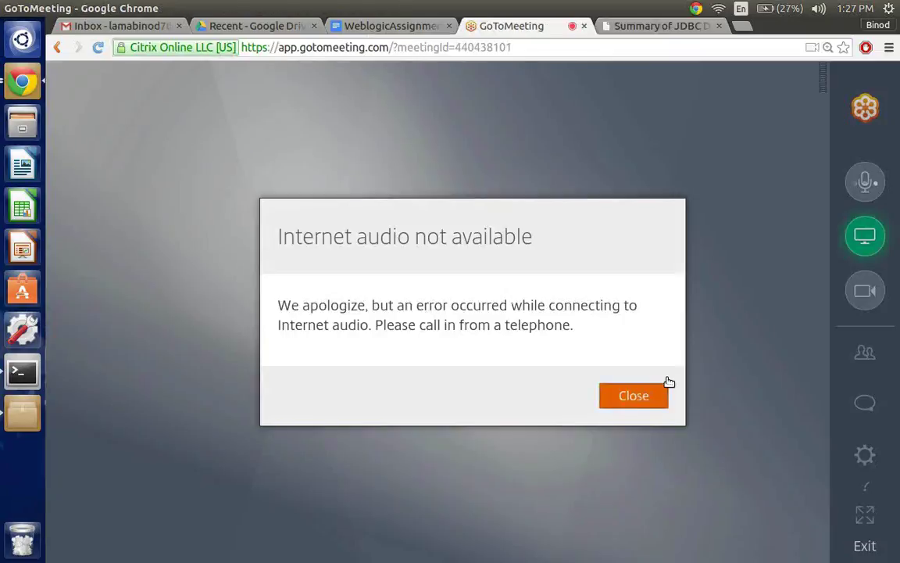
pyautogui.click(664, 389)
pyautogui.click(644, 208)
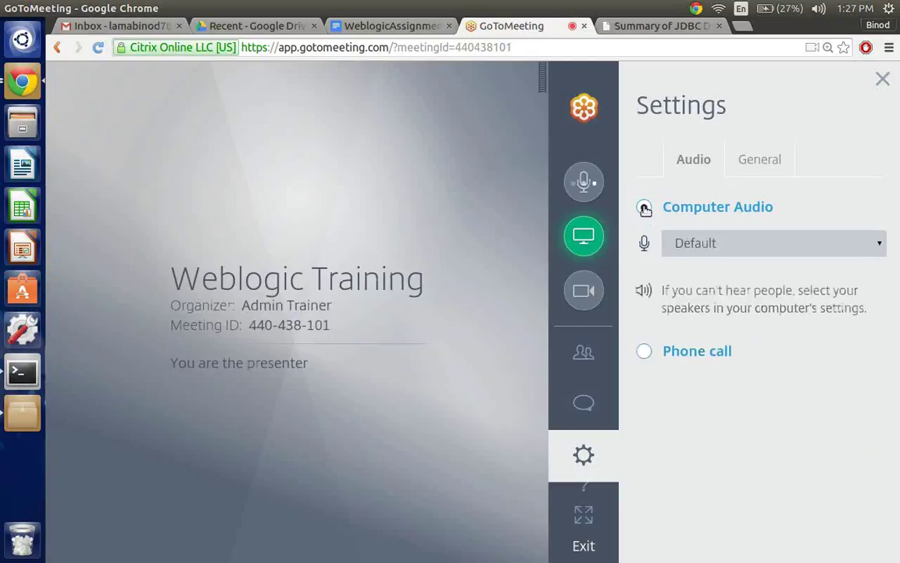
pyautogui.click(770, 247)
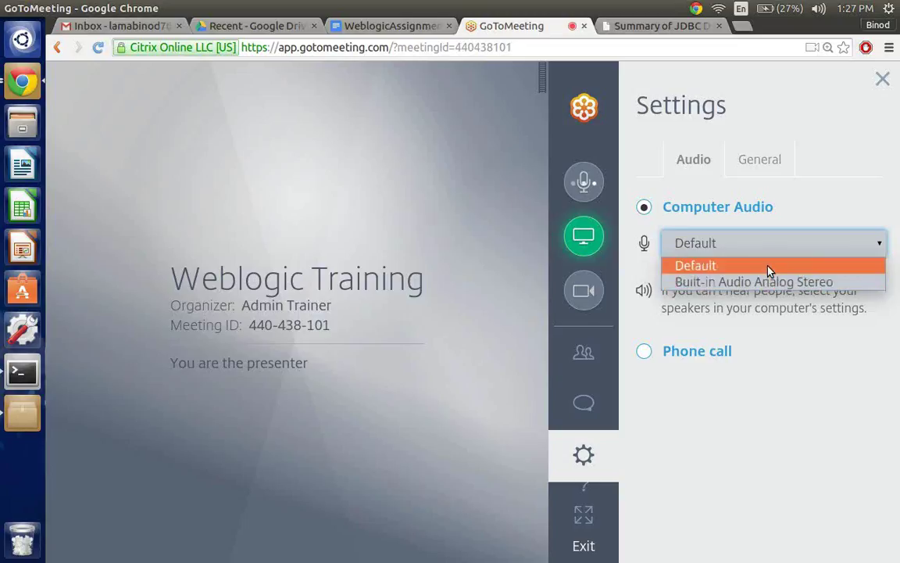
pyautogui.click(770, 267)
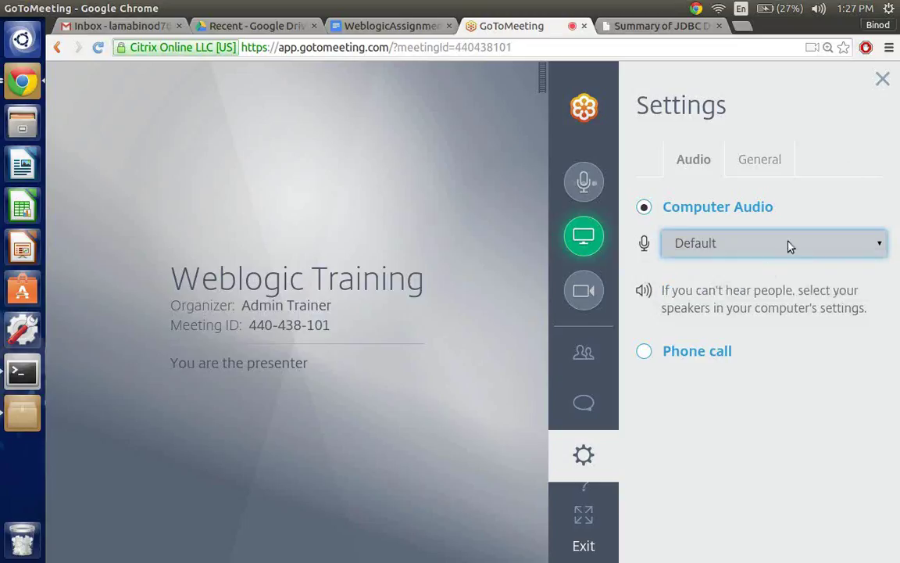
pyautogui.click(765, 252)
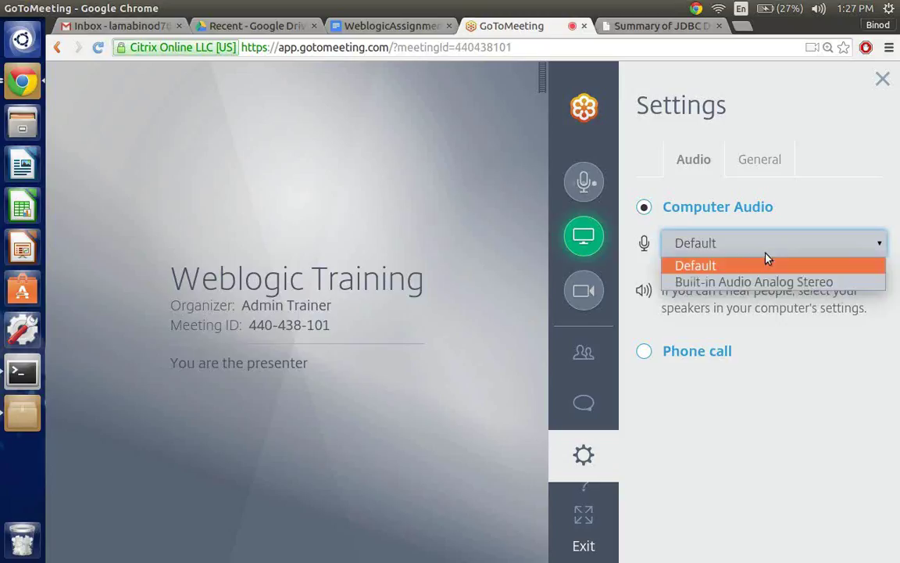
pyautogui.click(756, 284)
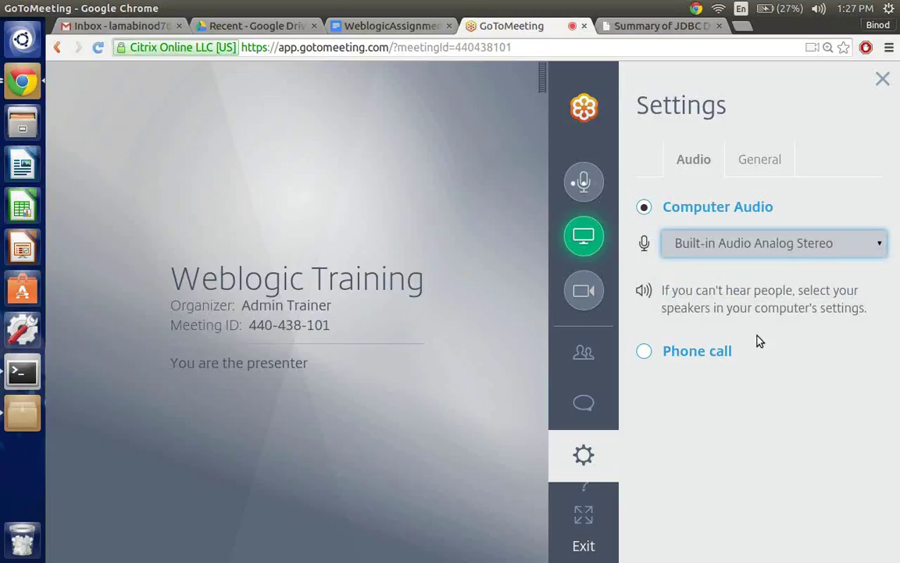
pyautogui.click(764, 161)
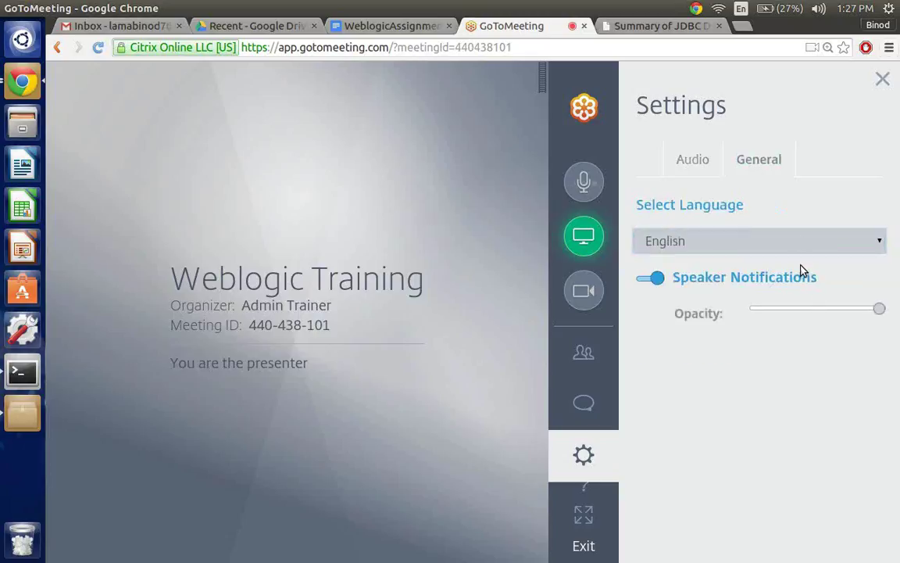
pyautogui.click(883, 84)
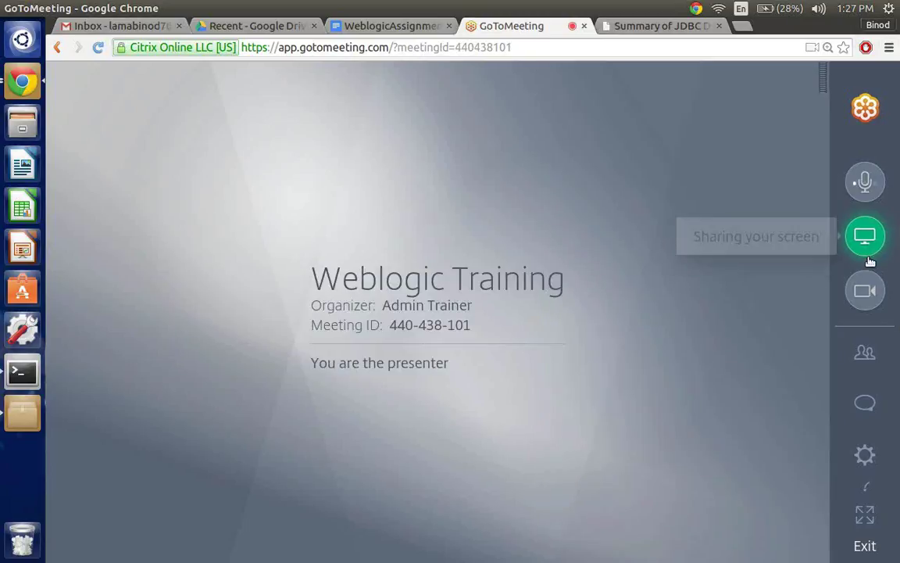
# Send everyone in the meeting chat the messages "can anybody hear me" and "i cant hear any of you guys"
pyautogui.click(867, 404)
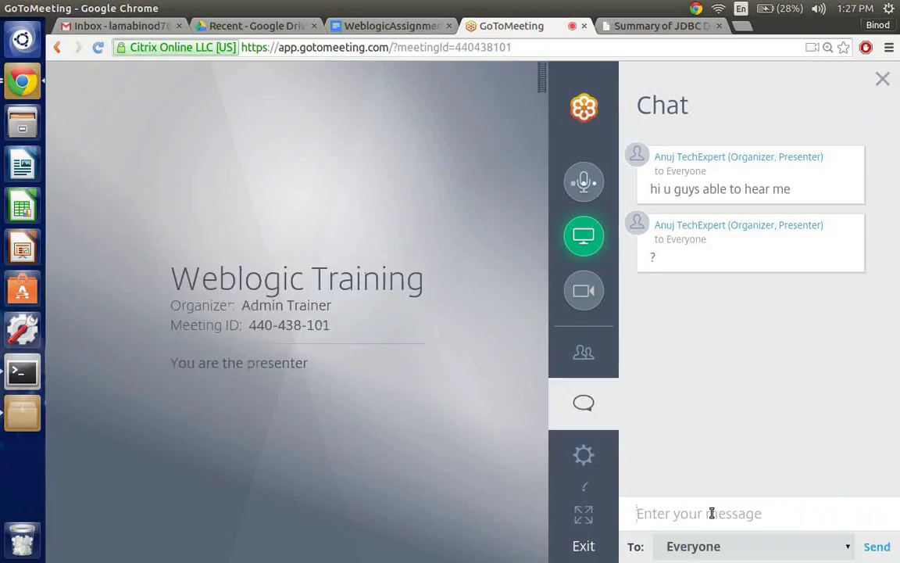
pyautogui.click(711, 514)
pyautogui.write('can anybody hear me')
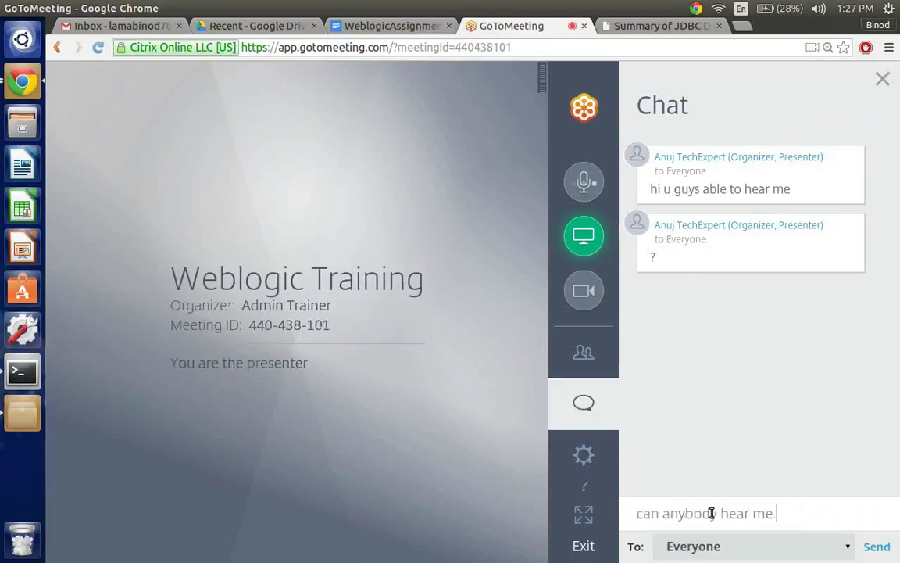
pyautogui.press('Return')
pyautogui.write('I cant hear any')
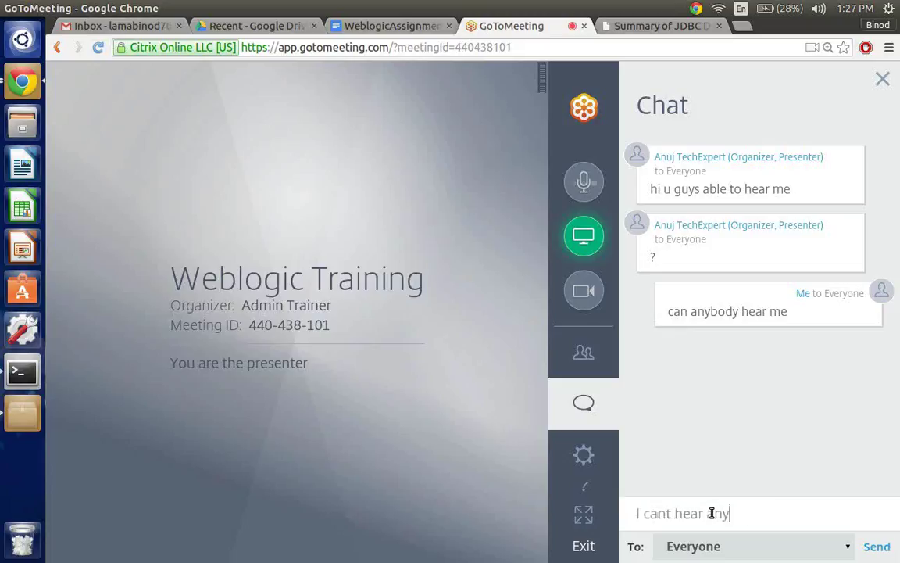
pyautogui.write(' of you guys')
pyautogui.press('Return')
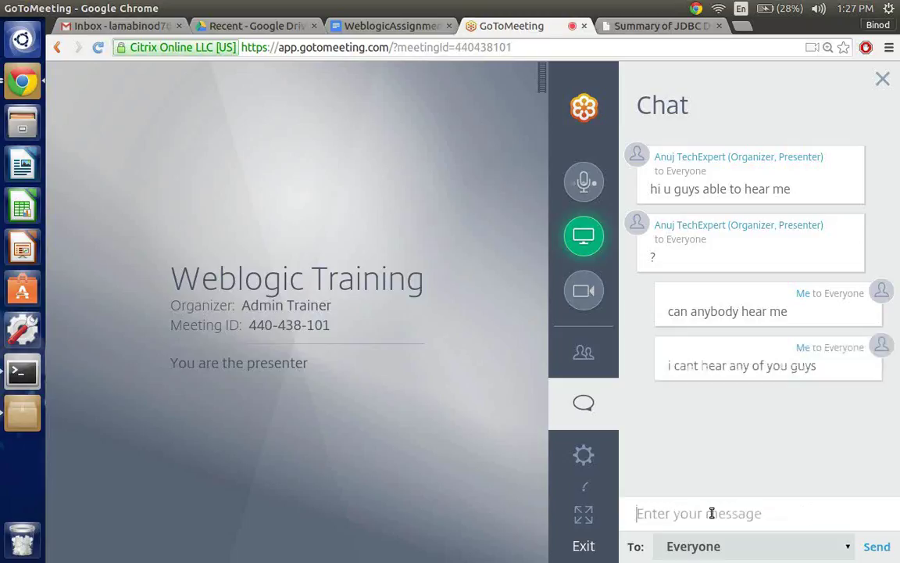
pyautogui.click(848, 548)
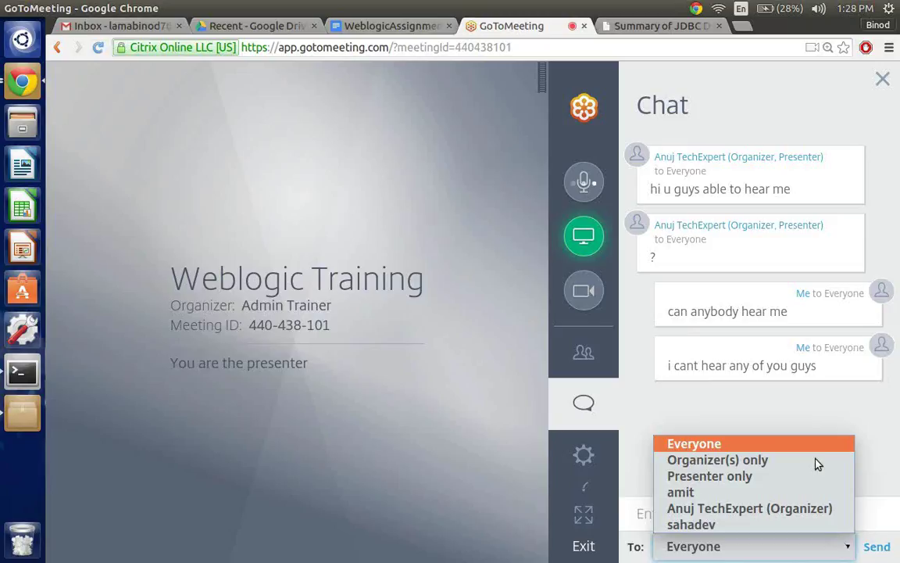
pyautogui.press('Down')
pyautogui.press('Down')
pyautogui.press('Down')
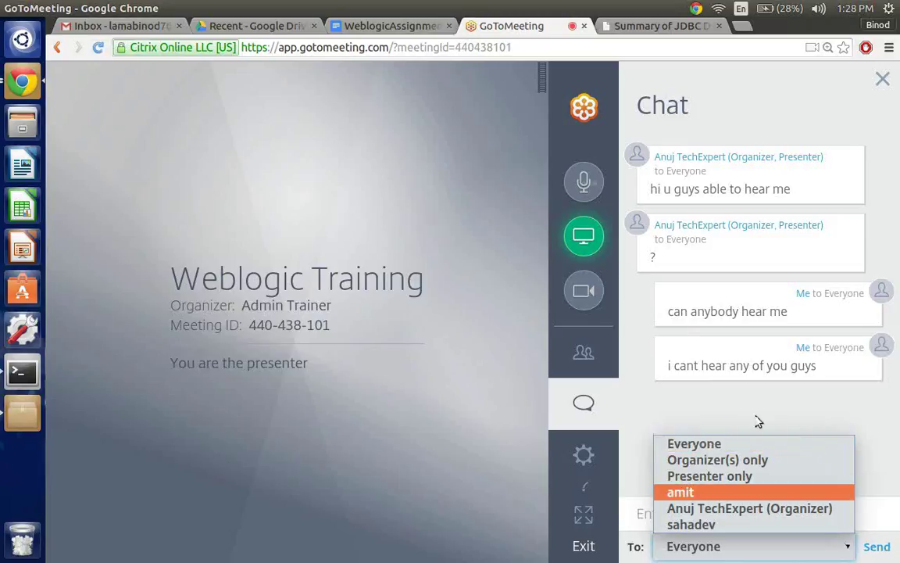
pyautogui.press('Escape')
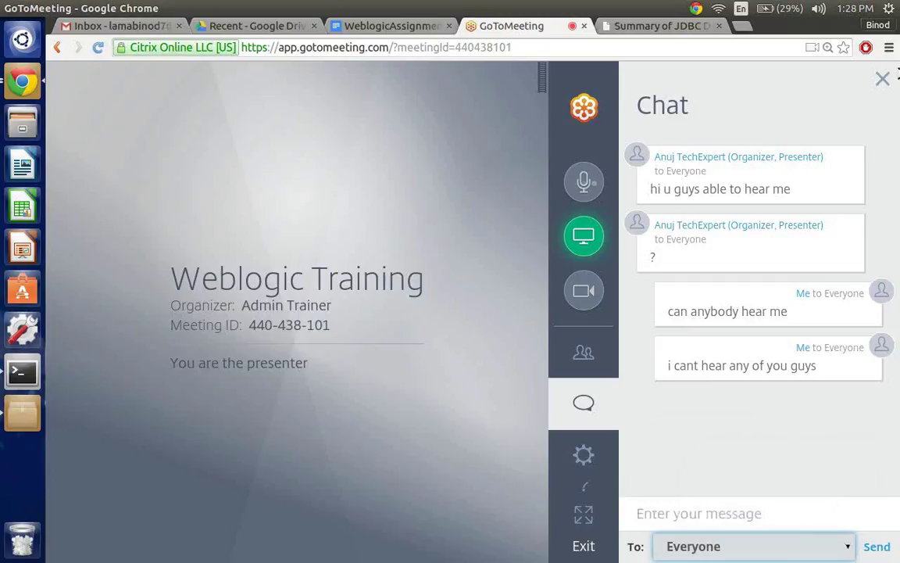
# Close the chat and check the microphone status of the attendees in the meeting's attendee list
pyautogui.click(884, 78)
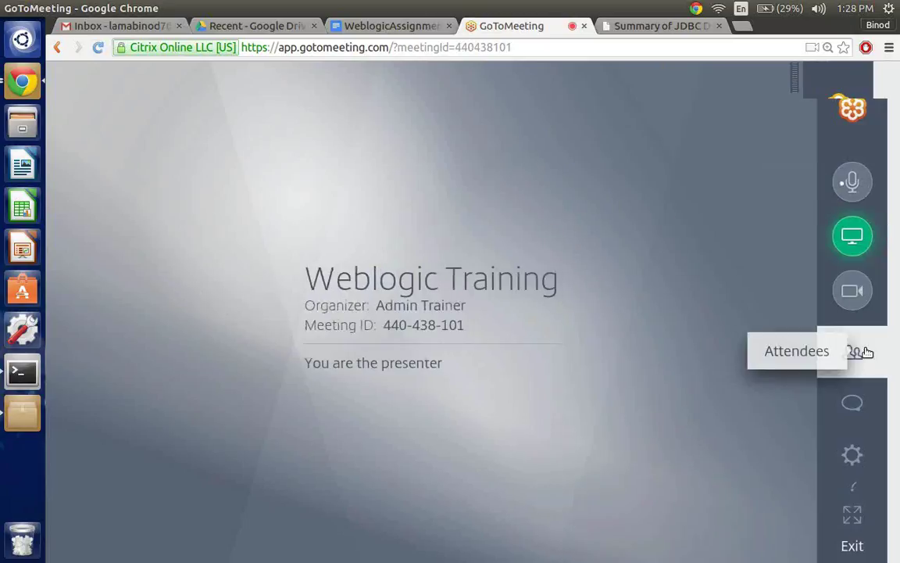
pyautogui.click(863, 353)
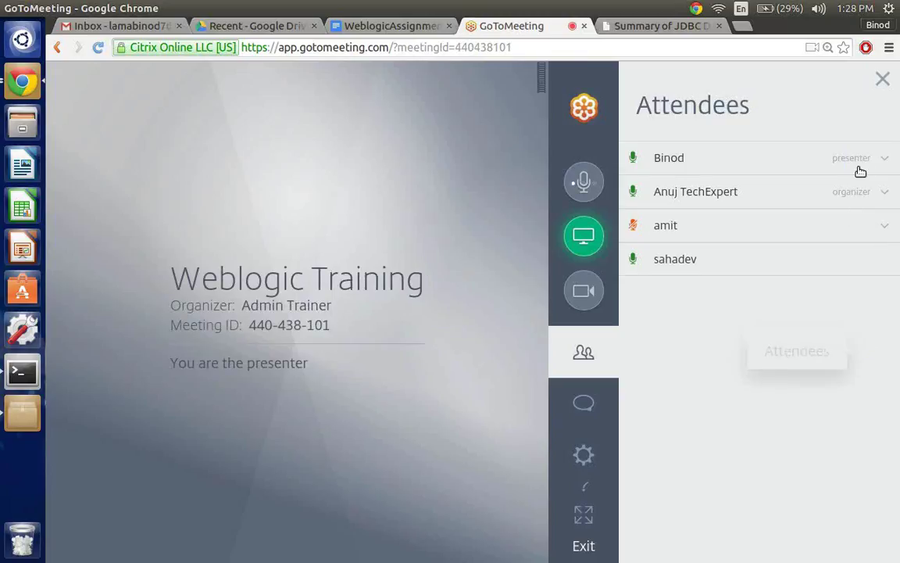
pyautogui.click(885, 80)
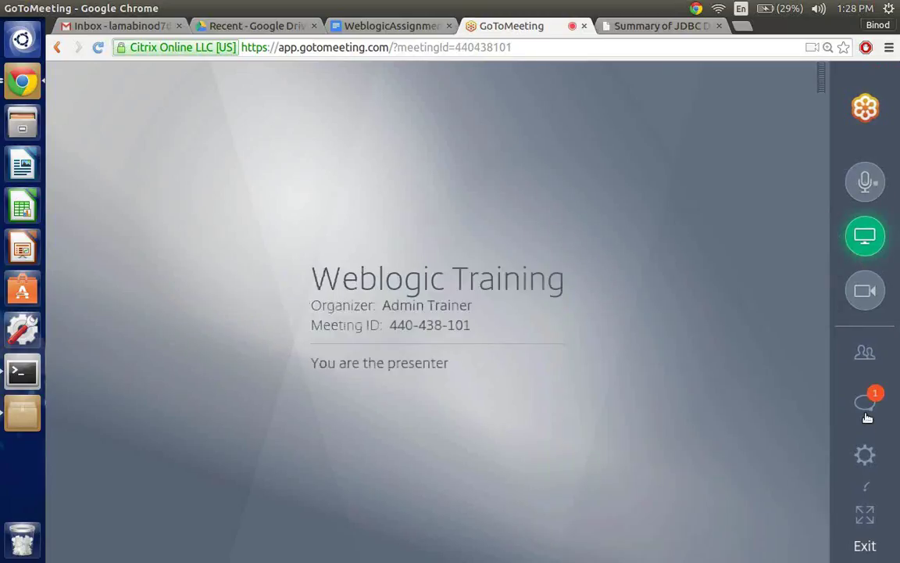
# Send everyone in the meeting chat the messages "can u end the session and start it again" and "cuz i cant hear anythiong"
pyautogui.click(868, 418)
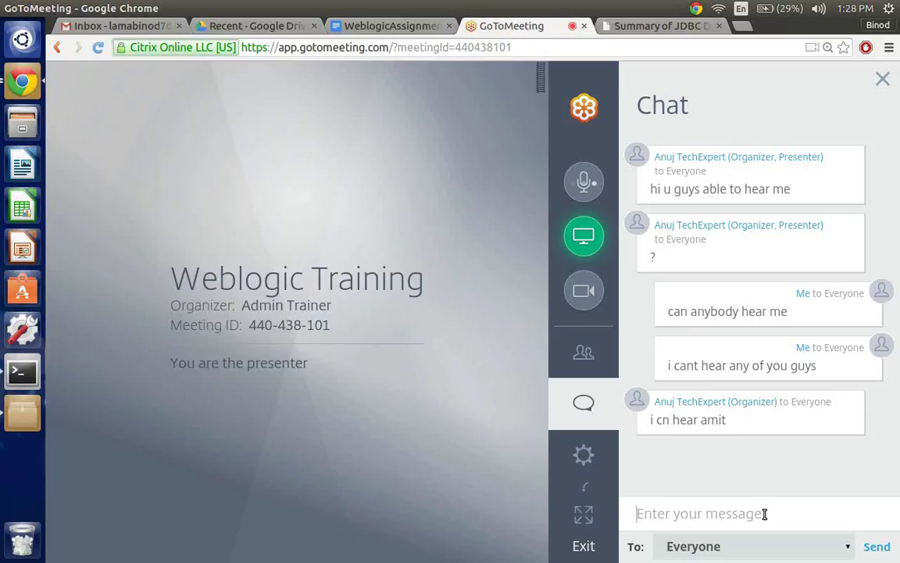
pyautogui.write('can u e')
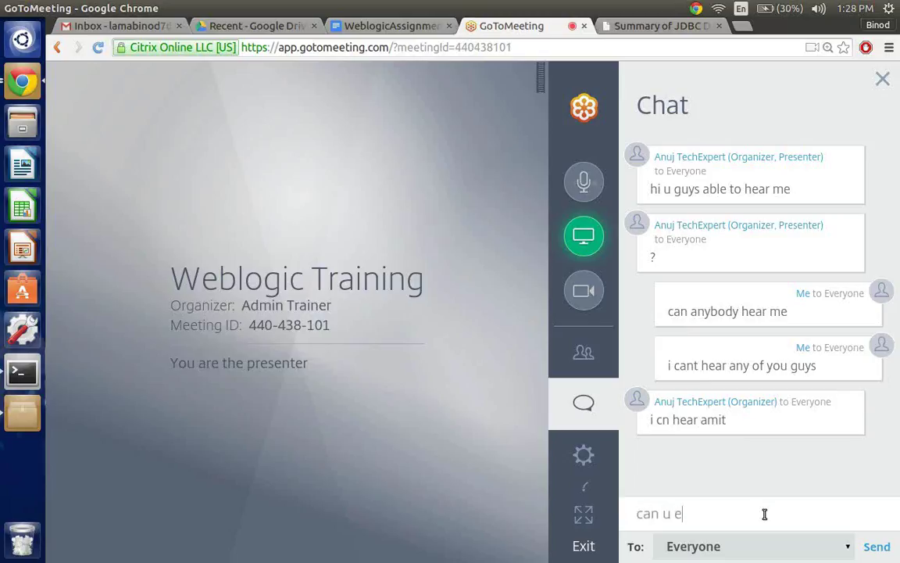
pyautogui.write('nd the session an')
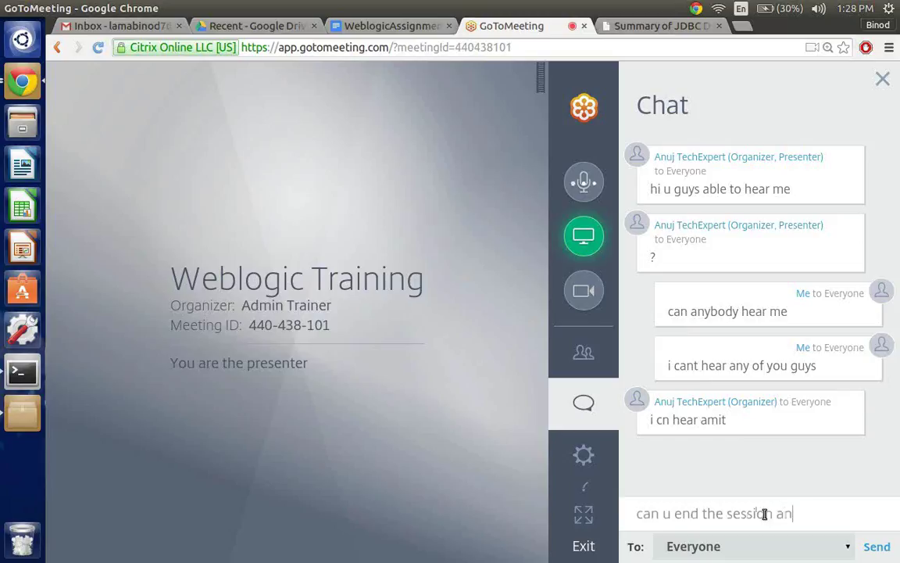
pyautogui.write('d start it again')
pyautogui.press('Return')
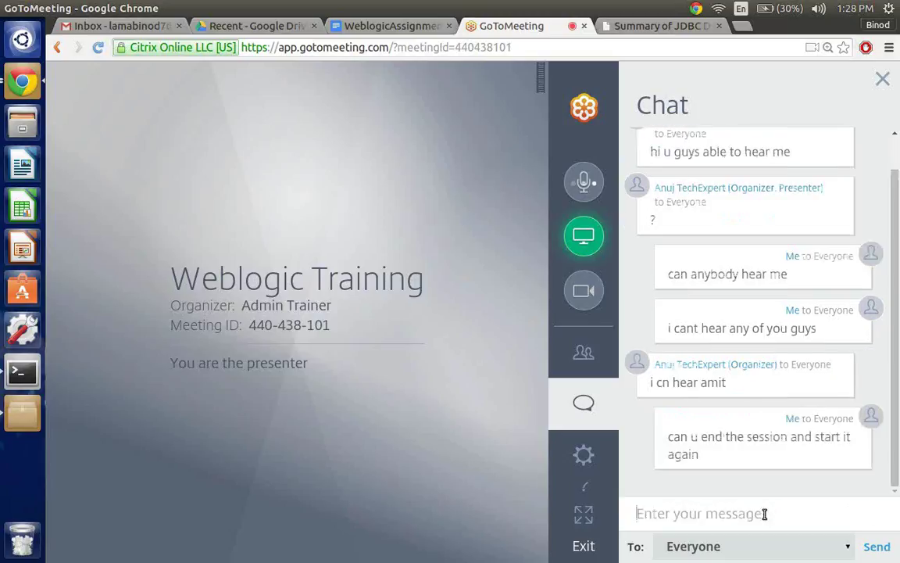
pyautogui.write('cuz ')
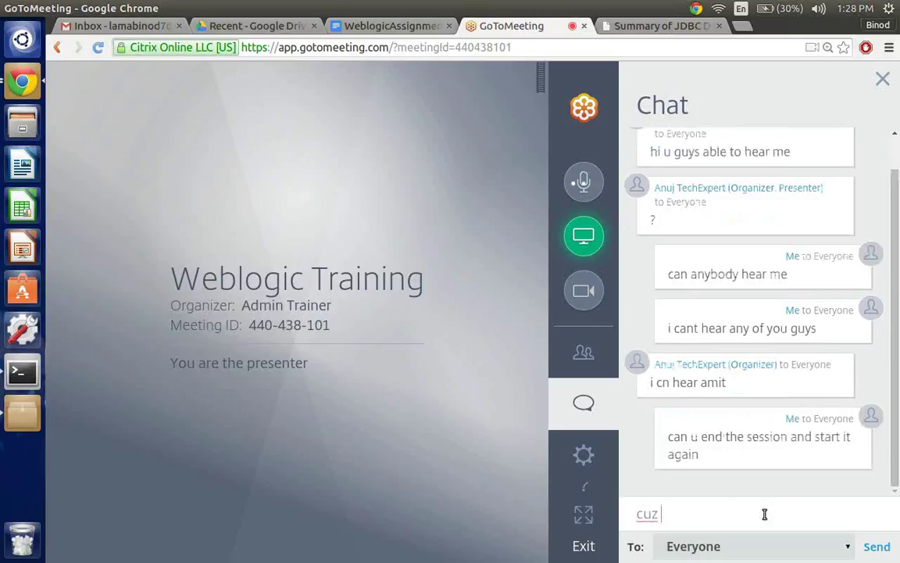
pyautogui.write('i cant hear anythiong')
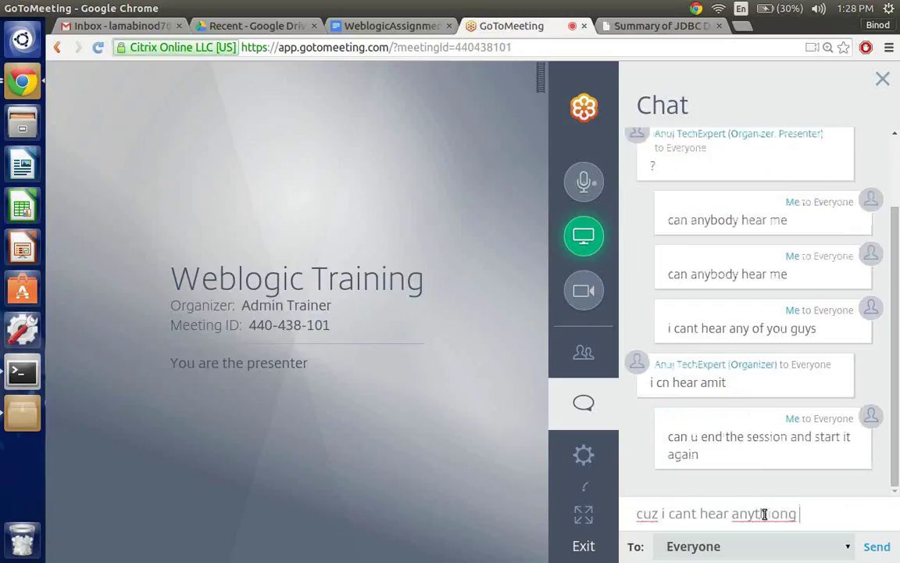
pyautogui.press('Return')
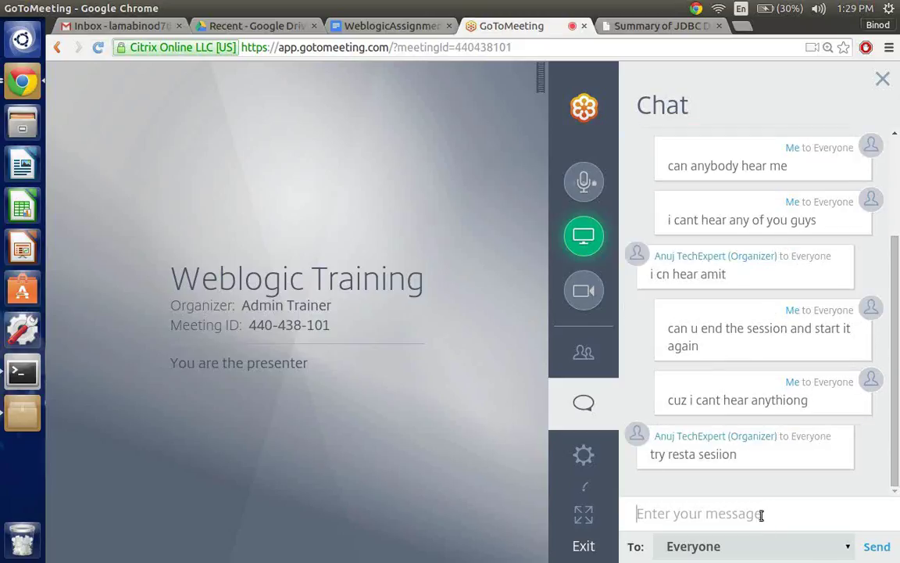
# Close the chat and exit the current GoToMeeting session
pyautogui.click(883, 83)
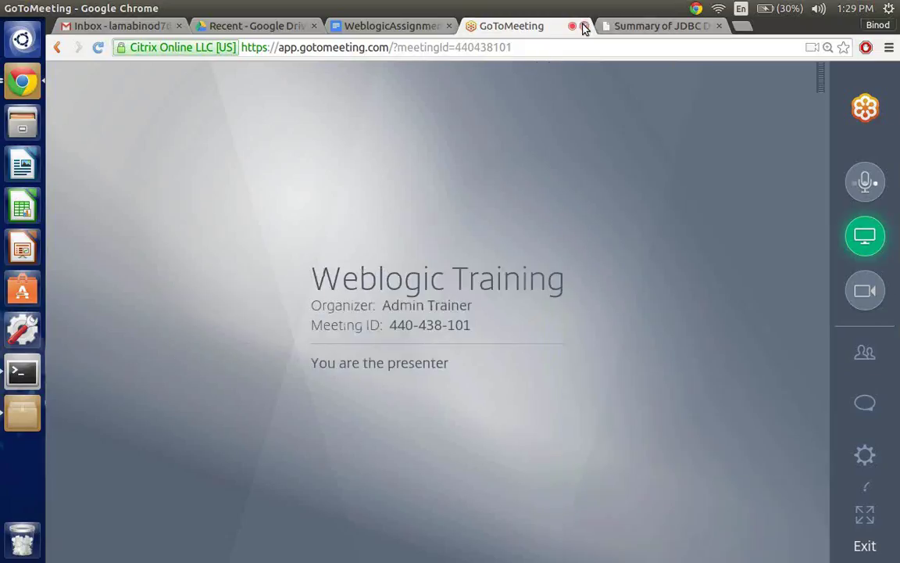
pyautogui.click(584, 27)
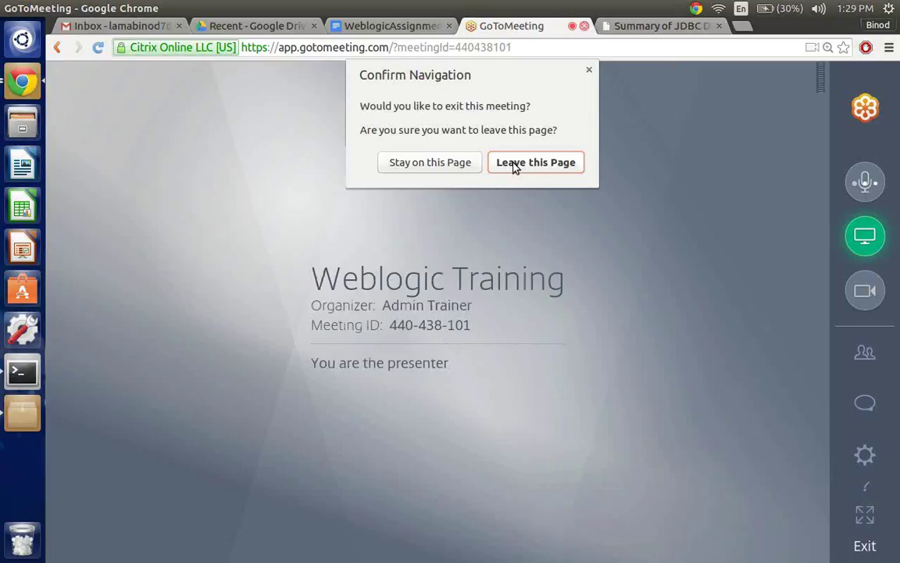
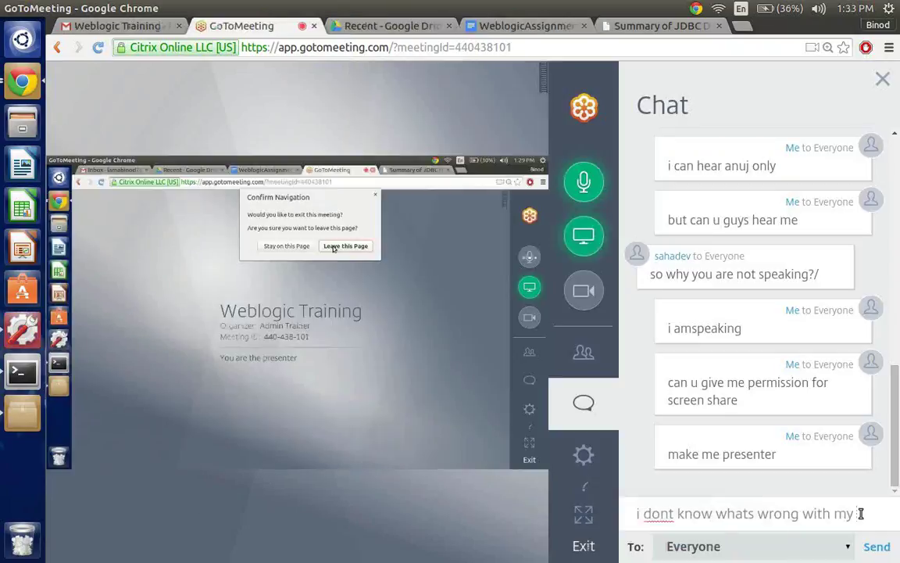
# Send everyone the chat messages "i dont know whats wrong with my speaker" and "i am talking right now", and close the chat
pyautogui.write('speaker')
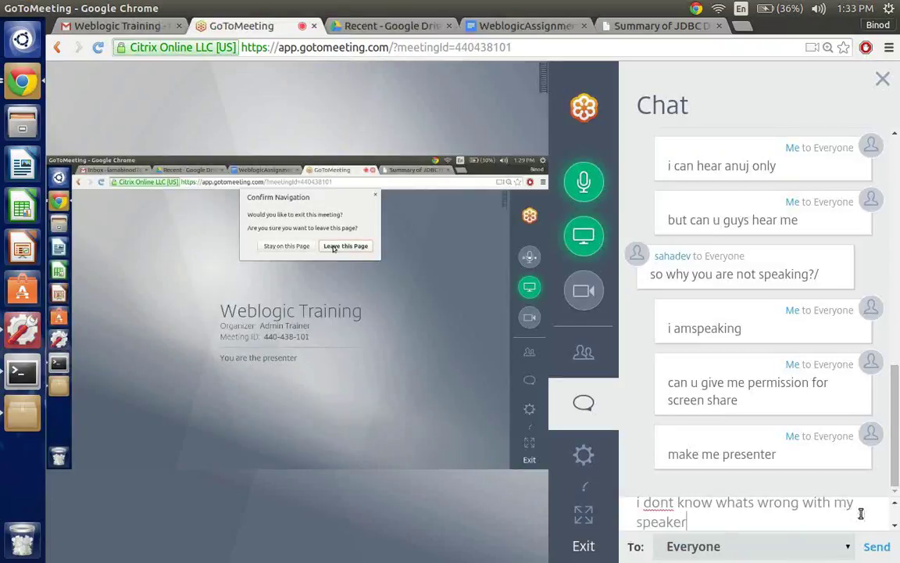
pyautogui.press('Return')
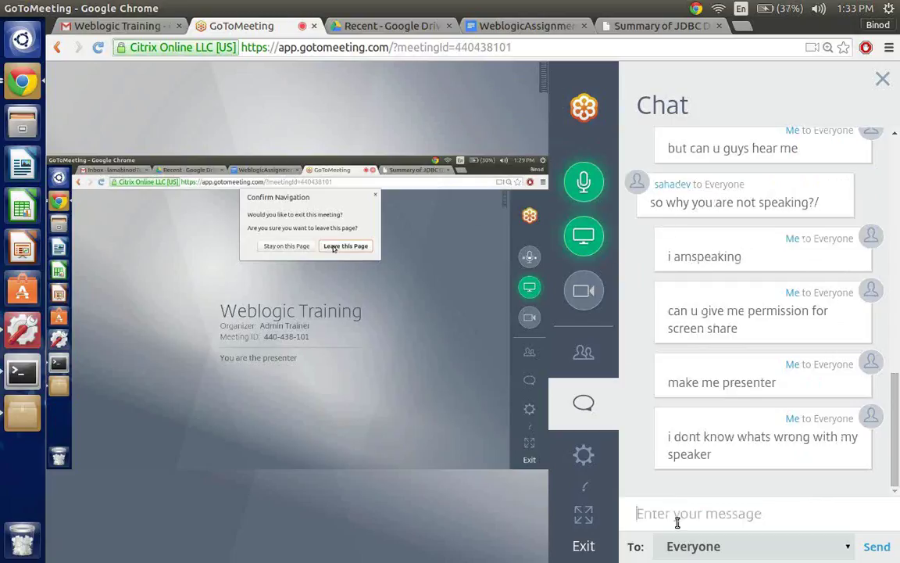
pyautogui.write('i am ')
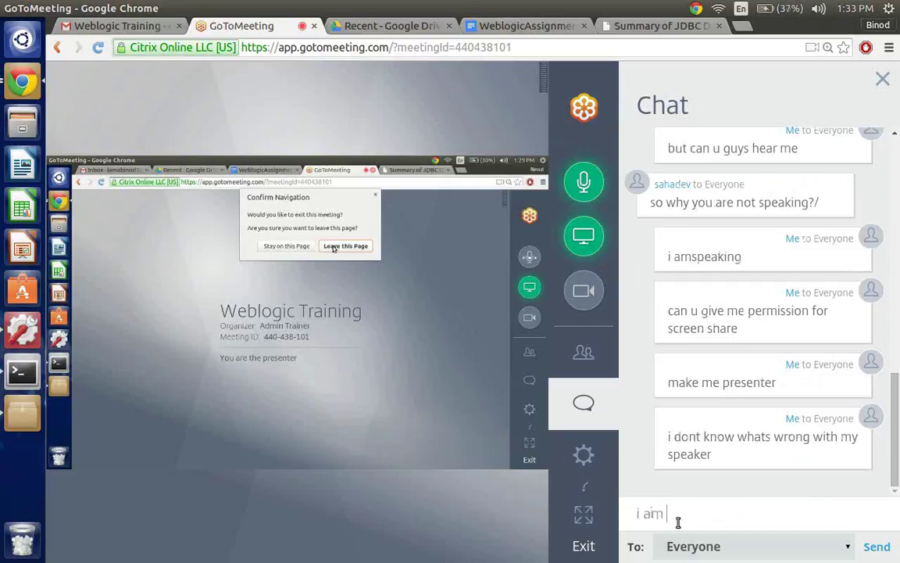
pyautogui.write('talking righ')
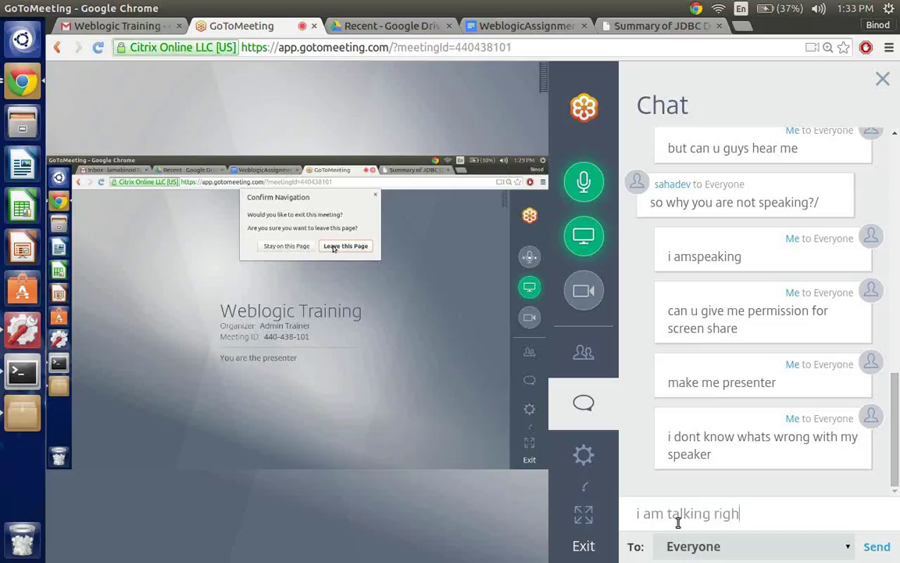
pyautogui.write('t now')
pyautogui.press('Return')
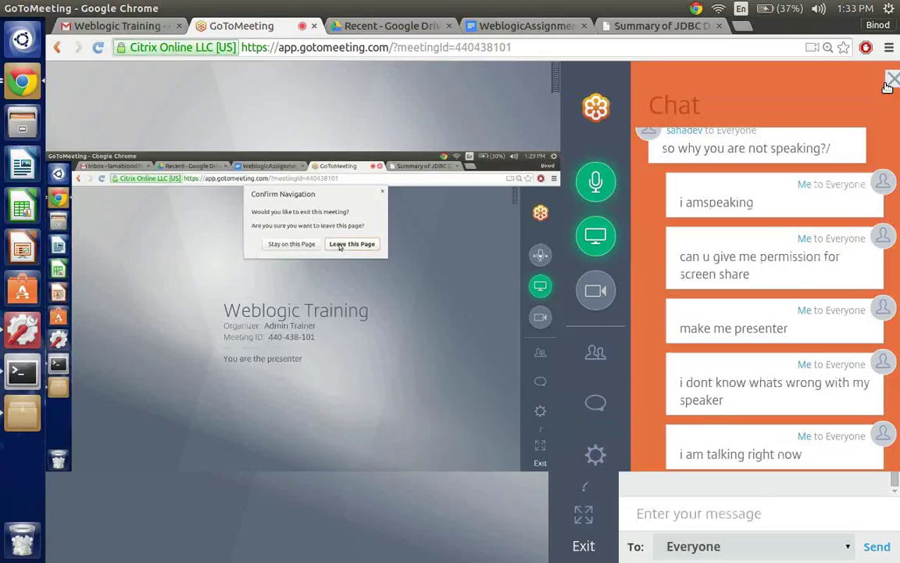
pyautogui.click(890, 82)
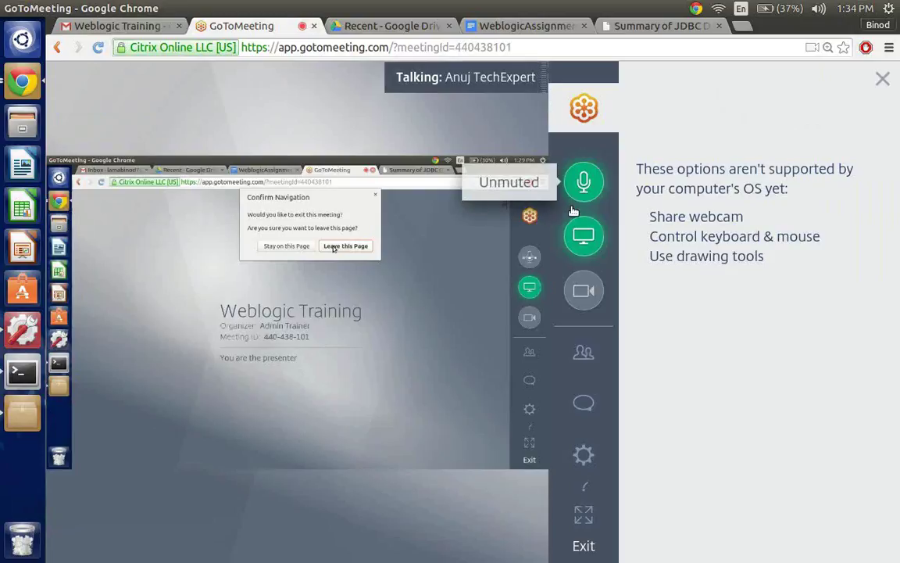
# Mute the microphone in the meeting and unmute it again
pyautogui.click(587, 182)
pyautogui.click(587, 182)
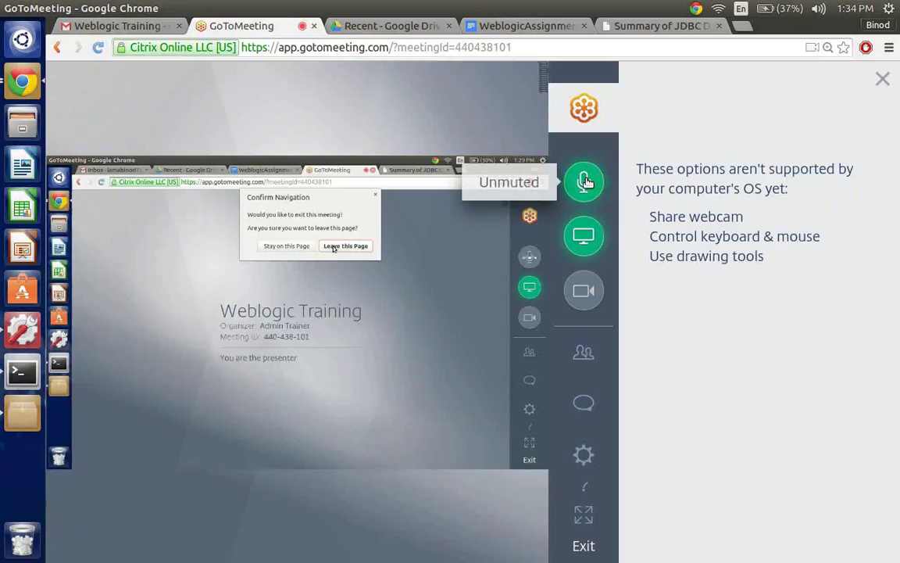
pyautogui.rightClick(588, 181)
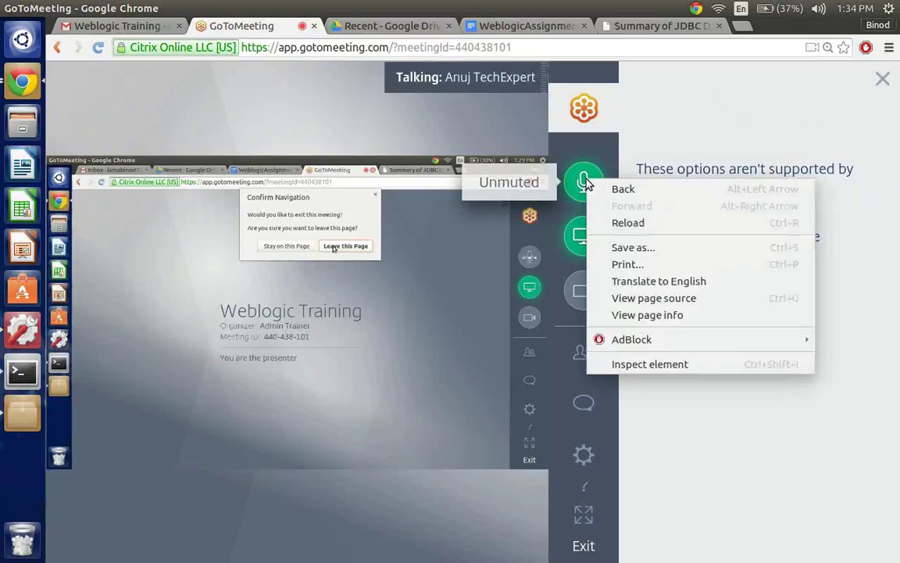
pyautogui.click(587, 182)
pyautogui.click(587, 182)
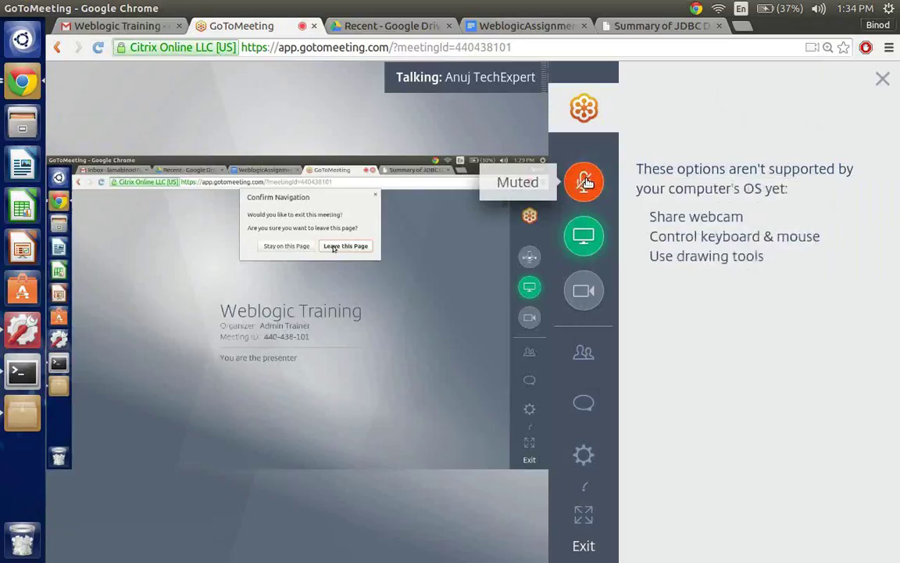
pyautogui.click(588, 183)
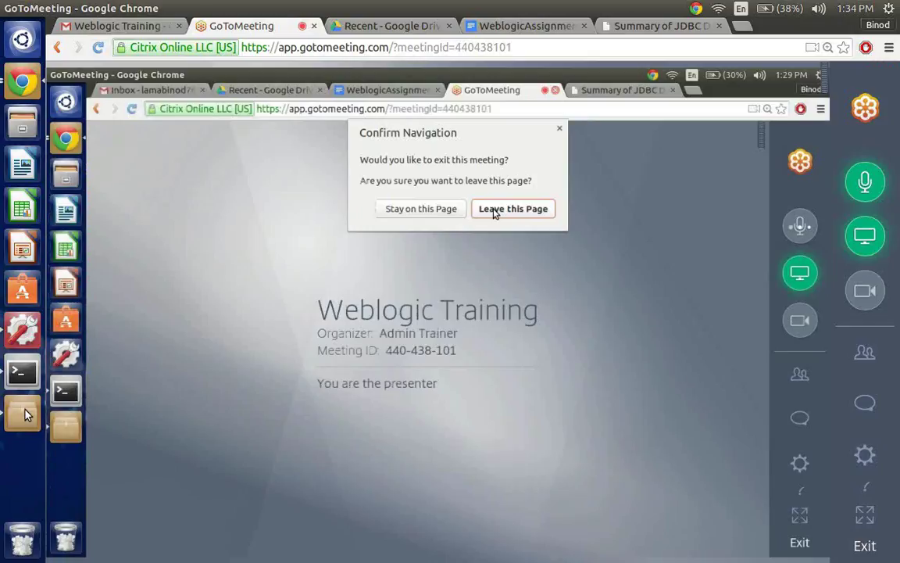
# Switch to System Settings and open the Sound settings
pyautogui.click(26, 415)
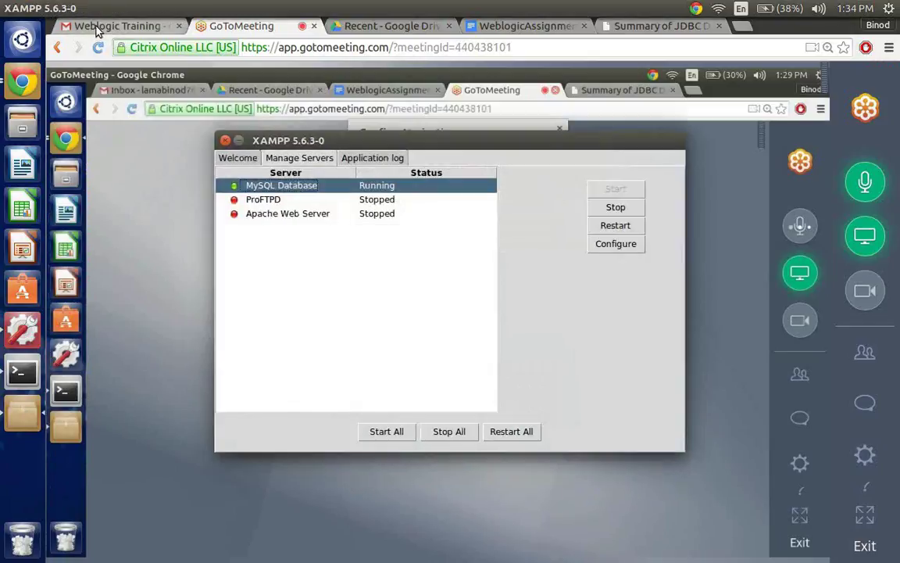
pyautogui.click(97, 27)
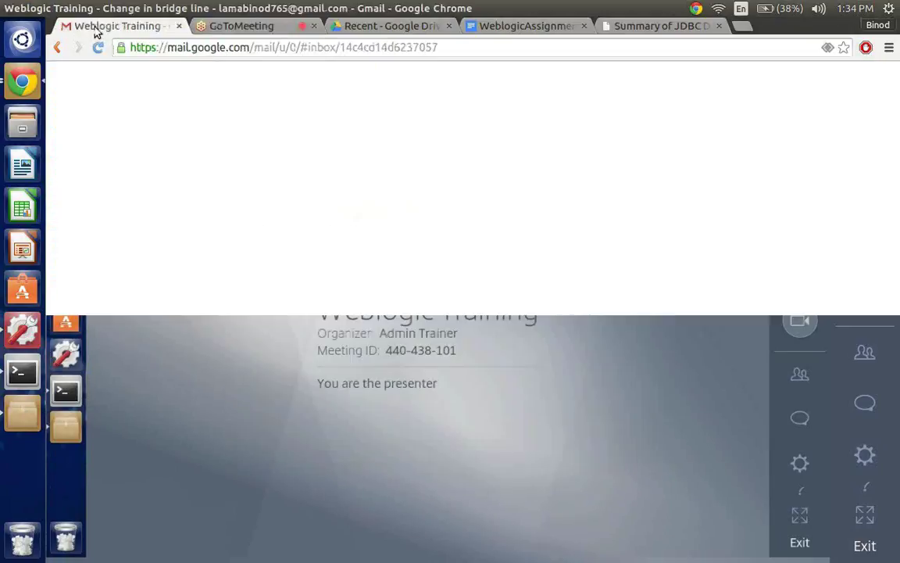
pyautogui.click(21, 9)
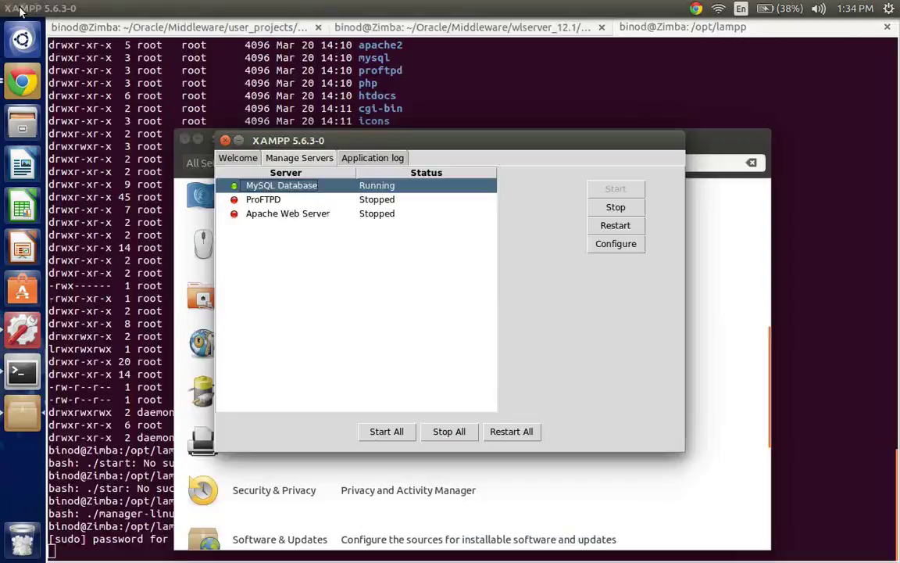
pyautogui.click(207, 141)
pyautogui.scroll(-5, 232, 249)
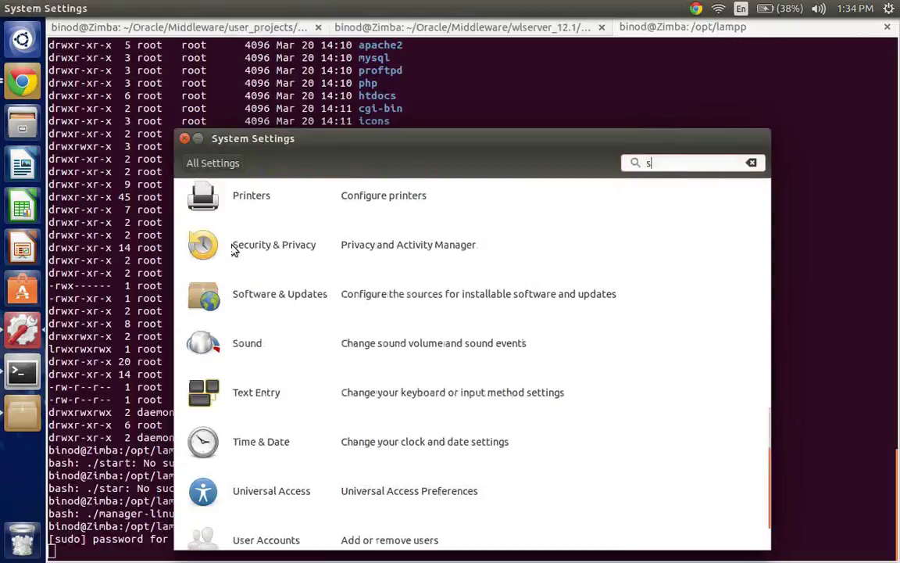
pyautogui.scroll(-1, 231, 250)
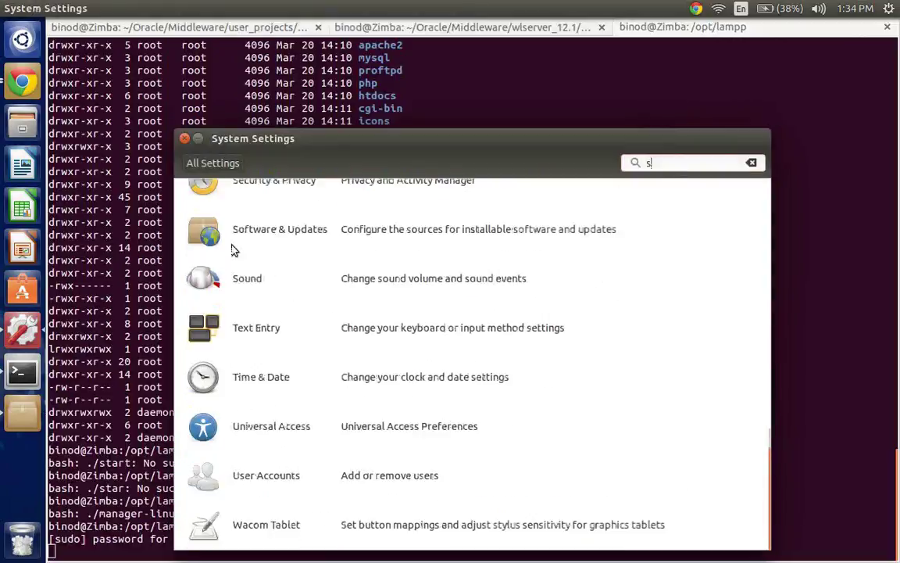
pyautogui.click(253, 283)
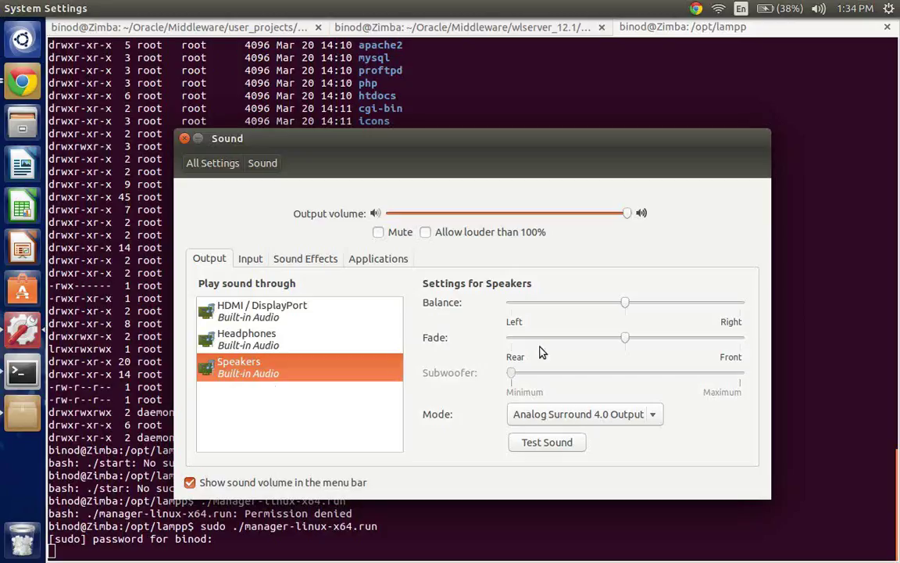
# Test the rear right and front right channels of the built-in speakers, and close the speaker test
pyautogui.click(550, 443)
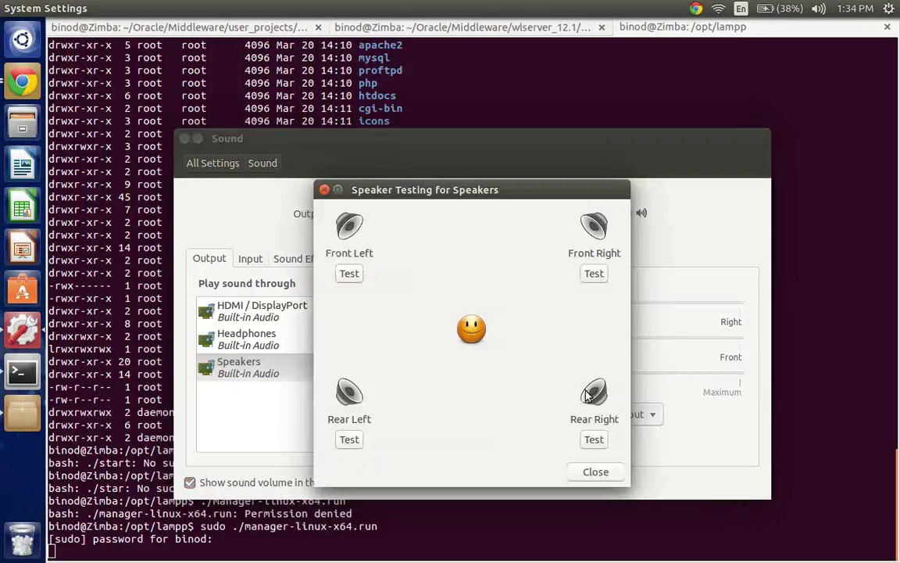
pyautogui.click(595, 440)
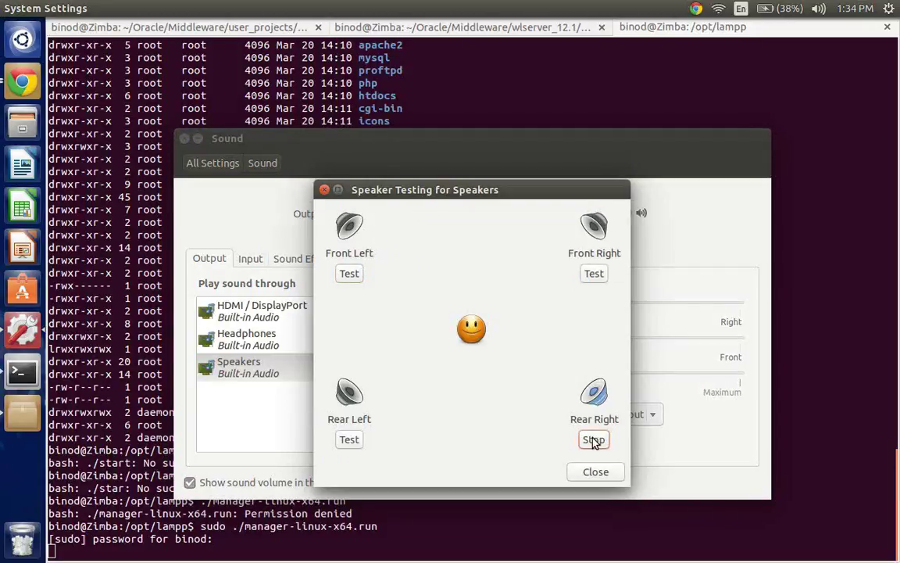
pyautogui.click(601, 276)
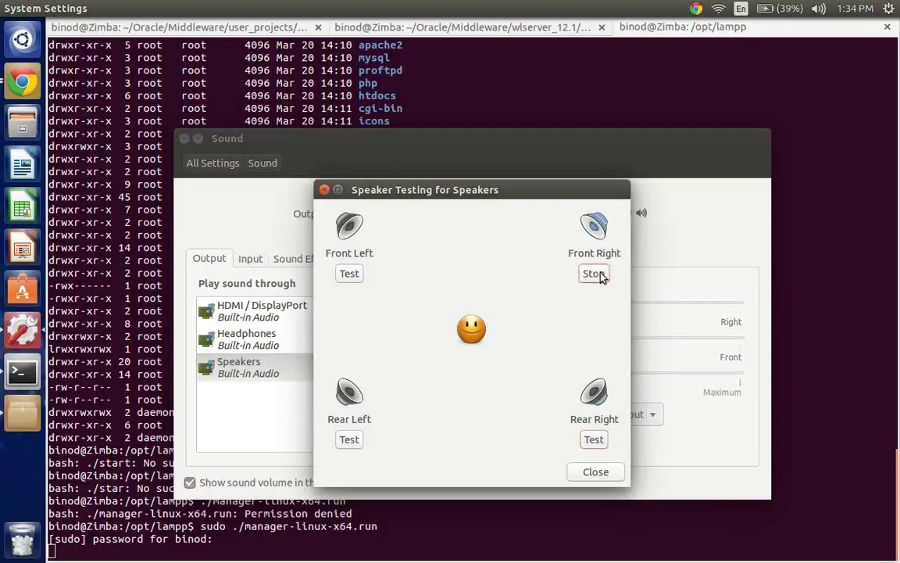
pyautogui.click(594, 471)
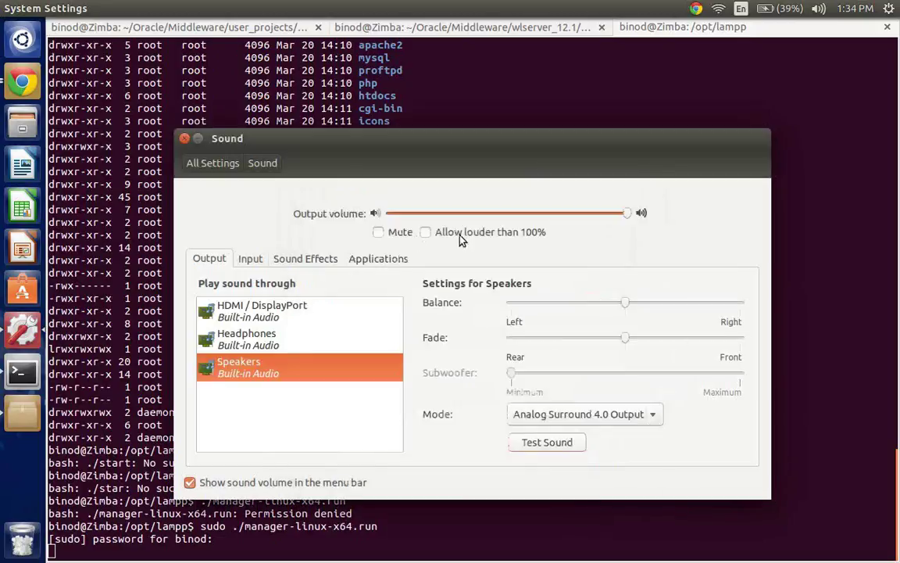
# Check the internal microphone's input settings and set the sound output device to HDMI / DisplayPort
pyautogui.click(250, 265)
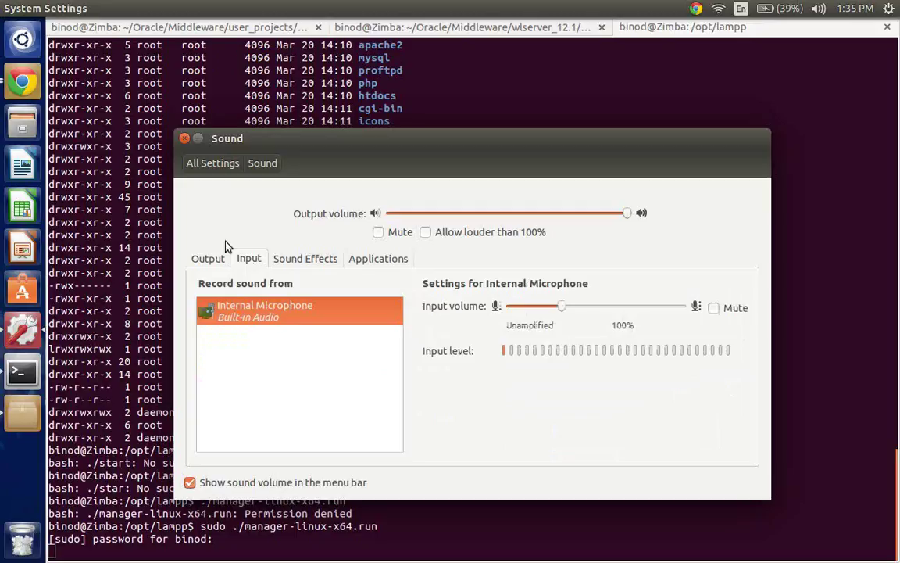
pyautogui.click(208, 260)
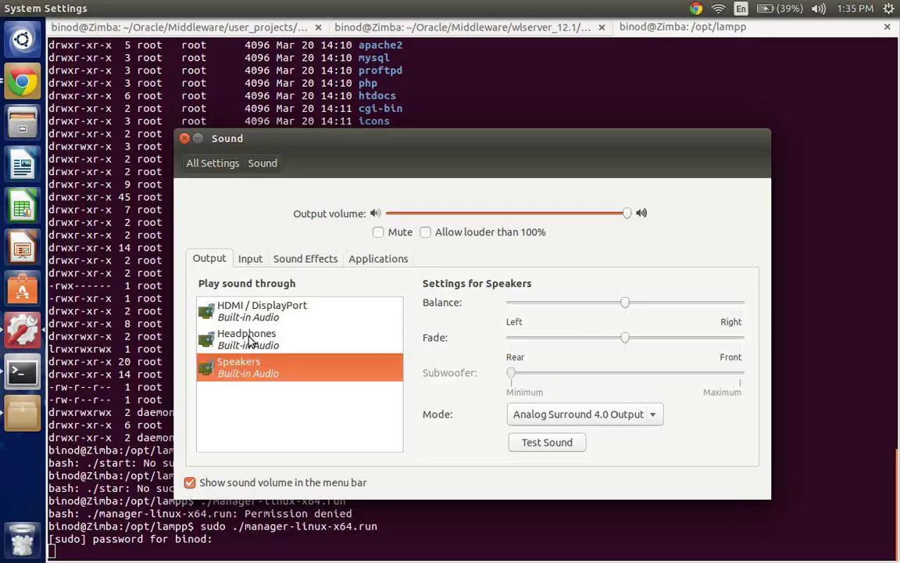
pyautogui.click(246, 312)
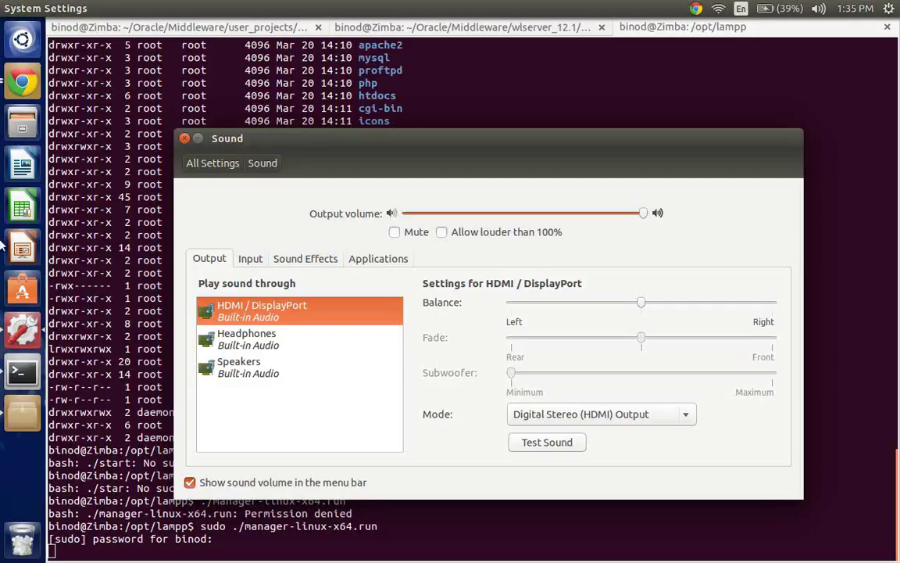
# Bring up the GoToMeeting screen-sharing bar and close the Sound settings window
pyautogui.rightClick(18, 89)
pyautogui.click(341, 214)
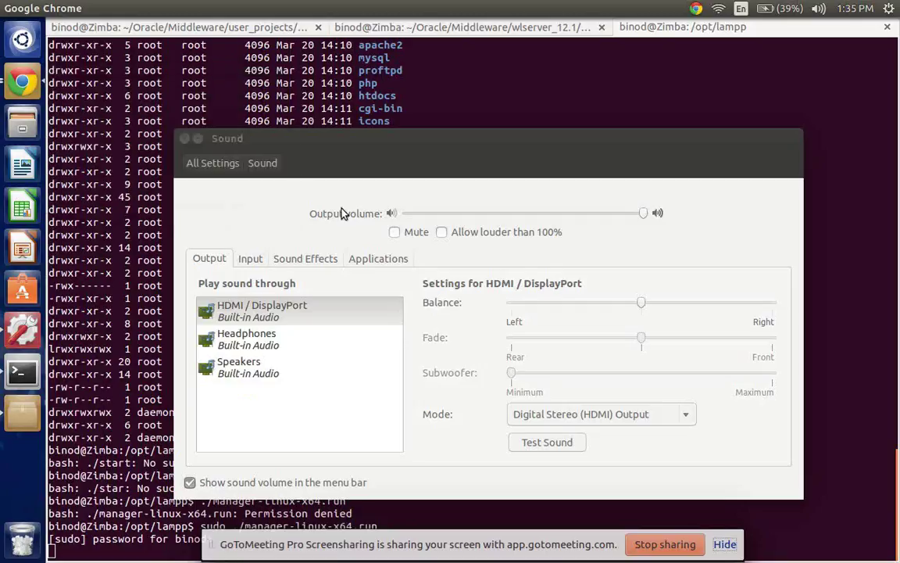
pyautogui.click(186, 142)
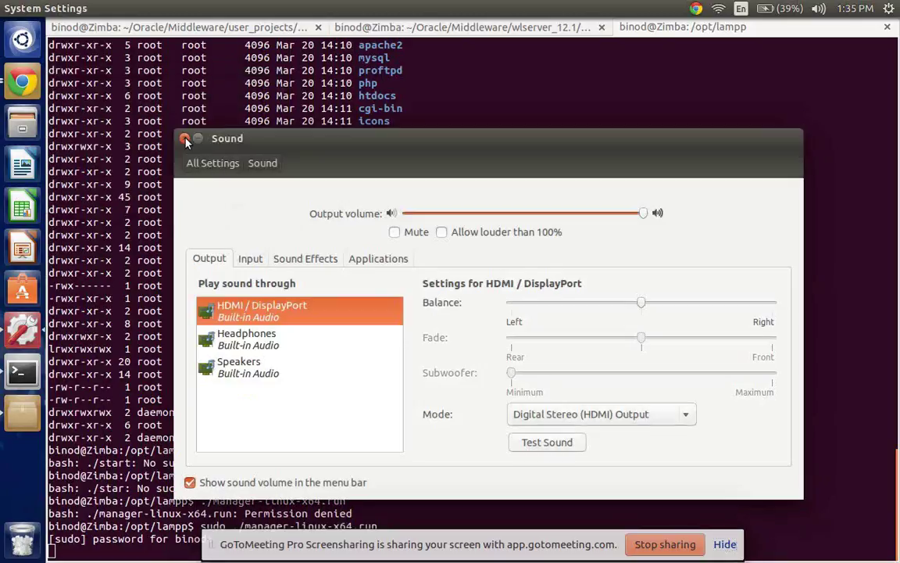
# Clear the desktop by closing the Sound settings and terminal windows and hiding the screen-sharing bar
pyautogui.click(185, 139)
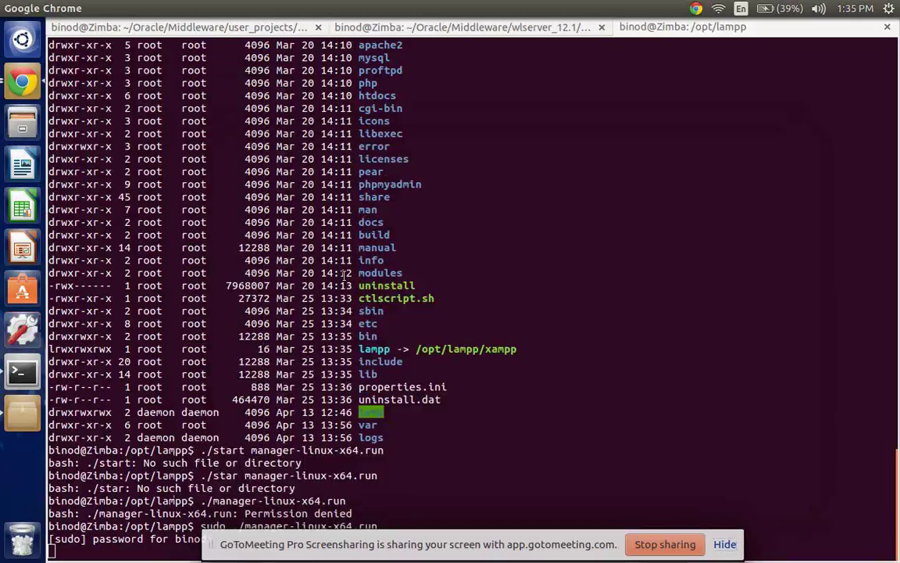
pyautogui.click(58, 8)
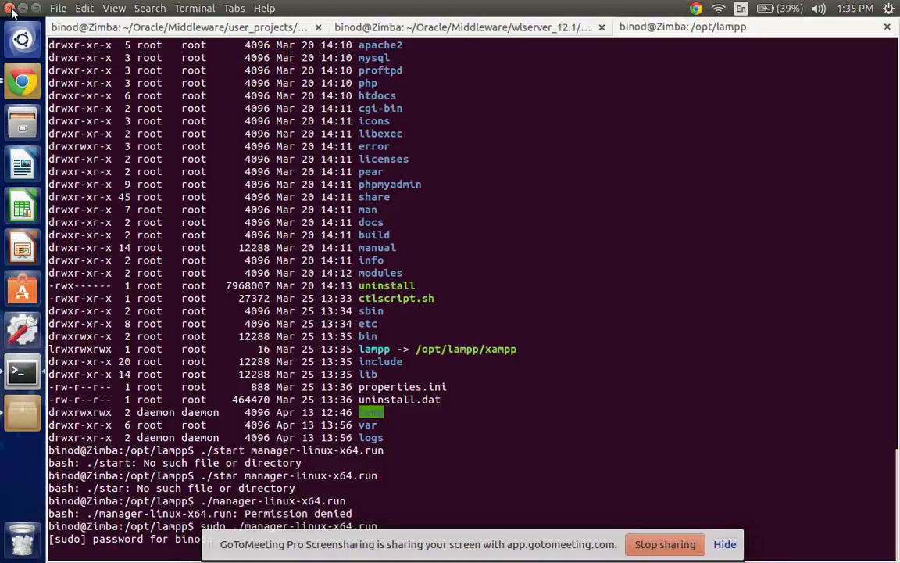
pyautogui.click(10, 7)
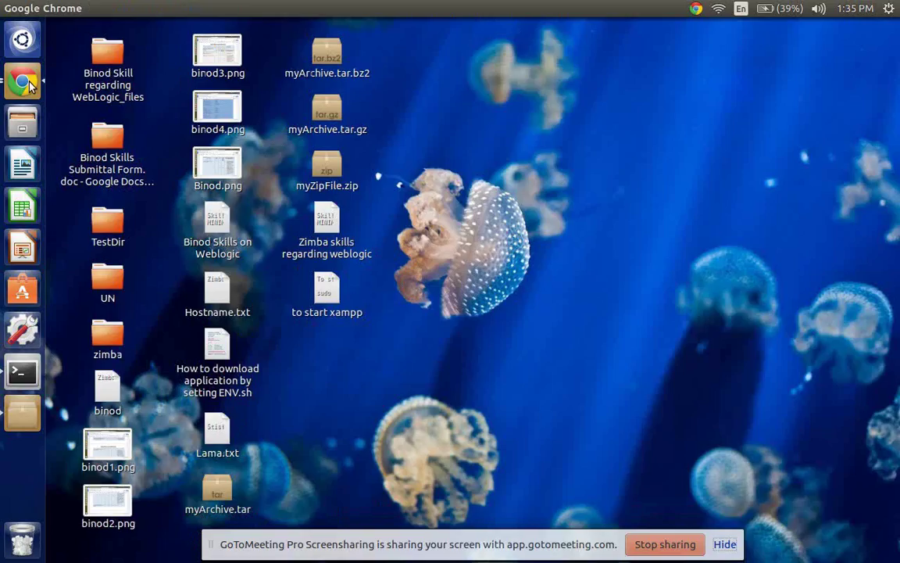
pyautogui.rightClick(29, 82)
pyautogui.click(84, 119)
pyautogui.click(724, 545)
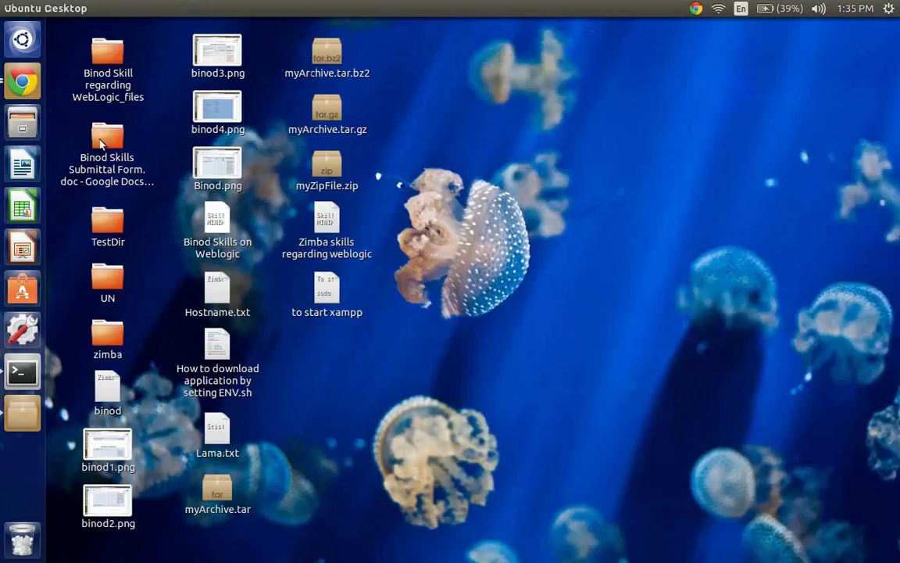
# Switch to the GoToMeeting page in the Chrome window titled Weblogic Training and dismiss the Internet audio error
pyautogui.rightClick(19, 84)
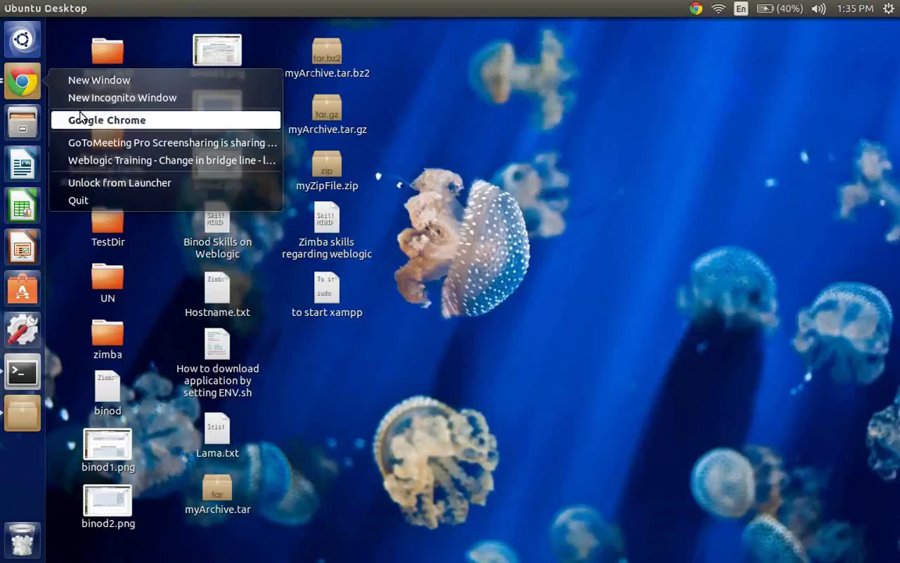
pyautogui.click(97, 162)
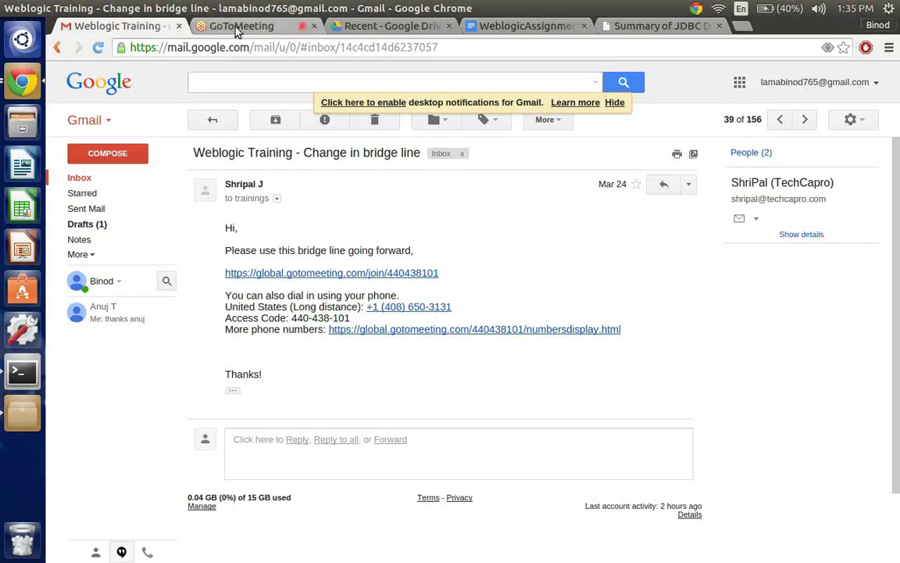
pyautogui.click(237, 29)
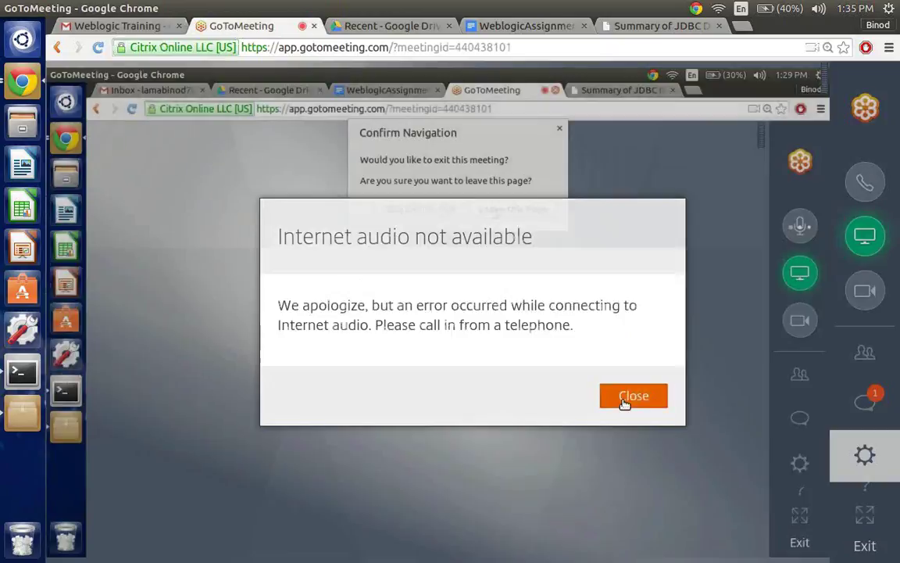
pyautogui.click(626, 400)
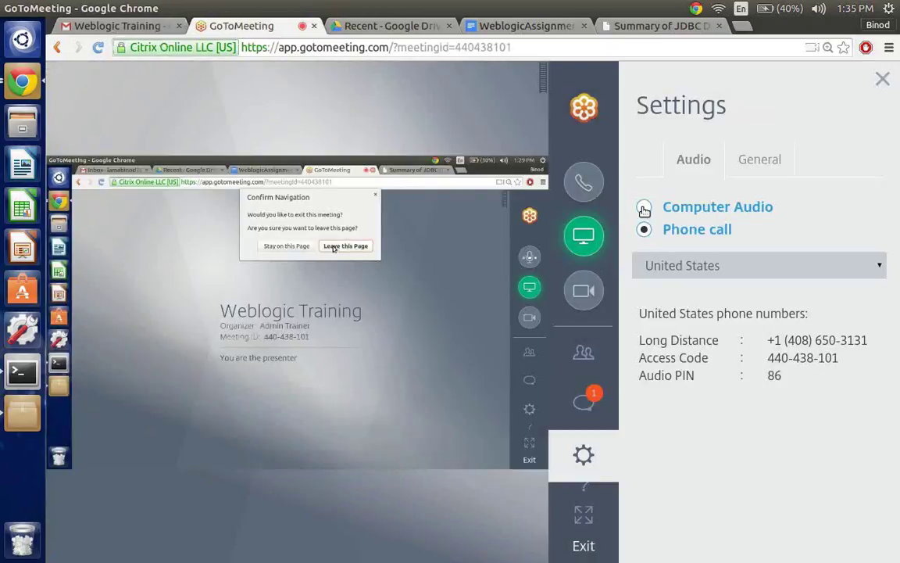
# Set the meeting audio to Computer Audio with Built-in Audio Analog Stereo as the microphone
pyautogui.click(644, 210)
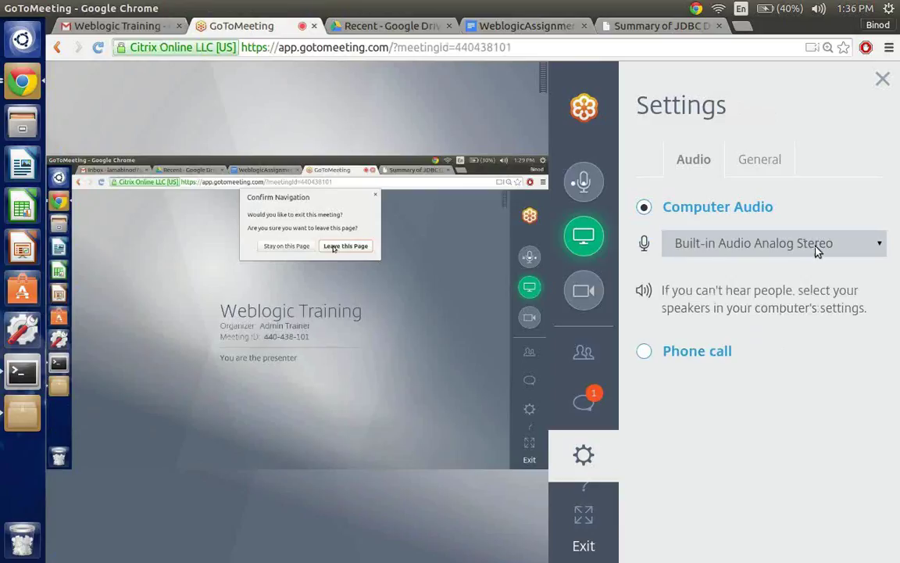
pyautogui.click(856, 244)
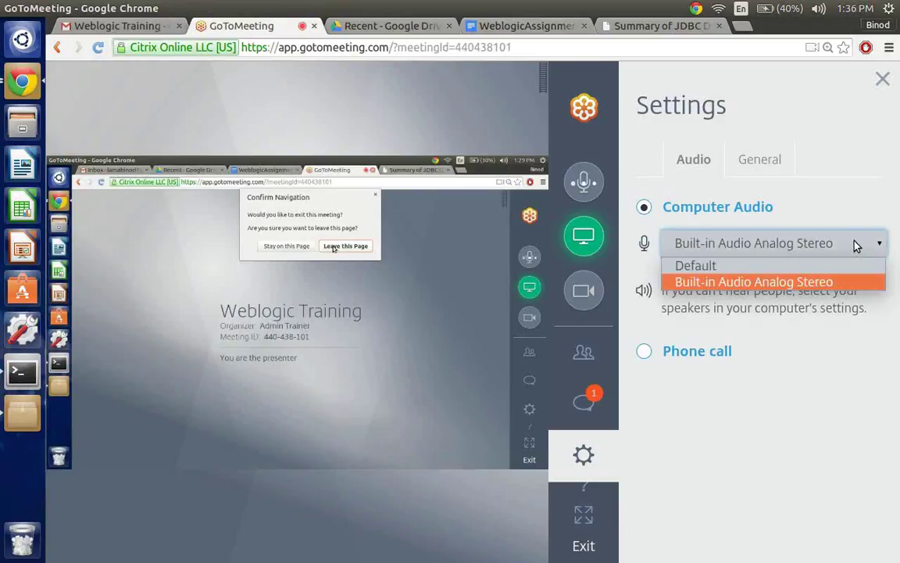
pyautogui.click(801, 283)
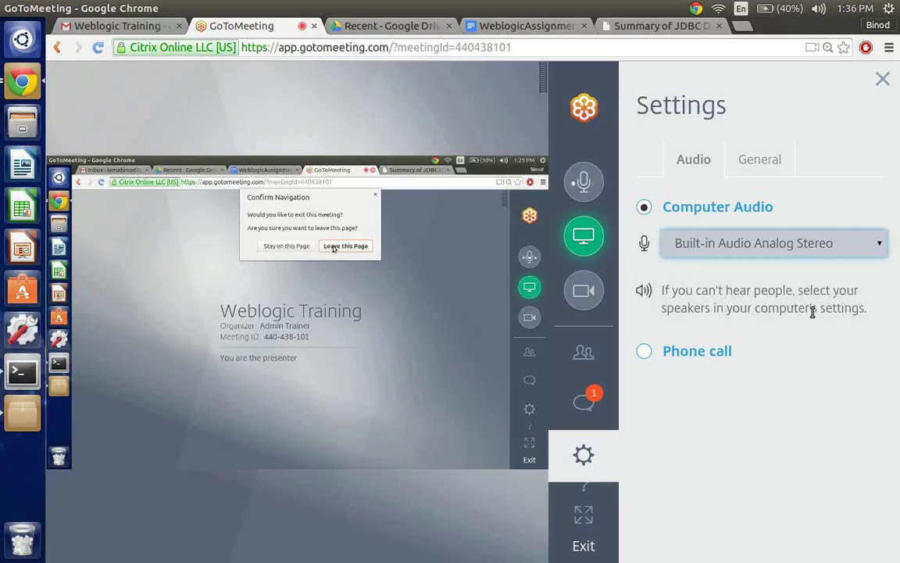
# Check the General meeting settings and set the computer audio microphone to Default
pyautogui.click(755, 162)
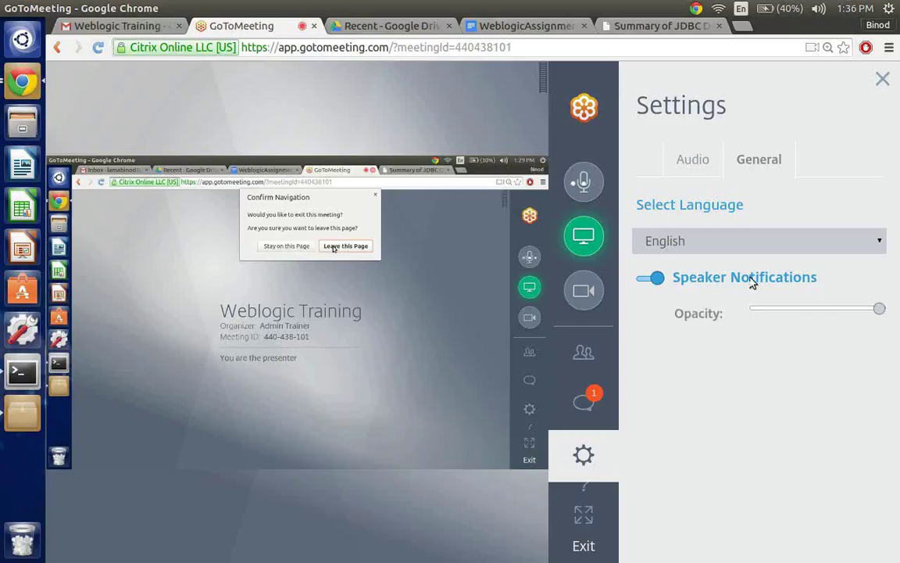
pyautogui.click(695, 159)
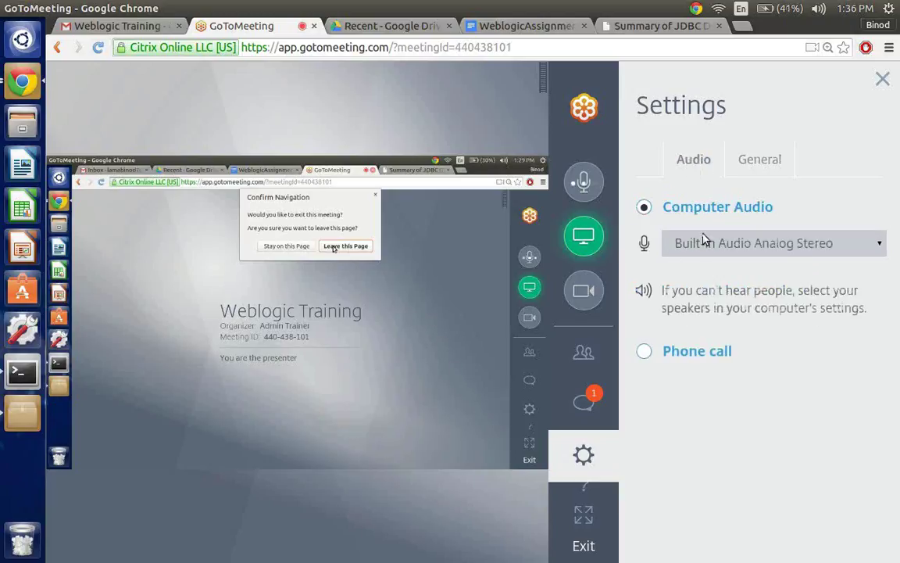
pyautogui.click(764, 246)
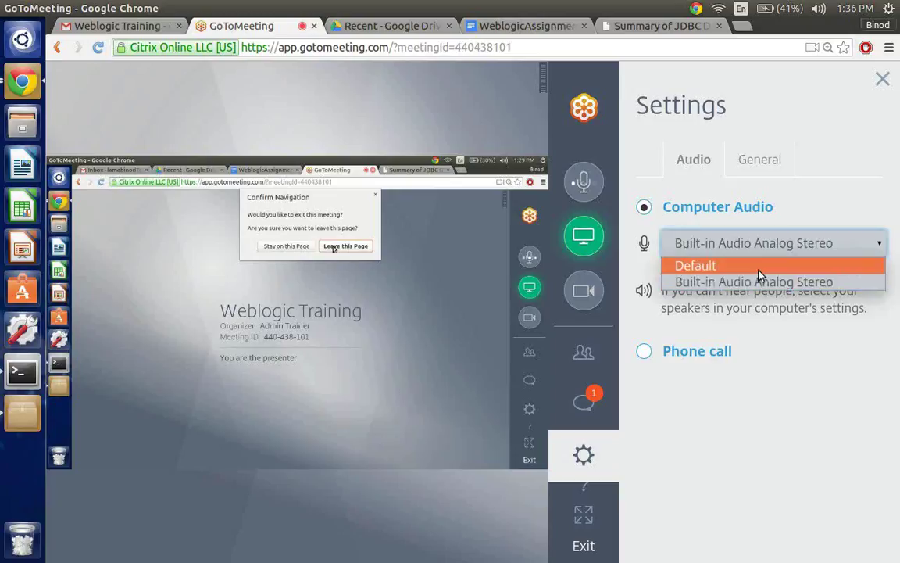
pyautogui.click(758, 270)
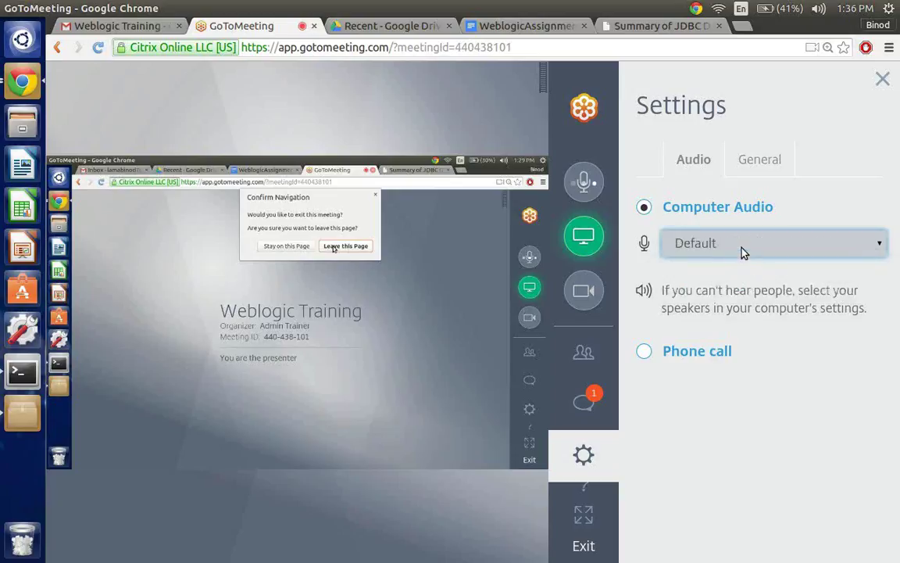
# Set the microphone to Built-in Audio Analog Stereo and close the meeting settings
pyautogui.click(746, 247)
pyautogui.click(749, 249)
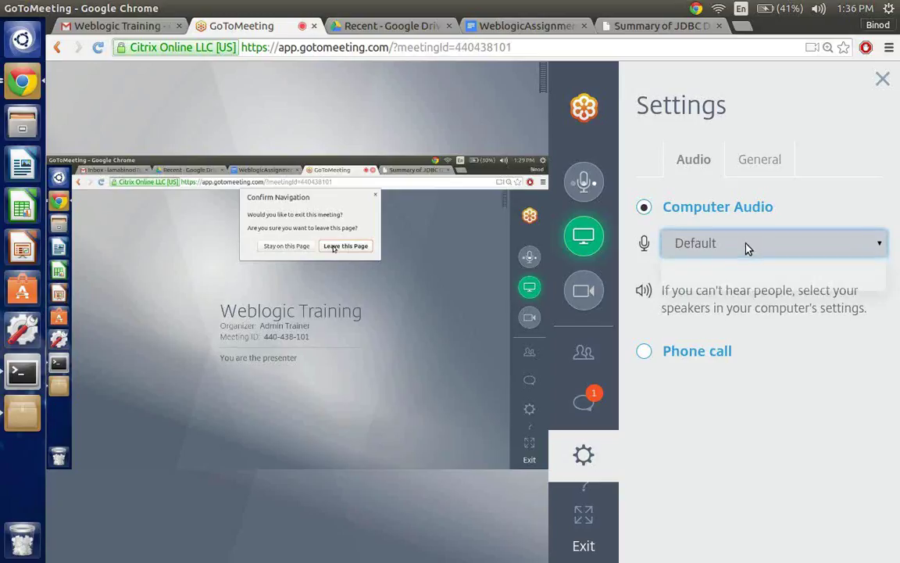
pyautogui.click(744, 252)
pyautogui.click(735, 281)
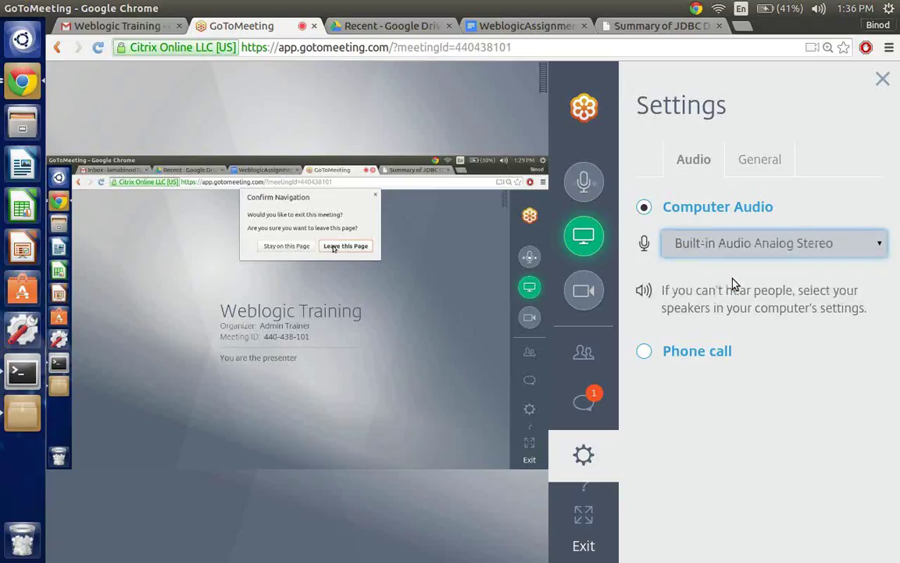
pyautogui.click(881, 82)
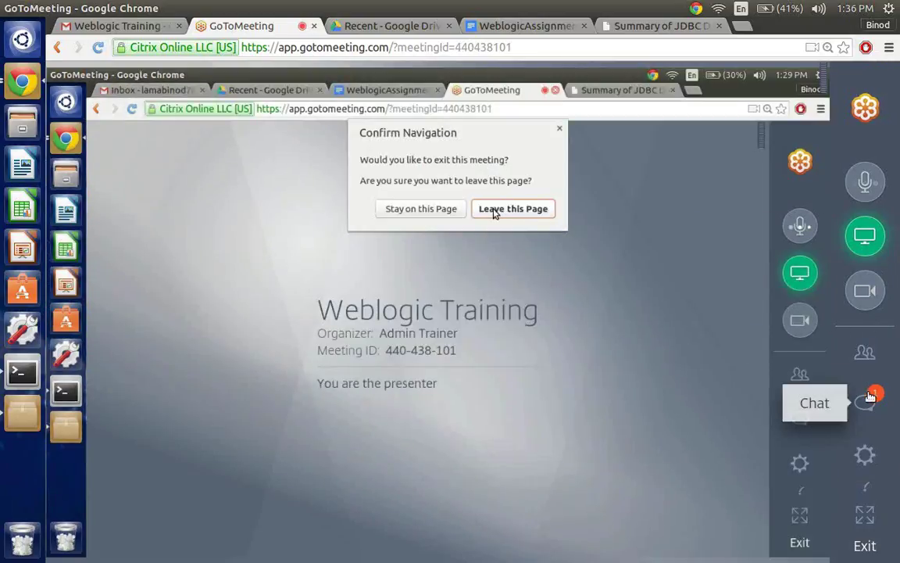
# Read the latest messages in the meeting chat and send everyone the message "i dont know what happen to my sound"
pyautogui.click(867, 403)
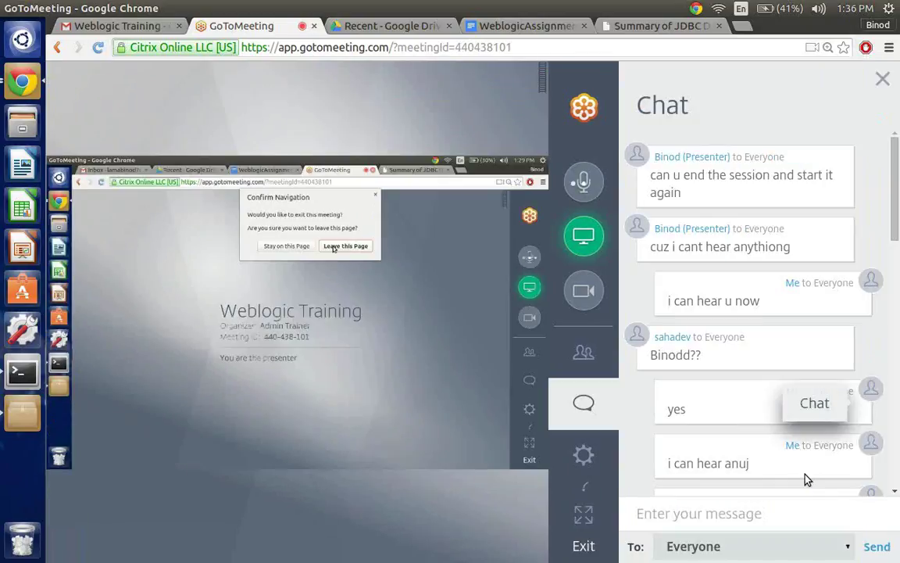
pyautogui.rightClick(754, 270)
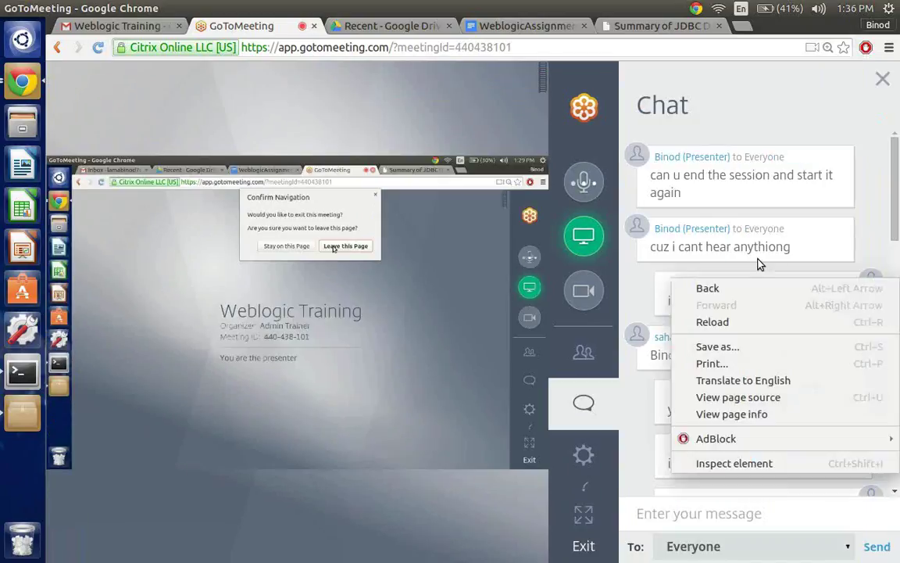
pyautogui.click(800, 98)
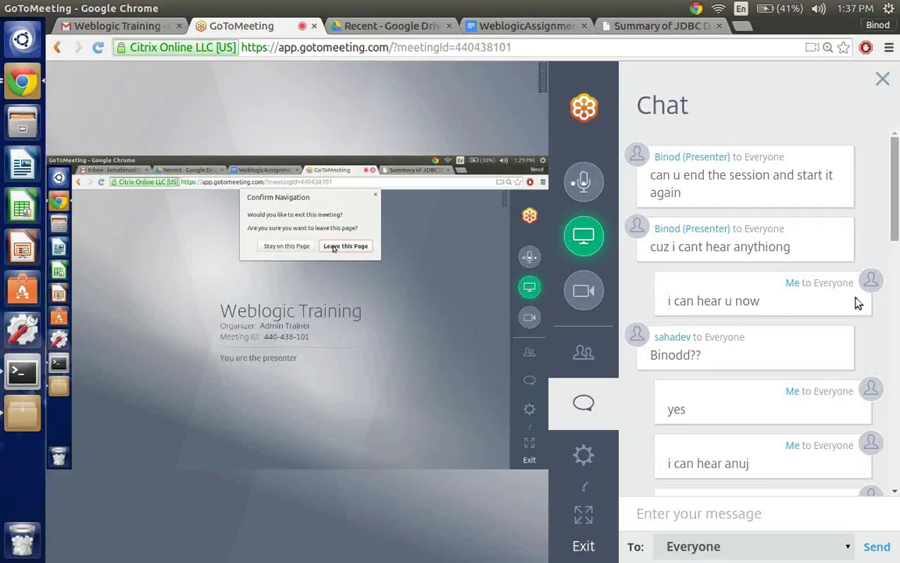
pyautogui.scroll(-10, 784, 297)
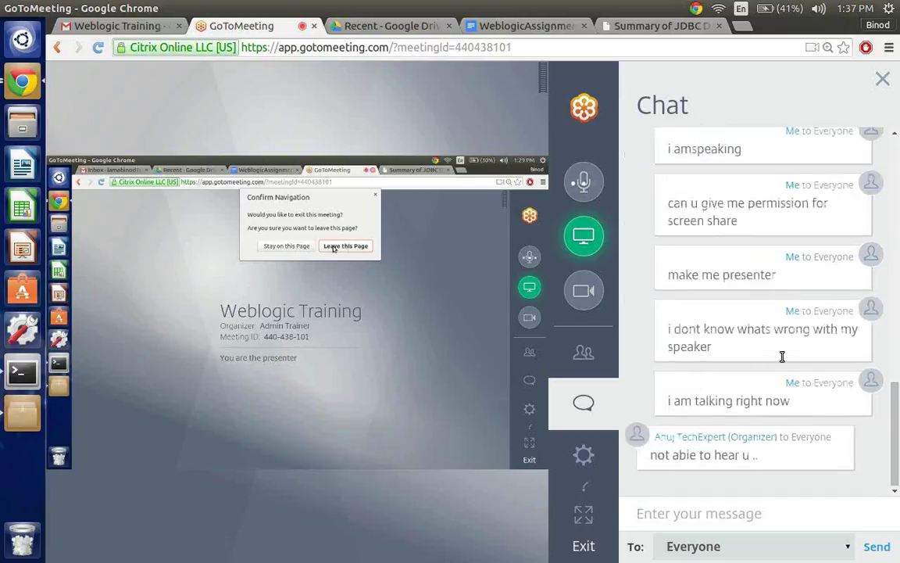
pyautogui.click(733, 513)
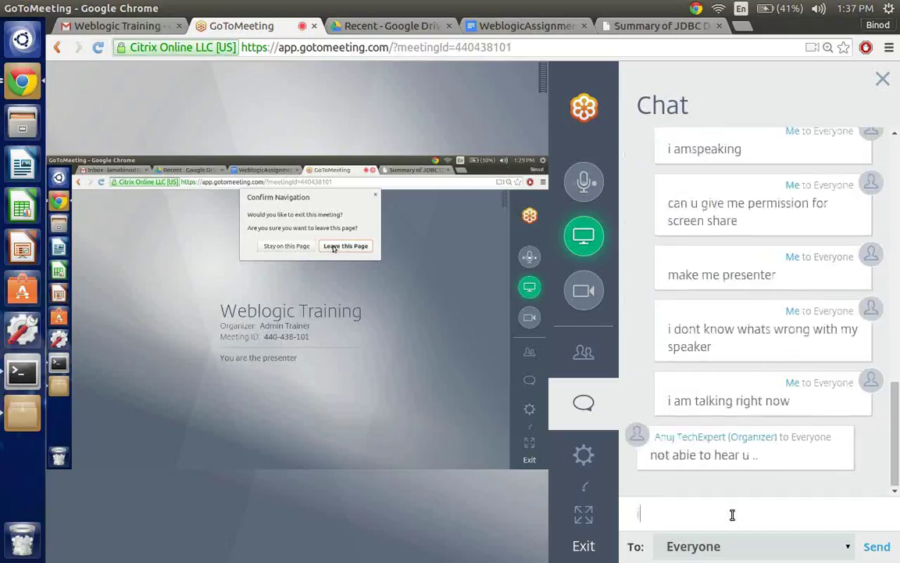
pyautogui.write('i dont know what ha')
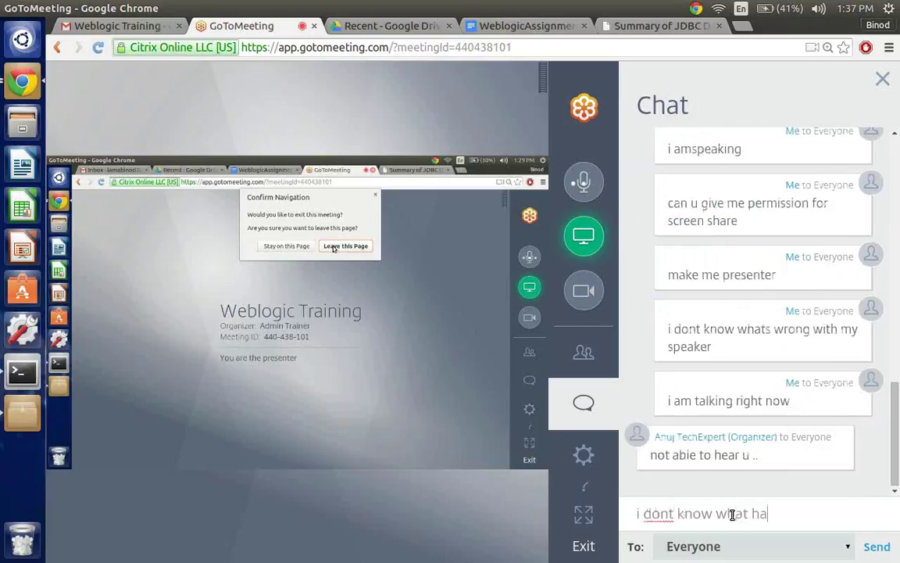
pyautogui.write('ppen to my')
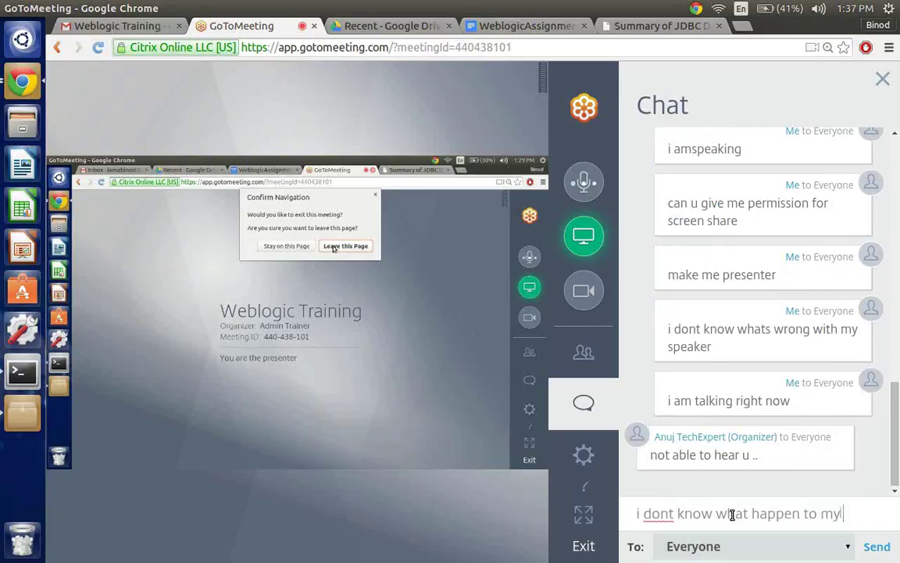
pyautogui.write(' sound')
pyautogui.press('Return')
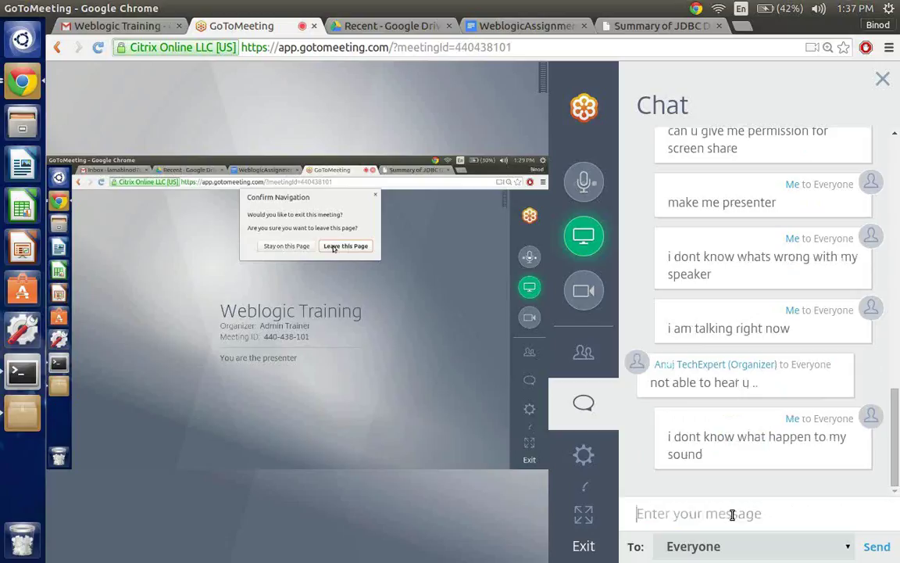
# Send everyone the chat message "i can hear u guys" and close the chat
pyautogui.write('i can hera')
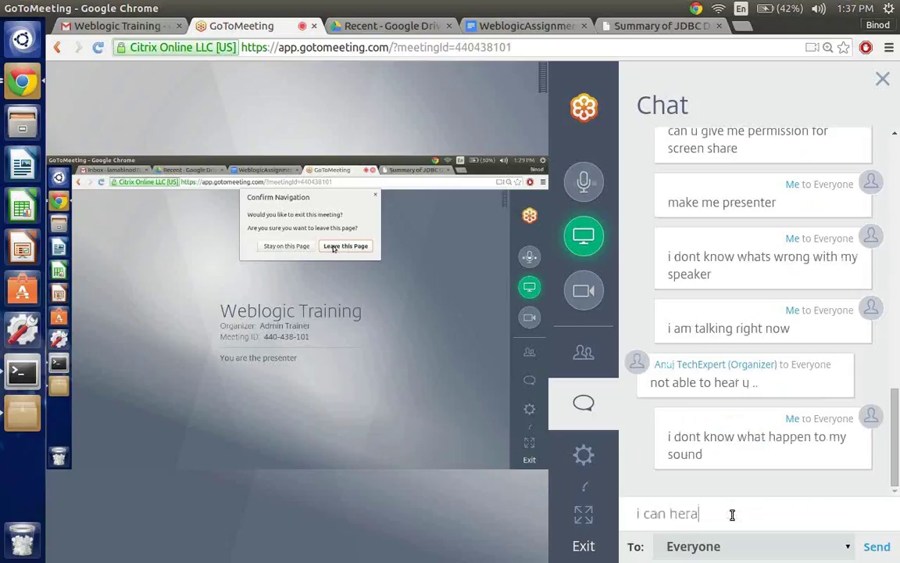
pyautogui.press('BackSpace')
pyautogui.press('BackSpace')
pyautogui.write('ar u guys')
pyautogui.press('Return')
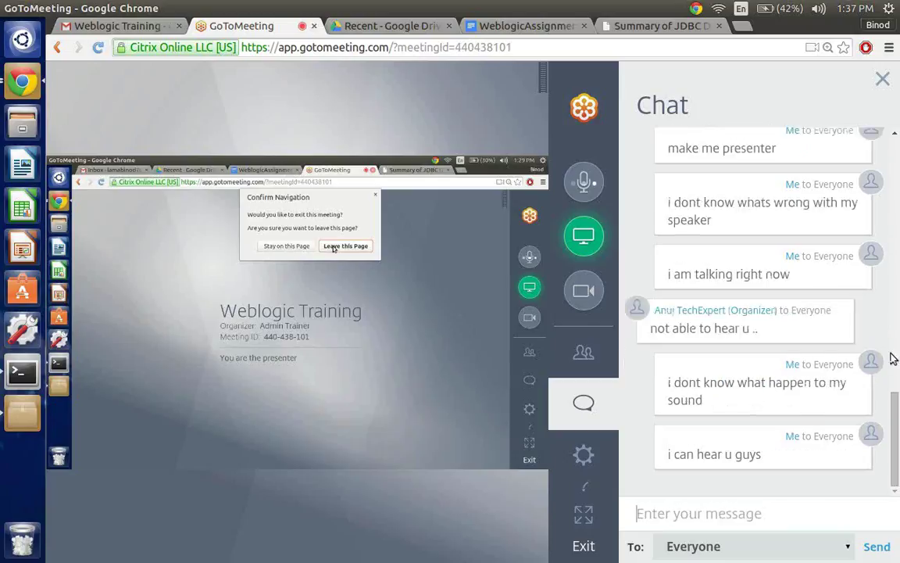
pyautogui.click(880, 85)
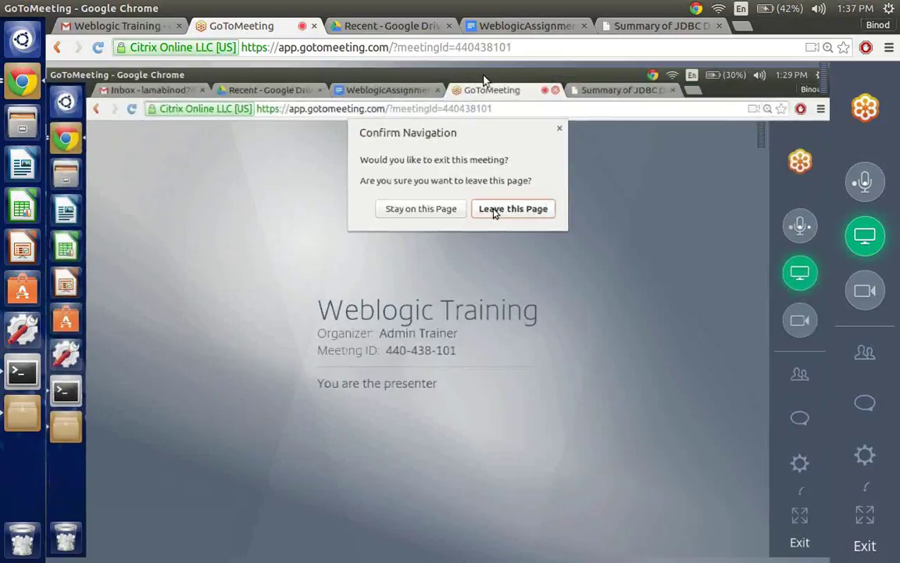
# Select the full web address of the GoToMeeting page
pyautogui.click(323, 48)
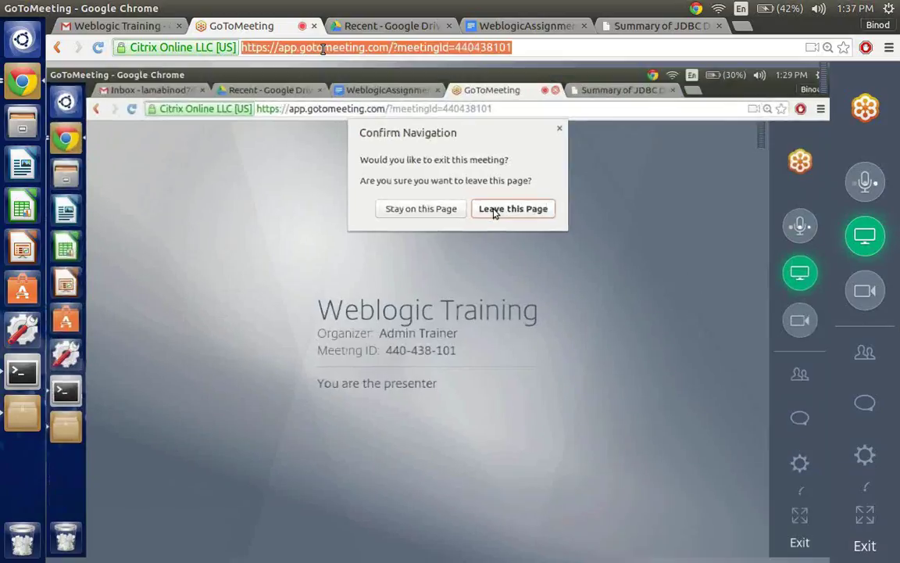